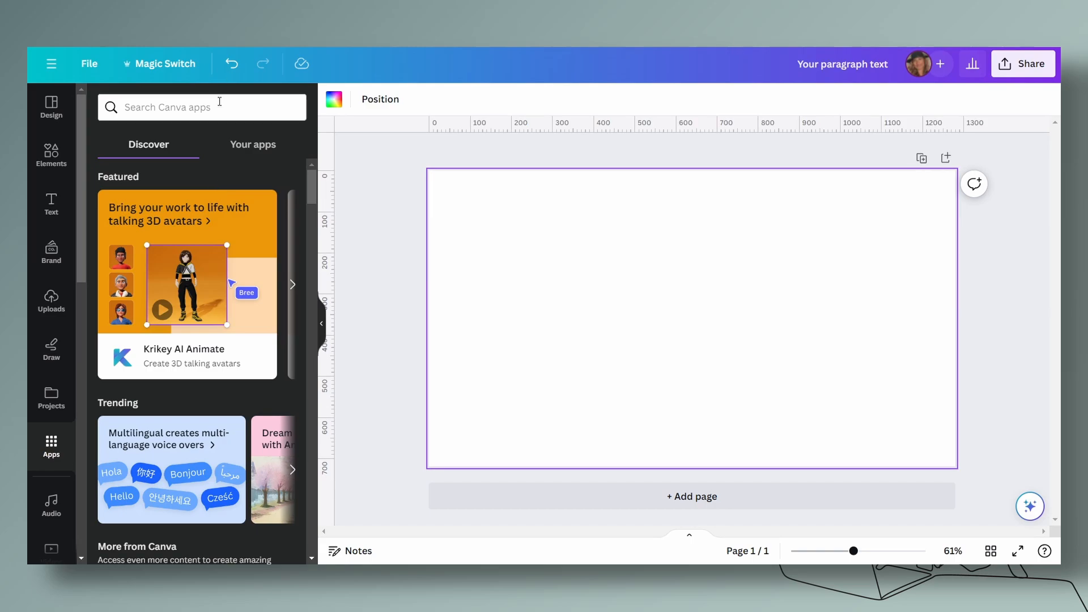
Step: Search the Canva apps for TypeGradient and open that app
{"action": "type", "text": "Type"}
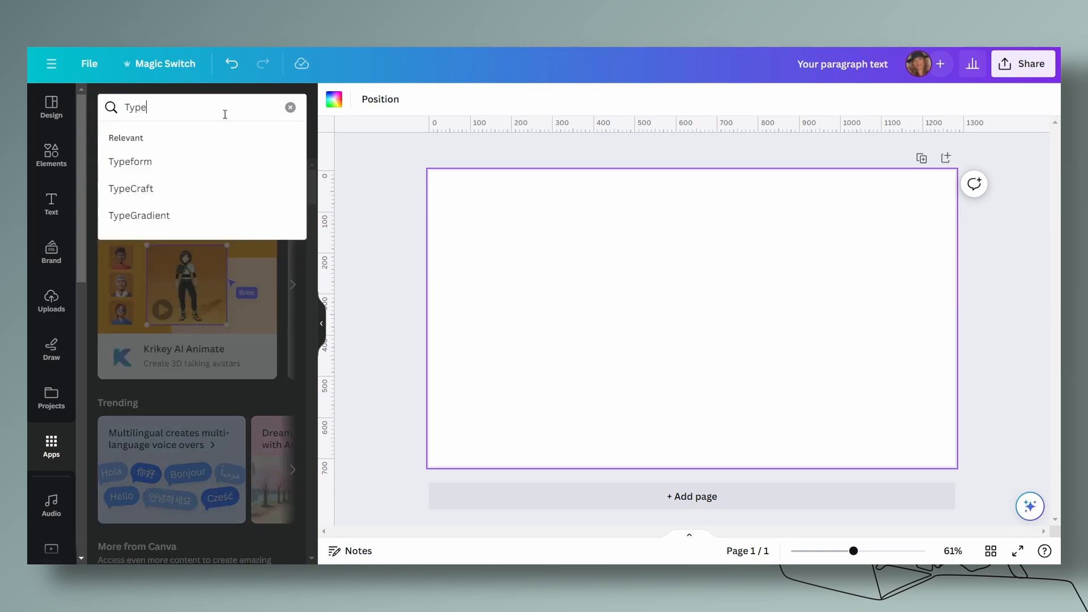
{"action": "type", "text": "gra"}
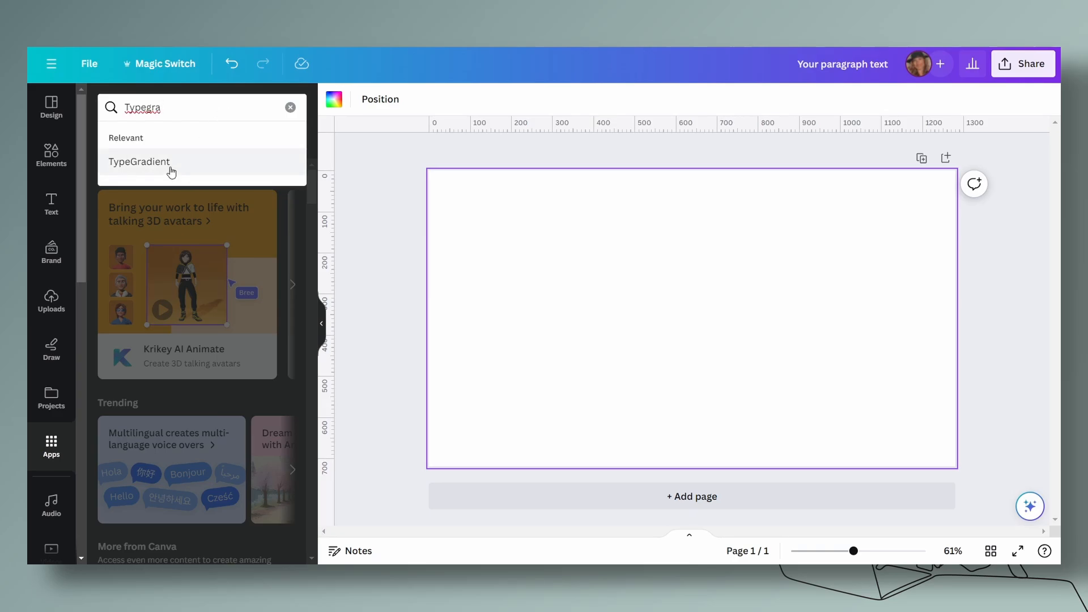
{"action": "left_click", "coordinate": [170, 167]}
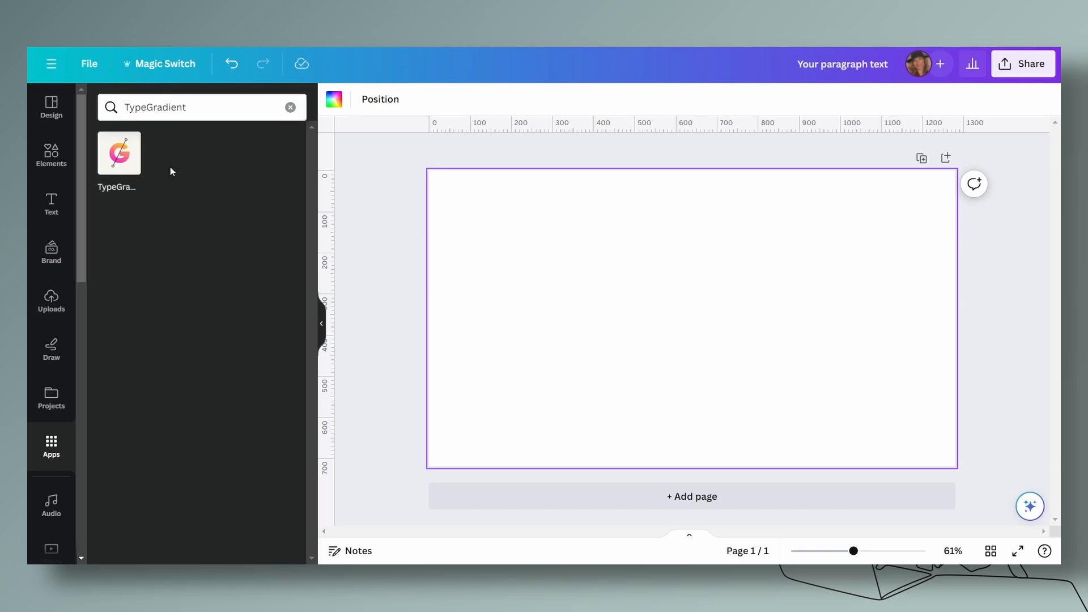
{"action": "left_click", "coordinate": [127, 168]}
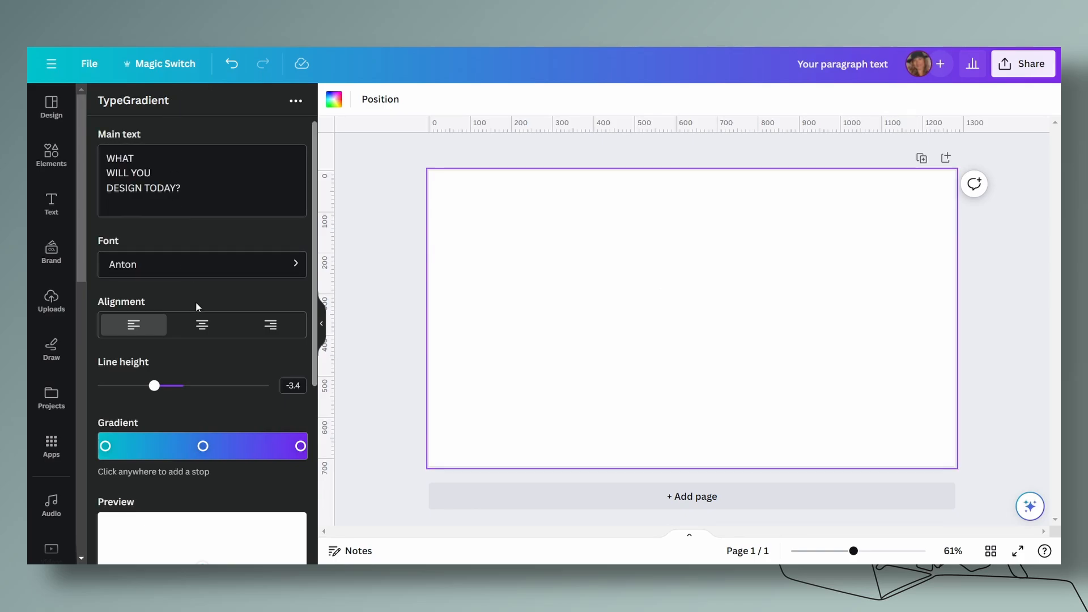
Step: Replace the default main text in TypeGradient with GRADIENT in capital letters
{"action": "scroll", "coordinate": [196, 305], "scroll_direction": "down", "scroll_amount": 5}
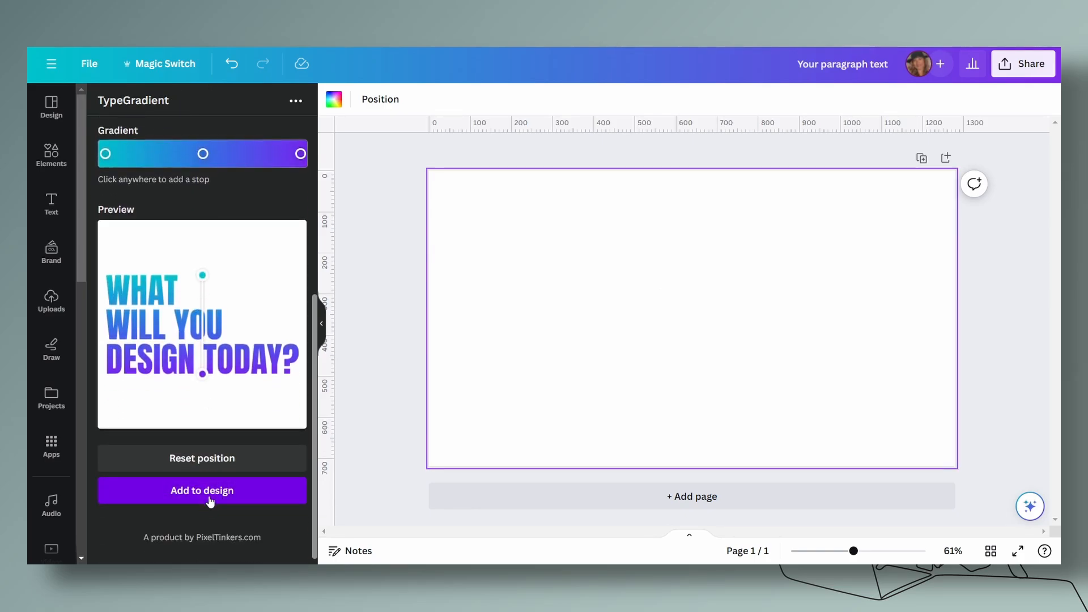
{"action": "left_click", "coordinate": [206, 491]}
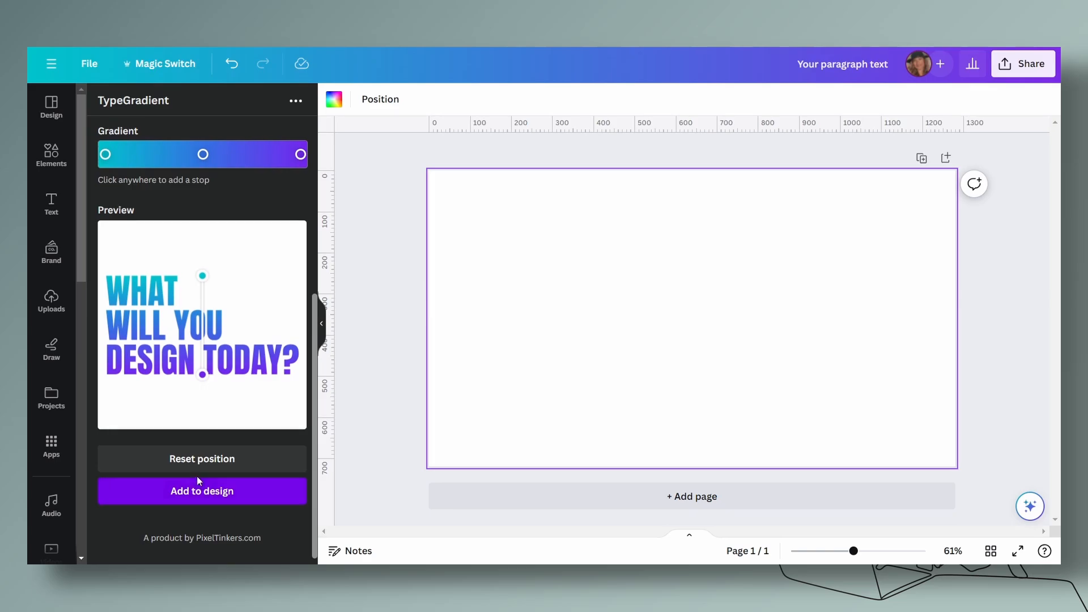
{"action": "left_click_drag", "start_coordinate": [184, 182], "coordinate": [97, 161]}
{"action": "type", "text": "Gradient"}
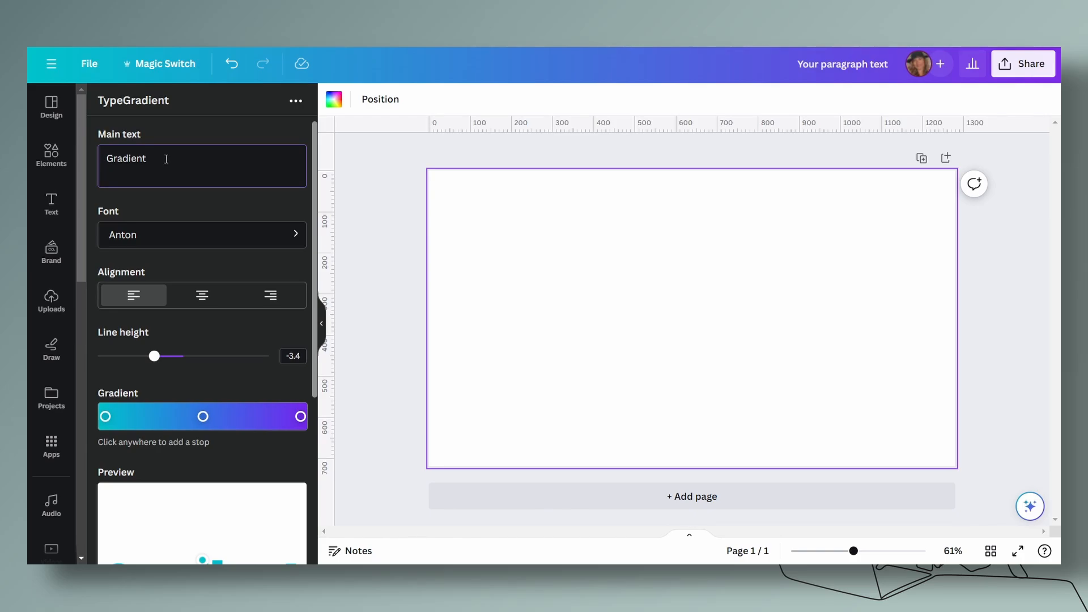
{"action": "left_click_drag", "start_coordinate": [147, 161], "coordinate": [114, 166]}
{"action": "key", "text": "BackSpace"}
{"action": "type", "text": "RADIENT"}
{"action": "scroll", "coordinate": [203, 426], "scroll_direction": "down", "scroll_amount": 1}
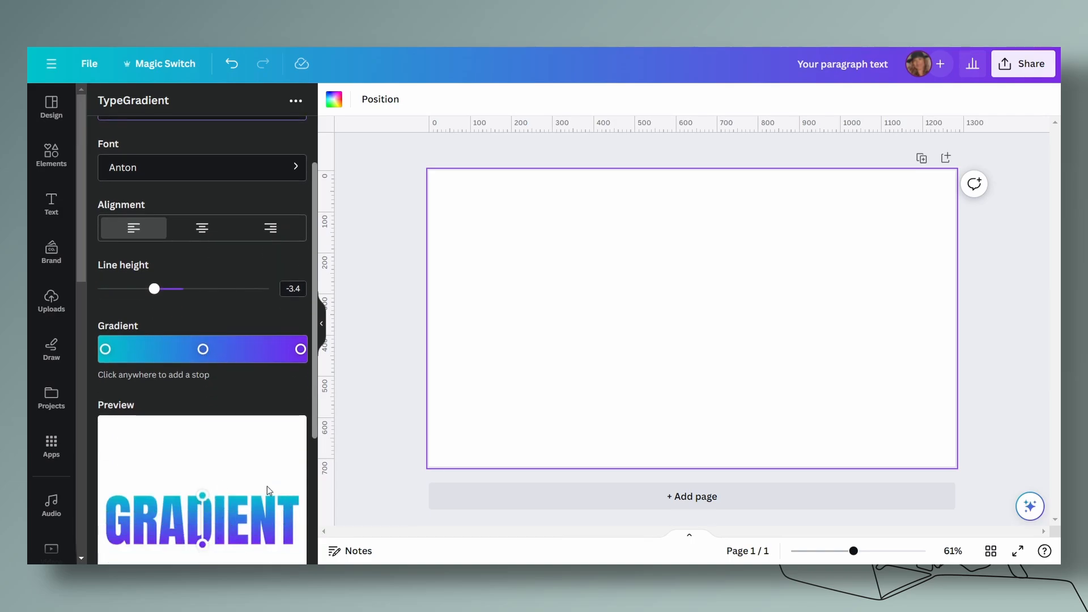
{"action": "scroll", "coordinate": [234, 517], "scroll_direction": "up", "scroll_amount": 1}
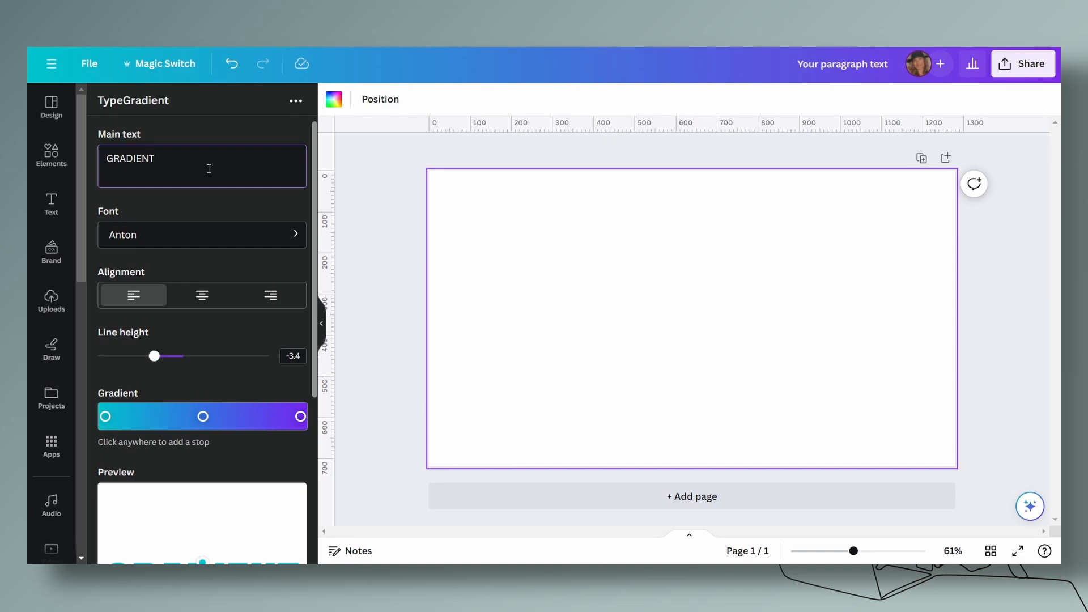
Step: Add three more lines reading hERE, LINE and MORE below GRADIENT in the main text
{"action": "key", "text": "Return"}
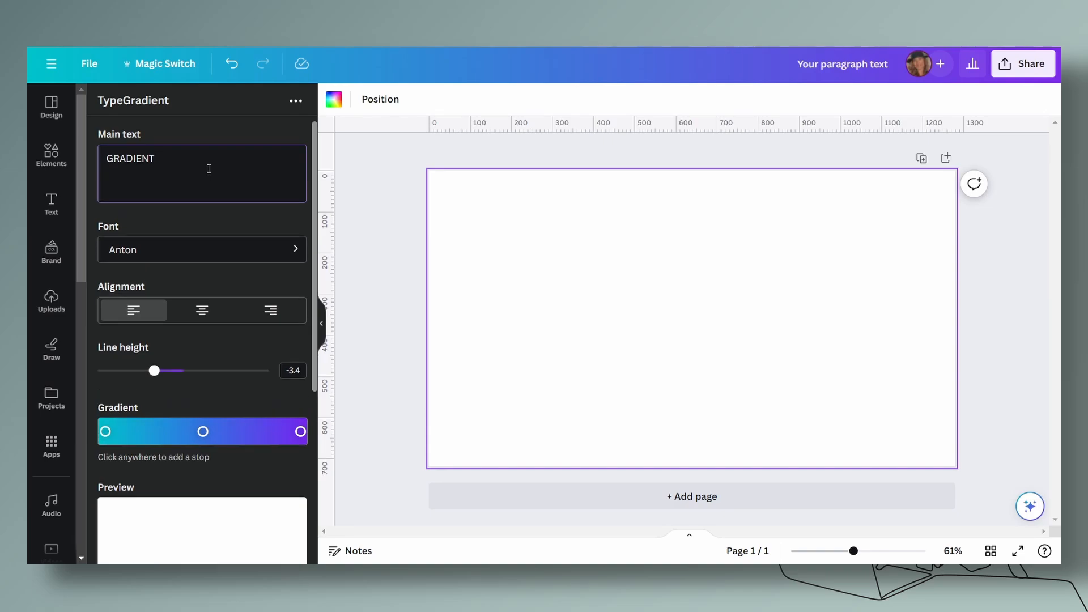
{"action": "type", "text": "hERE"}
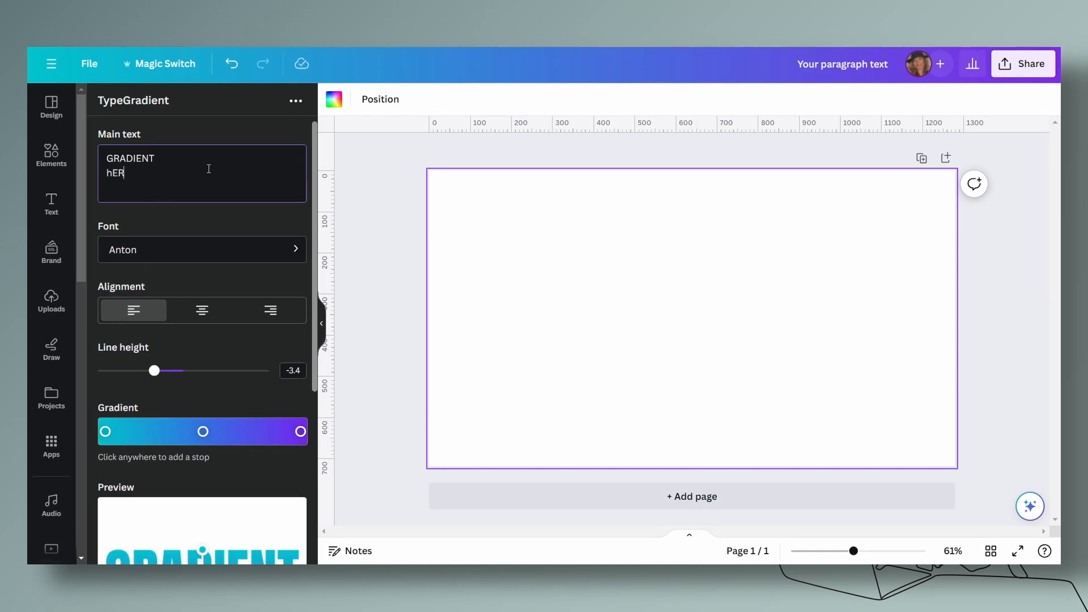
{"action": "key", "text": "Return"}
{"action": "type", "text": "LINE"}
{"action": "key", "text": "Return"}
{"action": "type", "text": "MORE"}
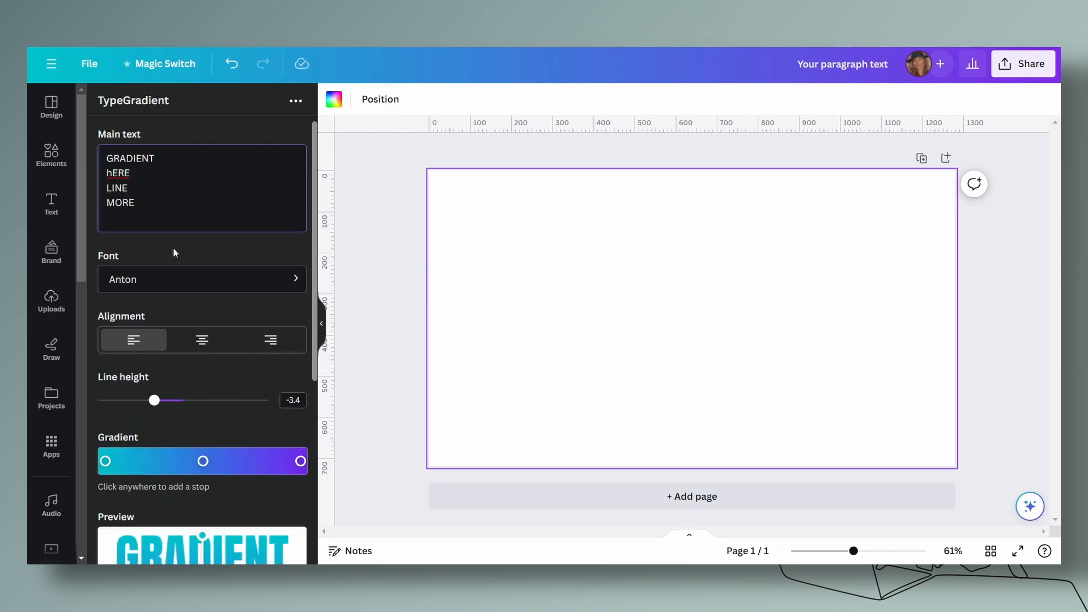
{"action": "scroll", "coordinate": [174, 250], "scroll_direction": "down", "scroll_amount": 3}
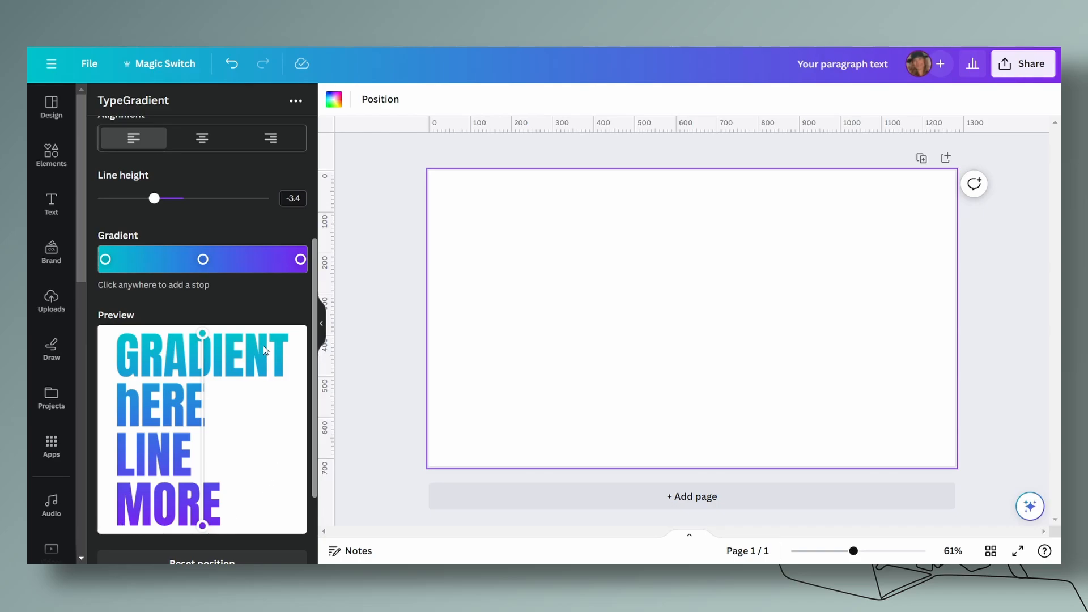
Step: Delete the three extra lines from the main text, keeping only GRADIENT
{"action": "scroll", "coordinate": [244, 372], "scroll_direction": "up", "scroll_amount": 3}
{"action": "left_click_drag", "start_coordinate": [135, 203], "coordinate": [151, 161]}
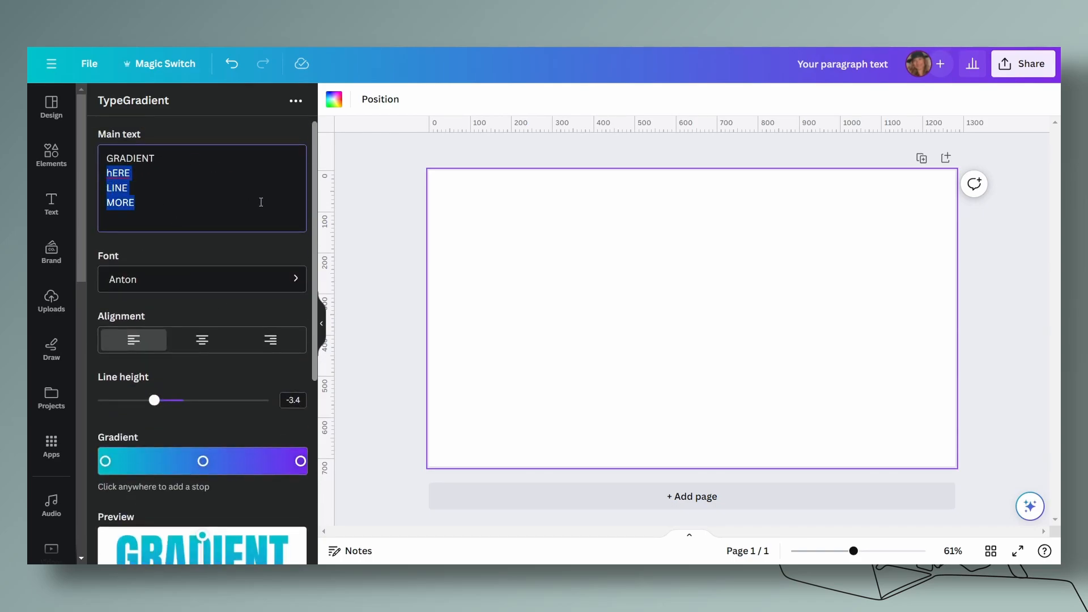
{"action": "key", "text": "BackSpace"}
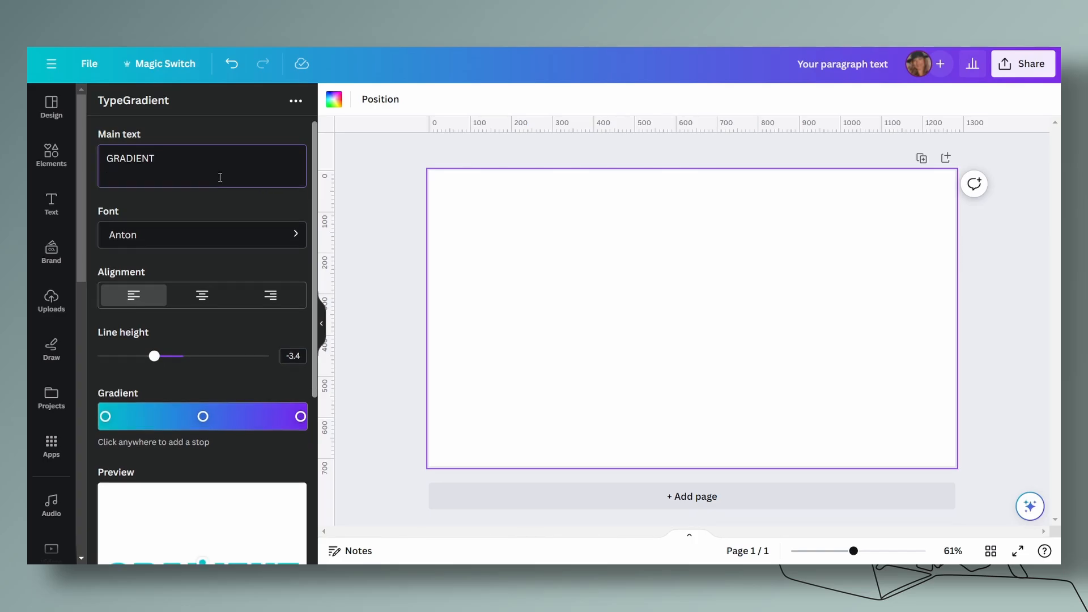
Step: Browse the available fonts for the gradient text and choose Anton Regular
{"action": "left_click", "coordinate": [155, 232]}
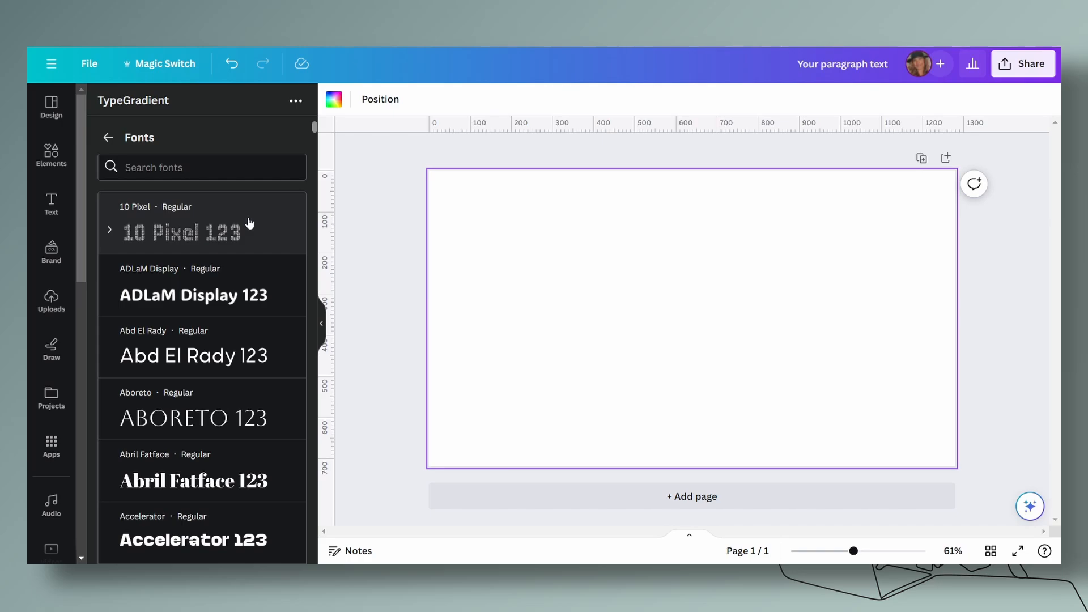
{"action": "scroll", "coordinate": [253, 265], "scroll_direction": "down", "scroll_amount": 1}
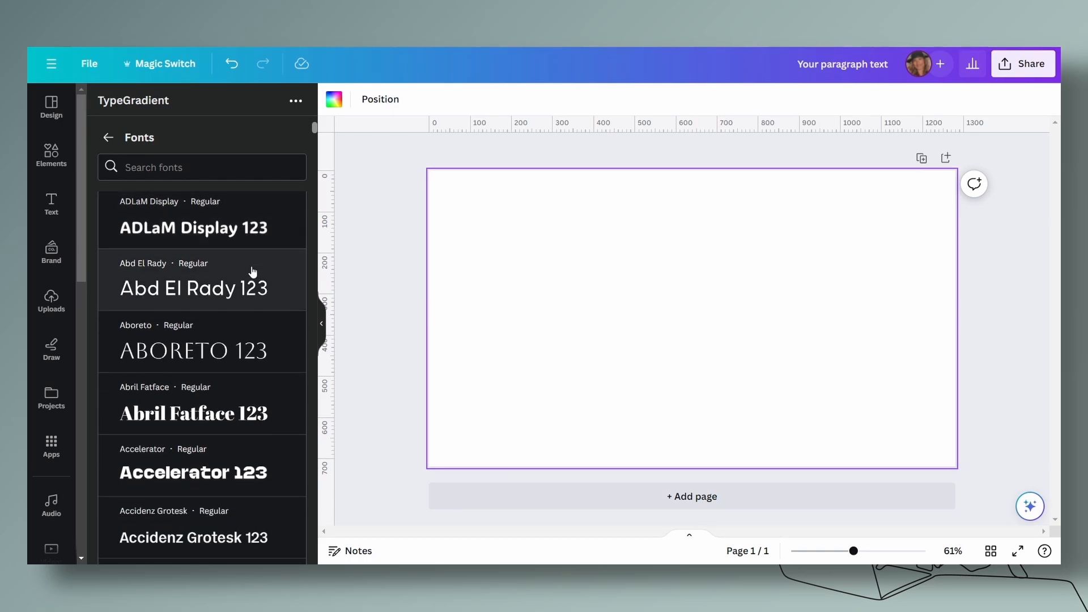
{"action": "scroll", "coordinate": [252, 284], "scroll_direction": "down", "scroll_amount": 10}
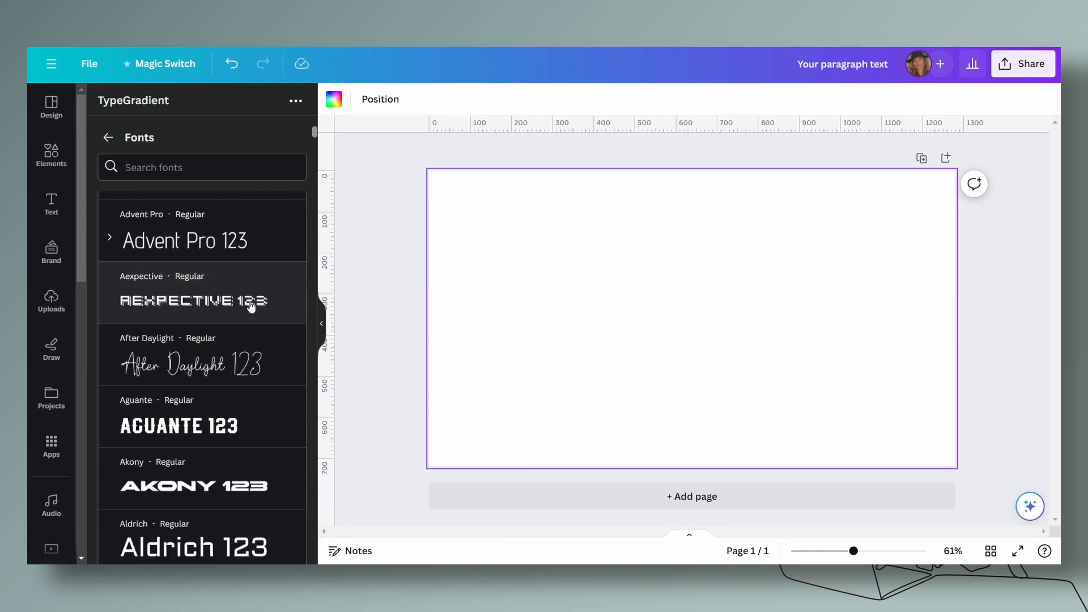
{"action": "scroll", "coordinate": [251, 308], "scroll_direction": "down", "scroll_amount": 5}
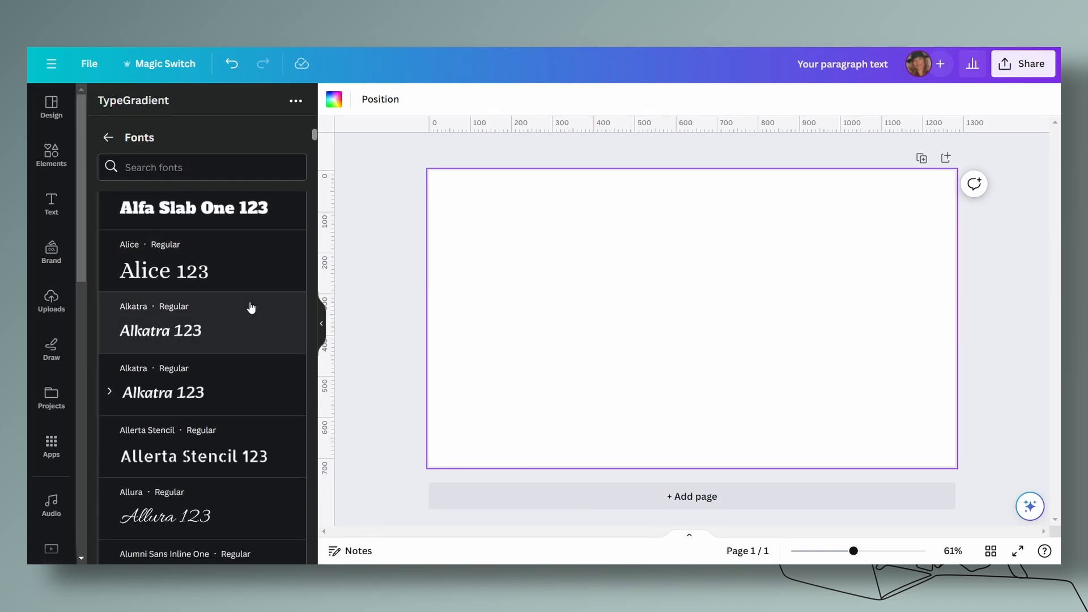
{"action": "scroll", "coordinate": [251, 309], "scroll_direction": "down", "scroll_amount": 3}
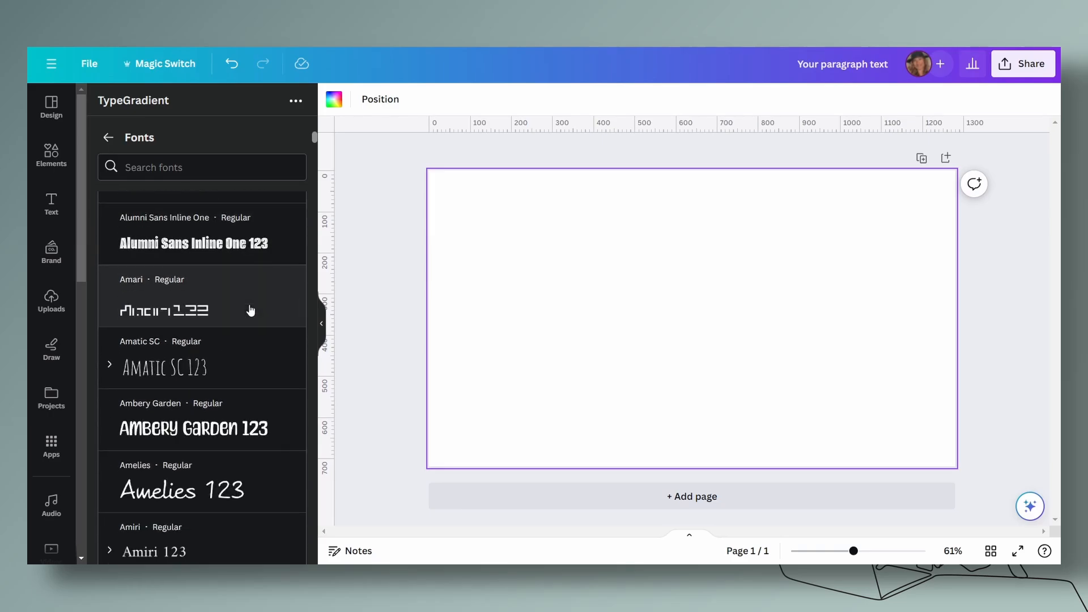
{"action": "scroll", "coordinate": [251, 310], "scroll_direction": "down", "scroll_amount": 5}
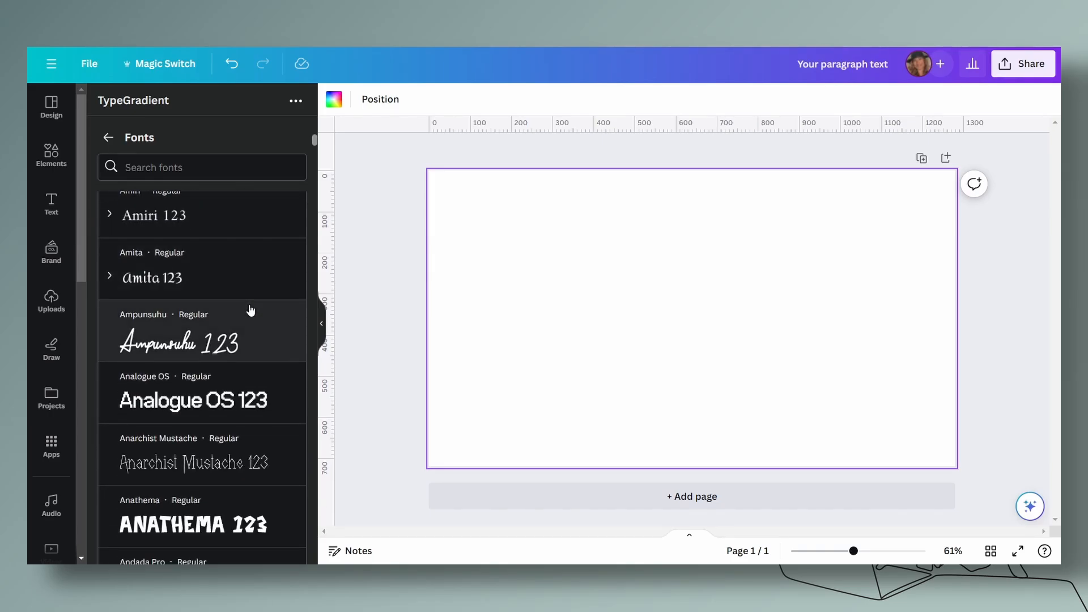
{"action": "scroll", "coordinate": [251, 310], "scroll_direction": "down", "scroll_amount": 7}
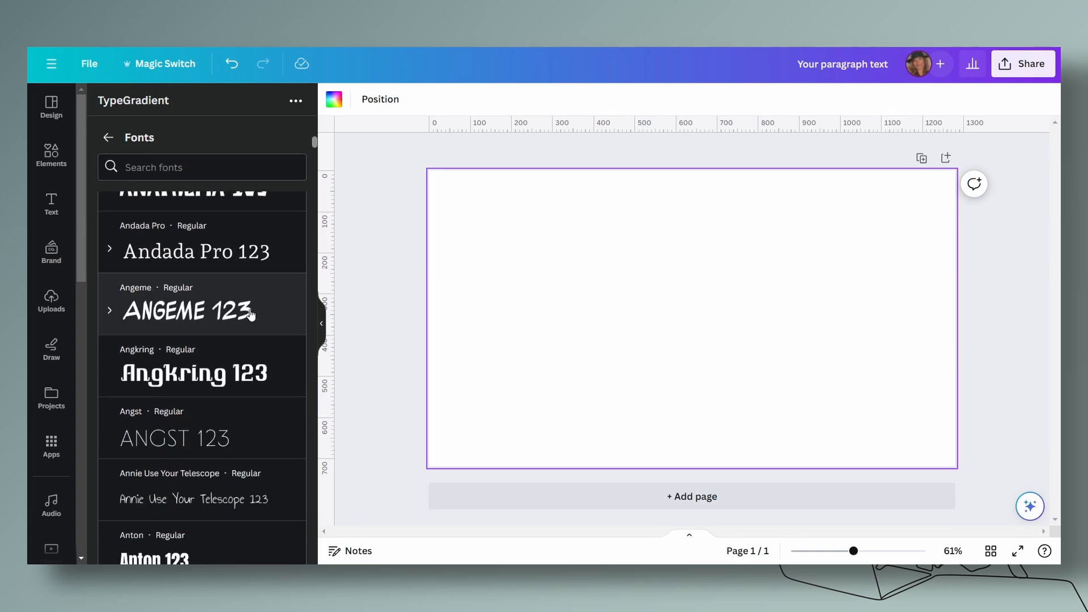
{"action": "scroll", "coordinate": [251, 316], "scroll_direction": "down", "scroll_amount": 3}
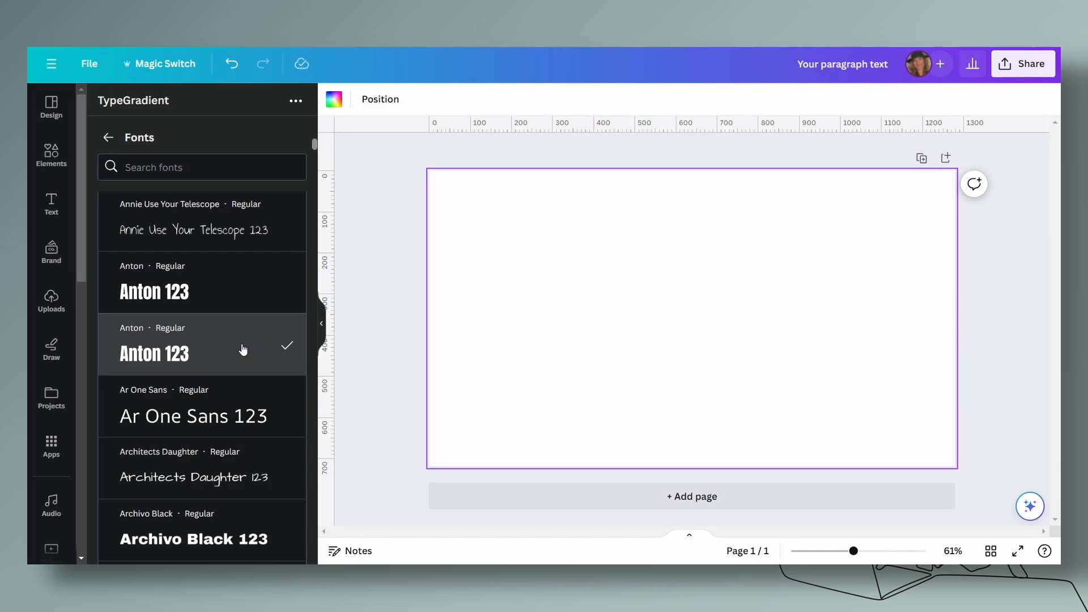
{"action": "left_click", "coordinate": [243, 350]}
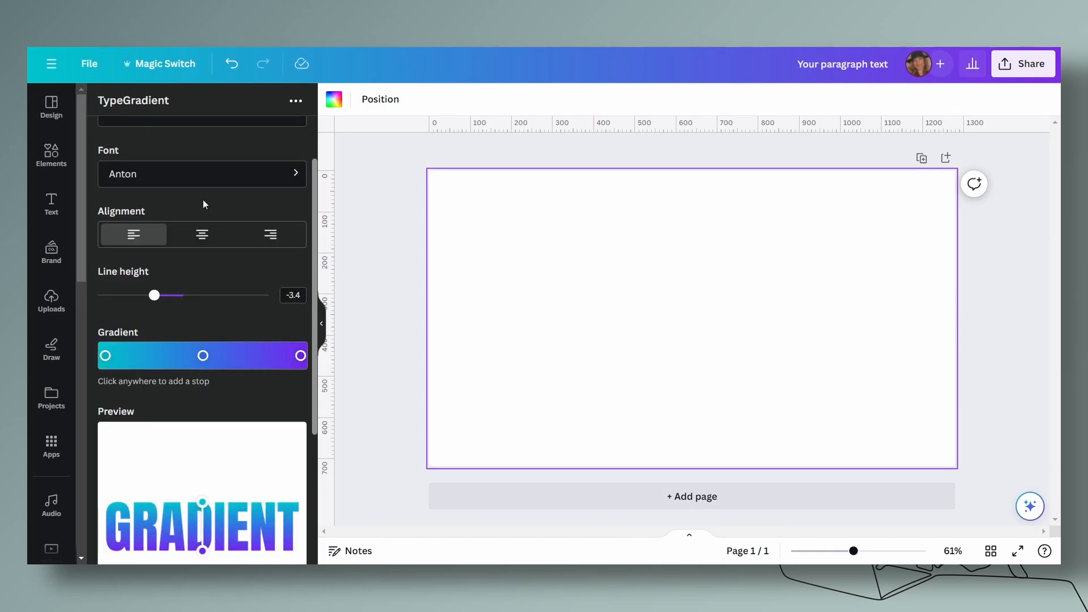
Step: Set the gradient text's alignment to right
{"action": "scroll", "coordinate": [213, 301], "scroll_direction": "down", "scroll_amount": 2}
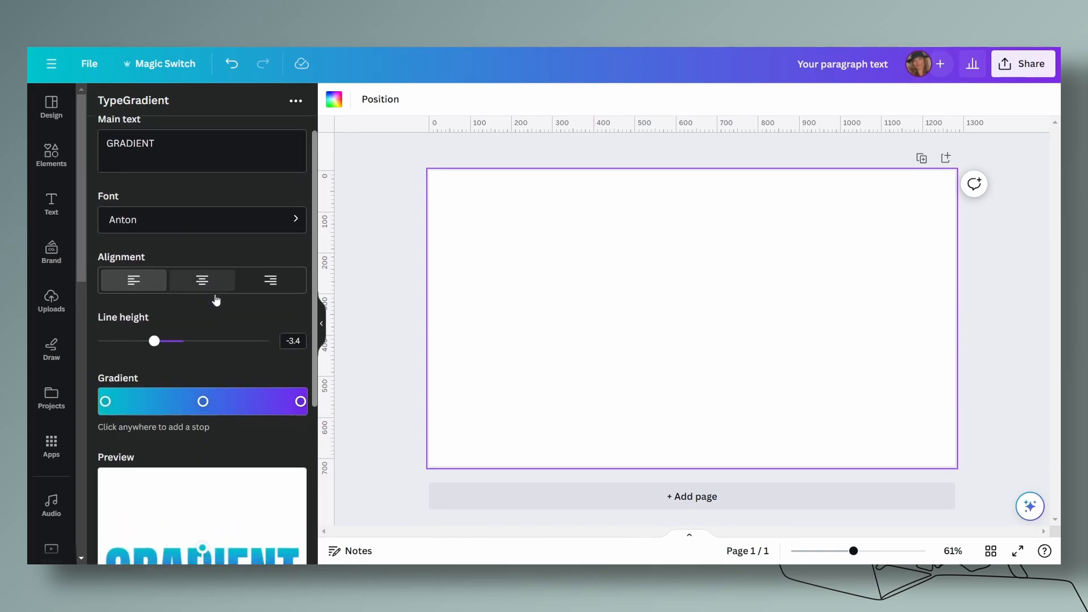
{"action": "left_click", "coordinate": [270, 228]}
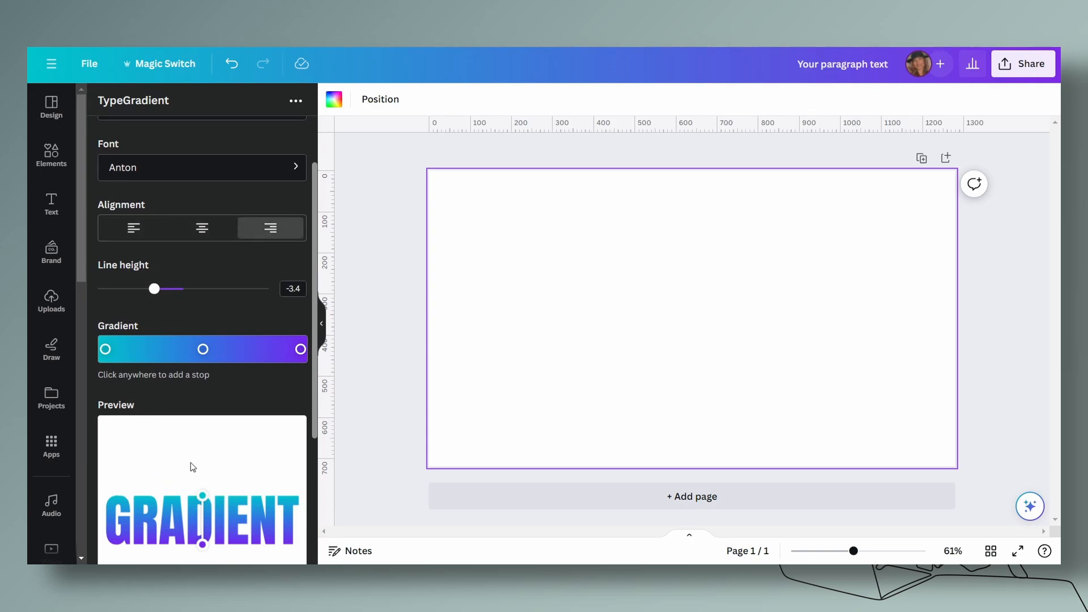
{"action": "scroll", "coordinate": [190, 471], "scroll_direction": "up", "scroll_amount": 2}
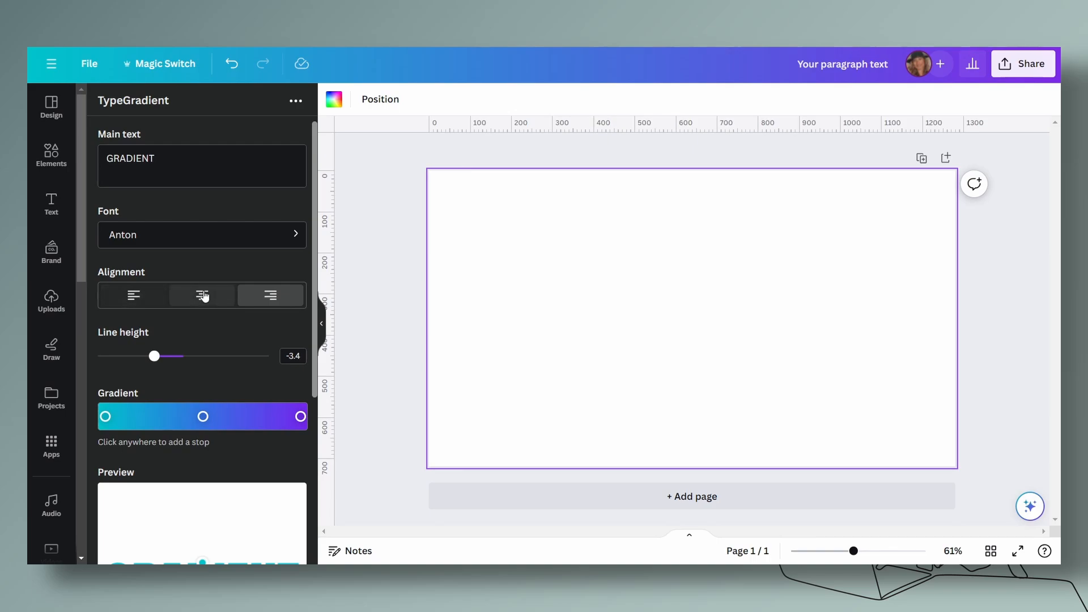
{"action": "scroll", "coordinate": [204, 295], "scroll_direction": "down", "scroll_amount": 2}
{"action": "scroll", "coordinate": [205, 296], "scroll_direction": "down", "scroll_amount": 1}
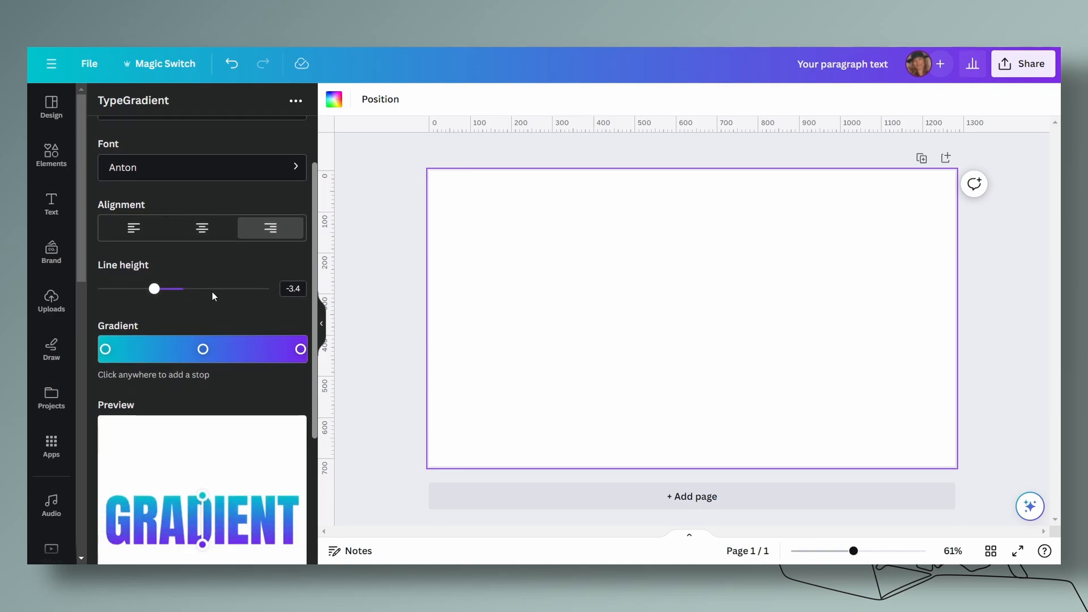
{"action": "scroll", "coordinate": [223, 293], "scroll_direction": "down", "scroll_amount": 3}
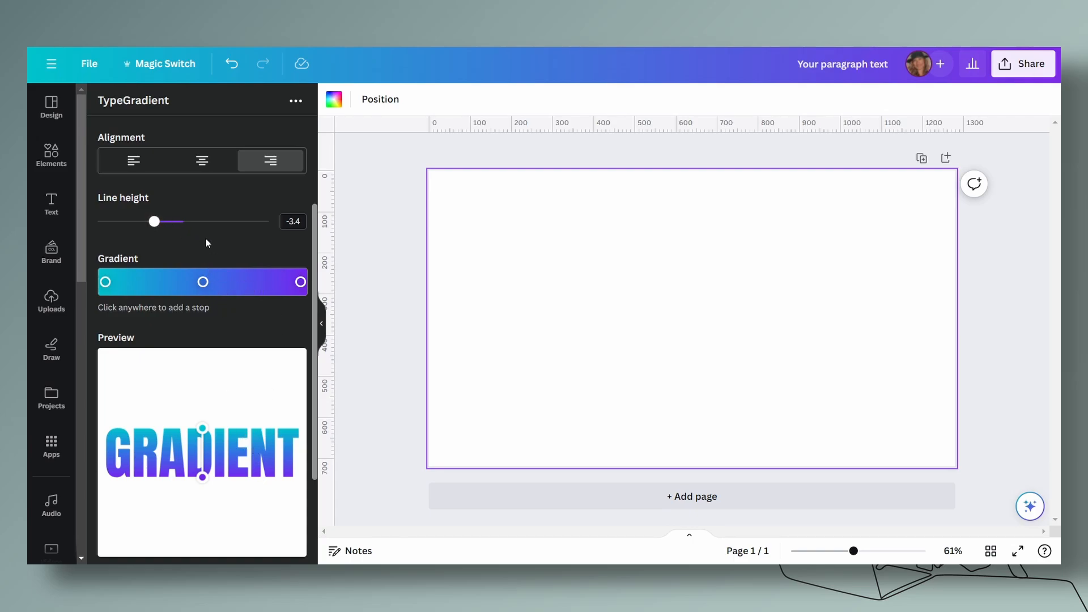
Step: Add a second line reading LINE below GRADIENT in the main text to preview the alignment
{"action": "scroll", "coordinate": [261, 260], "scroll_direction": "up", "scroll_amount": 3}
{"action": "left_click", "coordinate": [181, 164]}
{"action": "key", "text": "Return"}
{"action": "type", "text": "LINE"}
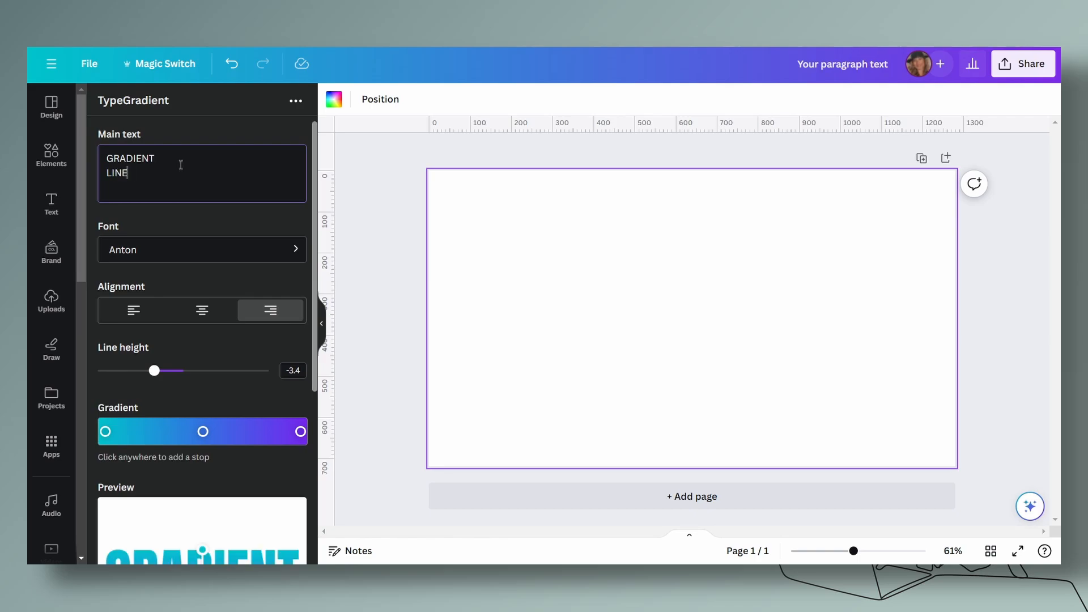
{"action": "scroll", "coordinate": [180, 233], "scroll_direction": "down", "scroll_amount": 3}
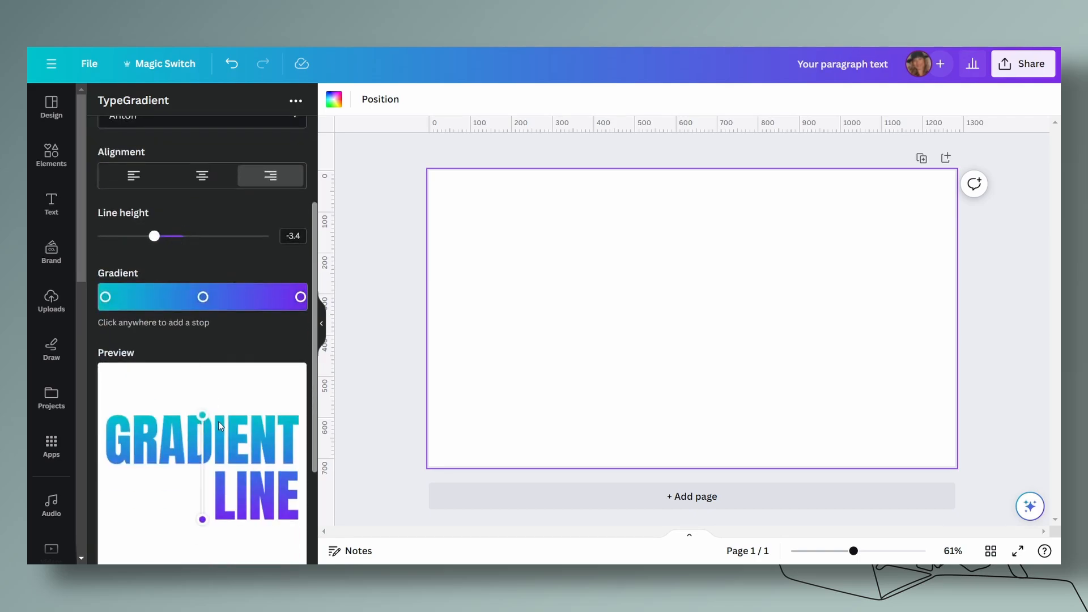
Step: Set the gradient text's alignment to left and its line height to -3.1
{"action": "left_click", "coordinate": [132, 176]}
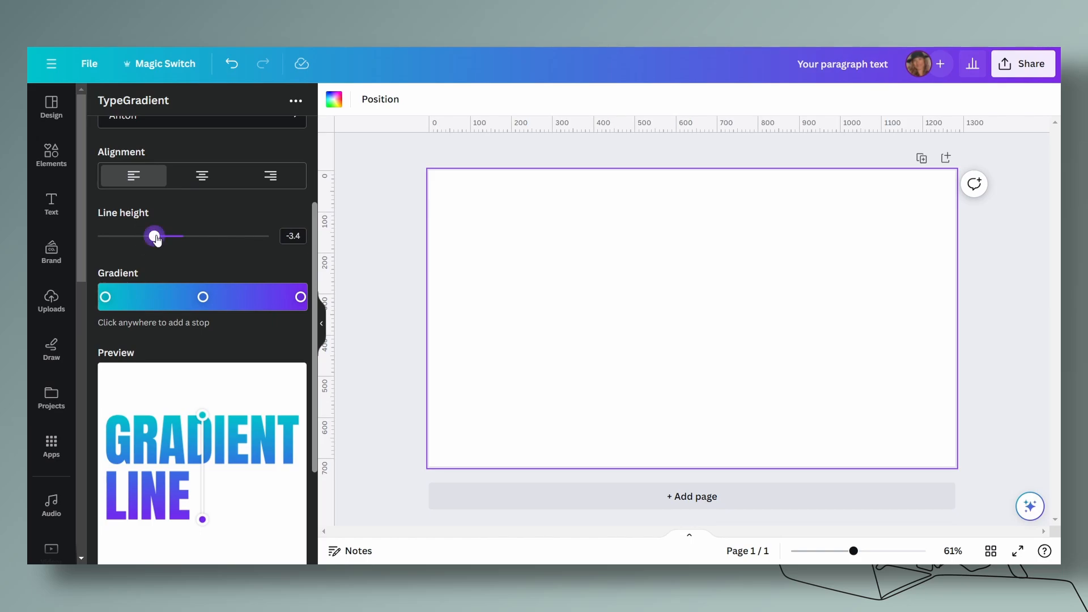
{"action": "mouse_move", "coordinate": [155, 236]}
{"action": "left_mouse_down"}
{"action": "mouse_move", "coordinate": [189, 237]}
{"action": "mouse_move", "coordinate": [158, 237]}
{"action": "left_mouse_up"}
Step: Delete the second line, LINE, from the main text
{"action": "scroll", "coordinate": [199, 245], "scroll_direction": "up", "scroll_amount": 3}
{"action": "left_click_drag", "start_coordinate": [129, 173], "coordinate": [69, 174]}
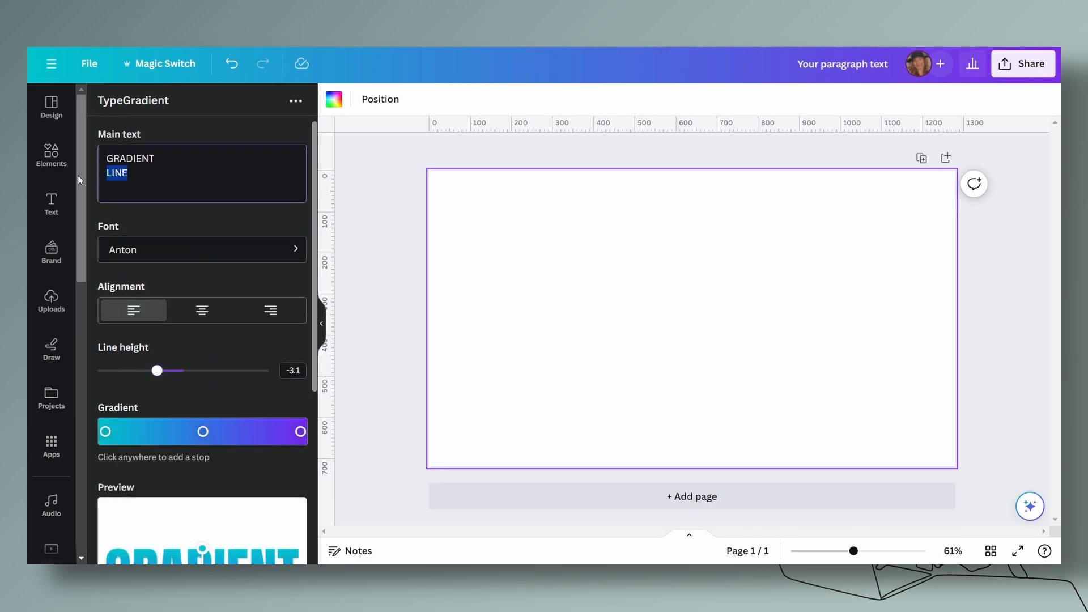
{"action": "key", "text": "BackSpace"}
{"action": "scroll", "coordinate": [253, 291], "scroll_direction": "down", "scroll_amount": 3}
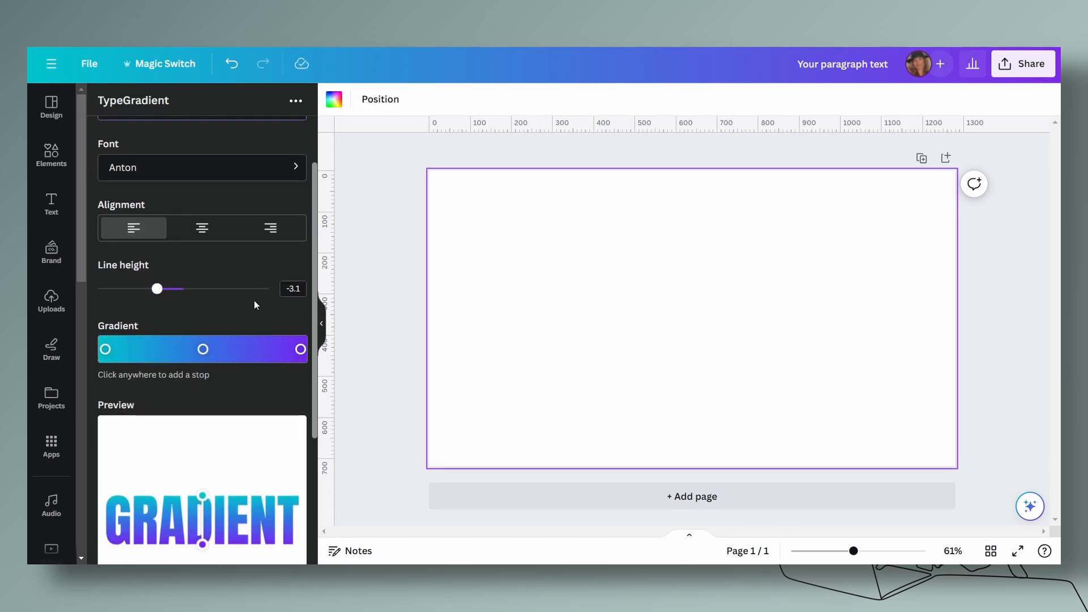
{"action": "scroll", "coordinate": [254, 305], "scroll_direction": "down", "scroll_amount": 3}
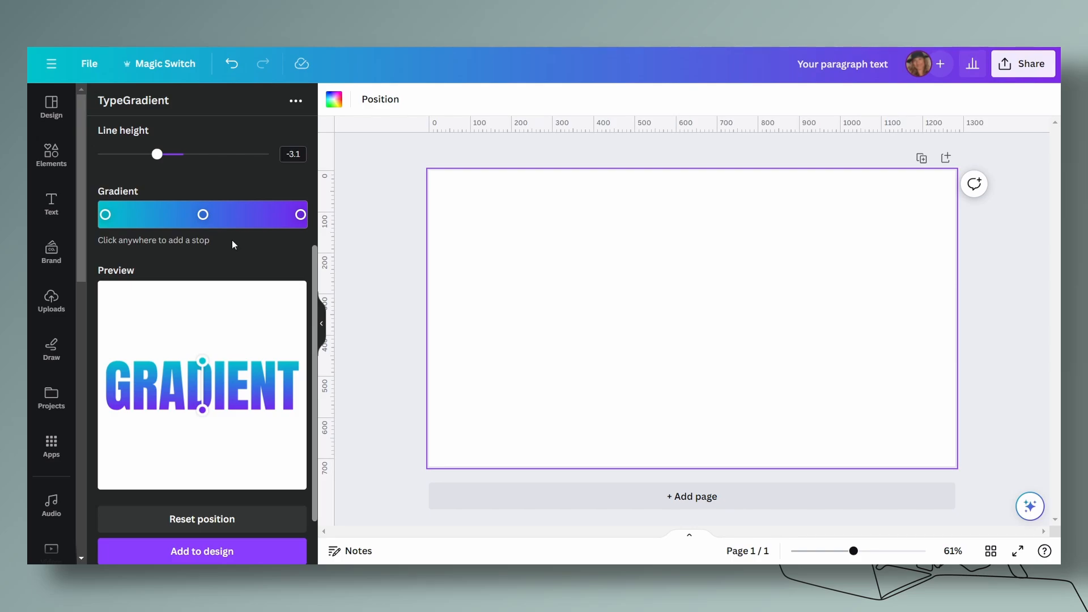
Step: Change the gradient's first colour stop from turquoise to bright red
{"action": "left_click", "coordinate": [105, 215]}
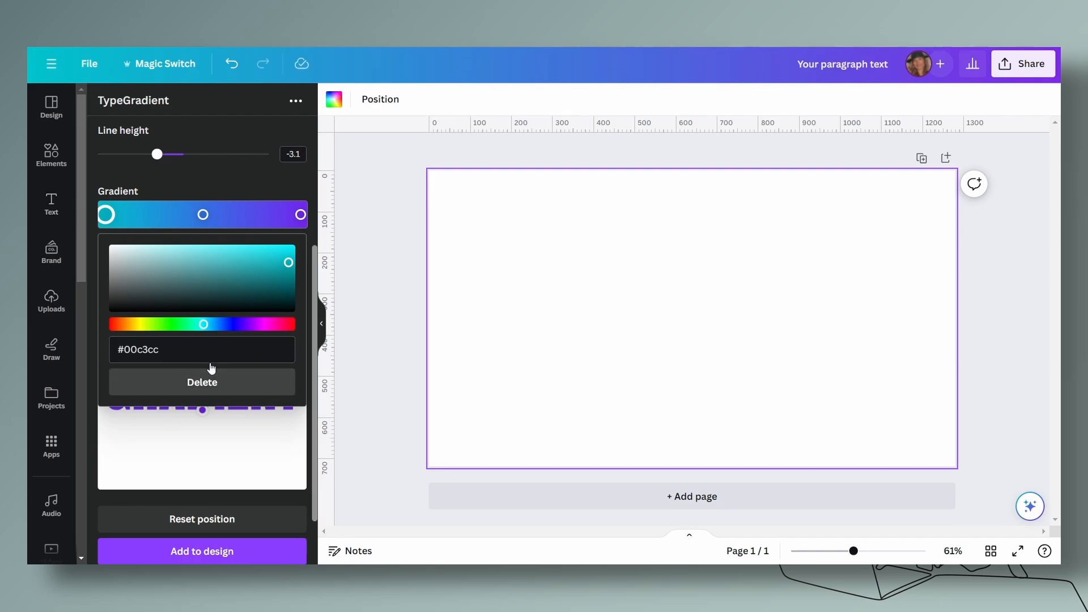
{"action": "left_click", "coordinate": [162, 349]}
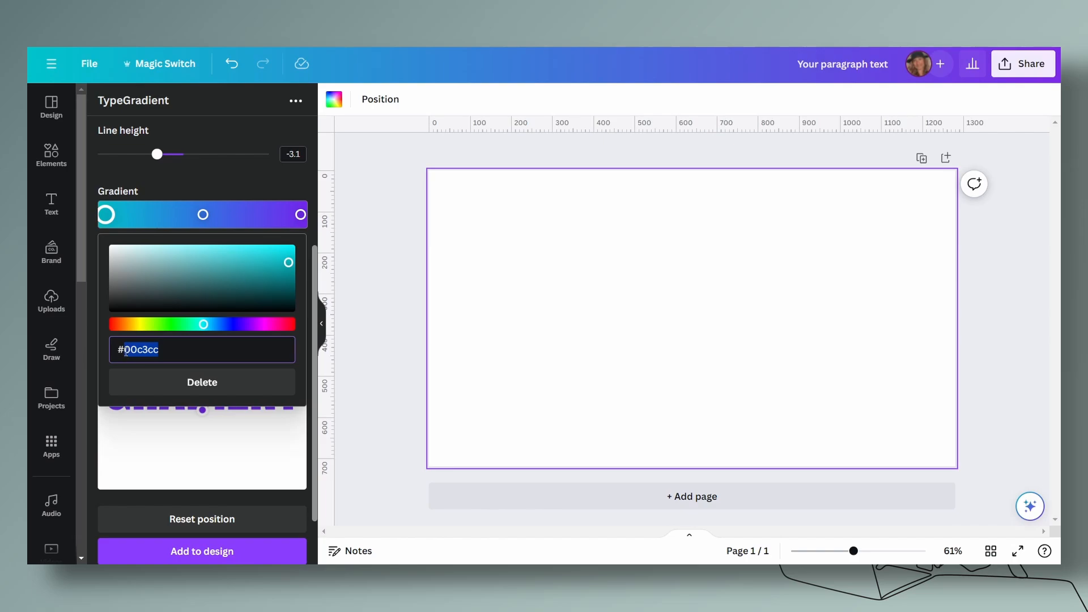
{"action": "type", "text": "#00cfd9"}
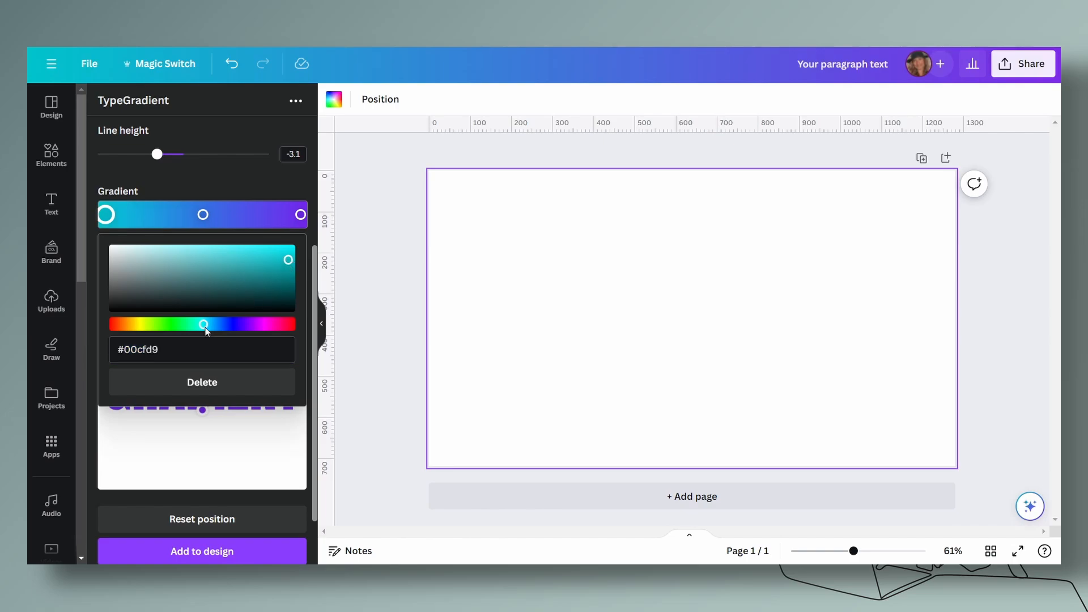
{"action": "left_click_drag", "start_coordinate": [204, 323], "coordinate": [116, 325]}
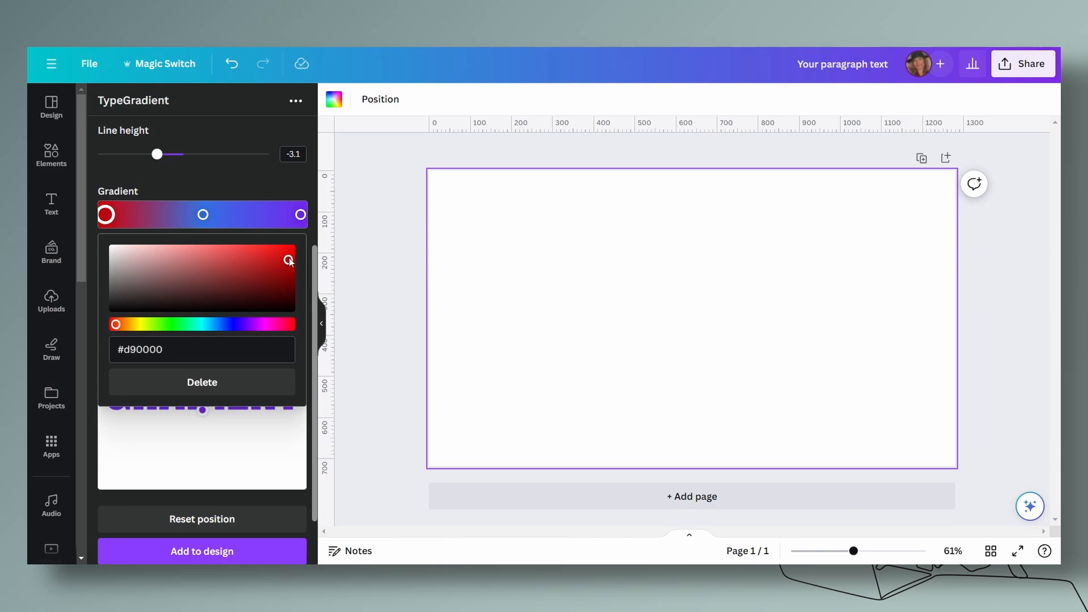
{"action": "mouse_move", "coordinate": [289, 260]}
{"action": "left_mouse_down"}
{"action": "mouse_move", "coordinate": [288, 280]}
{"action": "mouse_move", "coordinate": [288, 255]}
{"action": "left_mouse_up"}
{"action": "left_click", "coordinate": [235, 229]}
Step: Change the gradient's middle colour stop to bright yellow, #fff500
{"action": "left_click", "coordinate": [203, 215]}
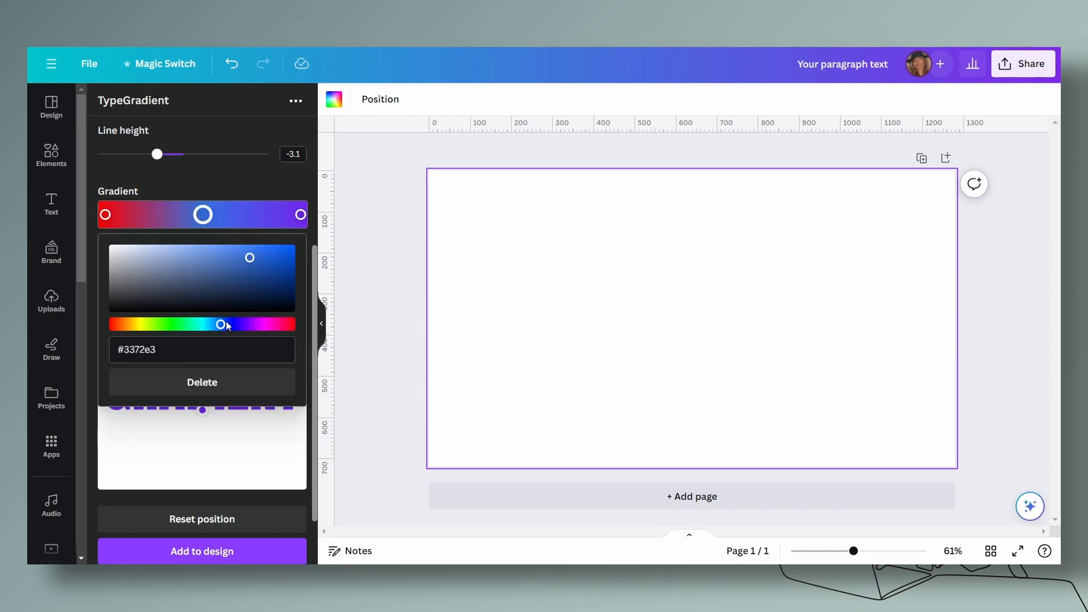
{"action": "left_click_drag", "start_coordinate": [226, 325], "coordinate": [152, 327]}
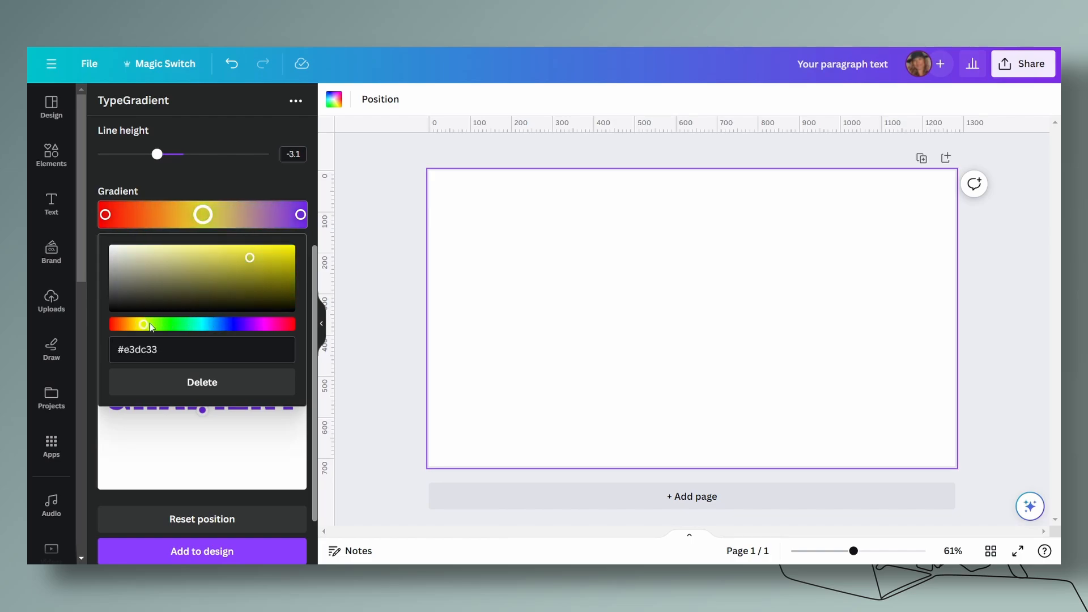
{"action": "left_click_drag", "start_coordinate": [247, 256], "coordinate": [296, 253]}
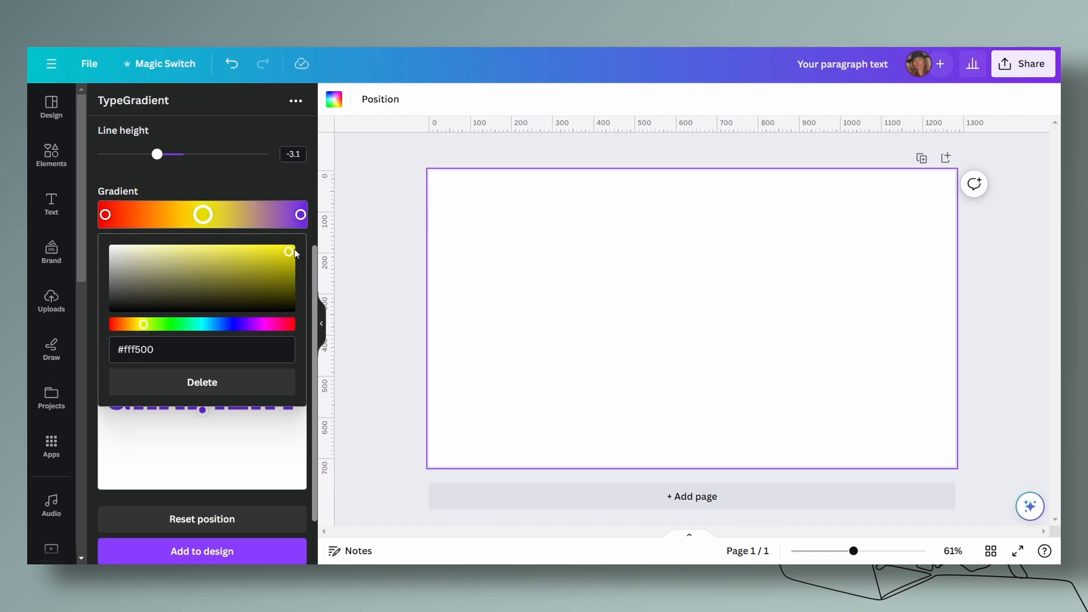
Step: Change the gradient's last colour stop to a more saturated, vivid purple
{"action": "left_click", "coordinate": [300, 214]}
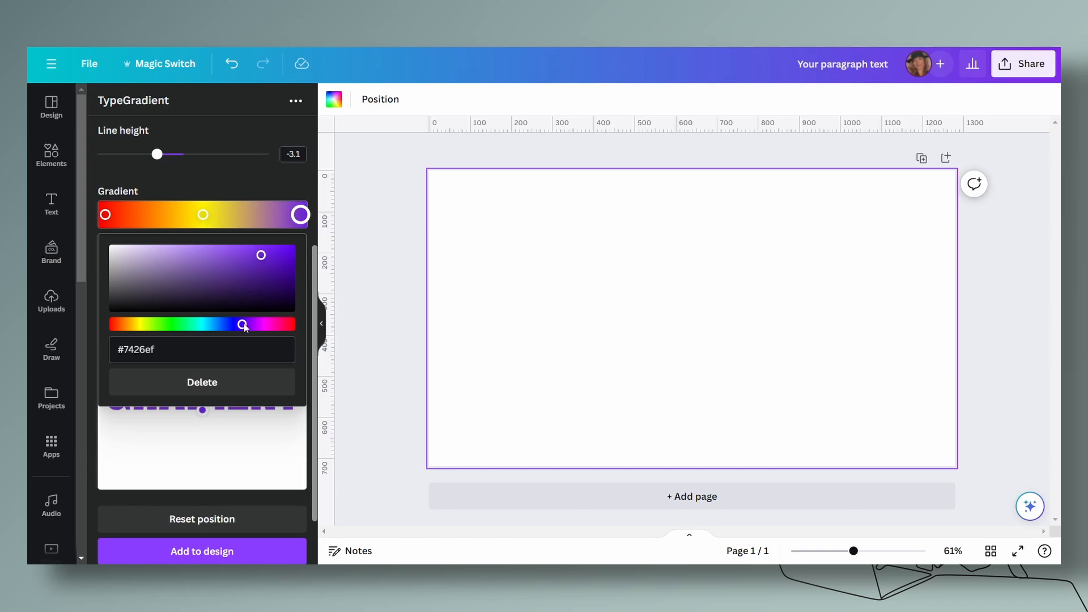
{"action": "left_click_drag", "start_coordinate": [244, 327], "coordinate": [250, 327]}
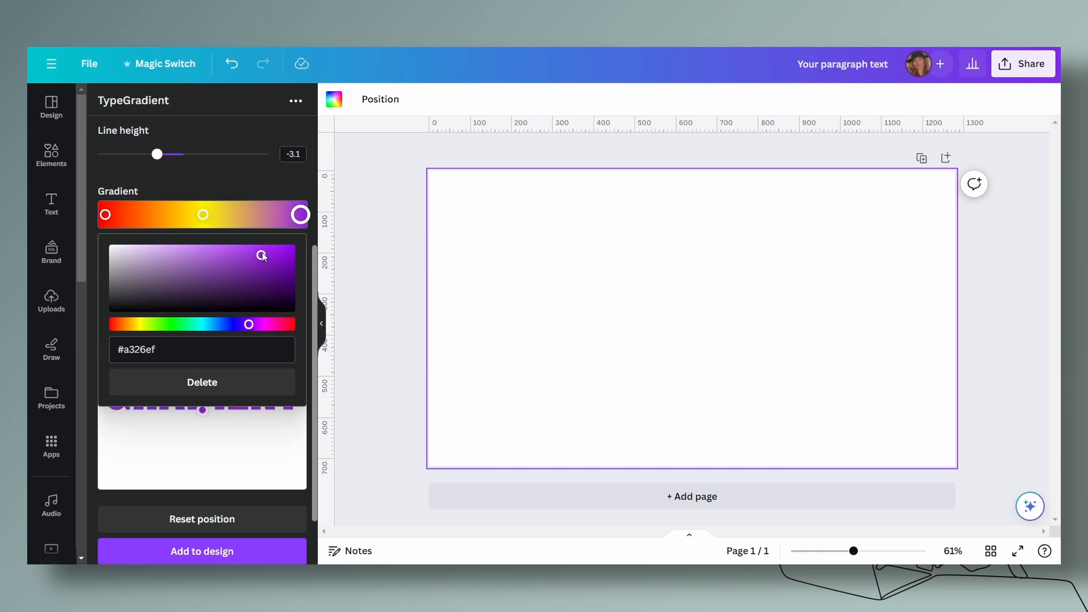
{"action": "left_click_drag", "start_coordinate": [261, 256], "coordinate": [289, 252]}
{"action": "left_click", "coordinate": [303, 212]}
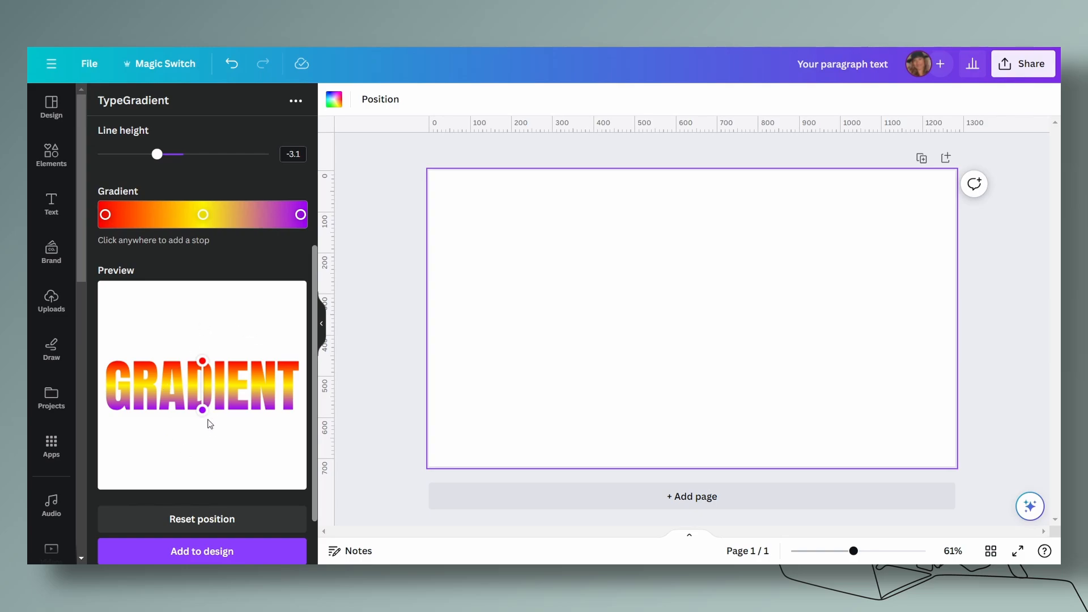
Step: Reposition the gradient's endpoints in the preview so red starts at the G and purple ends at the T, with a slight upward tilt
{"action": "left_click_drag", "start_coordinate": [204, 415], "coordinate": [287, 388]}
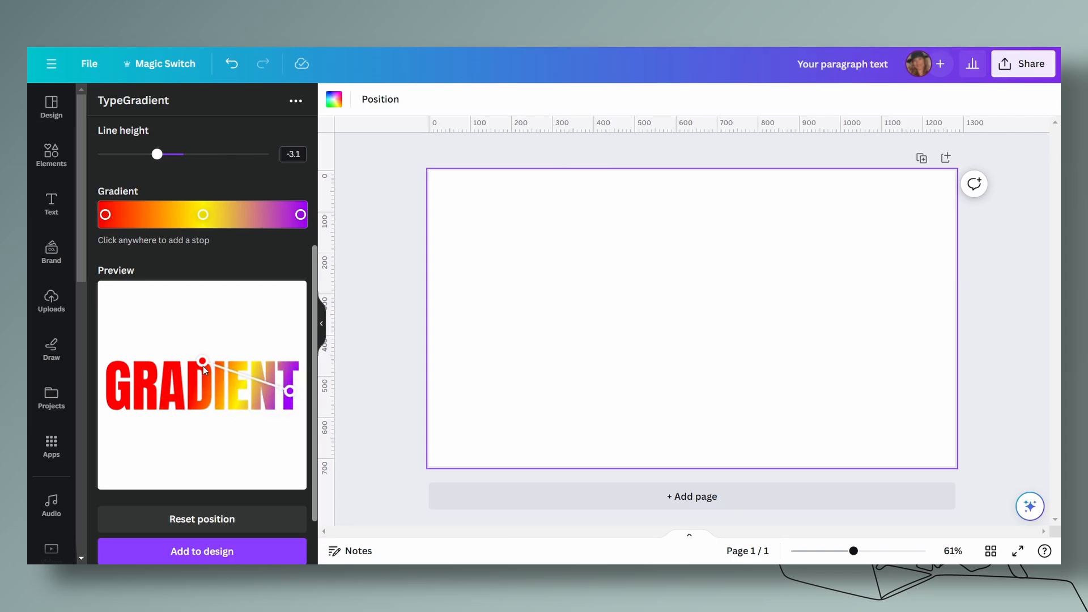
{"action": "left_click_drag", "start_coordinate": [203, 364], "coordinate": [107, 388]}
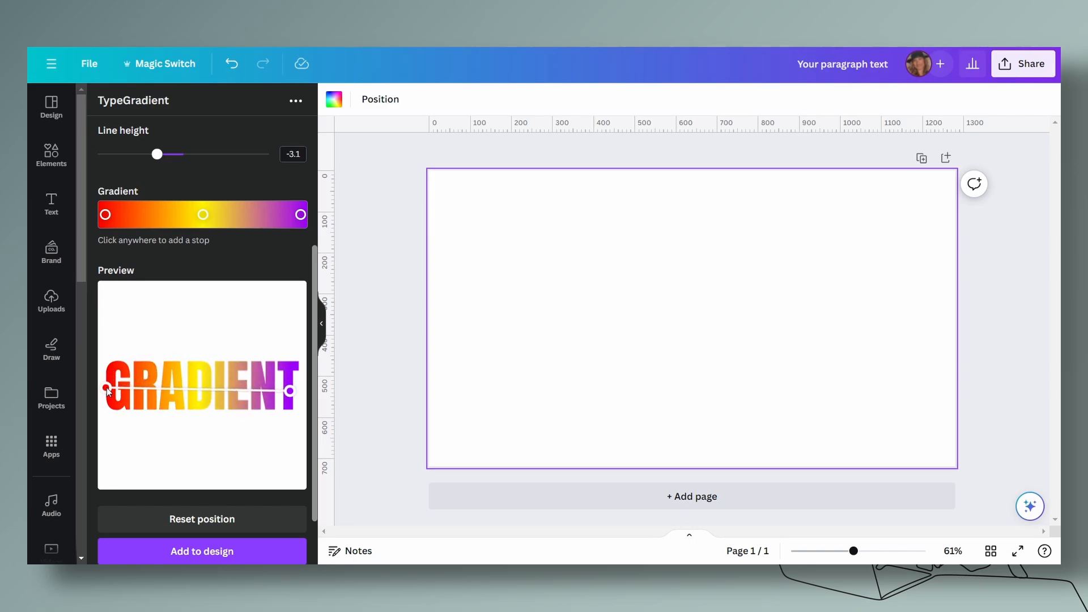
{"action": "left_click_drag", "start_coordinate": [290, 390], "coordinate": [291, 369]}
{"action": "left_click_drag", "start_coordinate": [106, 387], "coordinate": [110, 407]}
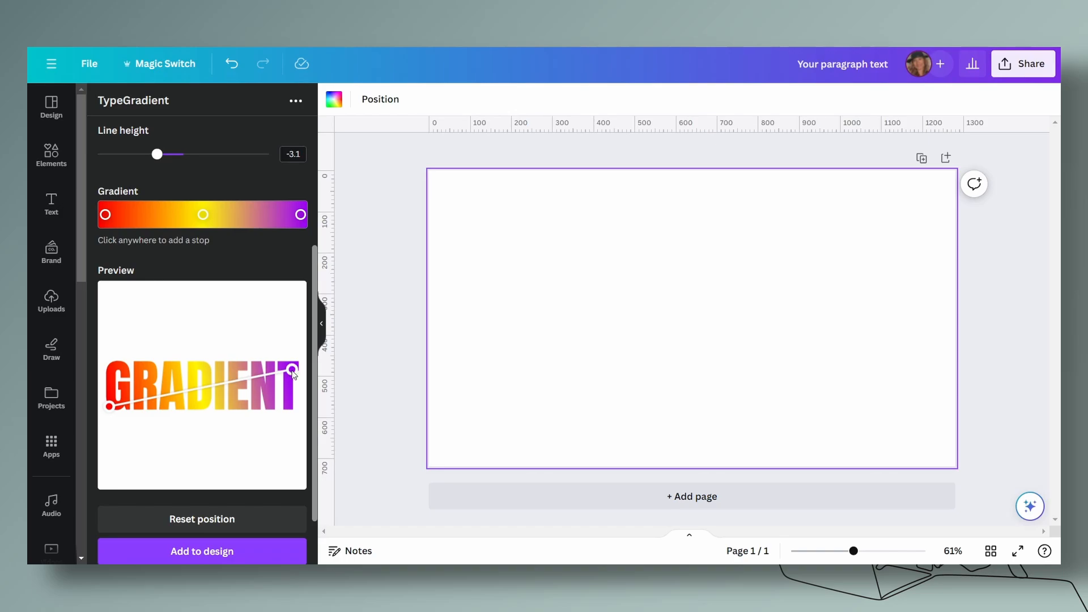
{"action": "left_click_drag", "start_coordinate": [293, 374], "coordinate": [272, 375]}
{"action": "mouse_move", "coordinate": [110, 406]}
{"action": "left_mouse_down"}
{"action": "mouse_move", "coordinate": [147, 395]}
{"action": "mouse_move", "coordinate": [118, 393]}
{"action": "left_mouse_up"}
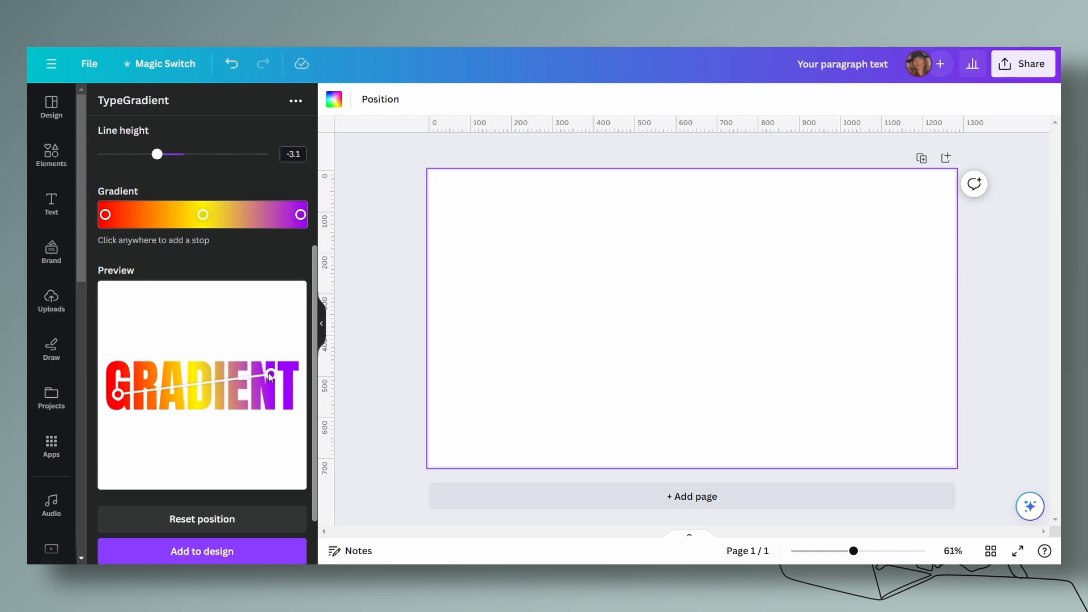
{"action": "left_click_drag", "start_coordinate": [269, 373], "coordinate": [296, 367]}
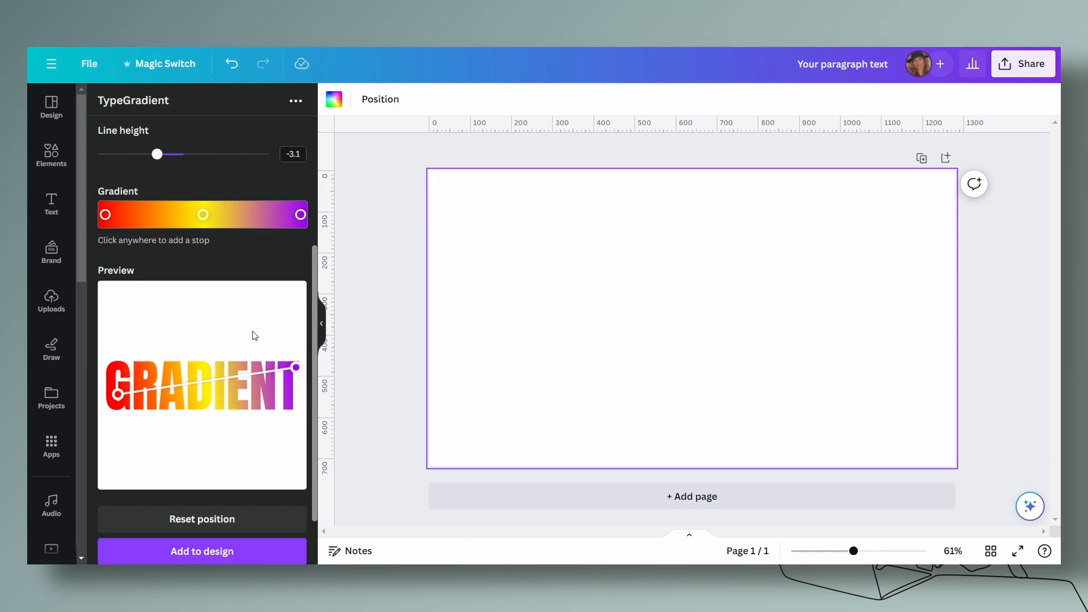
Step: Add a blue #2f9ec1 stop between yellow and purple, and space the yellow and blue stops evenly along the gradient
{"action": "left_click", "coordinate": [249, 215]}
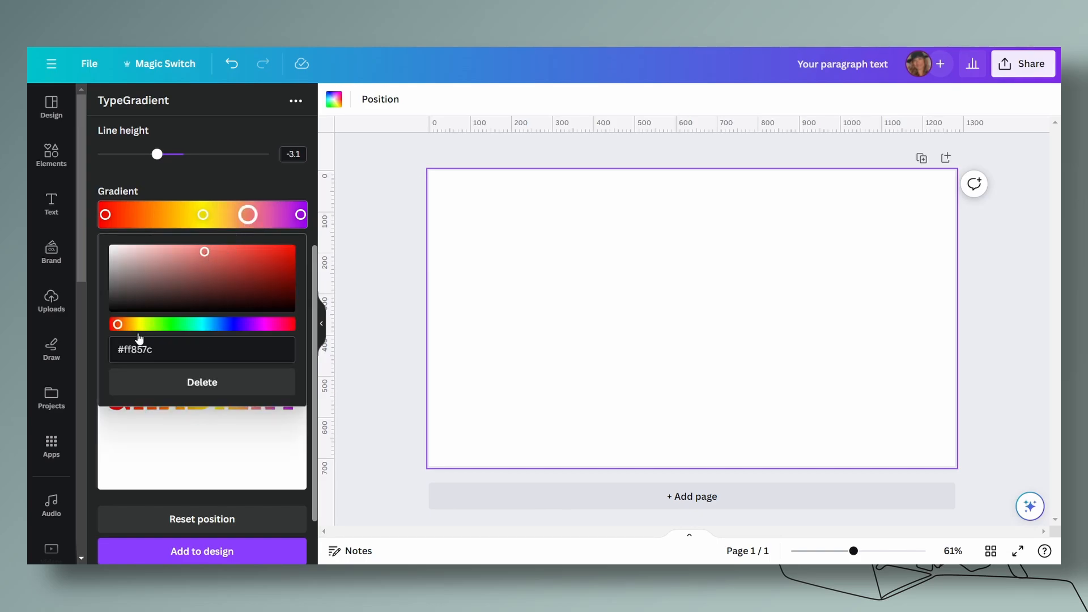
{"action": "left_click_drag", "start_coordinate": [118, 324], "coordinate": [208, 324]}
{"action": "left_click_drag", "start_coordinate": [205, 251], "coordinate": [246, 265]}
{"action": "left_click_drag", "start_coordinate": [203, 215], "coordinate": [170, 215]}
{"action": "left_click_drag", "start_coordinate": [247, 215], "coordinate": [226, 215]}
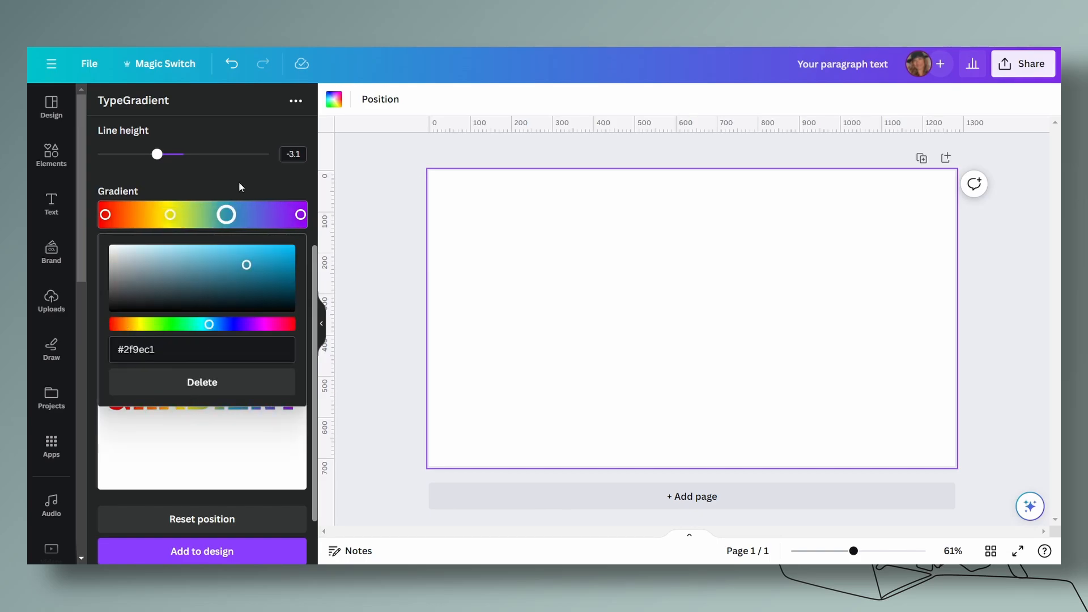
{"action": "left_click", "coordinate": [240, 187]}
Step: Level the gradient's direction across the full width of the text and add the gradient text to the design
{"action": "left_click_drag", "start_coordinate": [119, 395], "coordinate": [101, 410]}
{"action": "left_click_drag", "start_coordinate": [299, 369], "coordinate": [291, 391]}
{"action": "scroll", "coordinate": [196, 418], "scroll_direction": "down", "scroll_amount": 1}
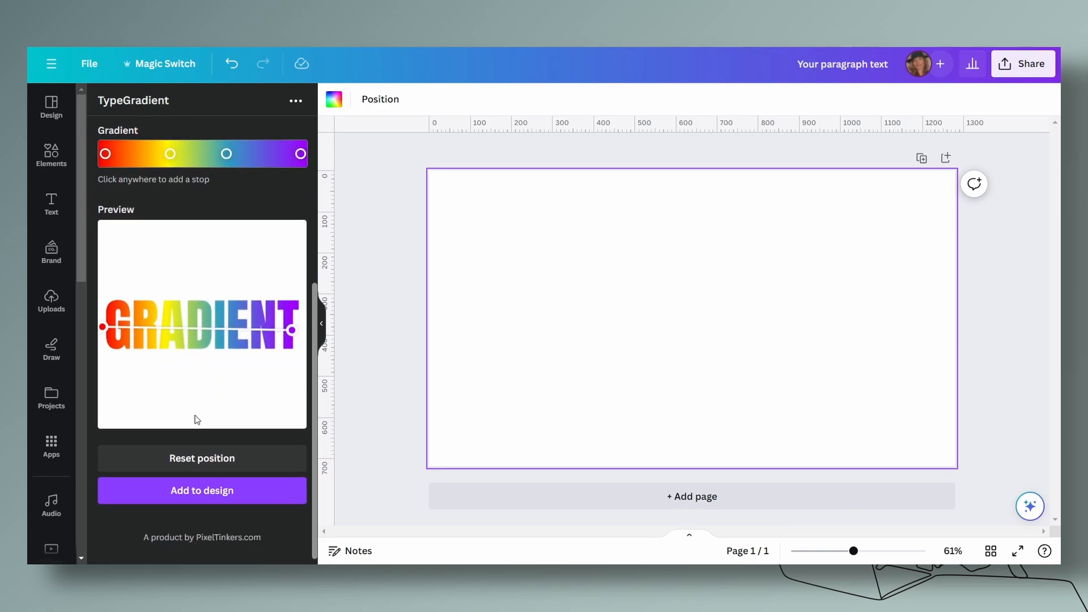
{"action": "left_click", "coordinate": [211, 493]}
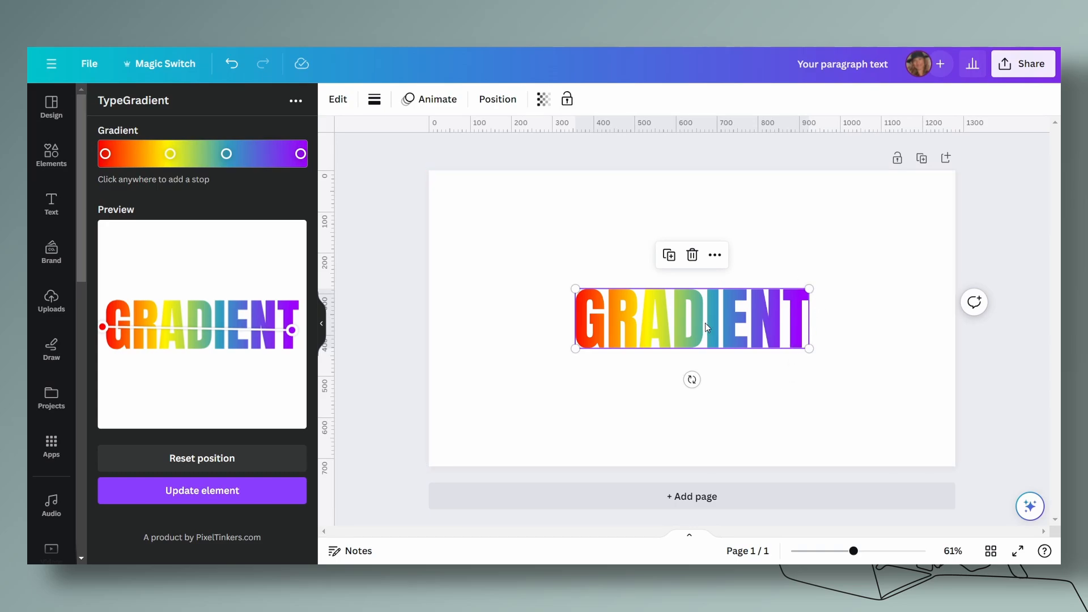
Step: Enlarge the GRADIENT text and centre it on the page
{"action": "left_click_drag", "start_coordinate": [808, 351], "coordinate": [909, 397]}
{"action": "left_click_drag", "start_coordinate": [685, 297], "coordinate": [617, 252]}
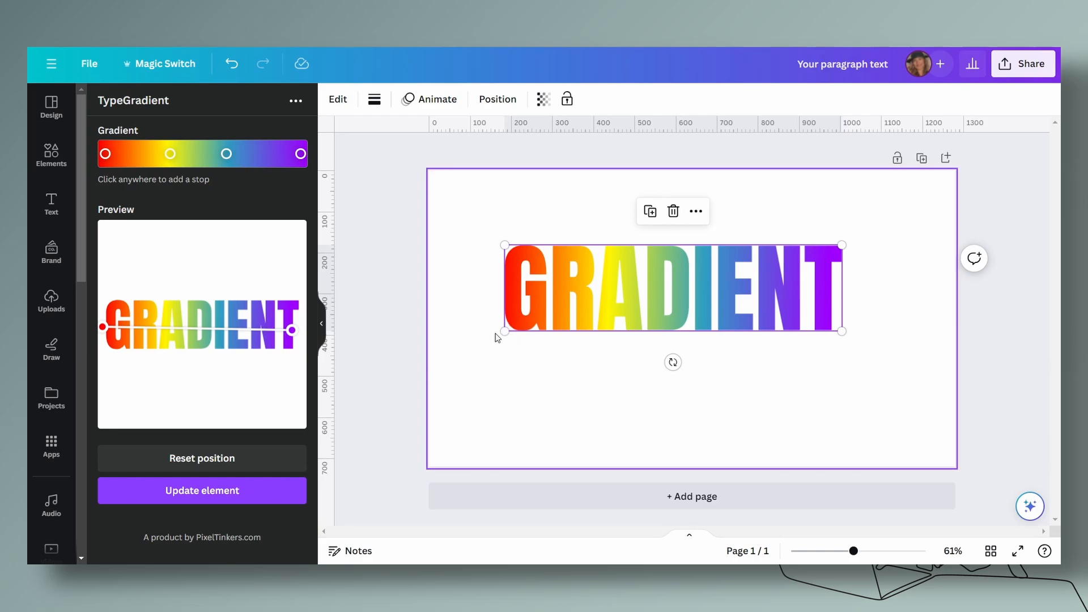
{"action": "left_click_drag", "start_coordinate": [503, 332], "coordinate": [446, 347]}
{"action": "left_click_drag", "start_coordinate": [723, 289], "coordinate": [767, 318]}
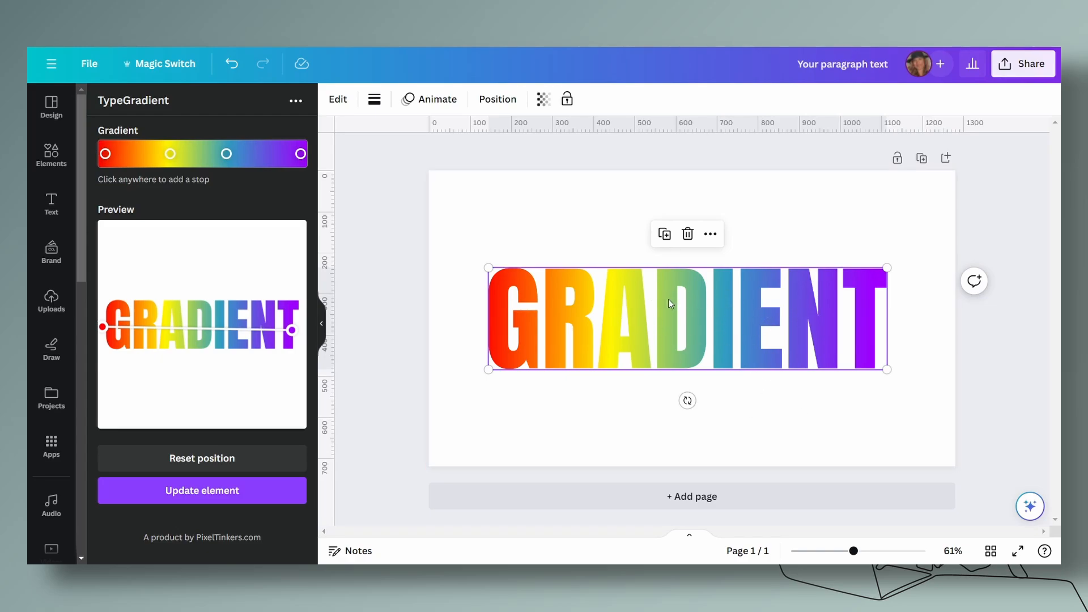
Step: Reopen the placed text's gradient settings for editing and delete the blue colour stop
{"action": "scroll", "coordinate": [212, 243], "scroll_direction": "up", "scroll_amount": 3}
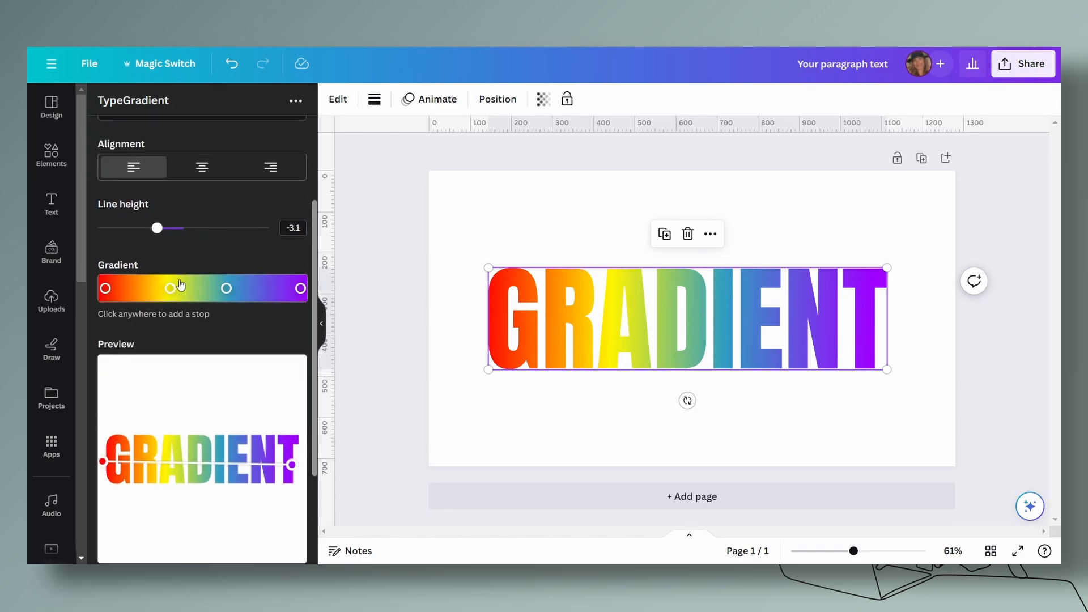
{"action": "left_click", "coordinate": [336, 102]}
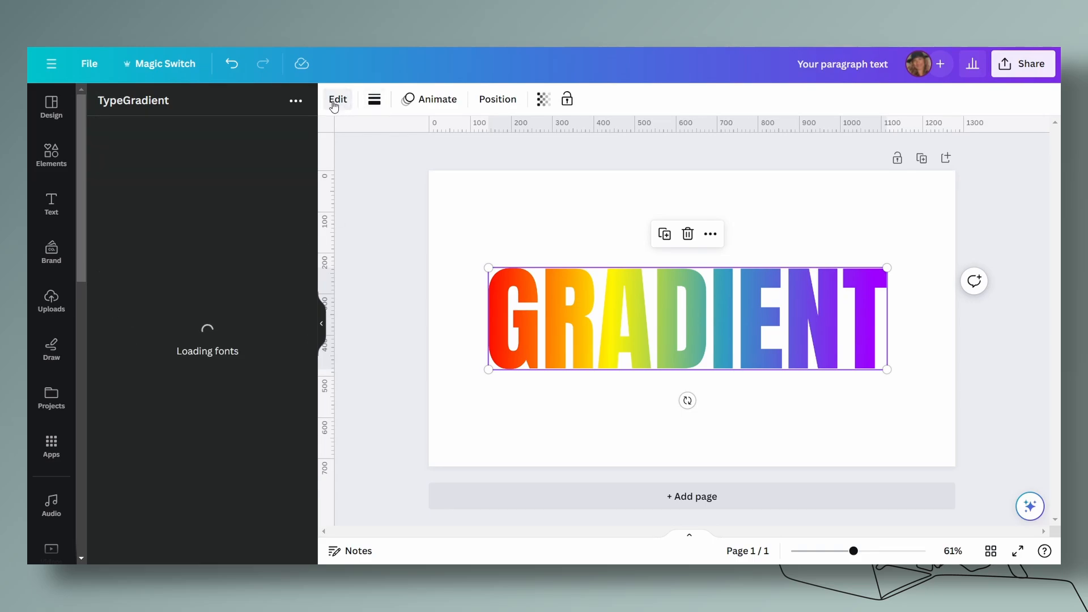
{"action": "scroll", "coordinate": [249, 357], "scroll_direction": "down", "scroll_amount": 4}
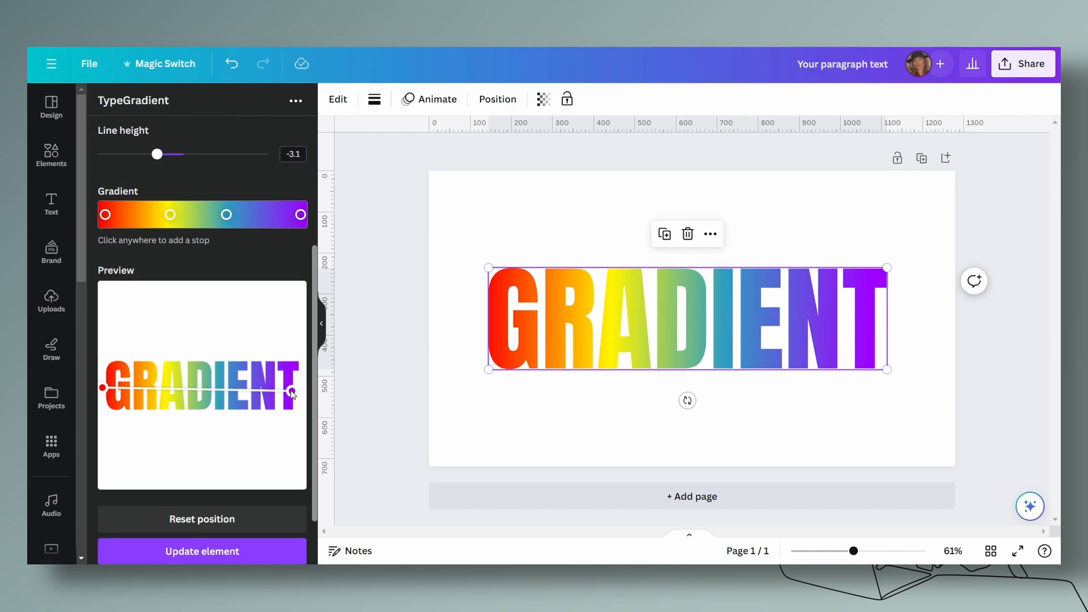
{"action": "left_click", "coordinate": [226, 214]}
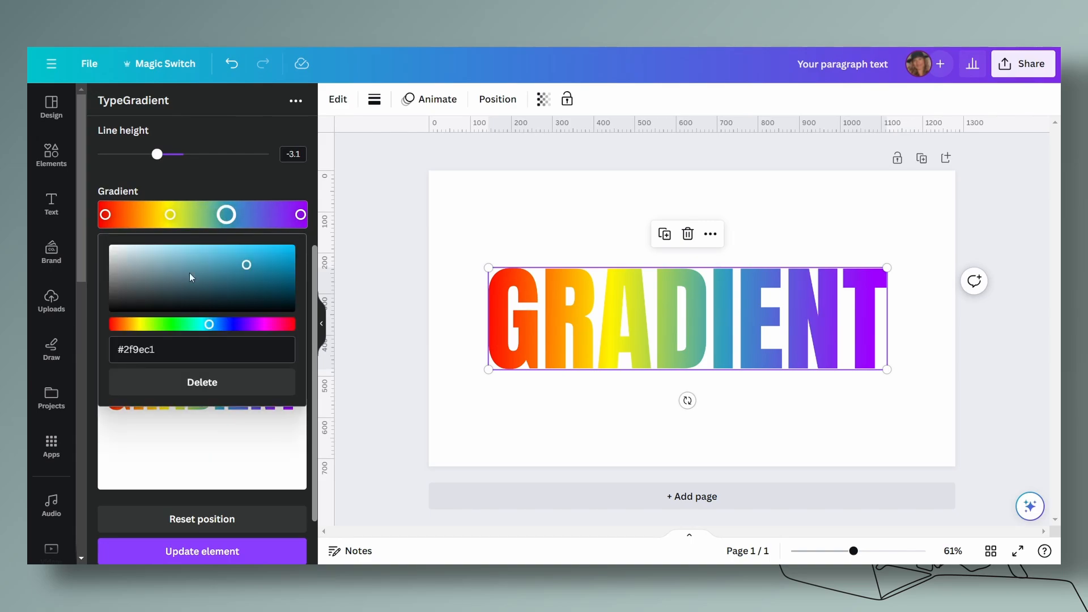
{"action": "left_click", "coordinate": [227, 381]}
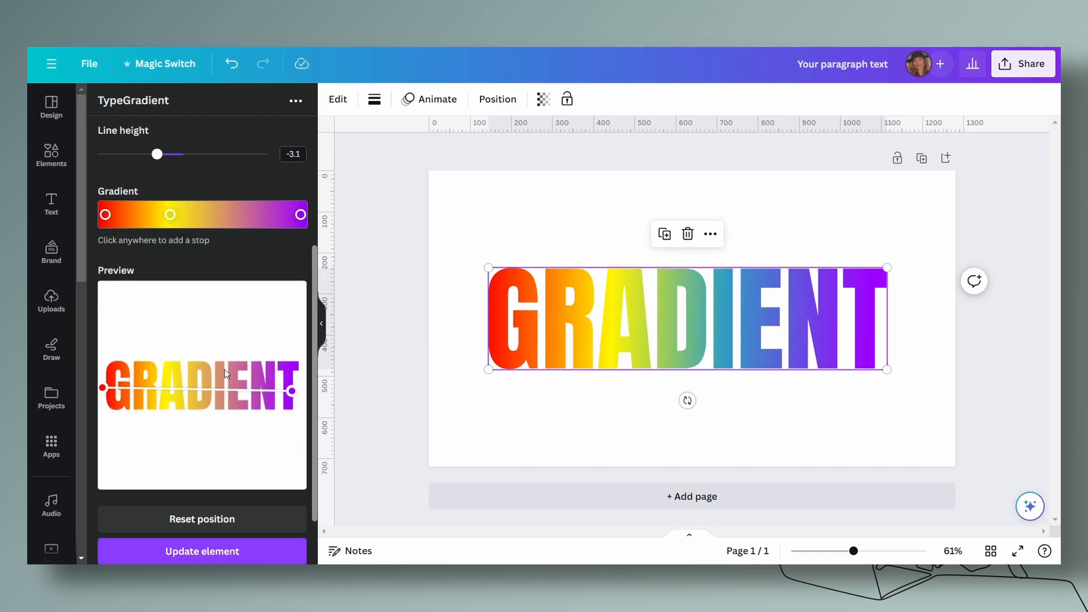
Step: Move the yellow stop back to the middle of the gradient and update the text on the page
{"action": "left_click_drag", "start_coordinate": [174, 215], "coordinate": [205, 214]}
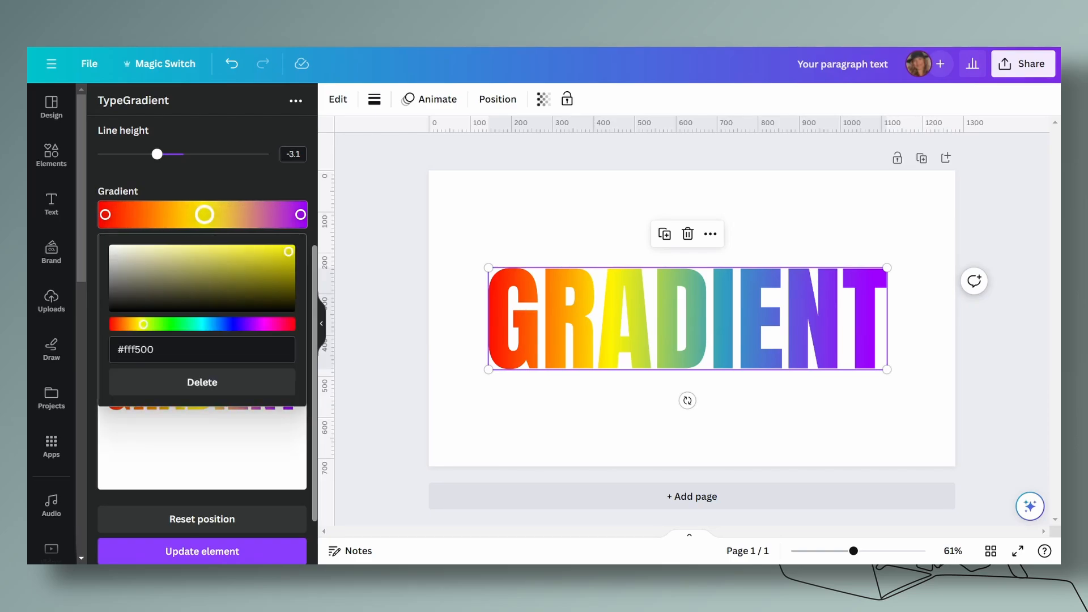
{"action": "left_click", "coordinate": [212, 168]}
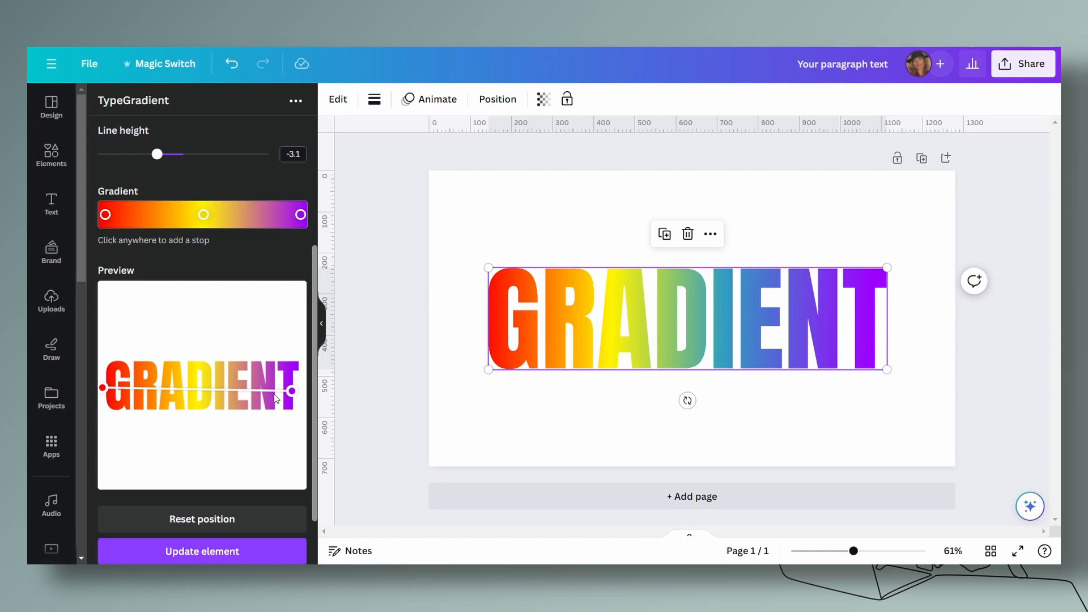
{"action": "left_click", "coordinate": [225, 554]}
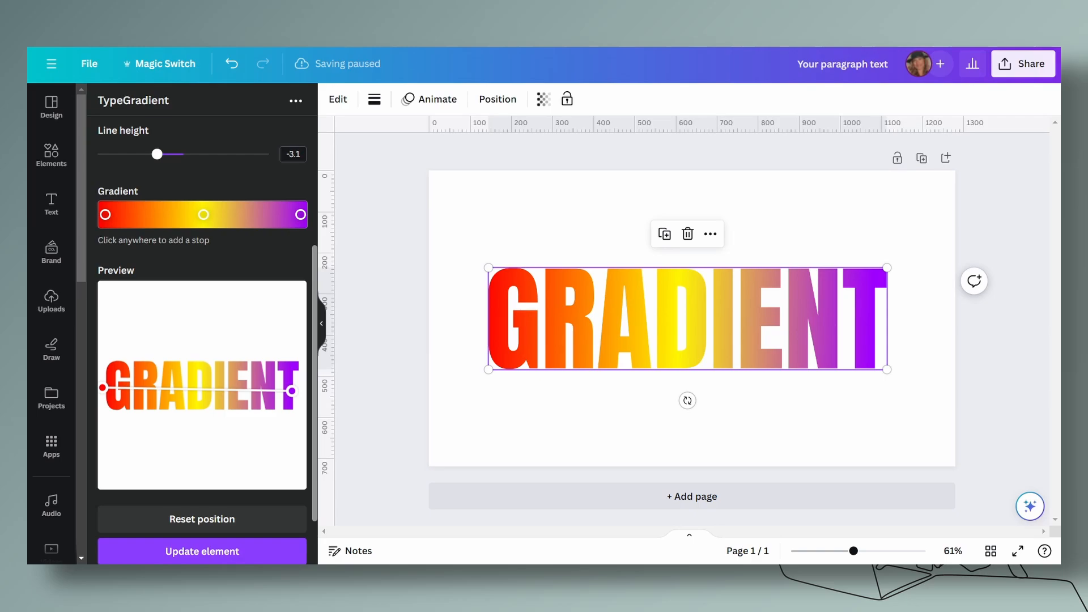
Step: Move the GRADIENT text up the page, duplicate it and offset the copy slightly down and to the right
{"action": "left_click_drag", "start_coordinate": [787, 339], "coordinate": [806, 302]}
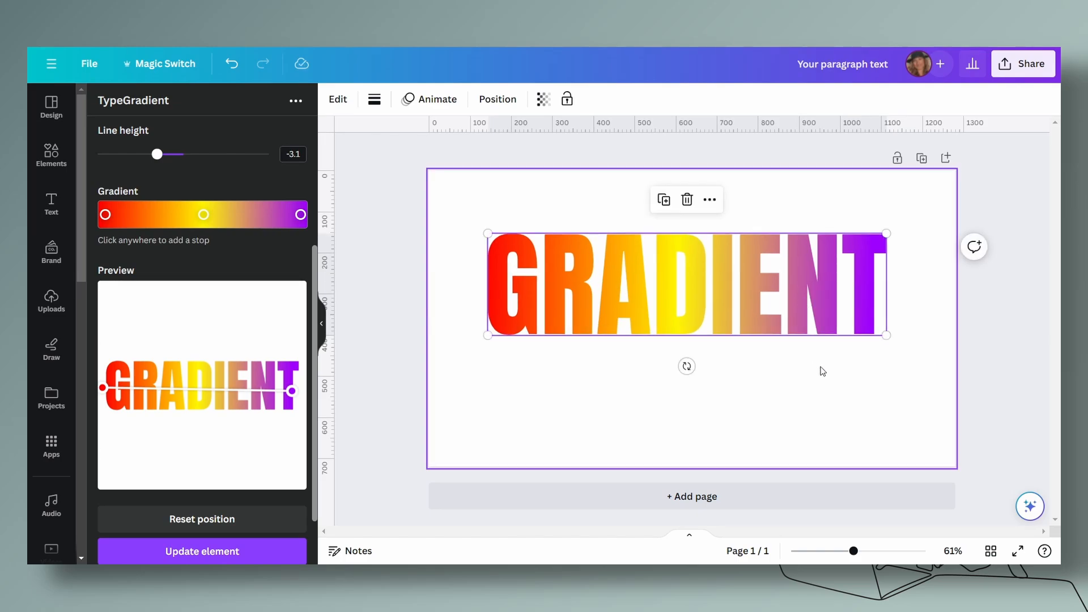
{"action": "key", "text": "ctrl+d"}
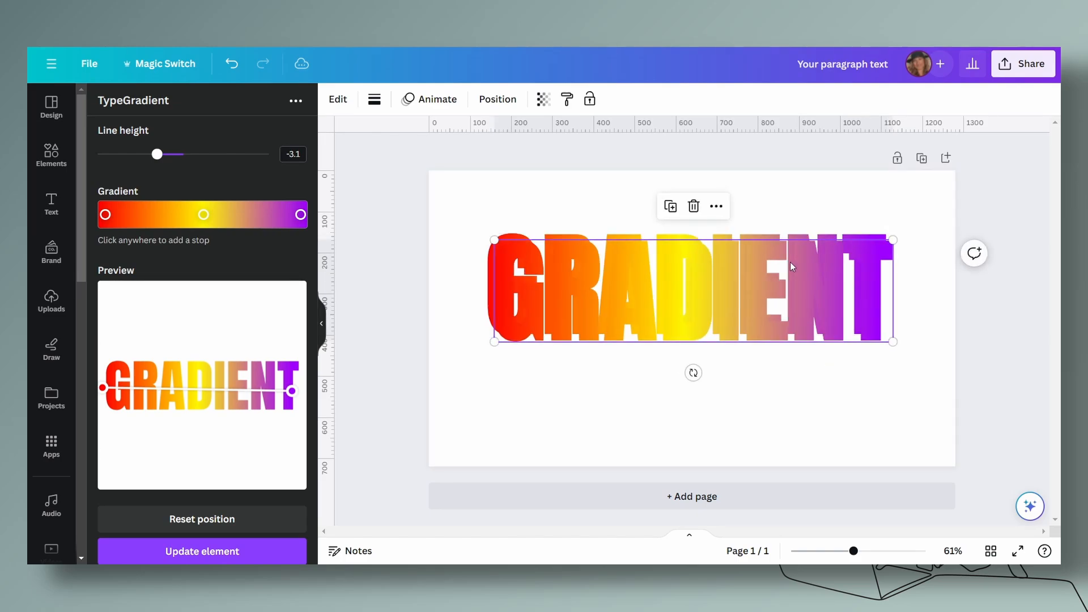
{"action": "left_click_drag", "start_coordinate": [768, 299], "coordinate": [781, 322]}
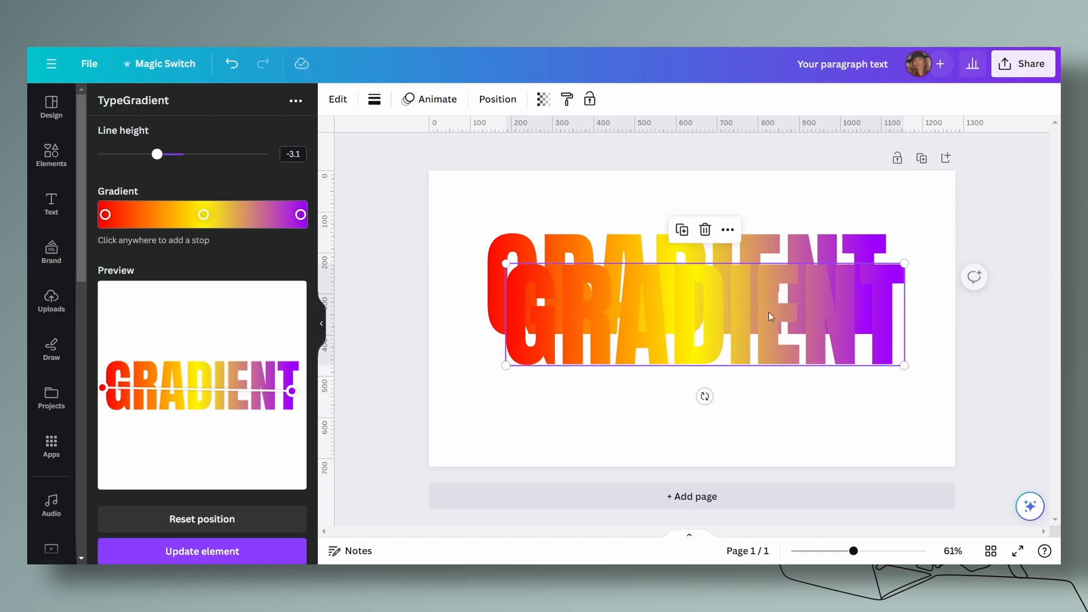
Step: Recolour the duplicated text dark grey by deleting its yellow stop and darkening both end stops, updating the element
{"action": "left_click", "coordinate": [204, 217]}
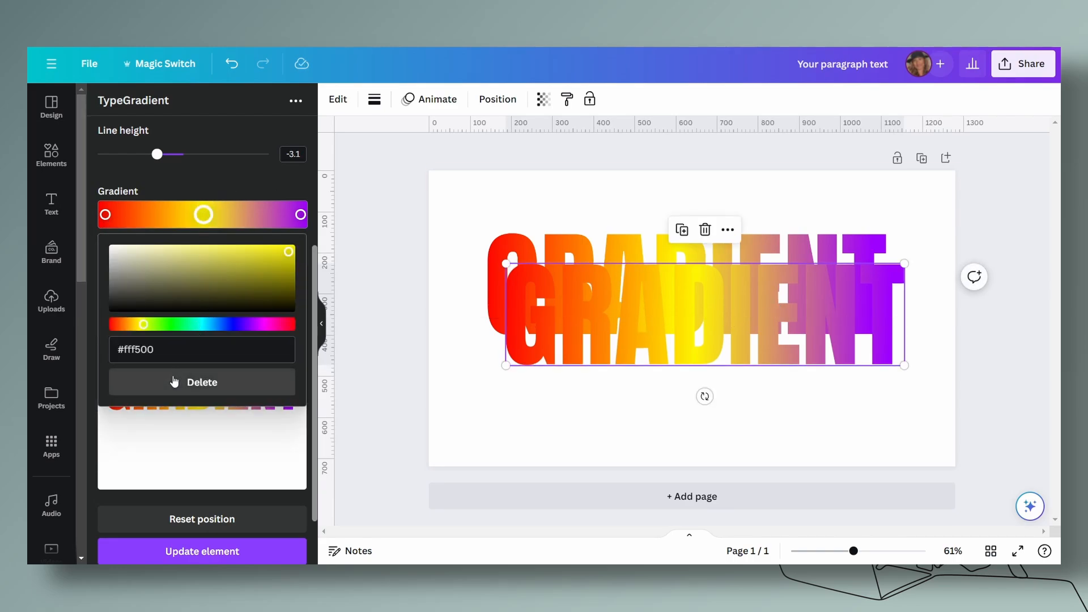
{"action": "left_click", "coordinate": [192, 382]}
{"action": "left_click", "coordinate": [103, 219]}
{"action": "left_click", "coordinate": [103, 219]}
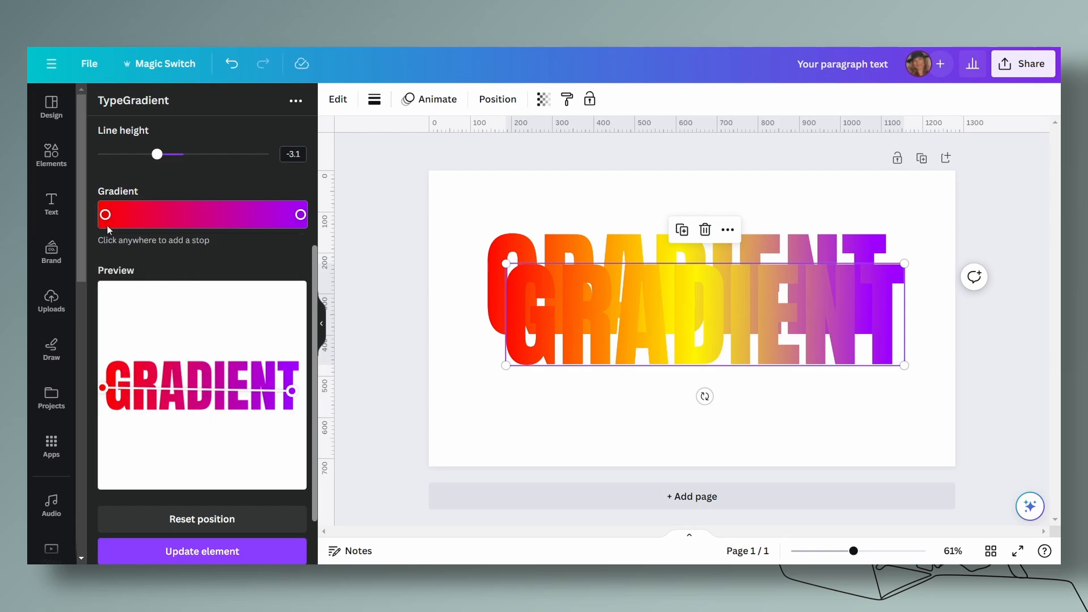
{"action": "left_click", "coordinate": [103, 220]}
{"action": "left_click", "coordinate": [300, 214]}
{"action": "left_click_drag", "start_coordinate": [288, 251], "coordinate": [117, 289]}
{"action": "left_click", "coordinate": [229, 183]}
{"action": "left_click", "coordinate": [230, 549]}
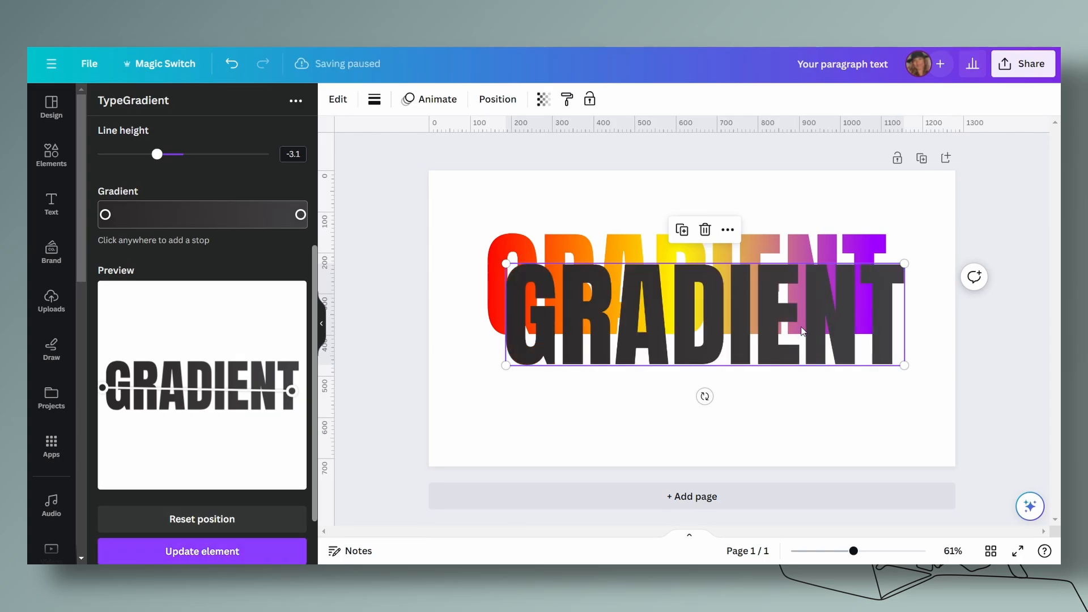
Step: Send the dark grey duplicate to the back and offset it slightly behind the rainbow text as a shadow
{"action": "left_click", "coordinate": [498, 99]}
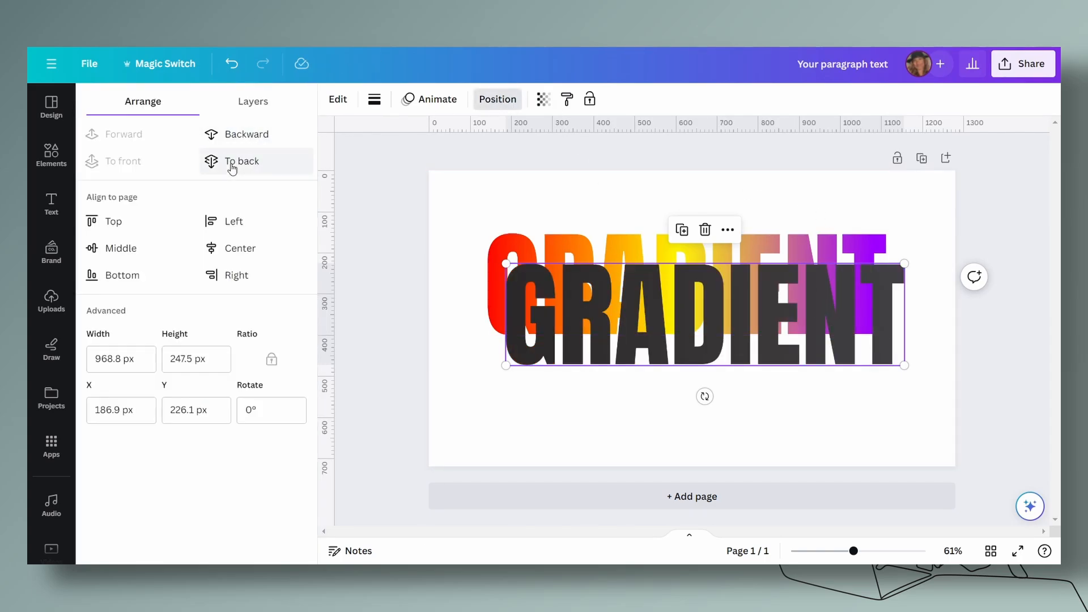
{"action": "left_click", "coordinate": [284, 157]}
{"action": "left_click_drag", "start_coordinate": [750, 363], "coordinate": [740, 340]}
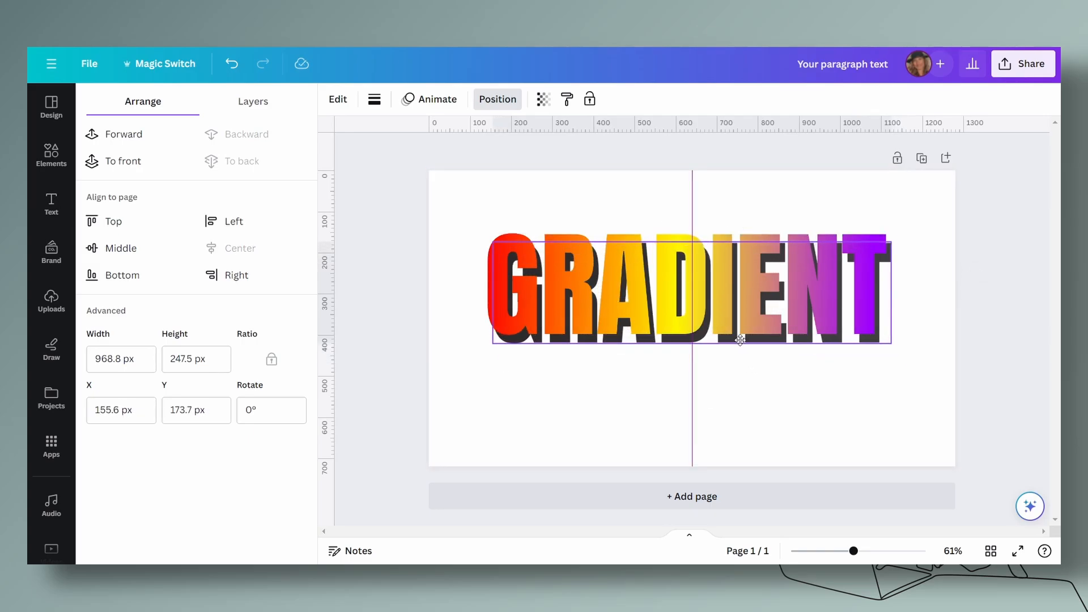
Step: Select the rainbow text together with its shadow copy and enlarge both to about 1109 px wide
{"action": "left_click", "coordinate": [909, 374]}
{"action": "left_click_drag", "start_coordinate": [909, 374], "coordinate": [804, 330]}
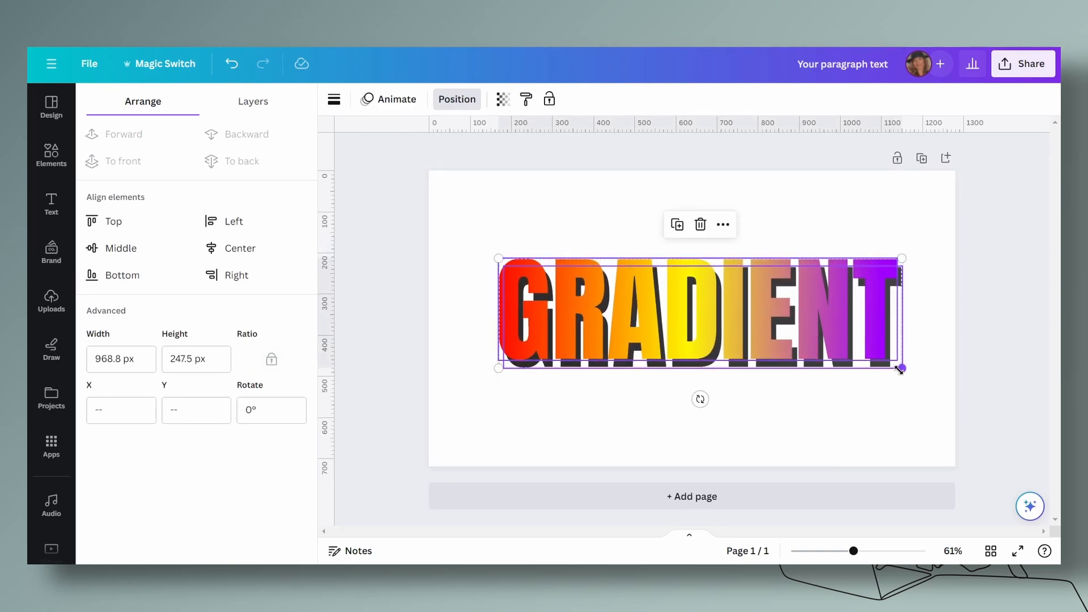
{"action": "left_click_drag", "start_coordinate": [900, 368], "coordinate": [917, 391]}
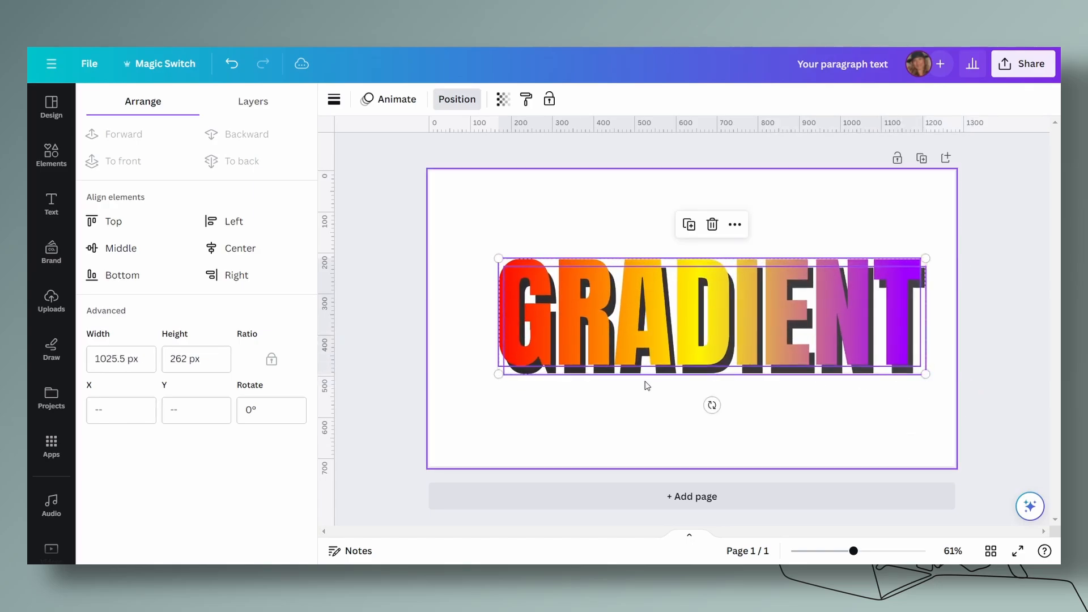
{"action": "left_click_drag", "start_coordinate": [499, 374], "coordinate": [466, 376]}
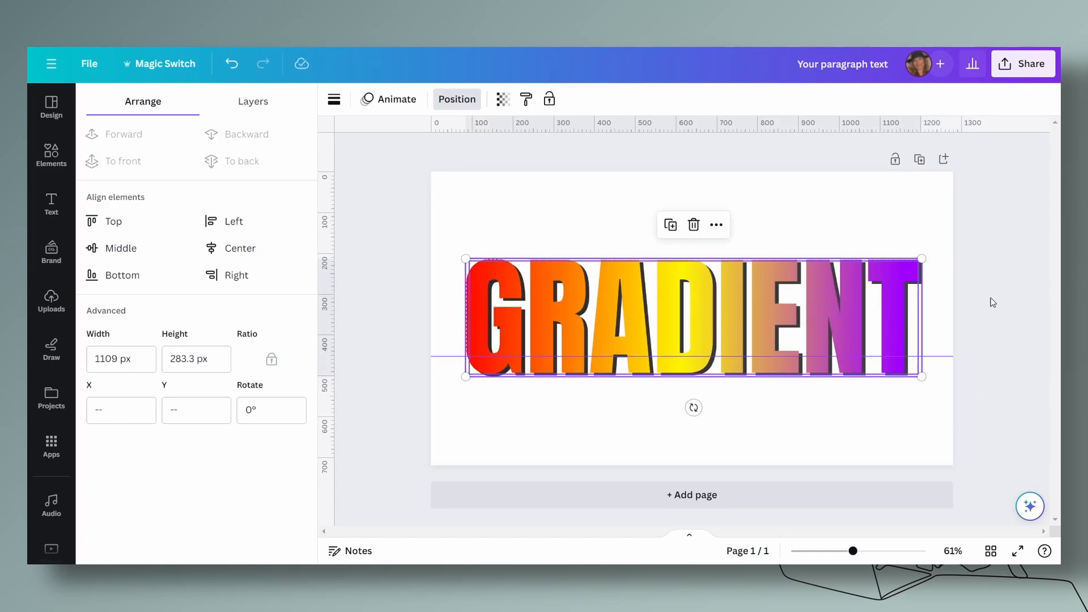
Step: Add a second page and place a large letter V on it as text, scaled up to font size 595
{"action": "left_click", "coordinate": [729, 496]}
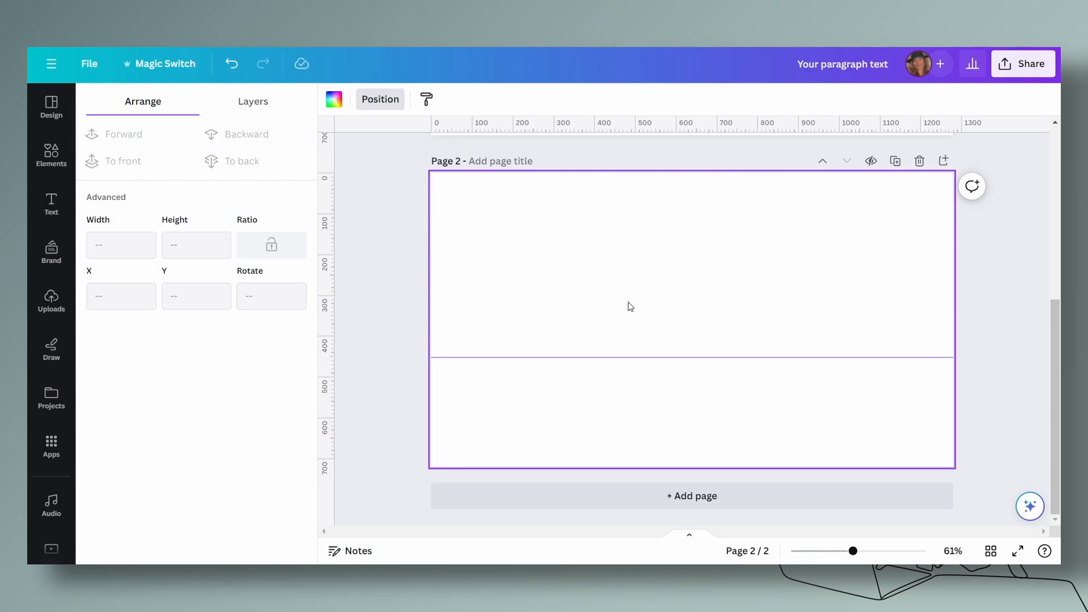
{"action": "key", "text": "t"}
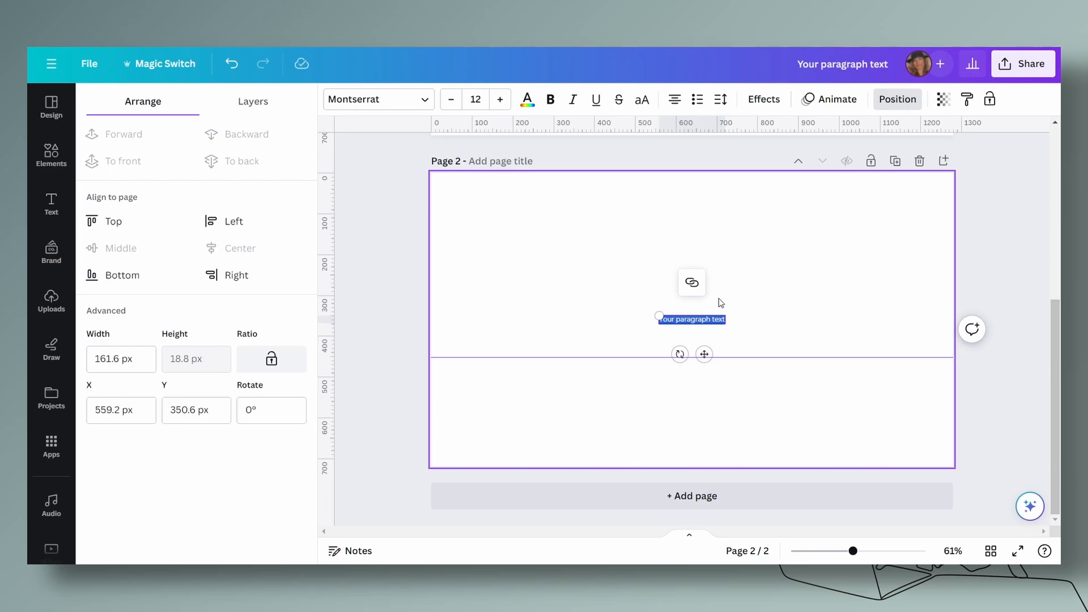
{"action": "key", "text": "BackSpace"}
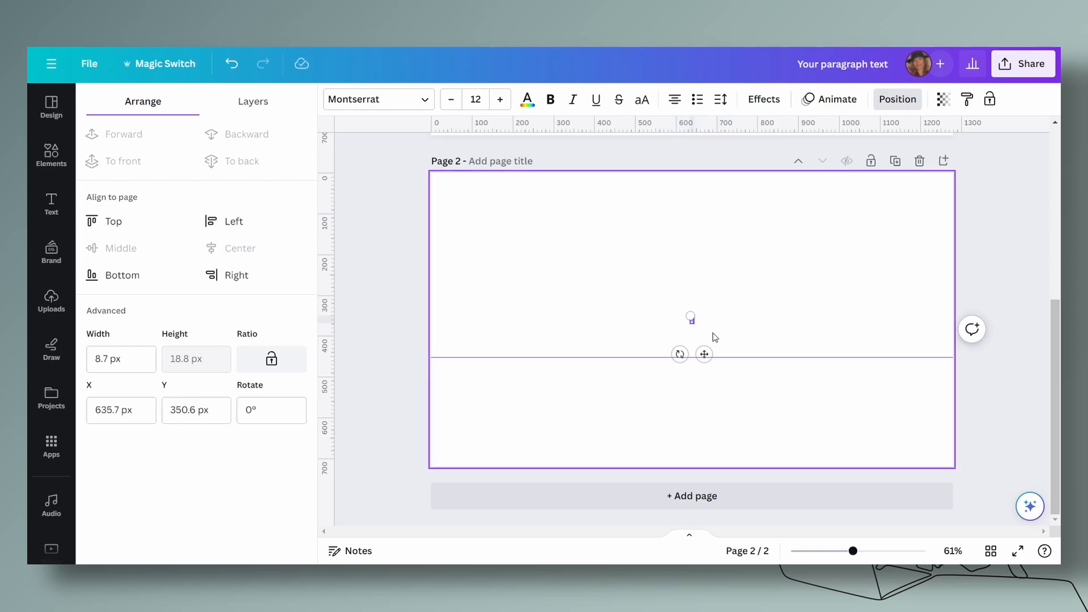
{"action": "left_click", "coordinate": [688, 323]}
{"action": "type", "text": "V"}
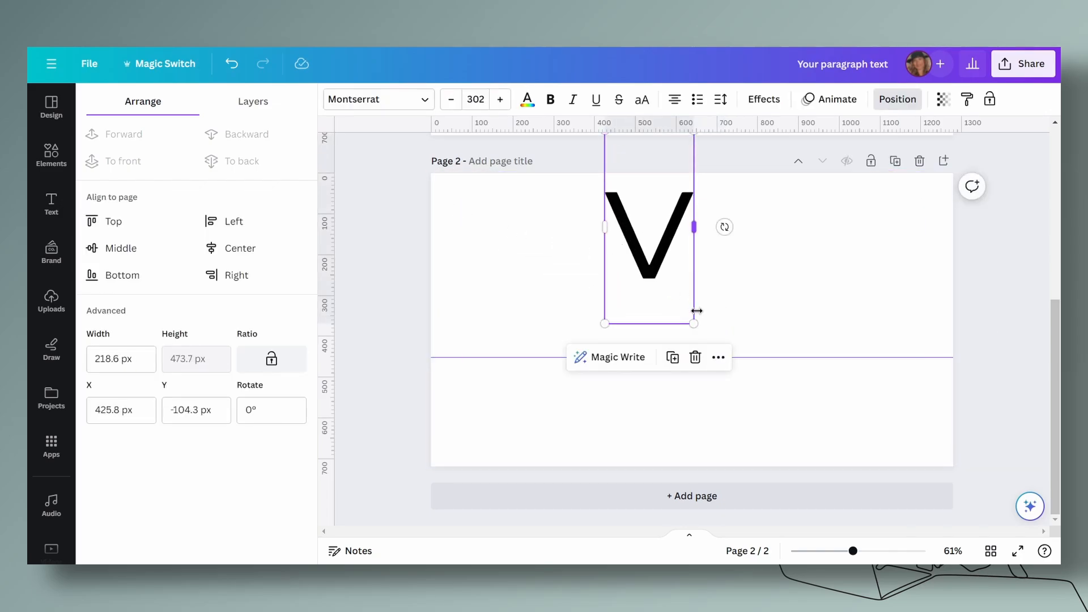
{"action": "left_click_drag", "start_coordinate": [698, 313], "coordinate": [851, 465]}
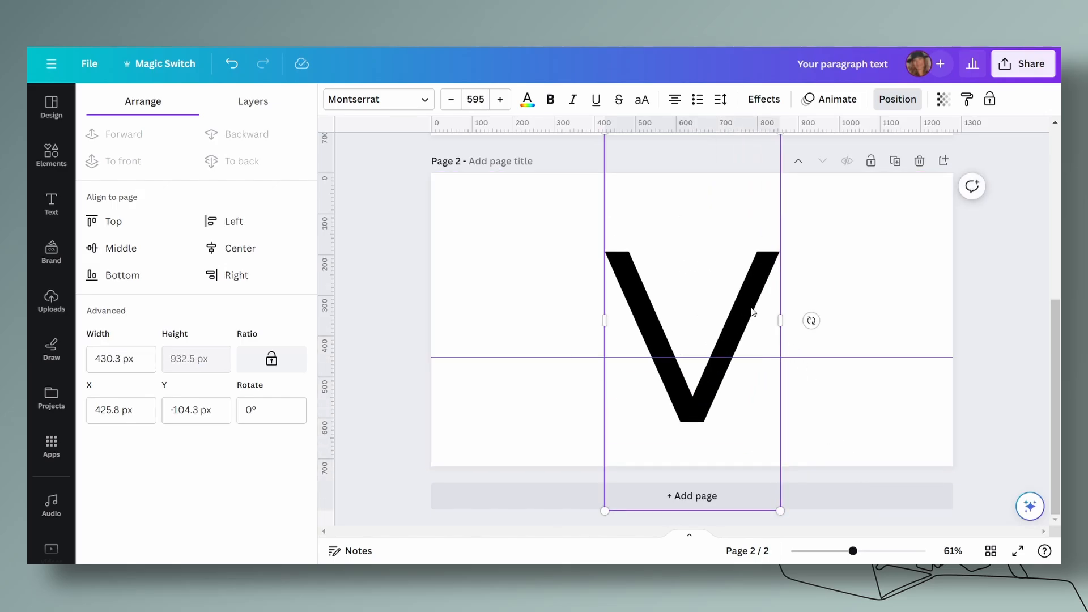
Step: Try the Anton font on the letter V and settle on the Horizon font
{"action": "left_click", "coordinate": [358, 106]}
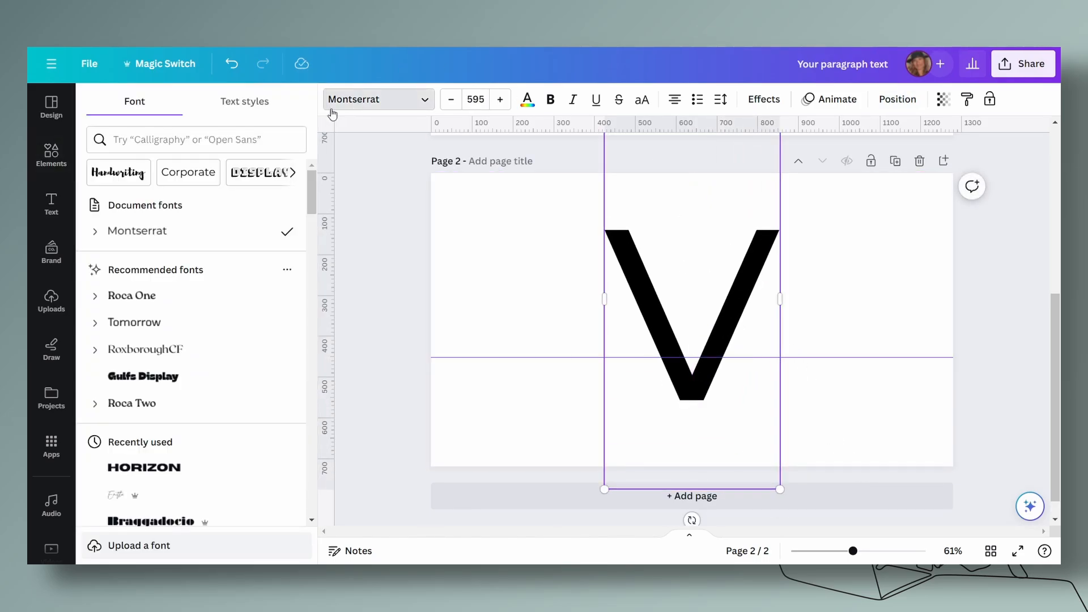
{"action": "scroll", "coordinate": [242, 331], "scroll_direction": "down", "scroll_amount": 3}
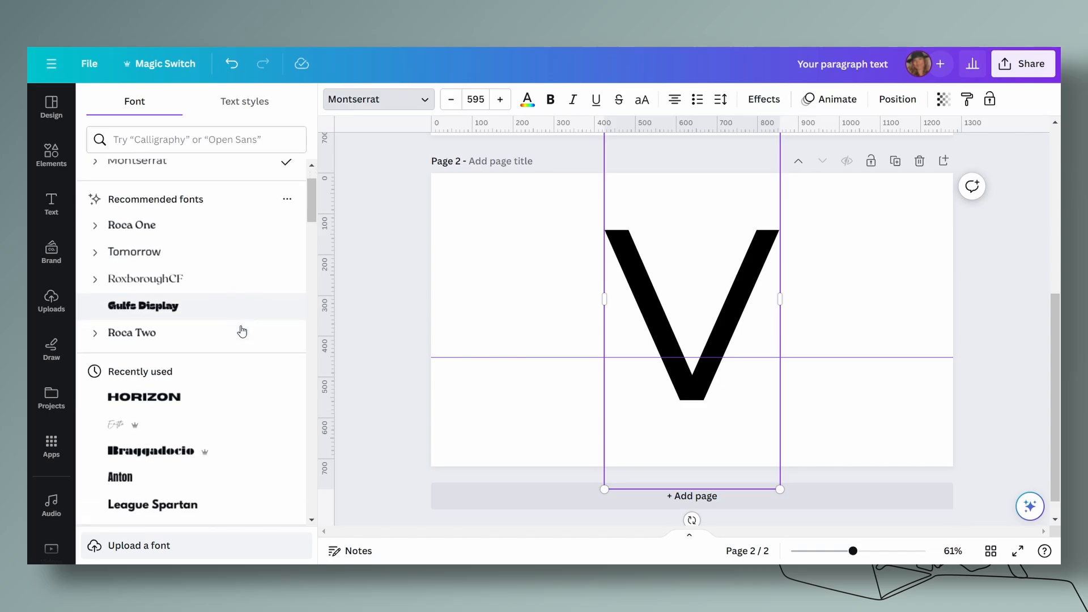
{"action": "left_click", "coordinate": [148, 420]}
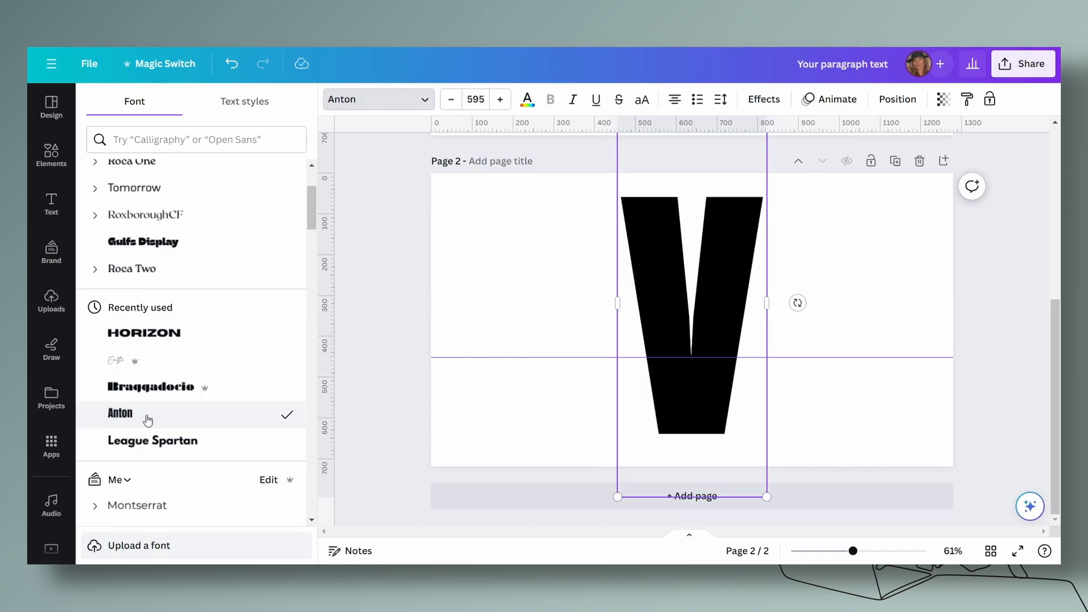
{"action": "left_click", "coordinate": [200, 338]}
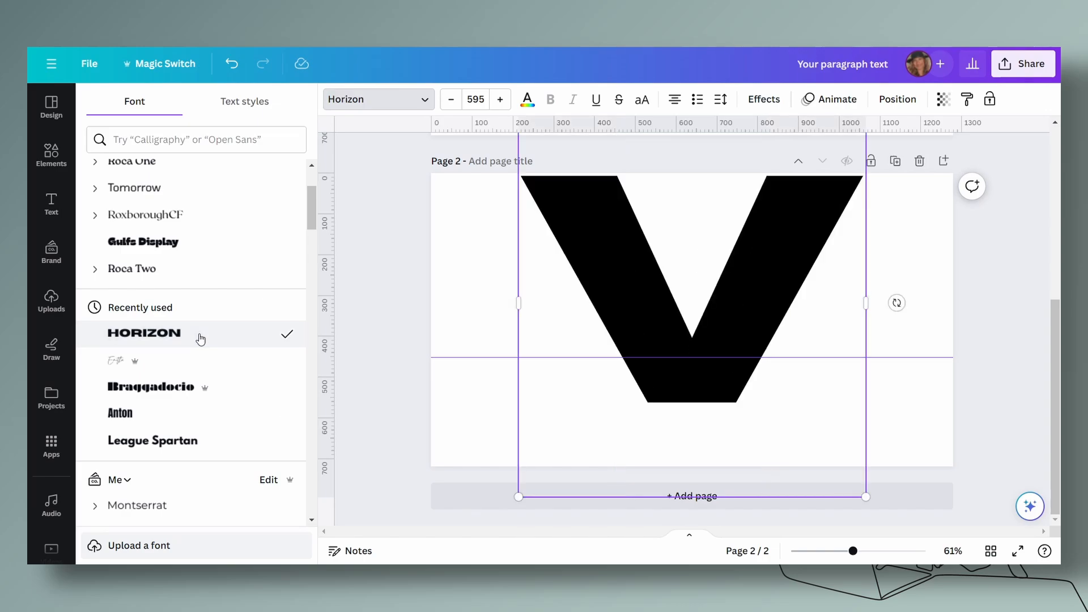
Step: Scale the V down to font size 455 and place it in the right half of the page
{"action": "left_click_drag", "start_coordinate": [782, 328], "coordinate": [792, 345]}
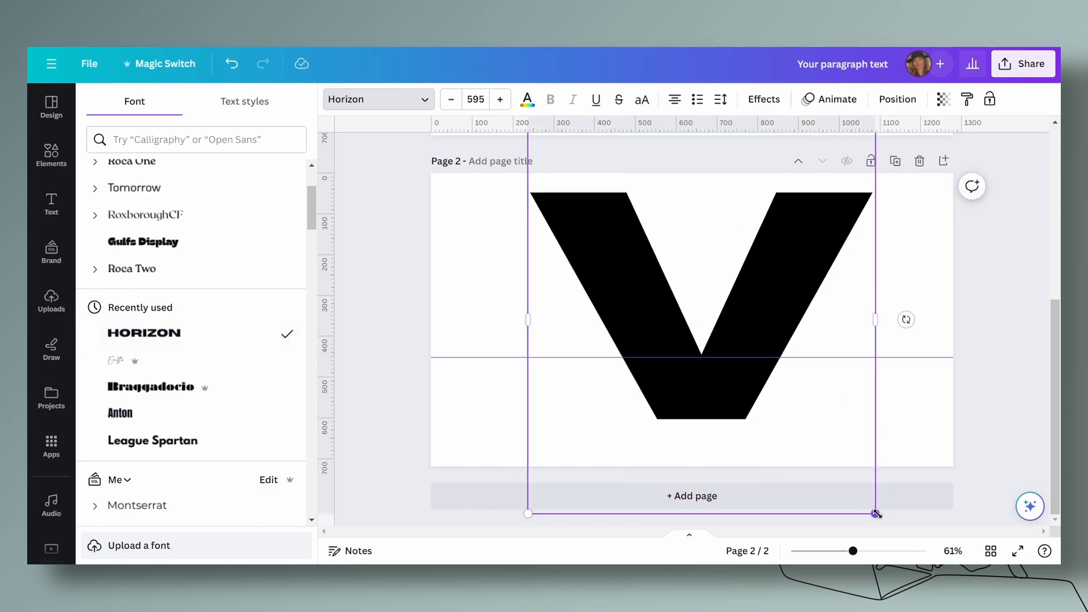
{"action": "left_click_drag", "start_coordinate": [876, 513], "coordinate": [753, 376]}
{"action": "left_click_drag", "start_coordinate": [687, 320], "coordinate": [818, 328]}
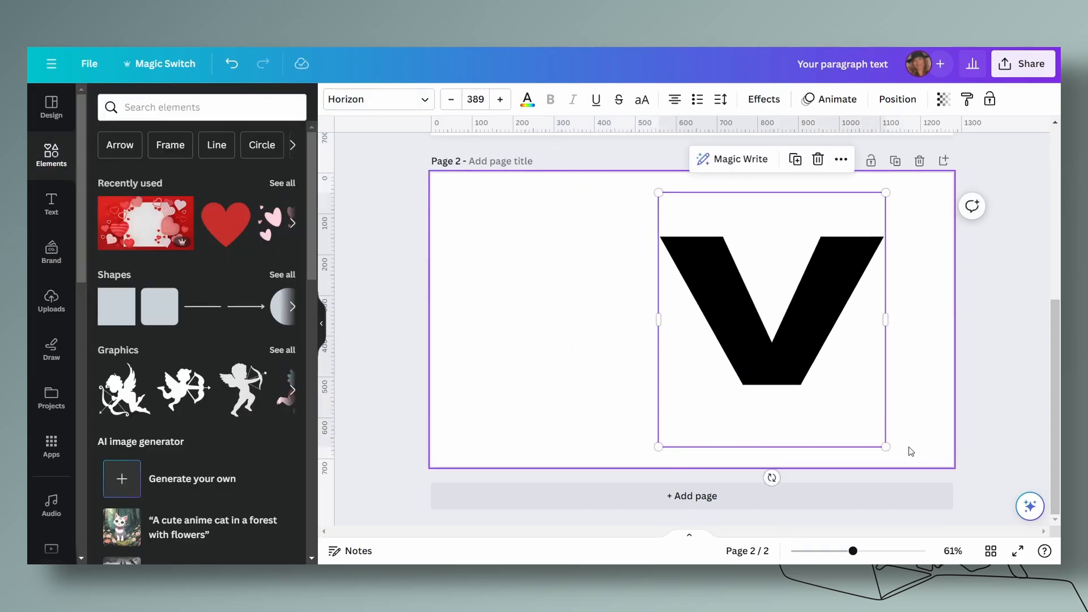
{"action": "left_click_drag", "start_coordinate": [884, 448], "coordinate": [931, 500]}
Step: Colour the V dark red, nudge it slightly up the page and lock it in place
{"action": "left_click", "coordinate": [527, 99]}
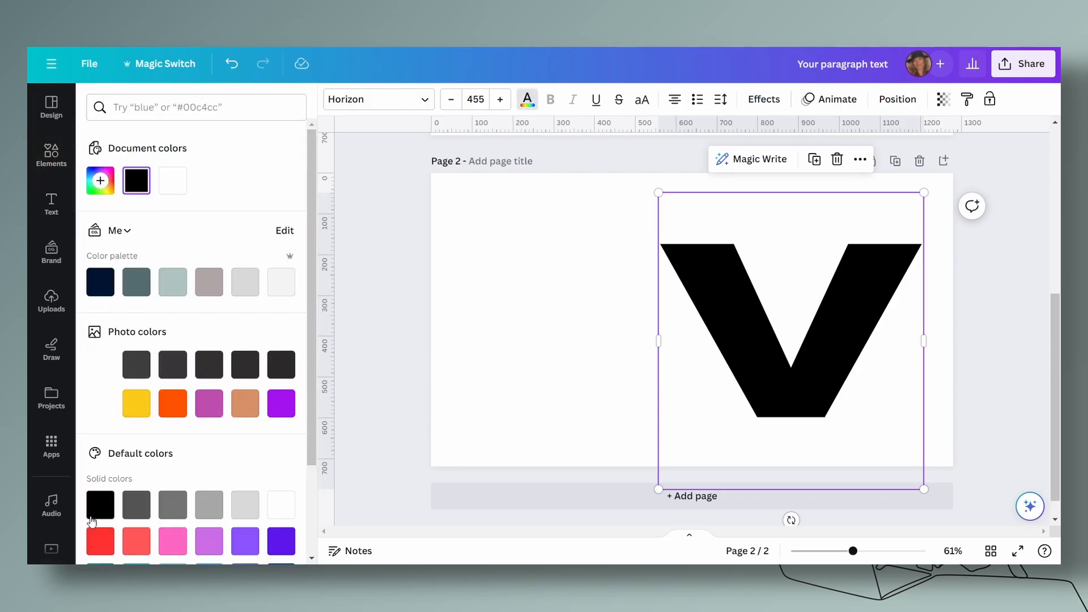
{"action": "left_click", "coordinate": [101, 540]}
{"action": "left_click", "coordinate": [100, 180]}
{"action": "left_click_drag", "start_coordinate": [243, 224], "coordinate": [274, 241]}
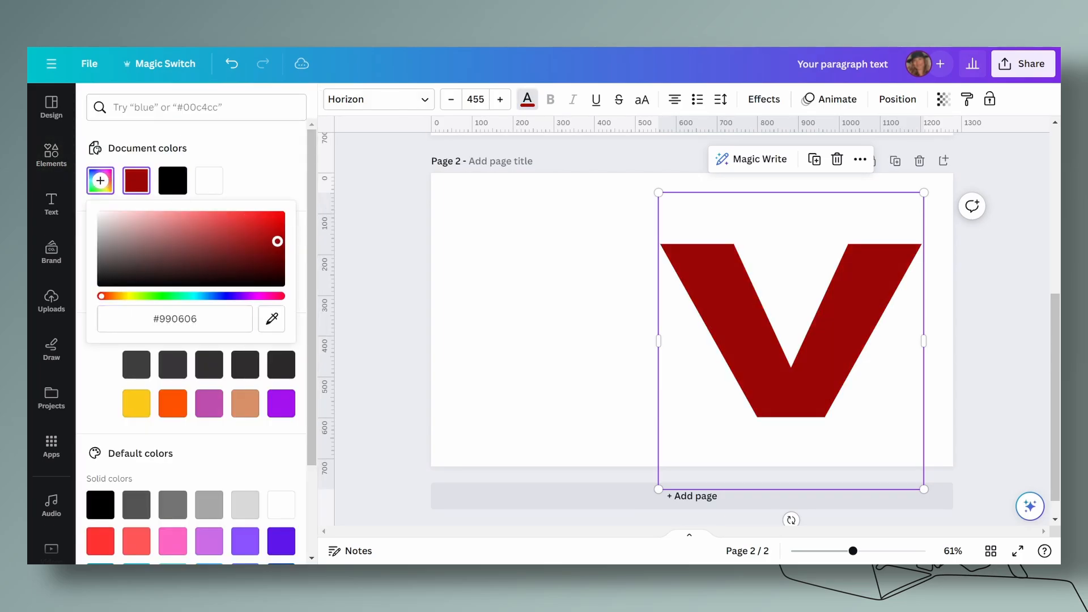
{"action": "left_click", "coordinate": [770, 316]}
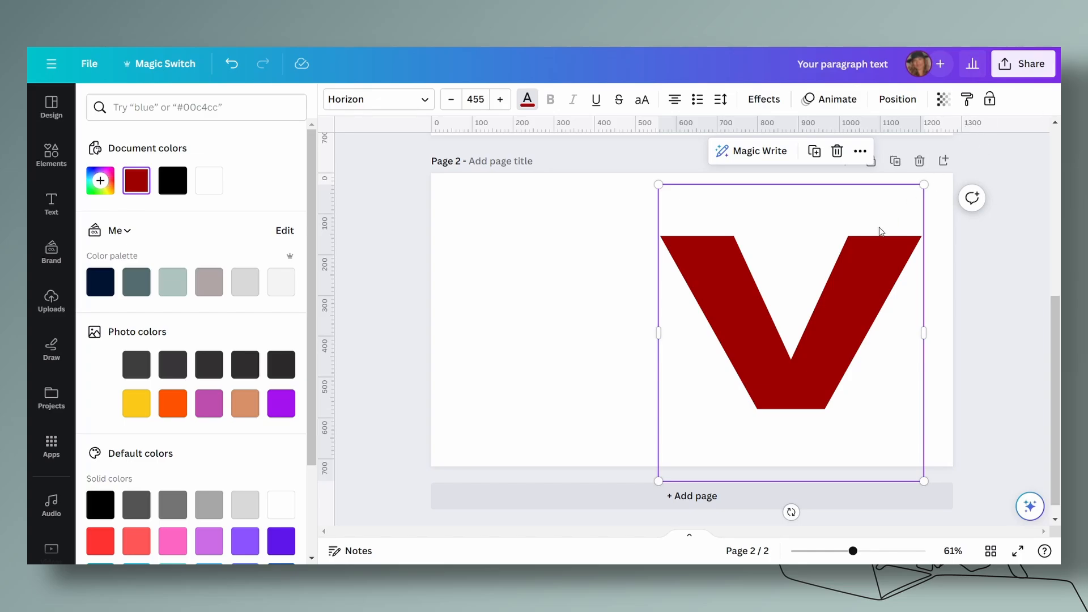
{"action": "left_click", "coordinate": [990, 100]}
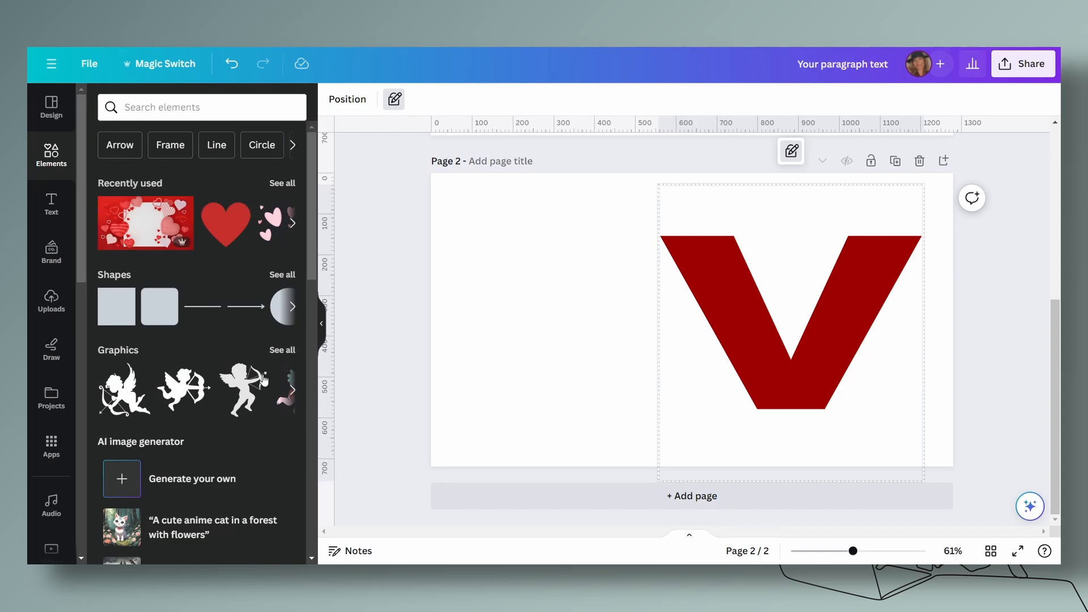
Step: Insert the pink cupid graphic from the recently used elements, shrink it and place it to the left of the V
{"action": "left_click", "coordinate": [283, 351]}
{"action": "left_click", "coordinate": [282, 208]}
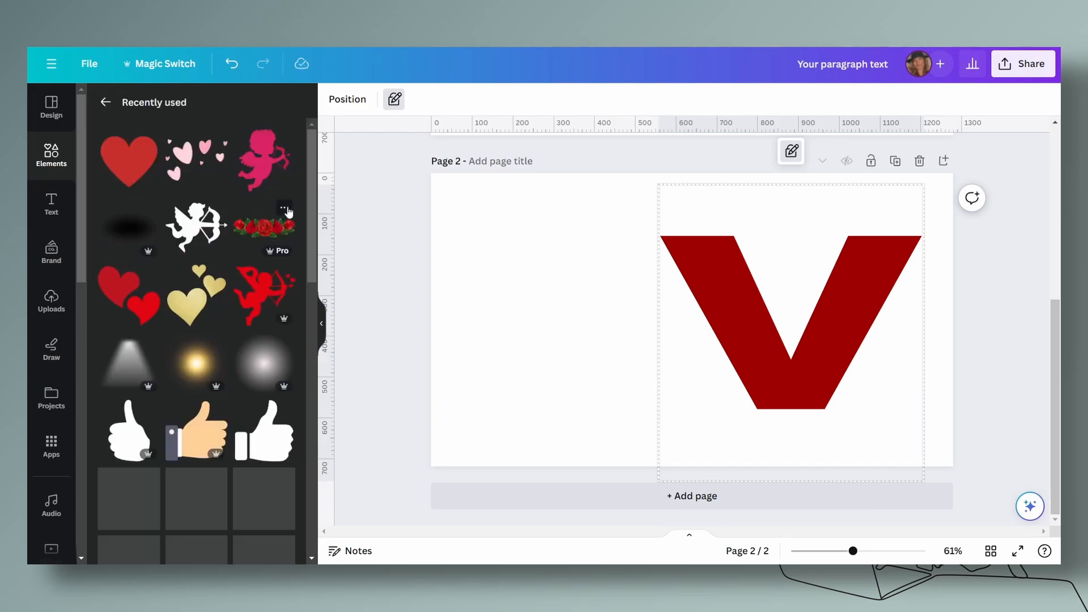
{"action": "left_click", "coordinate": [267, 164]}
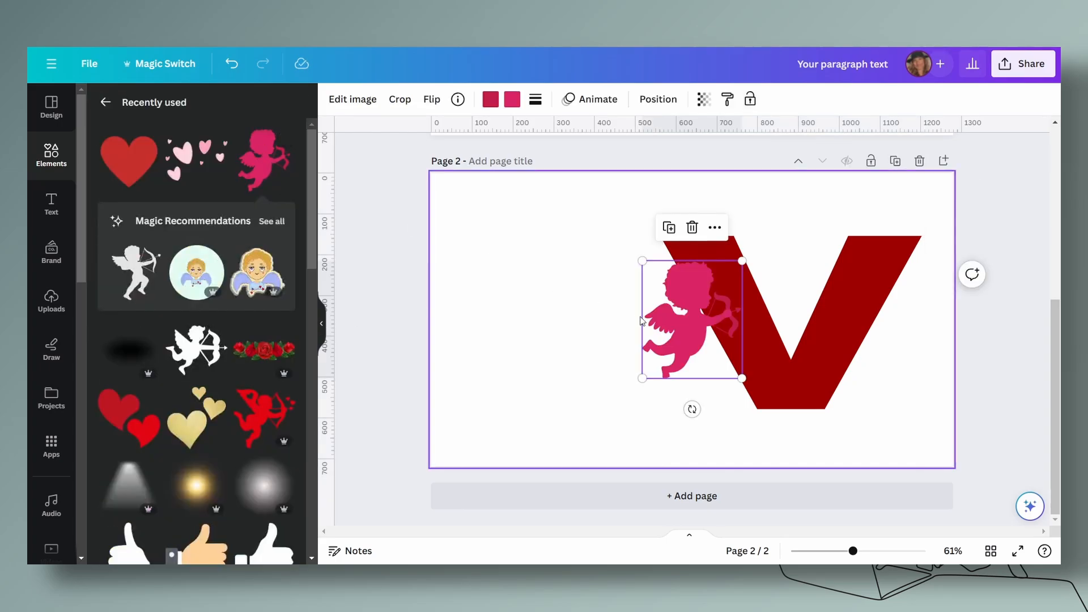
{"action": "left_click_drag", "start_coordinate": [641, 321], "coordinate": [472, 332]}
{"action": "left_click_drag", "start_coordinate": [574, 273], "coordinate": [529, 329]}
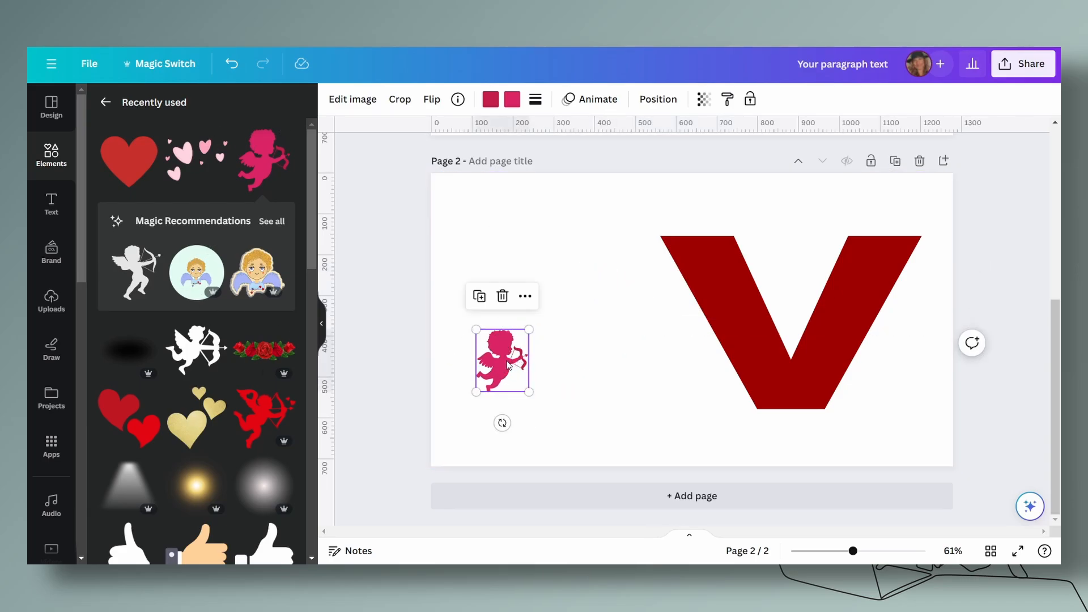
{"action": "left_click_drag", "start_coordinate": [508, 366], "coordinate": [512, 321]}
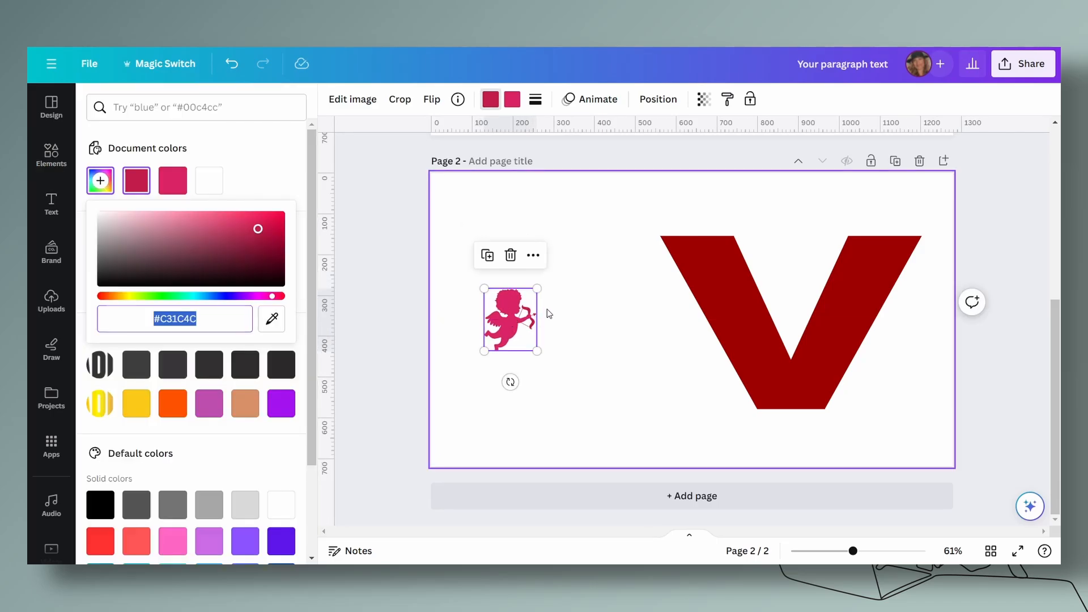
Step: Recolour both of the cupid's colours to the dark red #9D0000 sampled from the V
{"action": "left_click", "coordinate": [272, 319]}
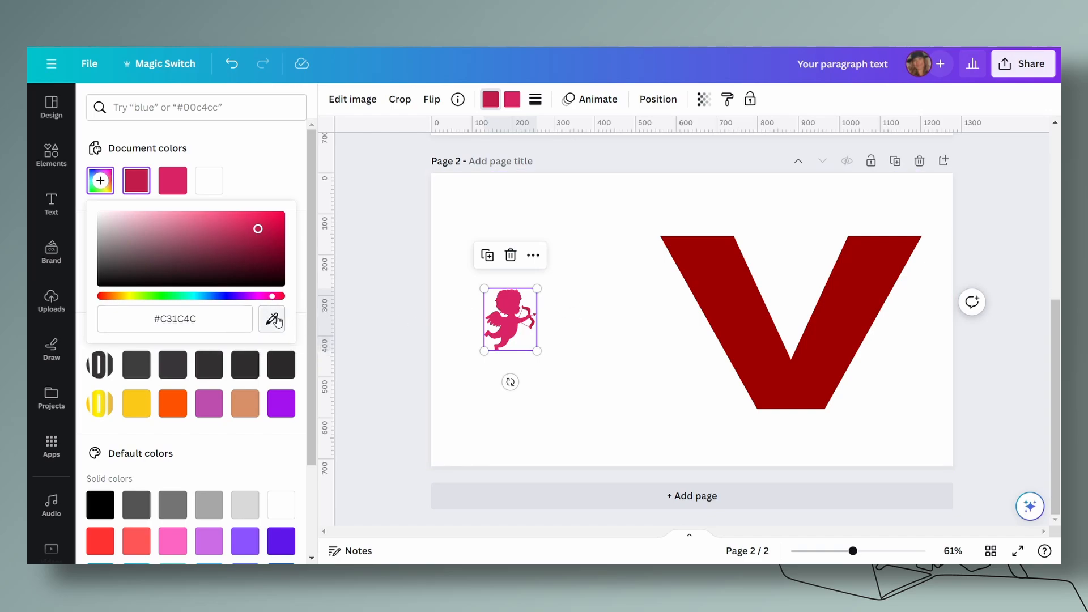
{"action": "left_click", "coordinate": [734, 304]}
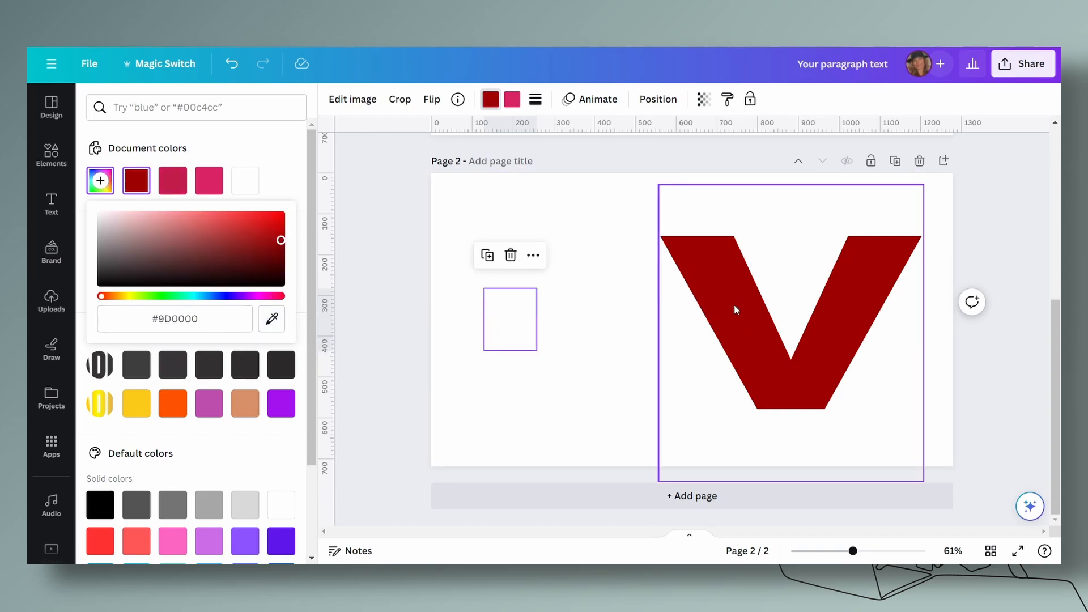
{"action": "left_click", "coordinate": [512, 99]}
{"action": "left_click", "coordinate": [138, 182]}
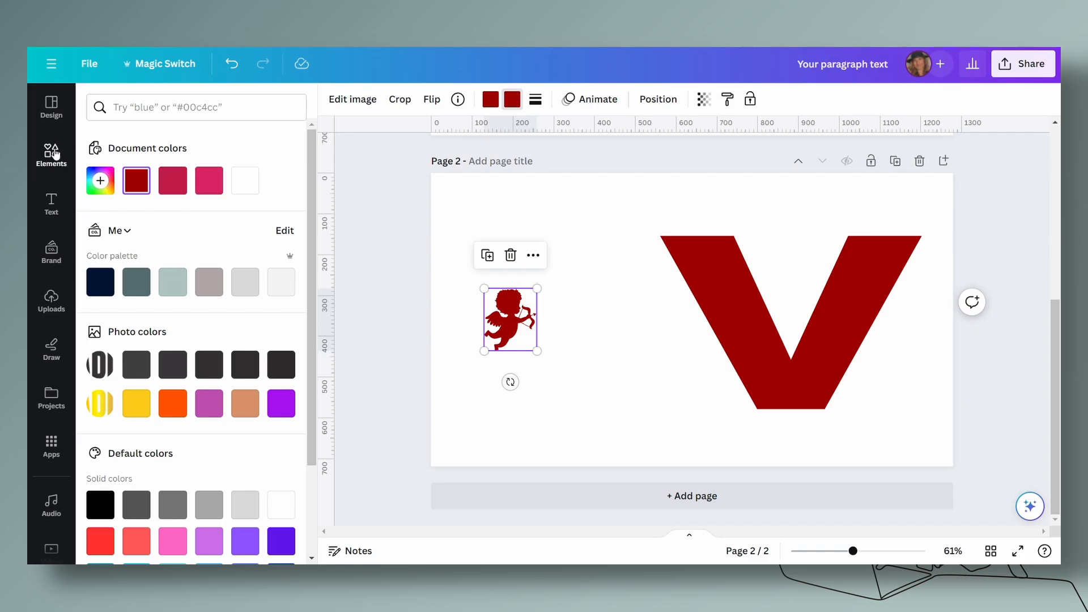
Step: Search the elements library for "heart" and limit the results to graphics
{"action": "left_click", "coordinate": [43, 163]}
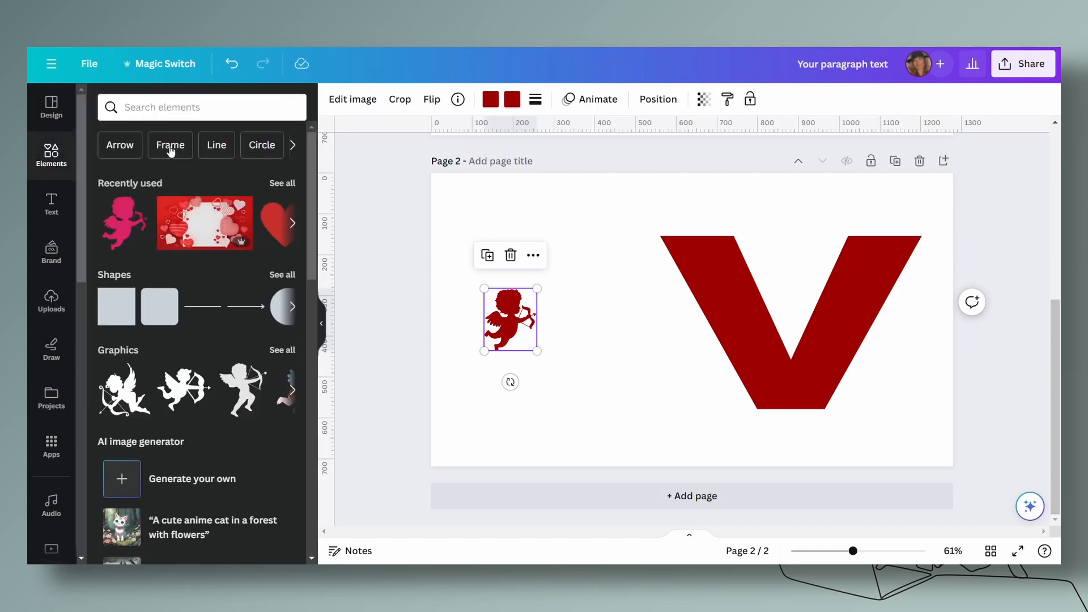
{"action": "left_click", "coordinate": [283, 182]}
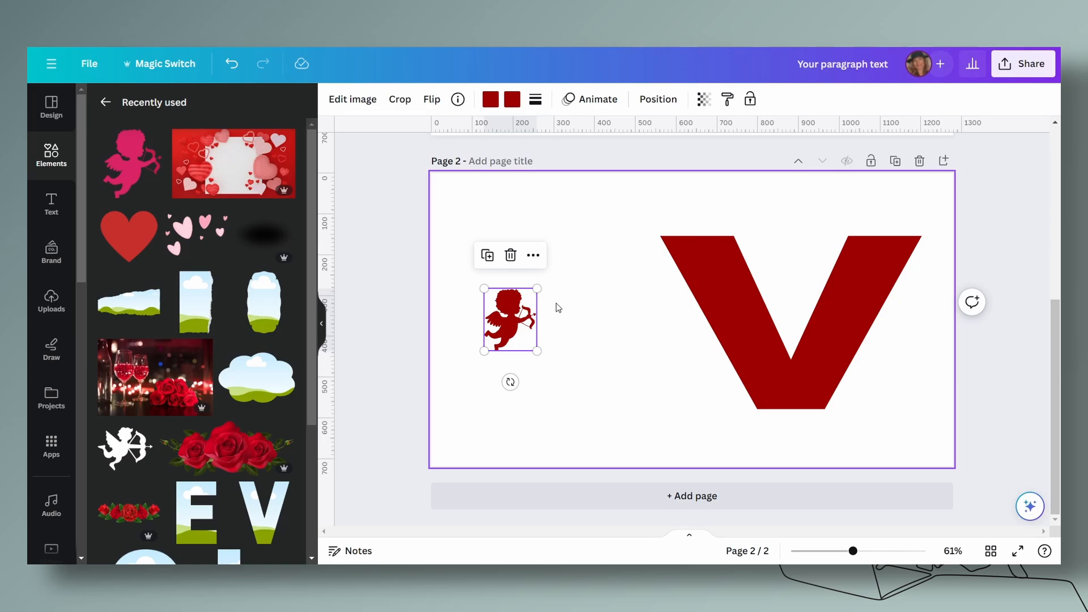
{"action": "left_click", "coordinate": [106, 102]}
{"action": "left_click", "coordinate": [188, 107]}
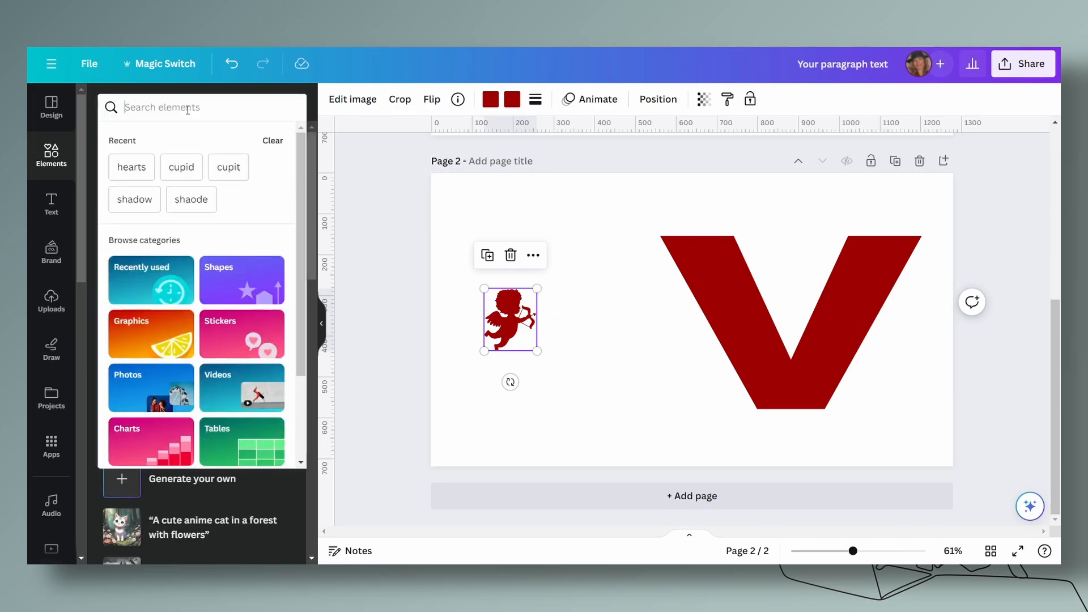
{"action": "type", "text": "heart"}
{"action": "key", "text": "Return"}
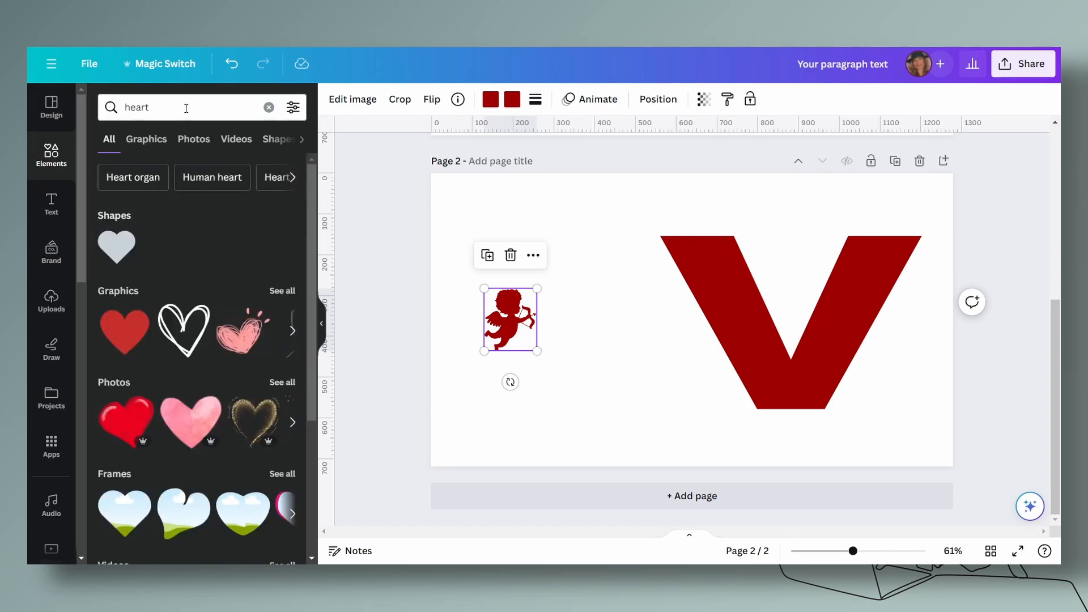
{"action": "left_click", "coordinate": [146, 140]}
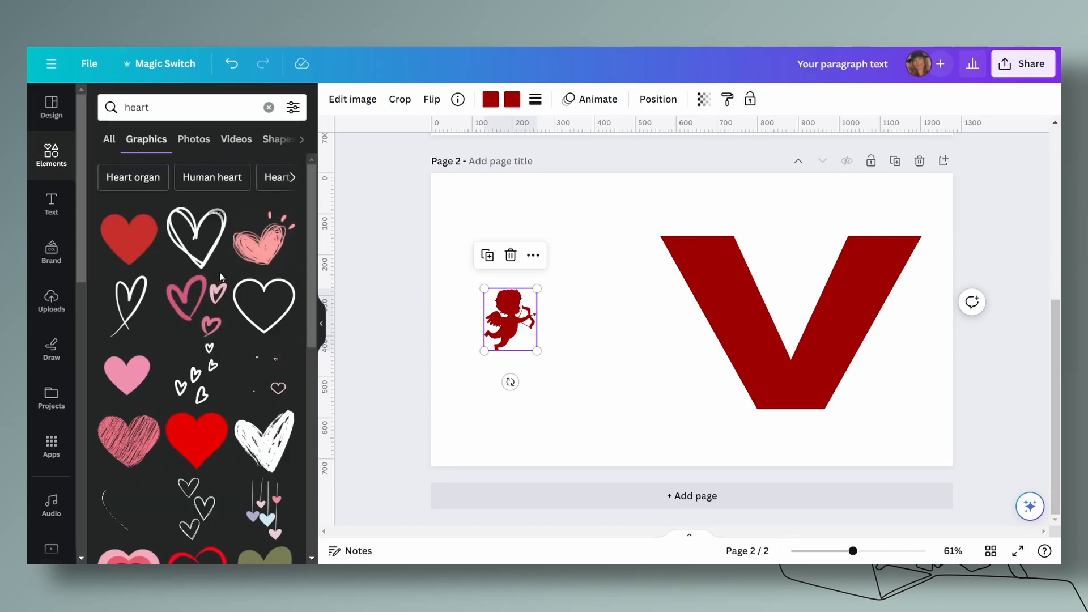
Step: Insert the scattered pink hearts graphic, shrink it and place it between the cupid and the V
{"action": "scroll", "coordinate": [215, 283], "scroll_direction": "down", "scroll_amount": 1}
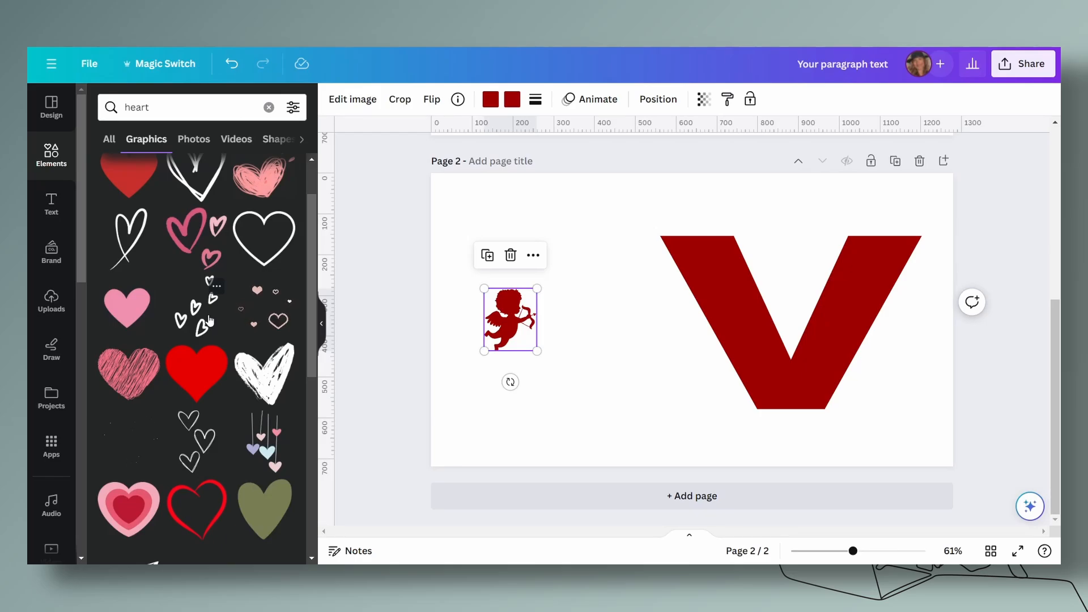
{"action": "scroll", "coordinate": [193, 316], "scroll_direction": "down", "scroll_amount": 2}
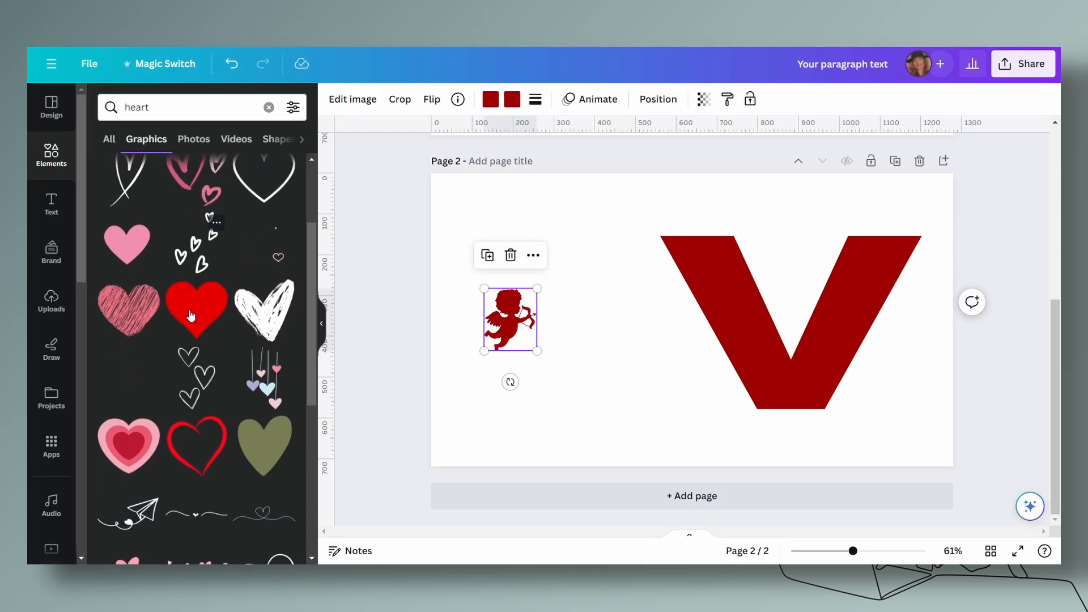
{"action": "scroll", "coordinate": [193, 314], "scroll_direction": "down", "scroll_amount": 1}
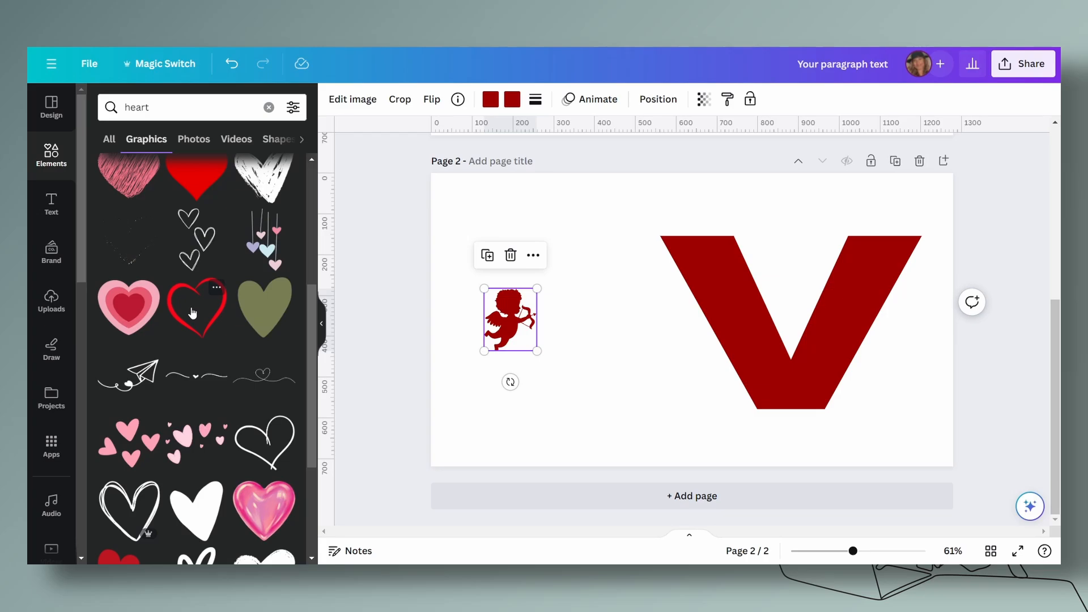
{"action": "scroll", "coordinate": [192, 312], "scroll_direction": "down", "scroll_amount": 2}
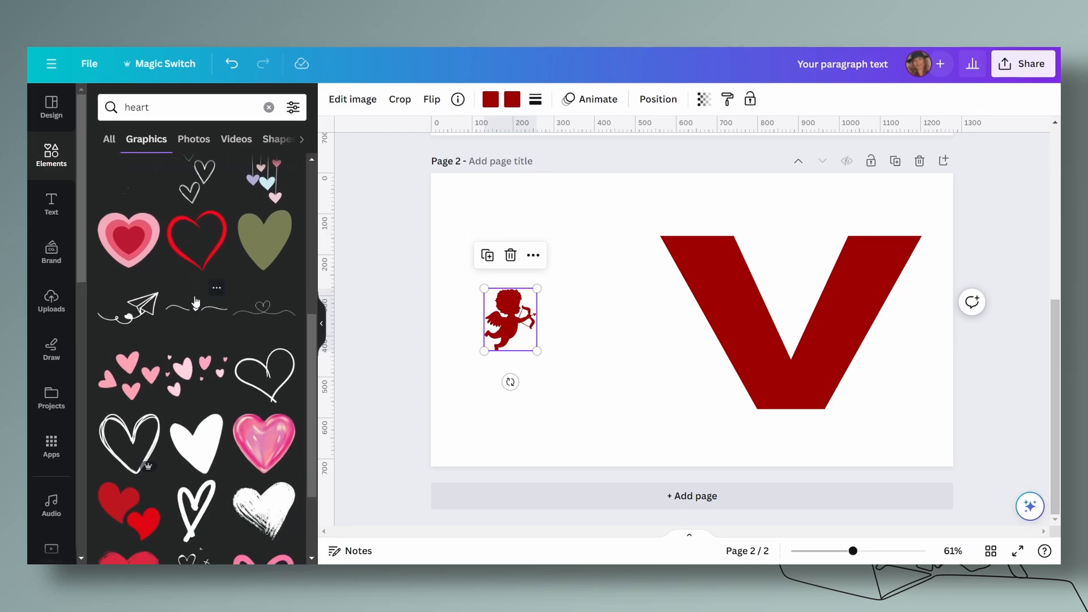
{"action": "scroll", "coordinate": [195, 299], "scroll_direction": "down", "scroll_amount": 2}
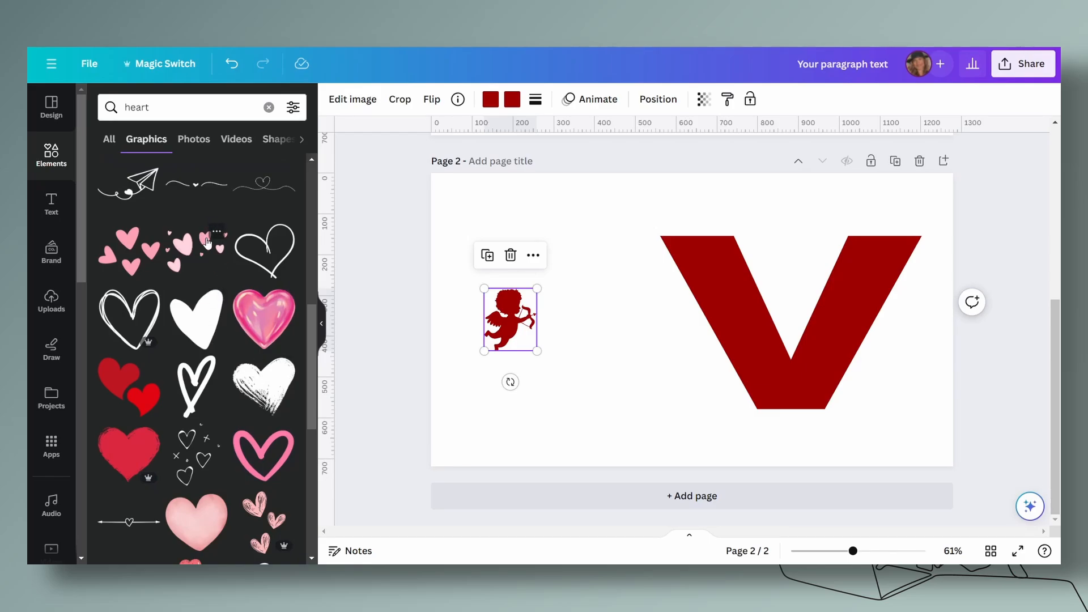
{"action": "left_click", "coordinate": [186, 258]}
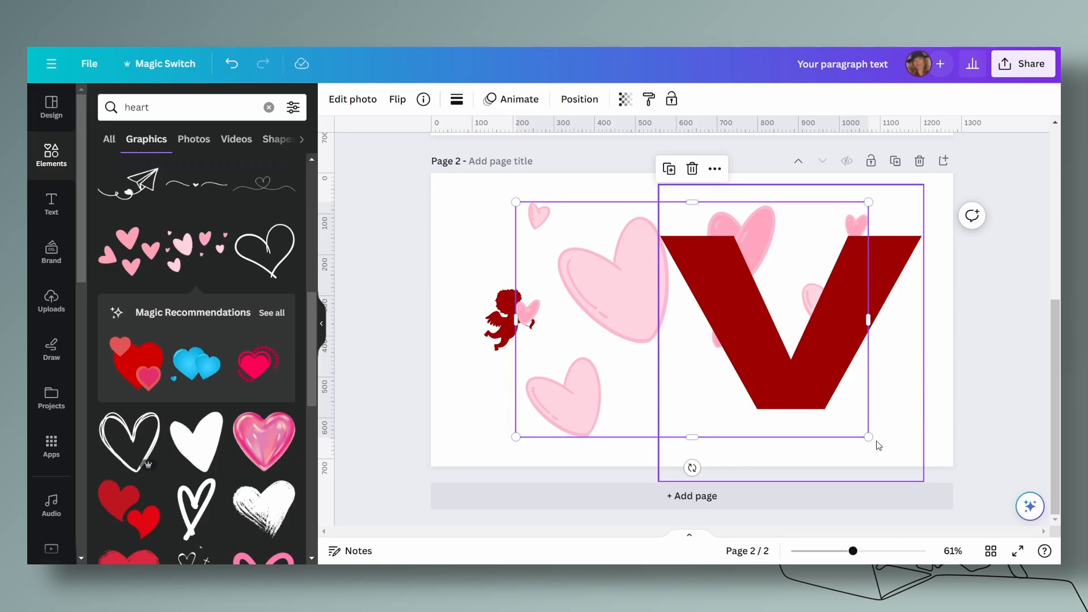
{"action": "left_click_drag", "start_coordinate": [868, 437], "coordinate": [692, 364]}
{"action": "left_click_drag", "start_coordinate": [584, 261], "coordinate": [612, 367]}
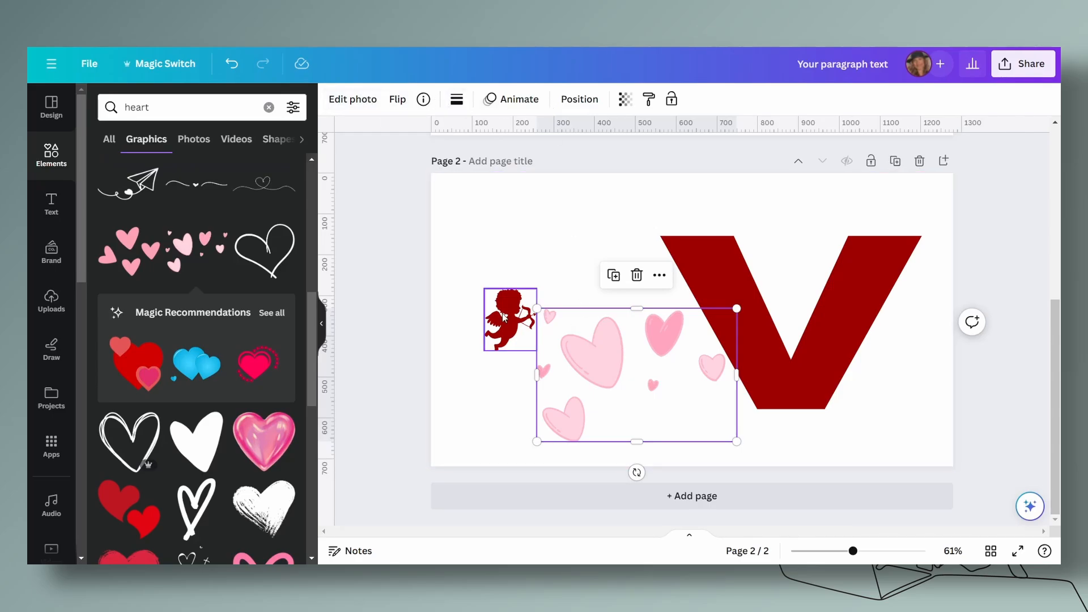
{"action": "left_click", "coordinate": [504, 318]}
{"action": "left_click", "coordinate": [606, 360]}
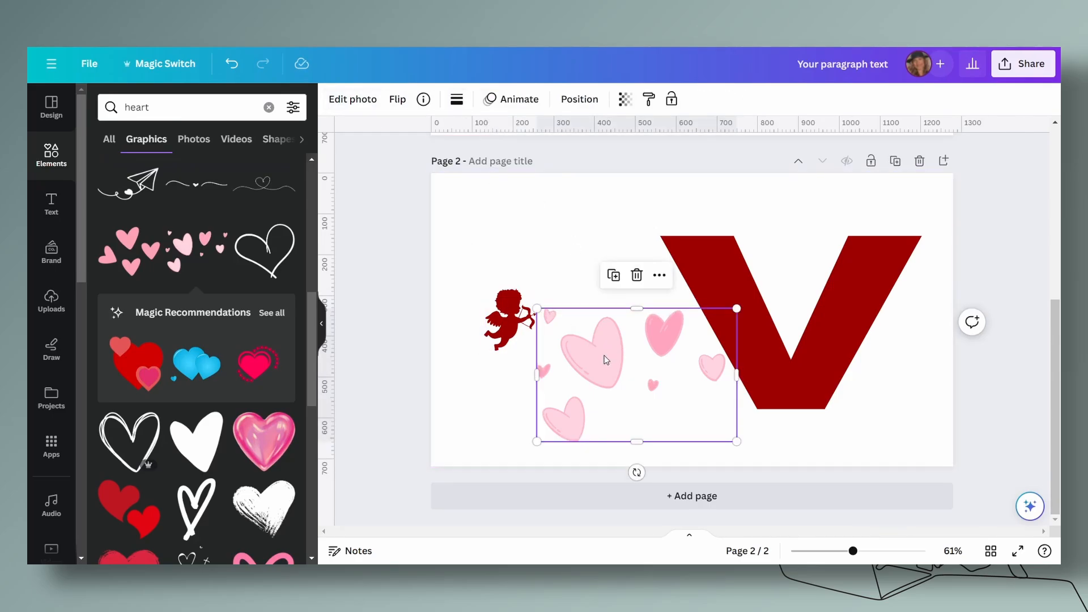
{"action": "left_click_drag", "start_coordinate": [606, 359], "coordinate": [616, 348]}
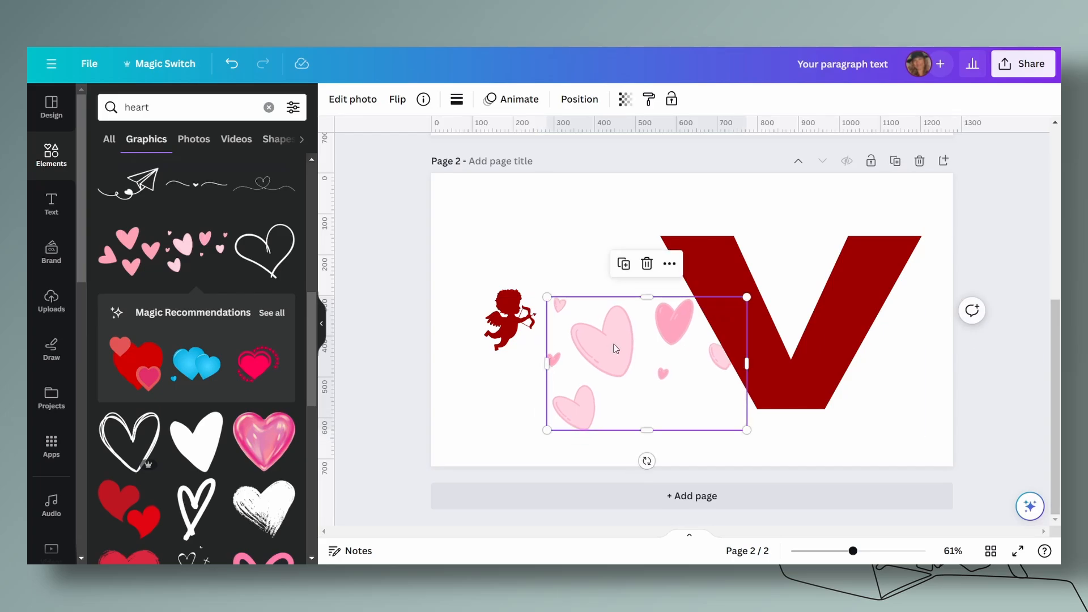
Step: Apply the Cherry duotone effect to the hearts graphic
{"action": "left_click", "coordinate": [354, 102]}
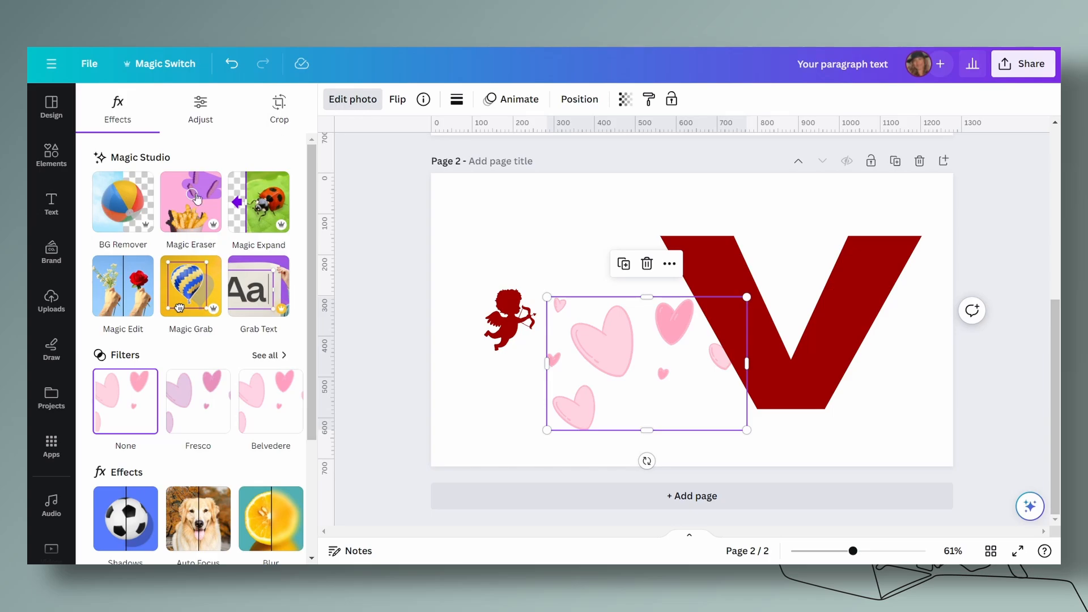
{"action": "scroll", "coordinate": [160, 366], "scroll_direction": "down", "scroll_amount": 3}
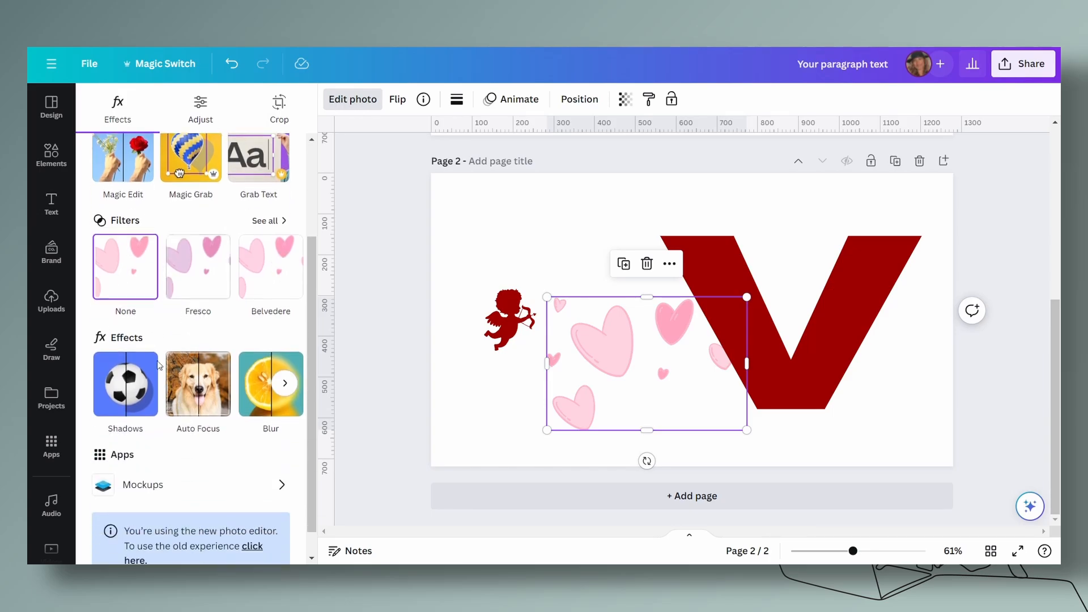
{"action": "left_click", "coordinate": [284, 383]}
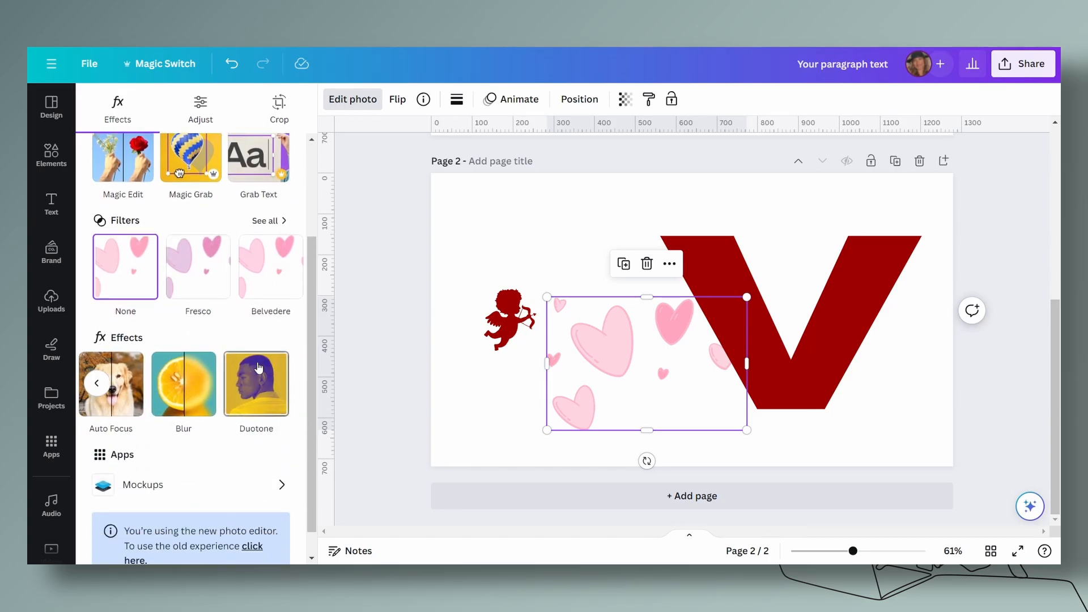
{"action": "left_click", "coordinate": [262, 401]}
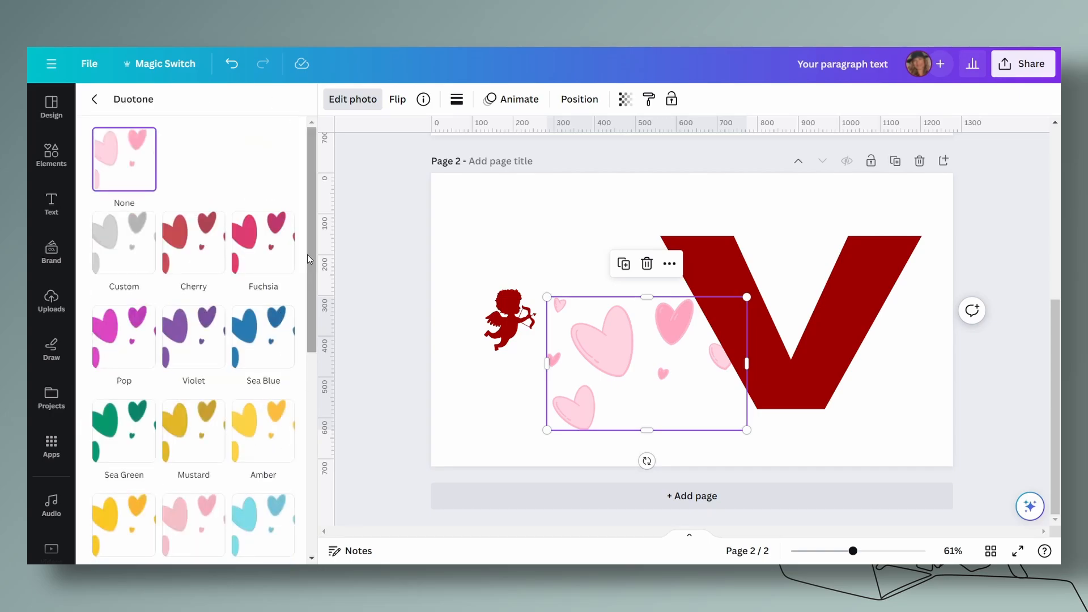
{"action": "left_click_drag", "start_coordinate": [309, 253], "coordinate": [321, 233]}
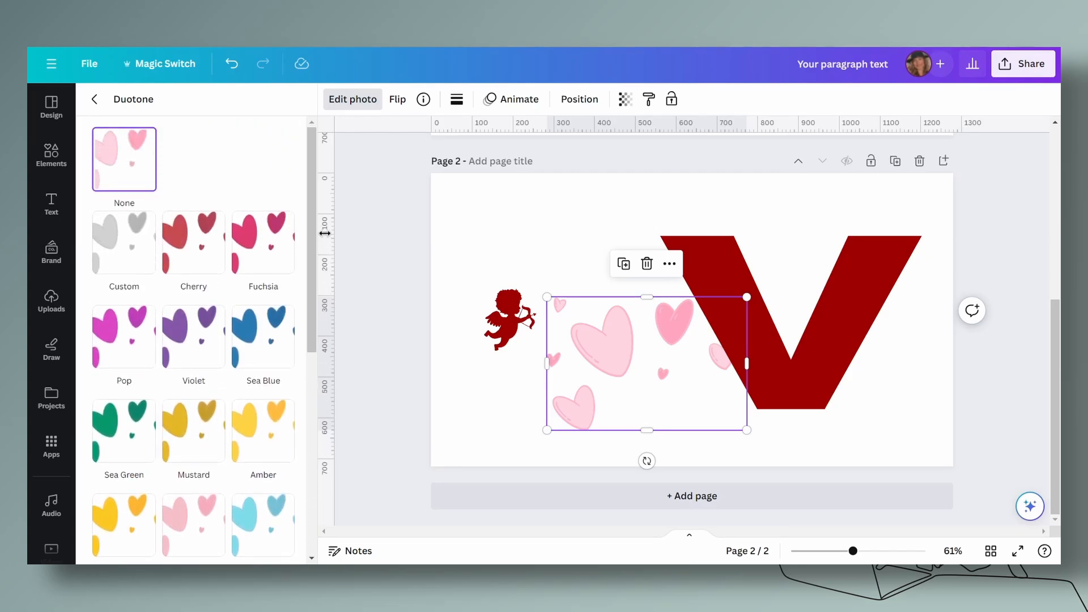
{"action": "left_click", "coordinate": [182, 241]}
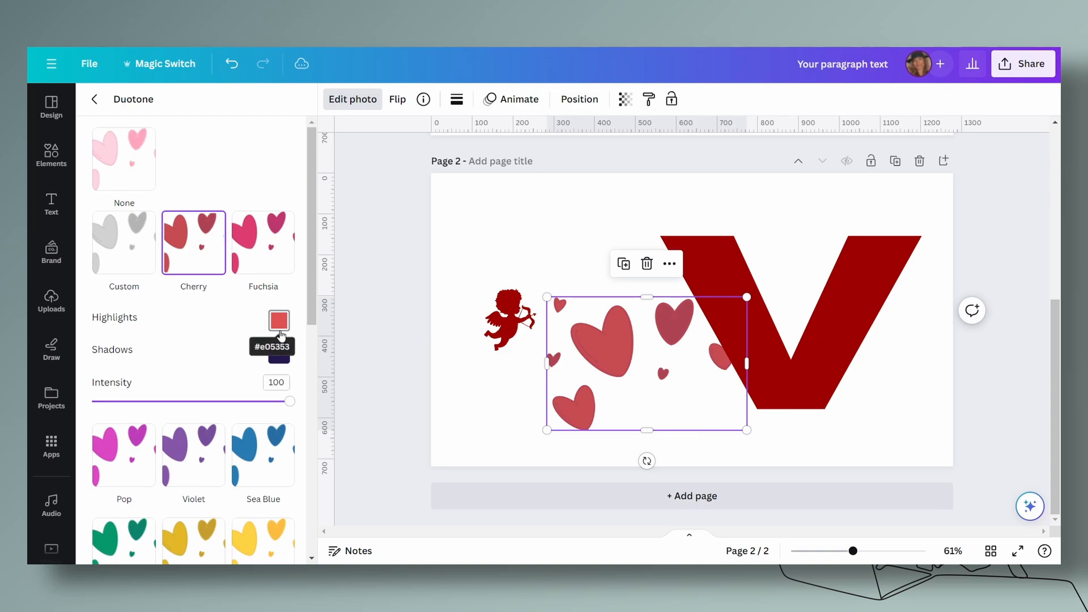
Step: Set both the duotone highlights and shadows of the hearts to the dark red sampled from the V
{"action": "left_click", "coordinate": [278, 321]}
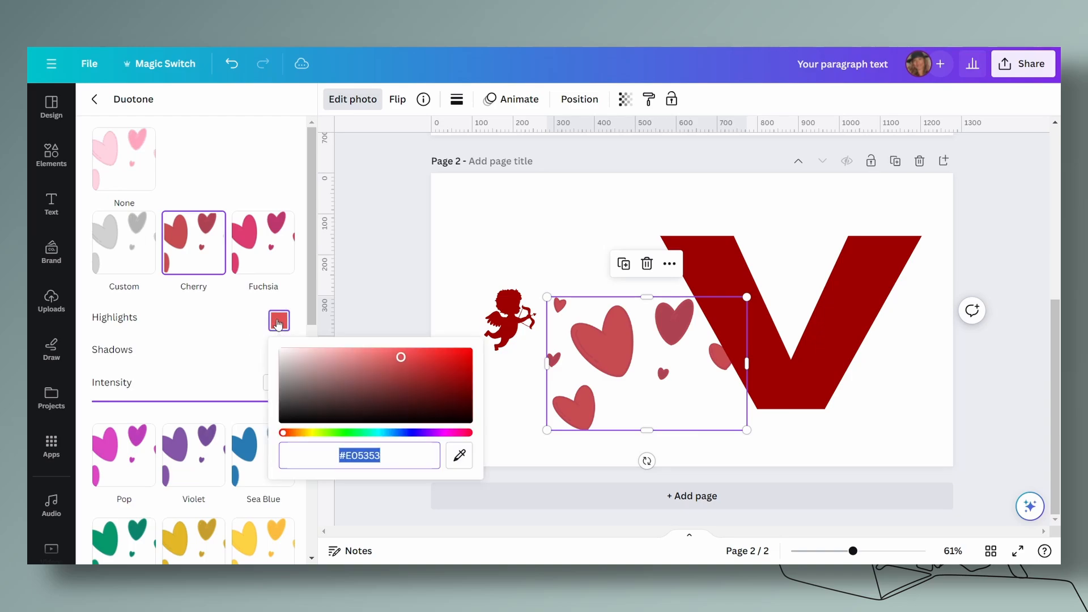
{"action": "left_click", "coordinate": [459, 455]}
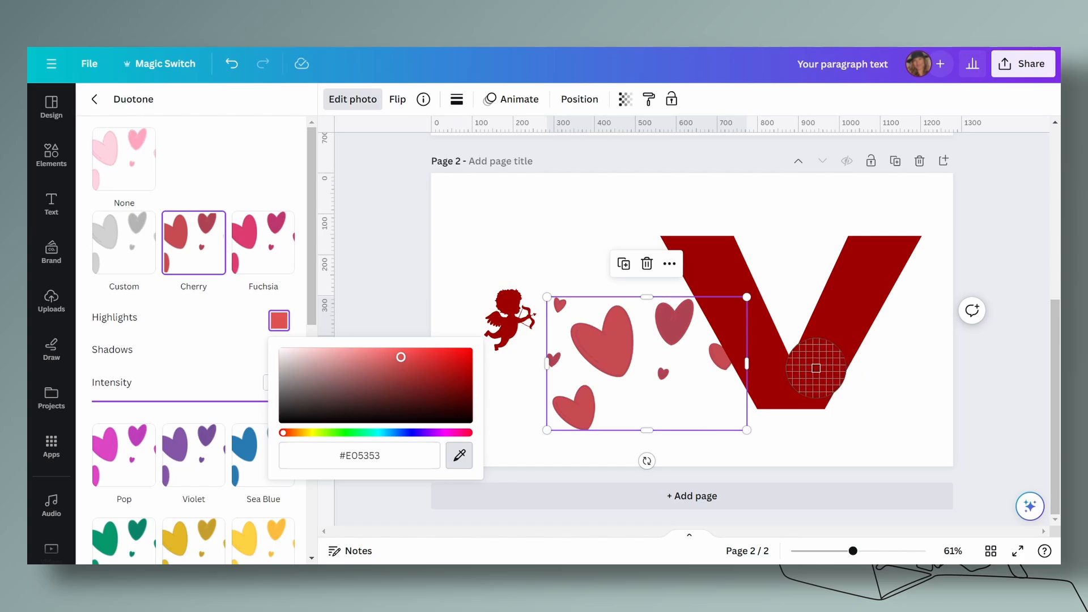
{"action": "left_click", "coordinate": [816, 368]}
{"action": "left_click", "coordinate": [185, 358]}
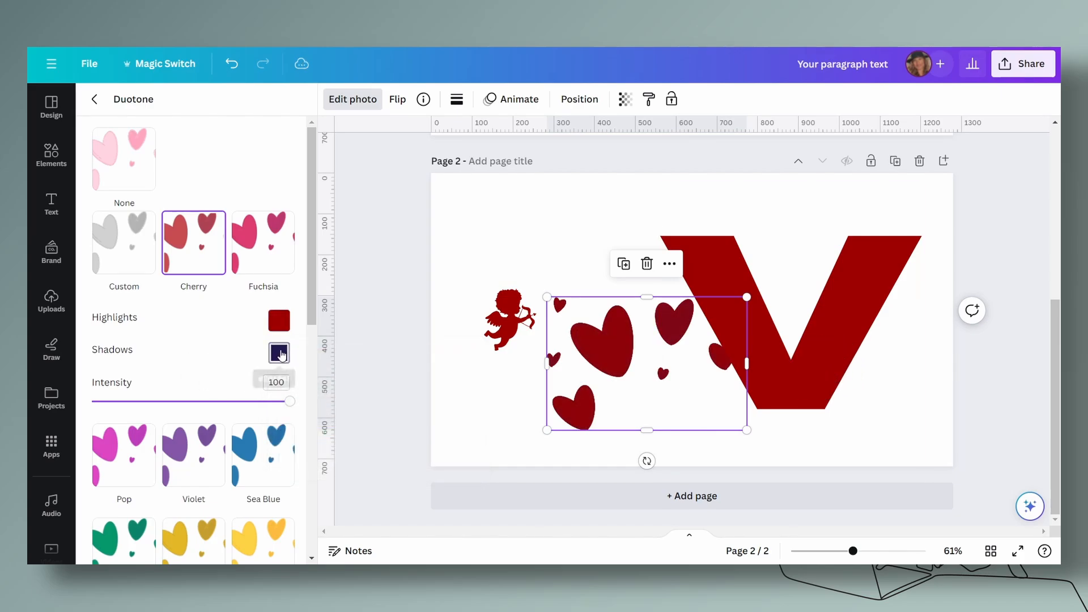
{"action": "left_click", "coordinate": [281, 355]}
{"action": "left_click", "coordinate": [453, 482]}
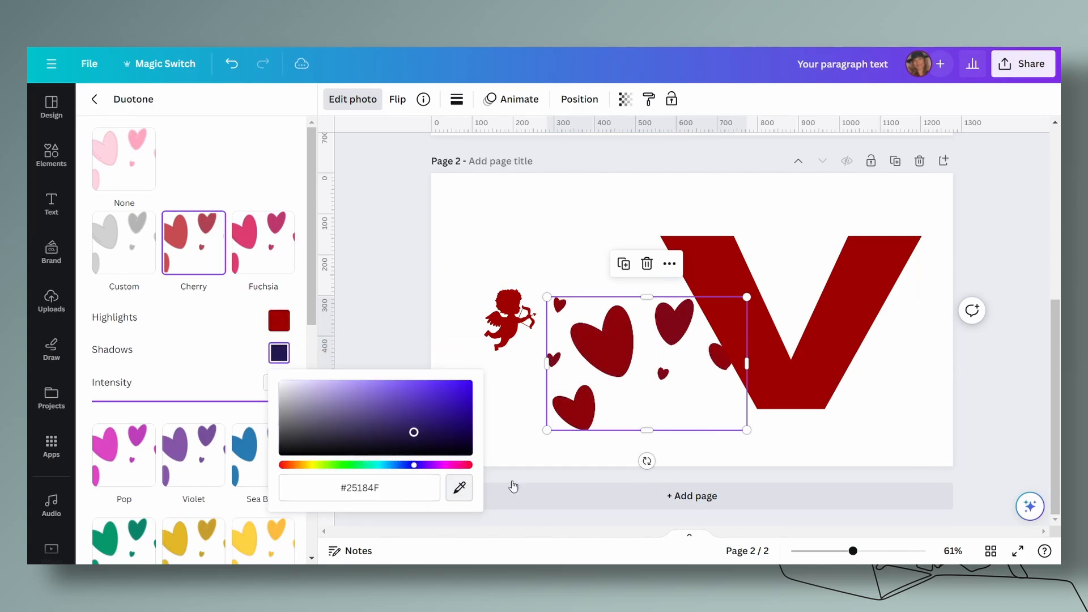
{"action": "left_click", "coordinate": [830, 347]}
{"action": "left_click", "coordinate": [210, 359]}
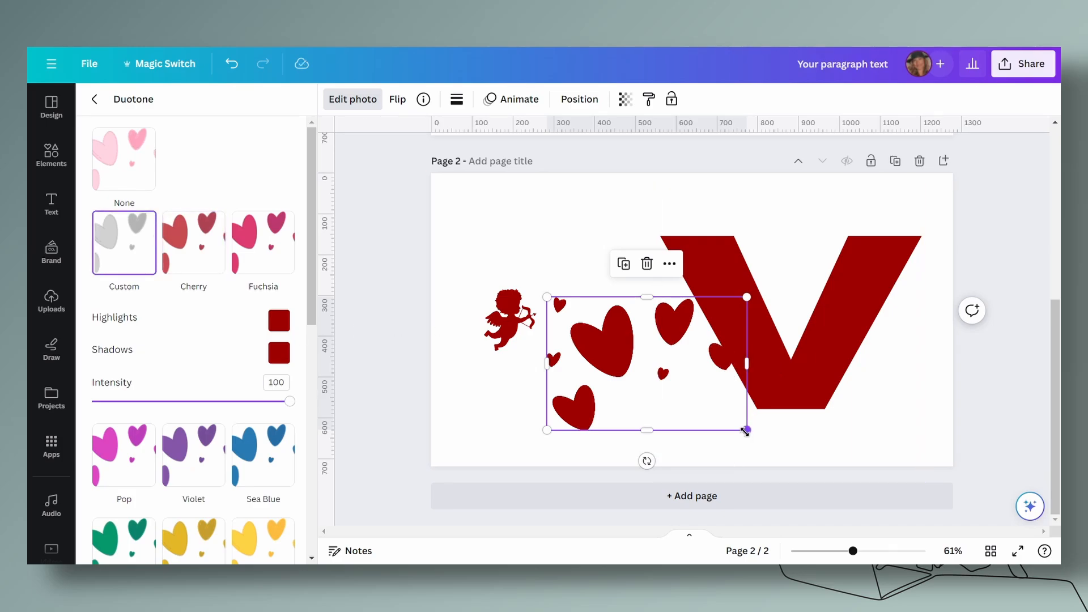
Step: Shrink the hearts graphic and spread several copies of it in a trail from the cupid's bow to the V
{"action": "left_click_drag", "start_coordinate": [745, 430], "coordinate": [570, 316]}
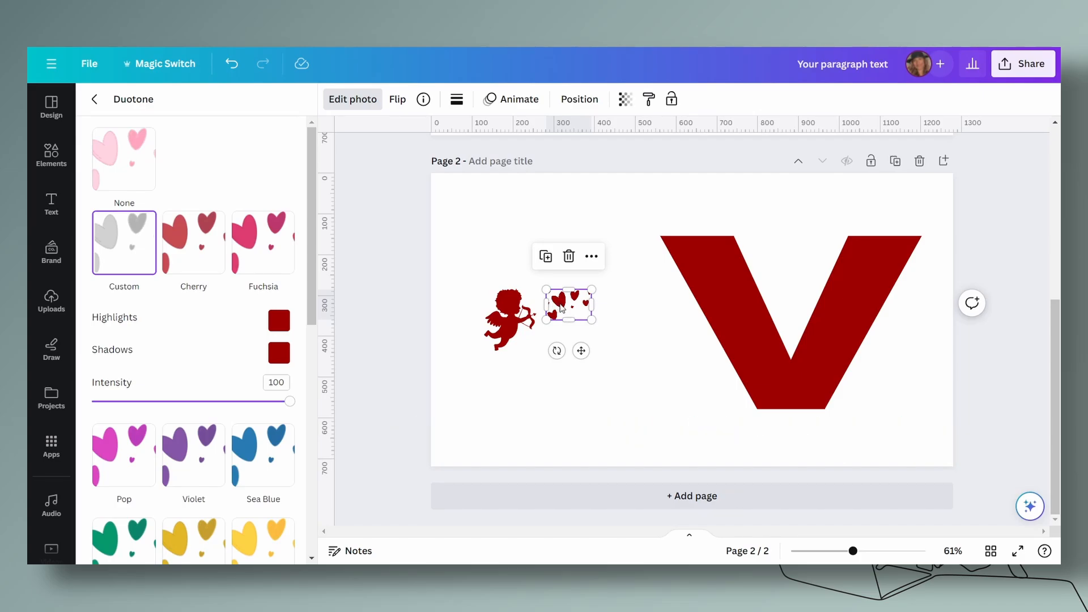
{"action": "left_click_drag", "start_coordinate": [562, 309], "coordinate": [612, 281]}
{"action": "left_click_drag", "start_coordinate": [623, 344], "coordinate": [704, 380]}
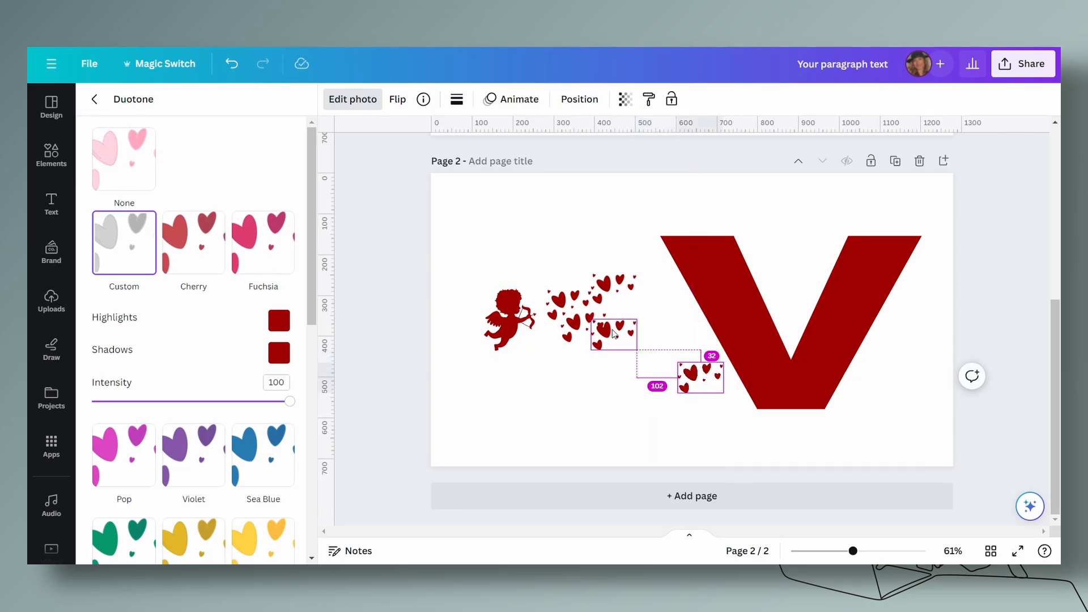
{"action": "left_click", "coordinate": [627, 339]}
{"action": "left_click_drag", "start_coordinate": [627, 339], "coordinate": [661, 362]}
{"action": "key", "text": "Escape"}
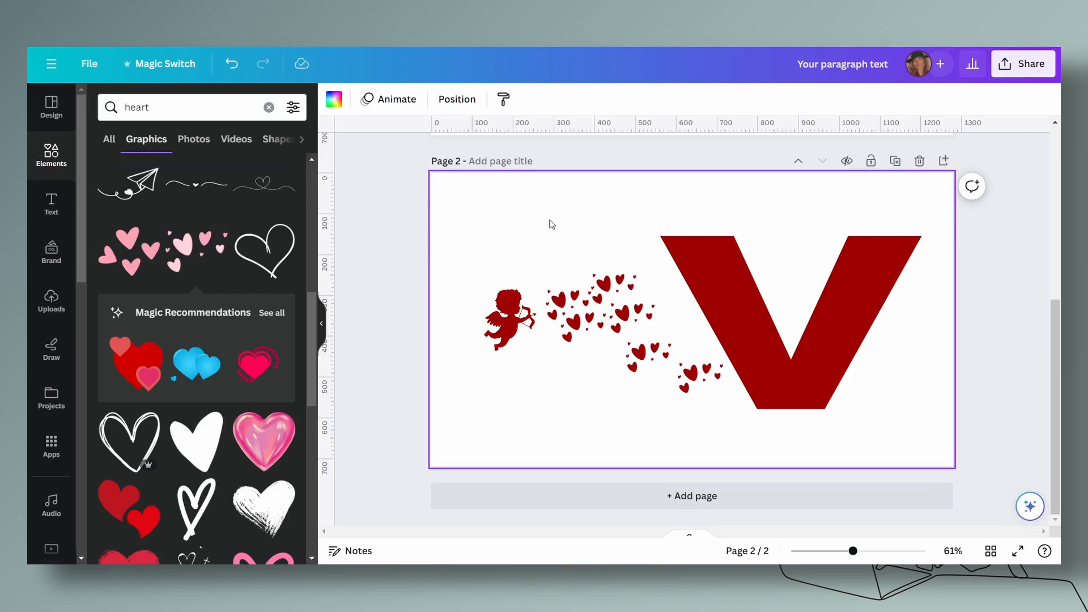
Step: Add a square shape, stretch it into a tall rectangle and tilt it parallel to the V's left edge
{"action": "key", "text": "r"}
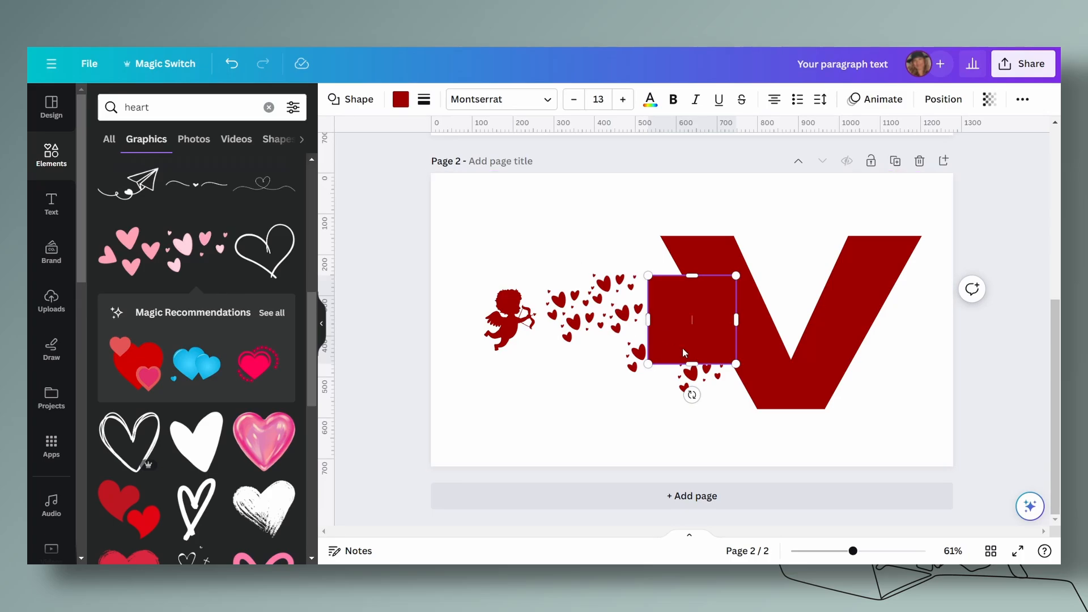
{"action": "left_click_drag", "start_coordinate": [697, 303], "coordinate": [615, 247]}
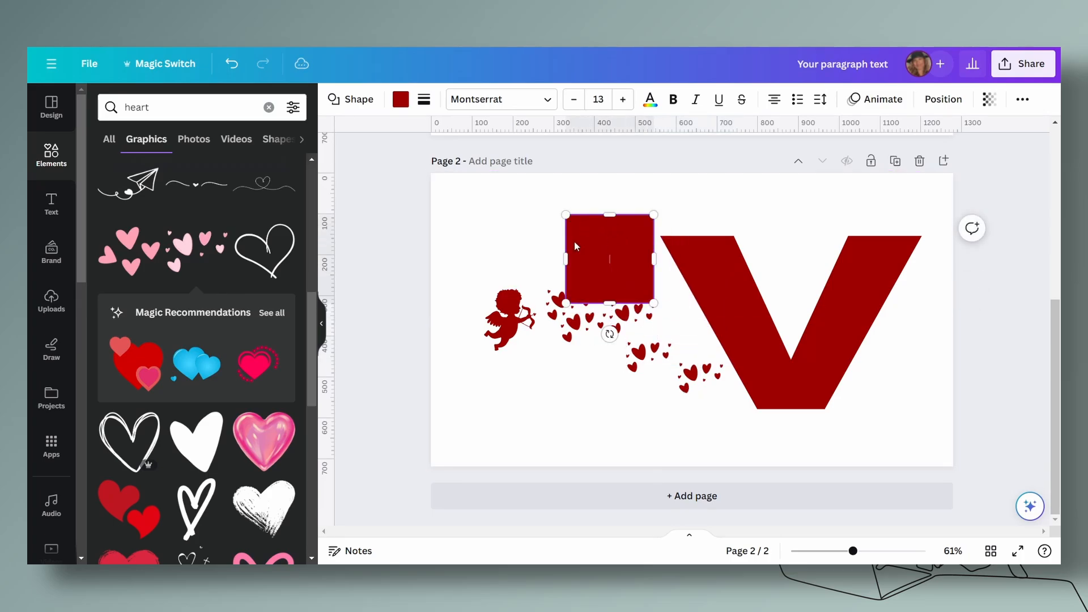
{"action": "left_click", "coordinate": [360, 100]}
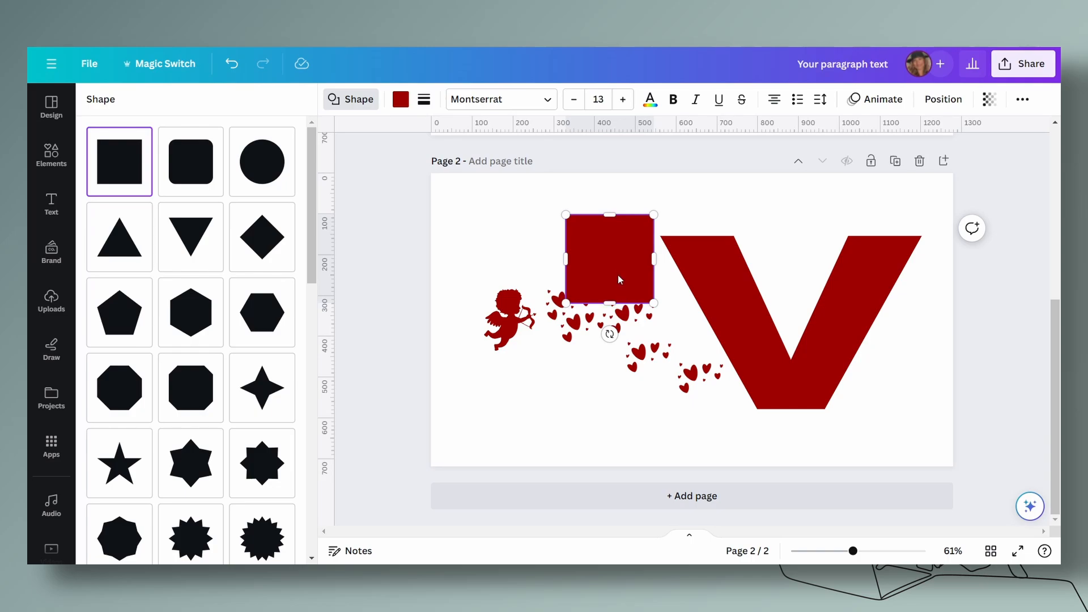
{"action": "left_click_drag", "start_coordinate": [618, 279], "coordinate": [717, 453]}
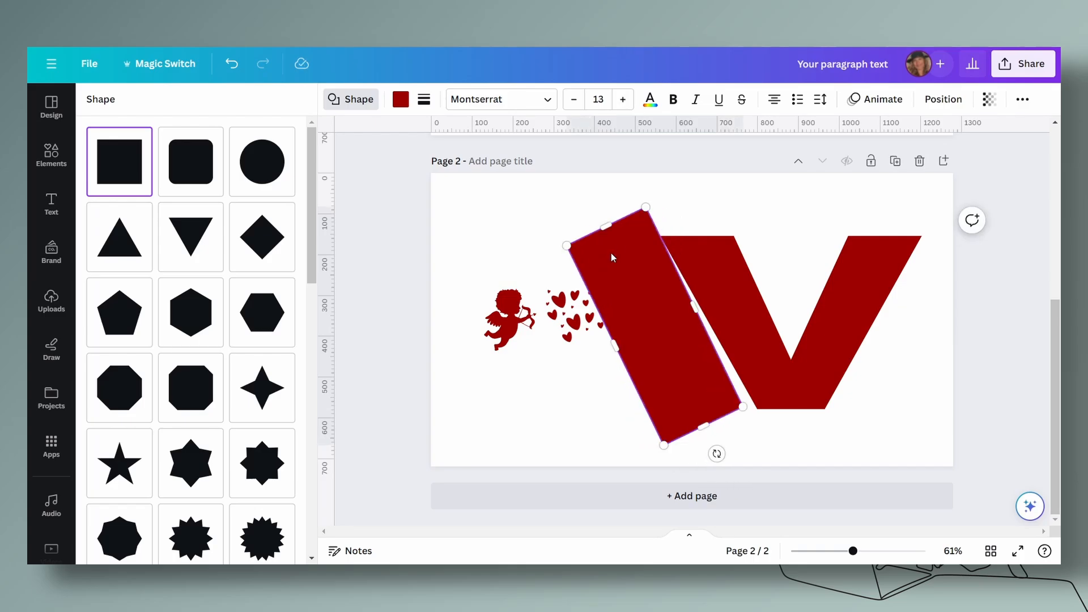
Step: Fill the tilted rectangle with white and move it over the outer part of the V's left stroke
{"action": "left_click", "coordinate": [649, 100]}
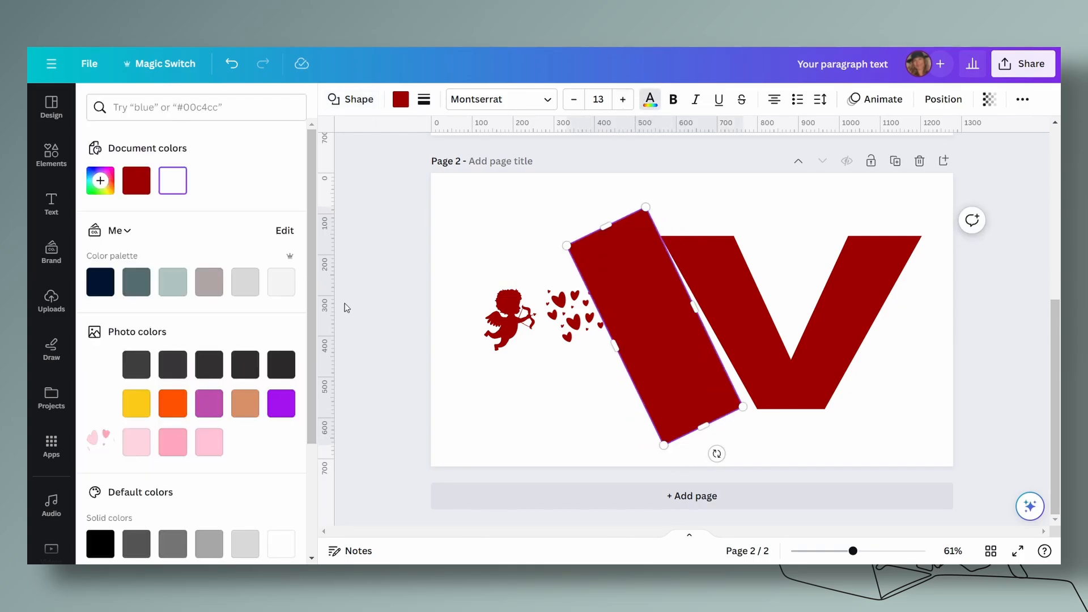
{"action": "left_click", "coordinate": [286, 544]}
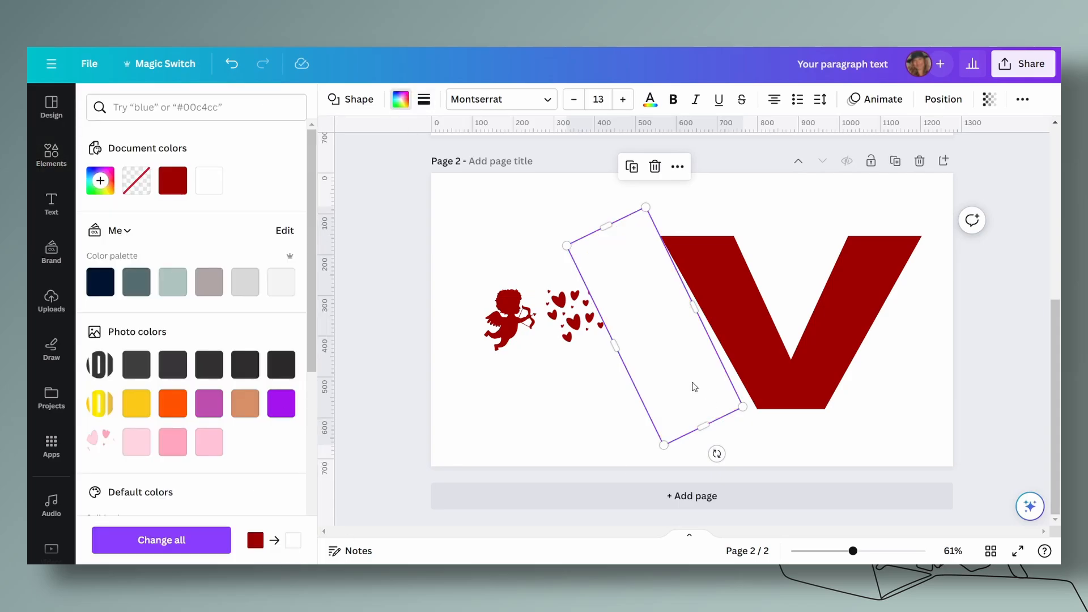
{"action": "left_click_drag", "start_coordinate": [672, 382], "coordinate": [725, 385]}
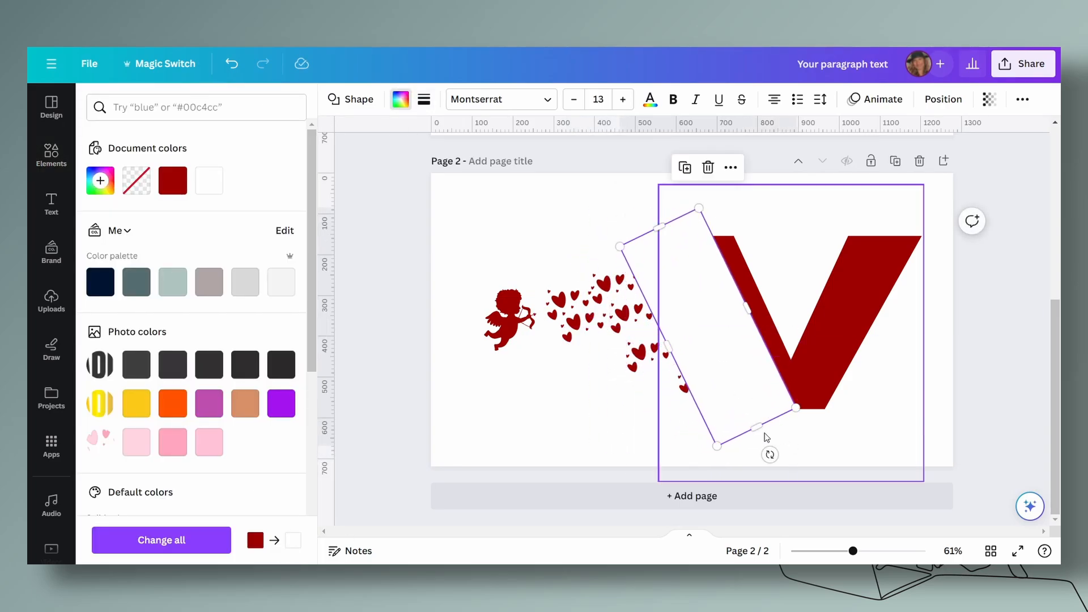
Step: Lengthen the white rectangle slightly past the V's lower end and nudge it along the V's left stroke
{"action": "left_click_drag", "start_coordinate": [757, 427], "coordinate": [762, 438]}
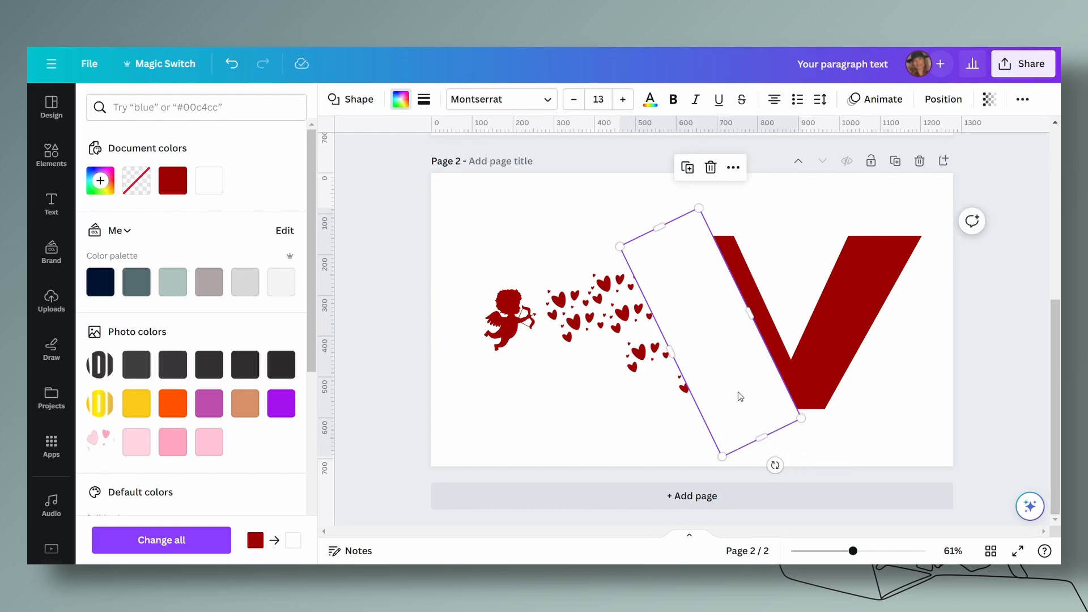
{"action": "left_click_drag", "start_coordinate": [740, 392], "coordinate": [742, 393]}
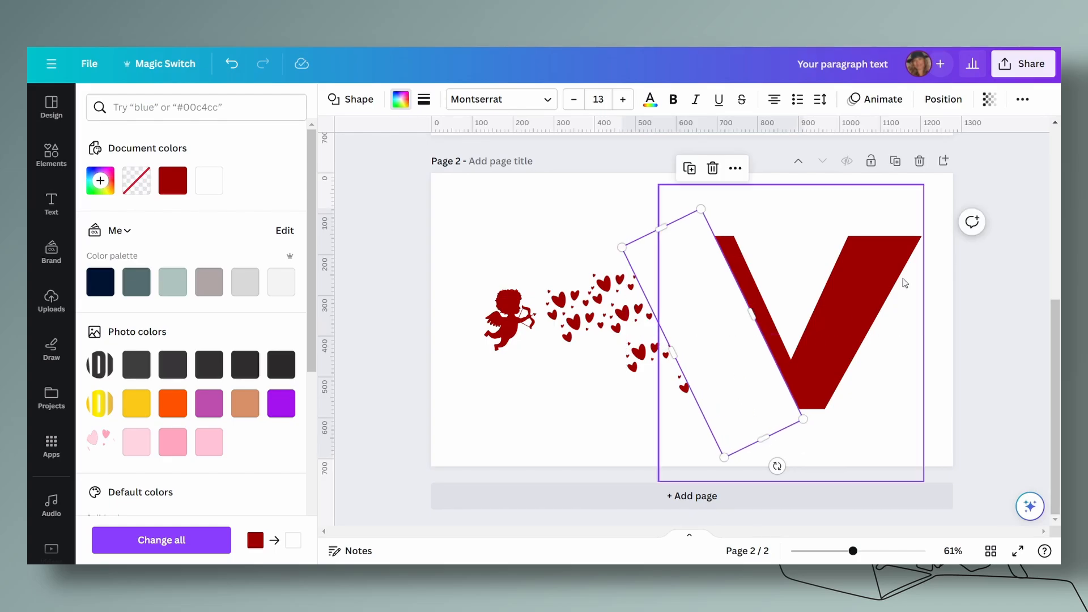
Step: Send the white rectangle to the back of the page and bring it one level forward
{"action": "left_click", "coordinate": [943, 99]}
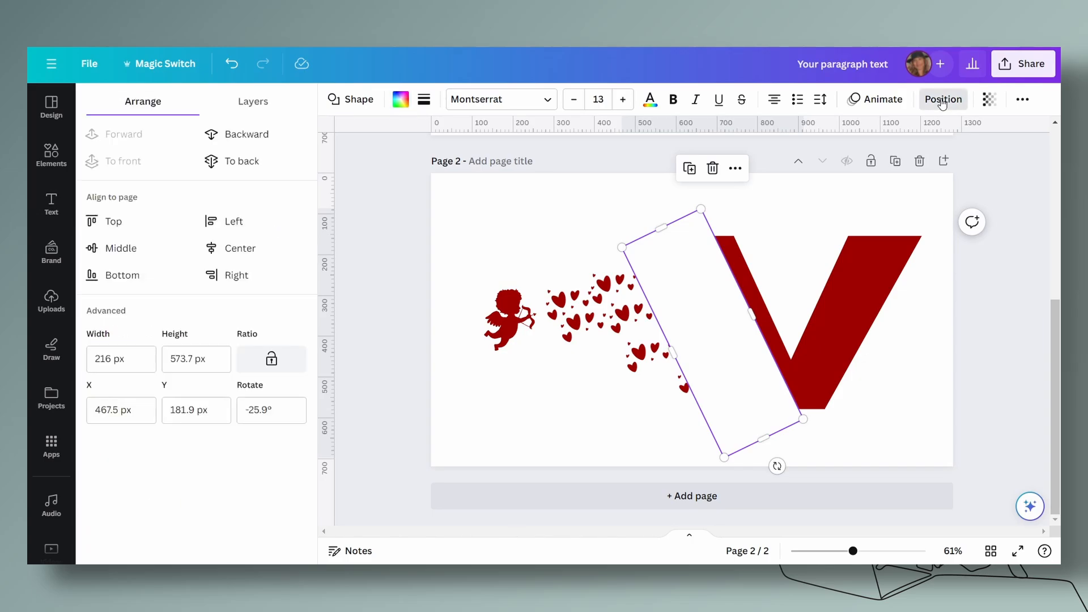
{"action": "left_click", "coordinate": [238, 161]}
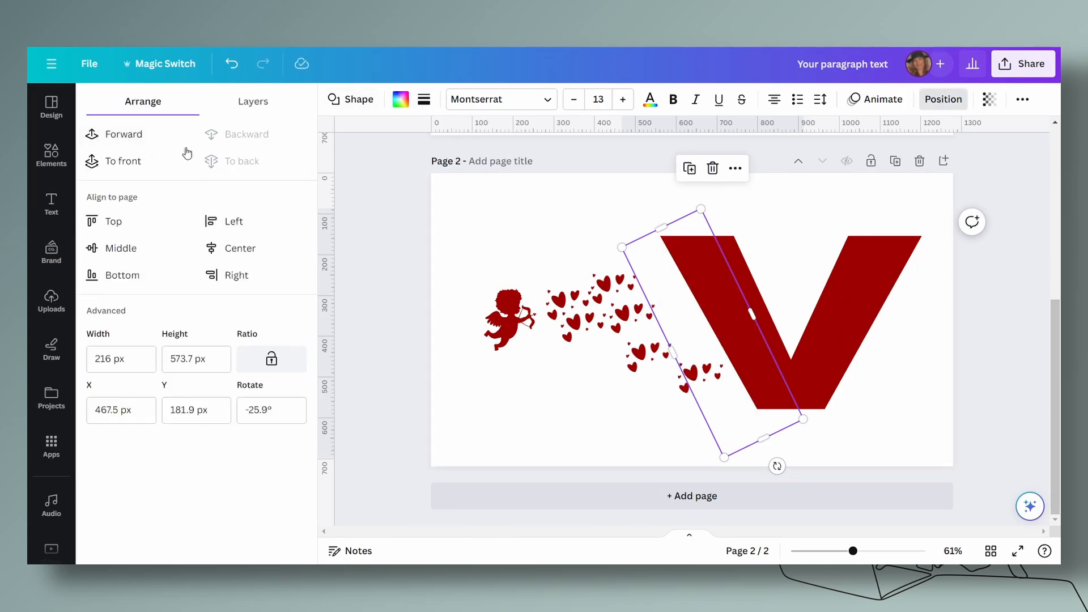
{"action": "left_click", "coordinate": [128, 134]}
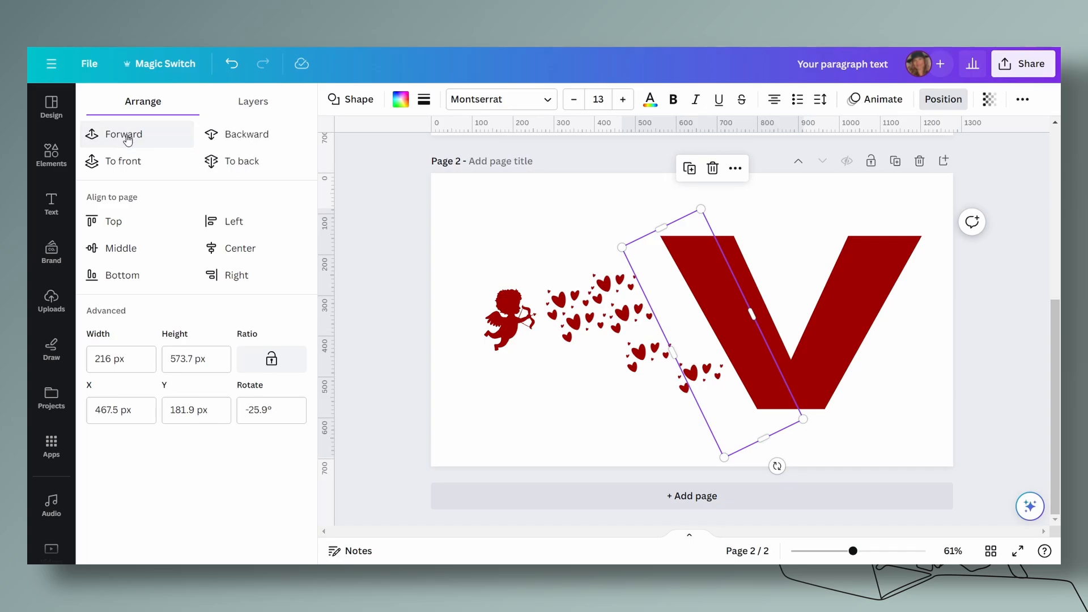
Step: Unlock the V and reorder the layers so the V is lowest, with the white rectangle directly above it
{"action": "left_click", "coordinate": [251, 101]}
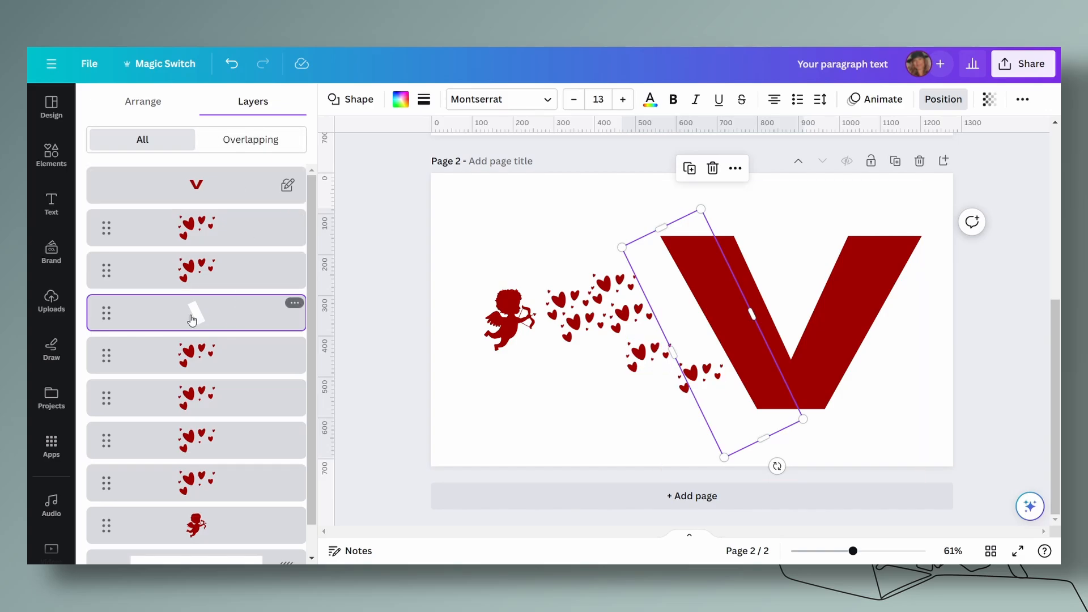
{"action": "scroll", "coordinate": [195, 277], "scroll_direction": "down", "scroll_amount": 1}
{"action": "scroll", "coordinate": [170, 238], "scroll_direction": "up", "scroll_amount": 1}
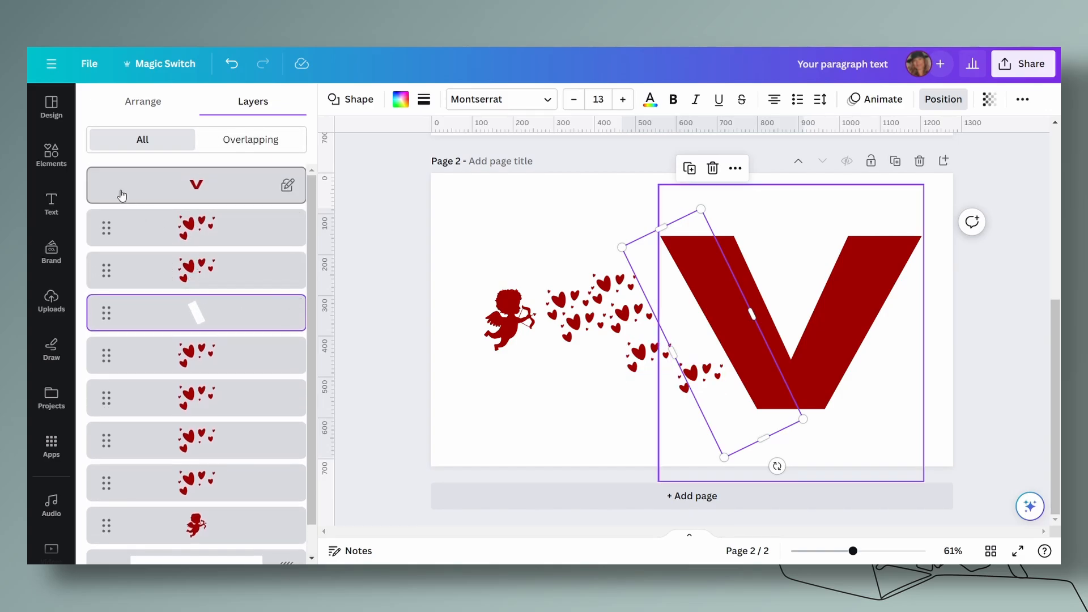
{"action": "left_click", "coordinate": [267, 185]}
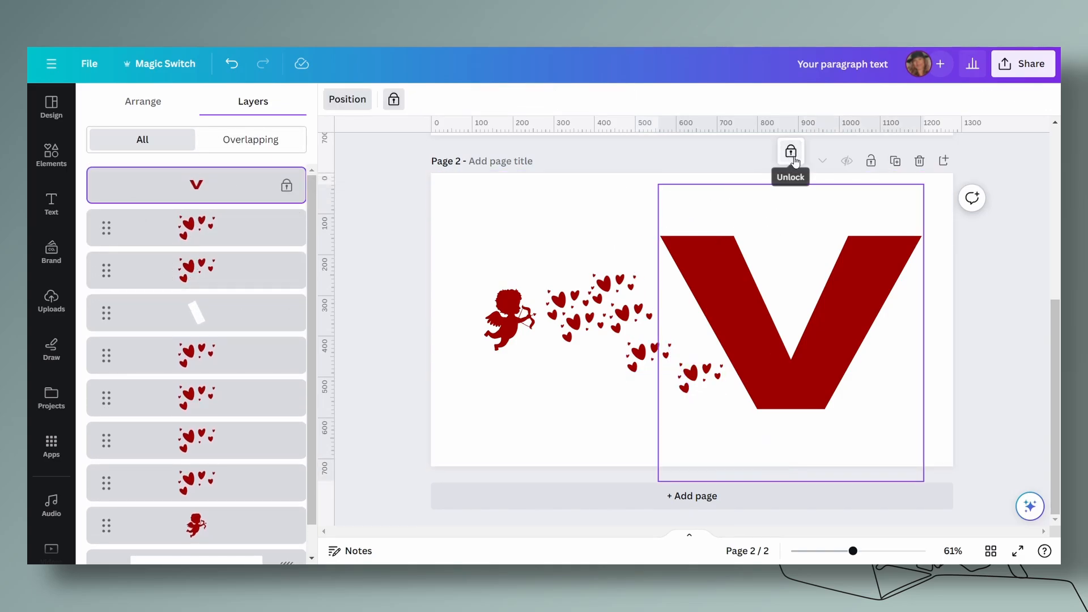
{"action": "left_click", "coordinate": [793, 159]}
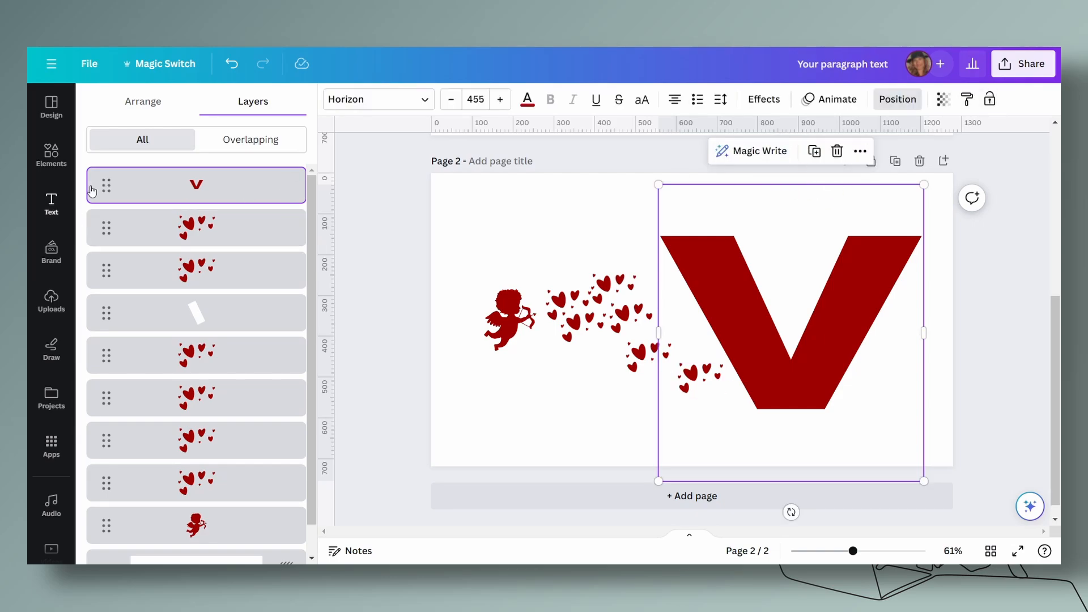
{"action": "left_click_drag", "start_coordinate": [106, 185], "coordinate": [105, 520]}
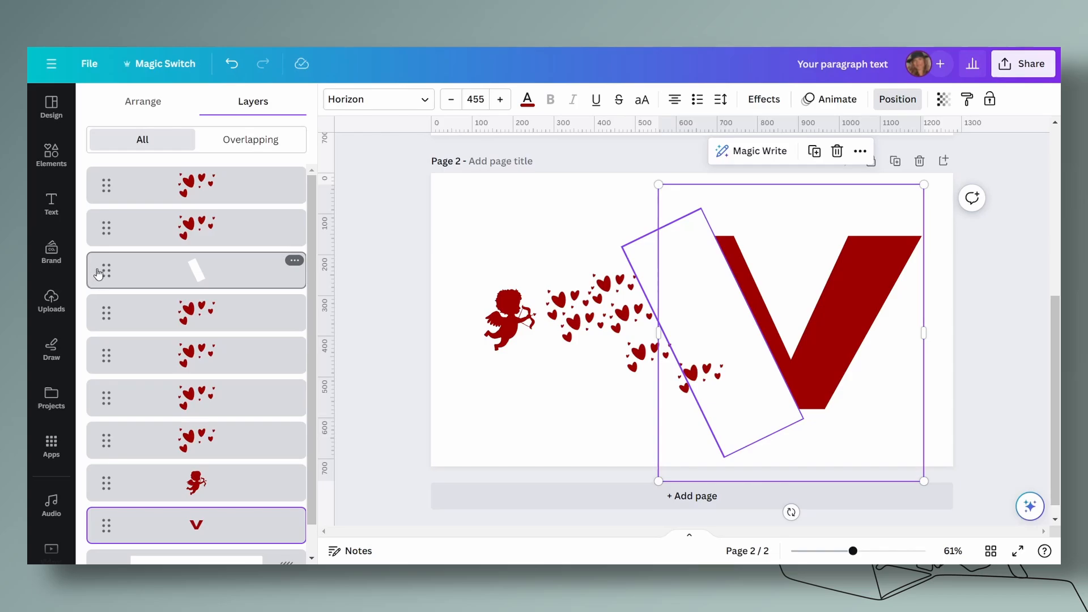
{"action": "left_click_drag", "start_coordinate": [106, 271], "coordinate": [107, 483]}
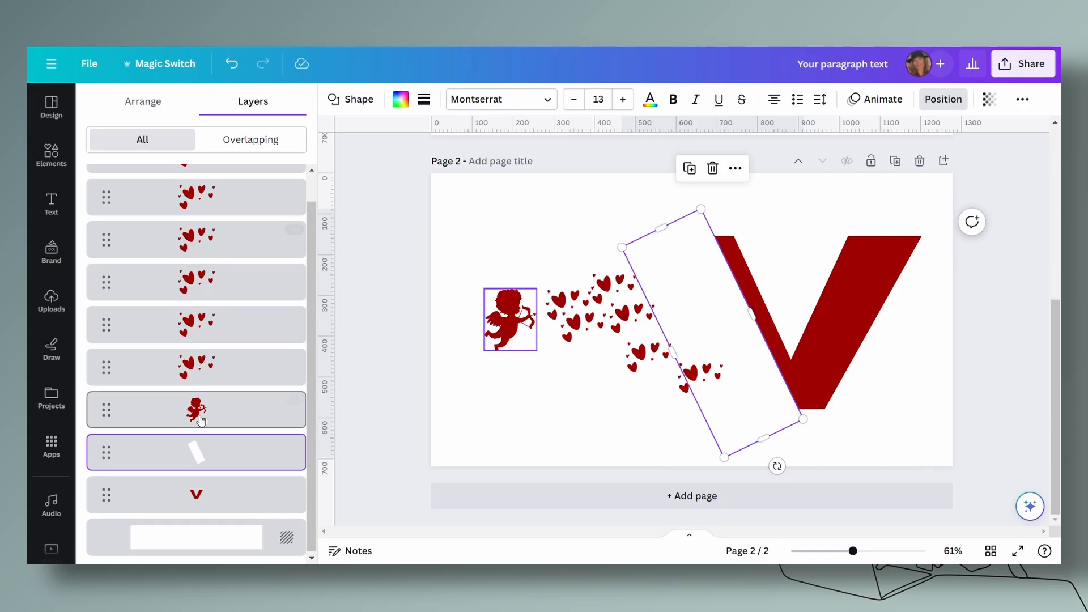
{"action": "left_click", "coordinate": [913, 341]}
Step: Search the elements for hearts, add the heart shape, shrink it and place it on the V's cut edge
{"action": "left_click", "coordinate": [636, 327]}
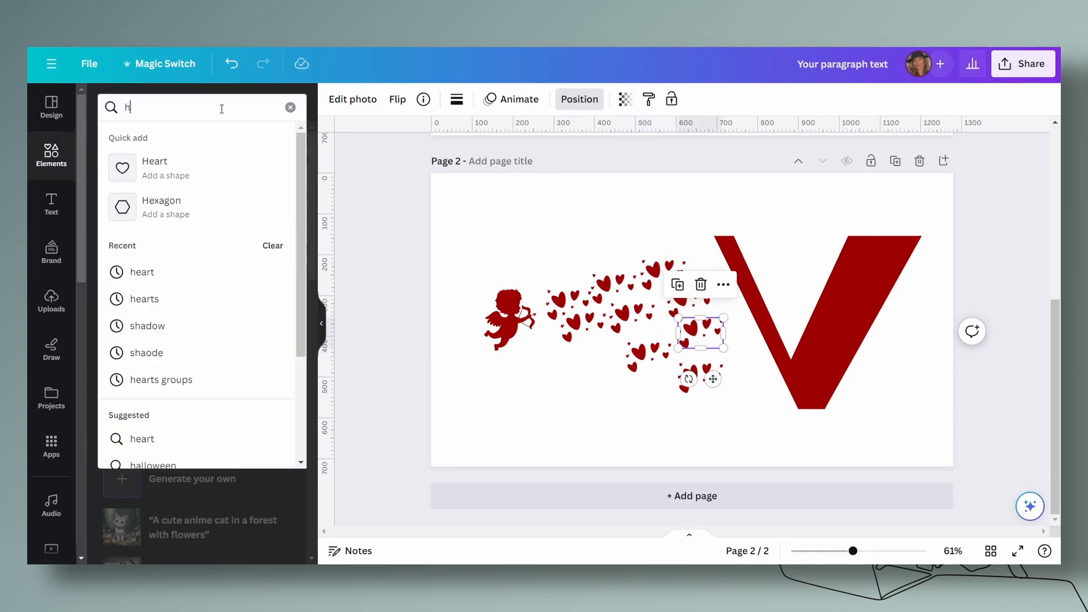
{"action": "type", "text": "earts"}
{"action": "key", "text": "Return"}
{"action": "left_click", "coordinate": [116, 247]}
{"action": "left_click_drag", "start_coordinate": [734, 364], "coordinate": [670, 298]}
{"action": "mouse_move", "coordinate": [658, 329]}
{"action": "left_mouse_down"}
{"action": "mouse_move", "coordinate": [727, 291]}
{"action": "mouse_move", "coordinate": [769, 370]}
{"action": "left_mouse_up"}
Step: Duplicate the small heart several times and distribute the copies down the V's left edge
{"action": "key", "text": "ctrl+d"}
{"action": "key", "text": "ctrl+d"}
{"action": "key", "text": "ctrl+d"}
{"action": "key", "text": "ctrl+d"}
{"action": "key", "text": "ctrl+d"}
{"action": "key", "text": "ctrl+d"}
{"action": "left_click_drag", "start_coordinate": [775, 377], "coordinate": [785, 392]}
{"action": "left_click", "coordinate": [767, 370]}
{"action": "left_click_drag", "start_coordinate": [721, 274], "coordinate": [725, 275]}
{"action": "left_click_drag", "start_coordinate": [741, 318], "coordinate": [746, 319]}
{"action": "left_click", "coordinate": [727, 276]}
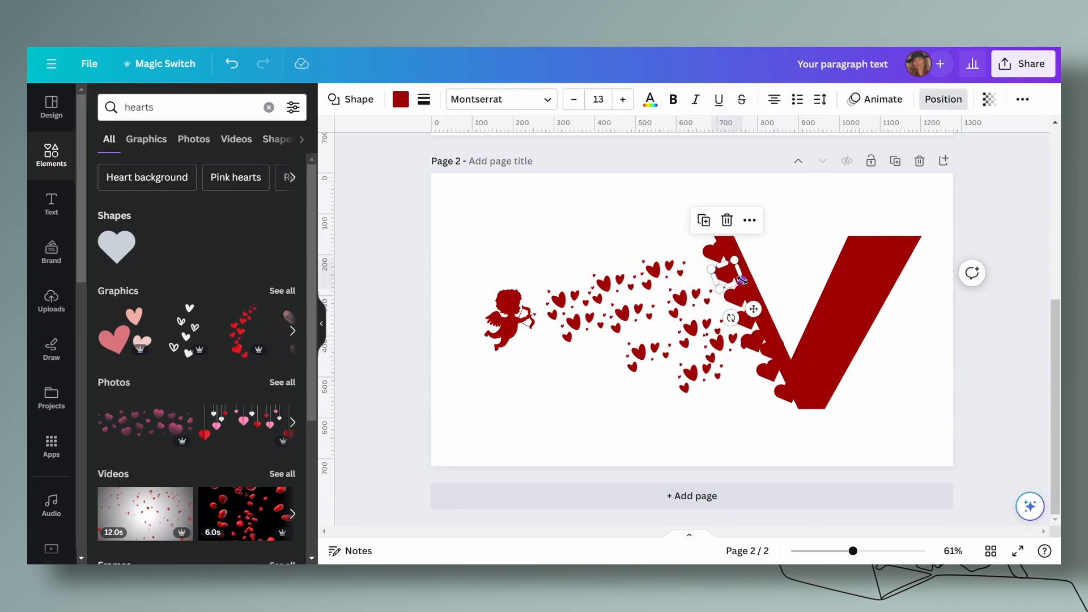
Step: Duplicate another single heart and vary the sizes and positions of the hearts along the V's edge
{"action": "left_click", "coordinate": [713, 251]}
{"action": "left_click_drag", "start_coordinate": [726, 275], "coordinate": [744, 318]}
{"action": "key", "text": "ctrl+d"}
{"action": "left_click_drag", "start_coordinate": [748, 322], "coordinate": [736, 302]}
{"action": "left_click", "coordinate": [644, 356]}
{"action": "left_click", "coordinate": [858, 430]}
{"action": "left_click", "coordinate": [737, 295]}
{"action": "left_click", "coordinate": [742, 317]}
{"action": "left_click", "coordinate": [752, 341]}
{"action": "left_click", "coordinate": [767, 372]}
{"action": "left_click", "coordinate": [785, 393]}
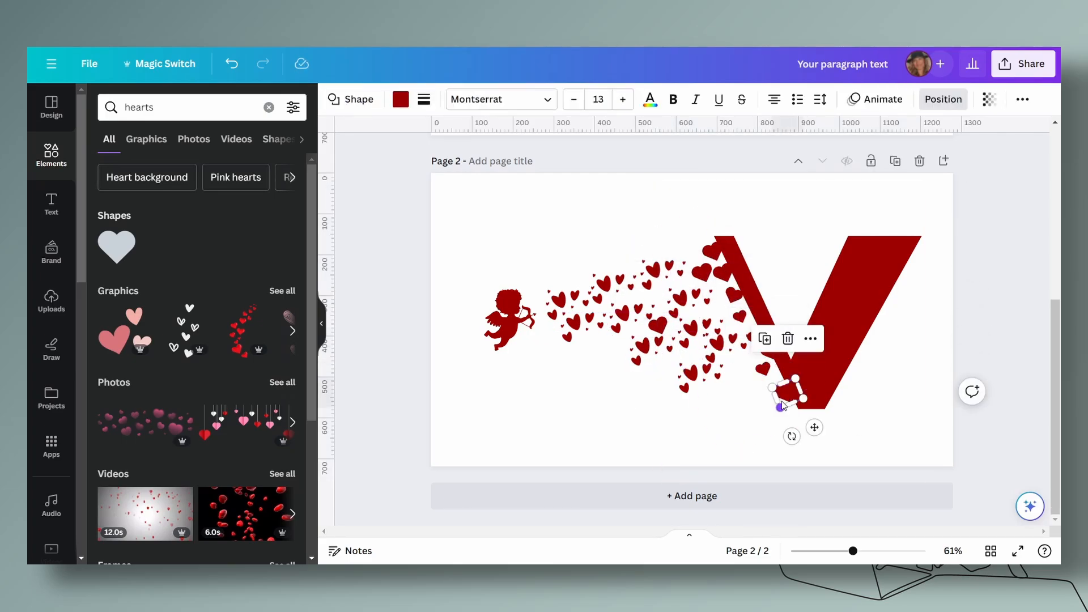
{"action": "left_click_drag", "start_coordinate": [780, 407], "coordinate": [785, 401]}
{"action": "left_click", "coordinate": [785, 394]}
Step: Duplicate the hearts cluster, move the copy near the V's lower end, then flip and tilt it
{"action": "left_click", "coordinate": [719, 344]}
{"action": "key", "text": "ctrl+d"}
{"action": "left_click_drag", "start_coordinate": [723, 348], "coordinate": [738, 386]}
{"action": "left_click", "coordinate": [397, 99]}
{"action": "left_click", "coordinate": [442, 133]}
{"action": "left_click_drag", "start_coordinate": [734, 432], "coordinate": [766, 432]}
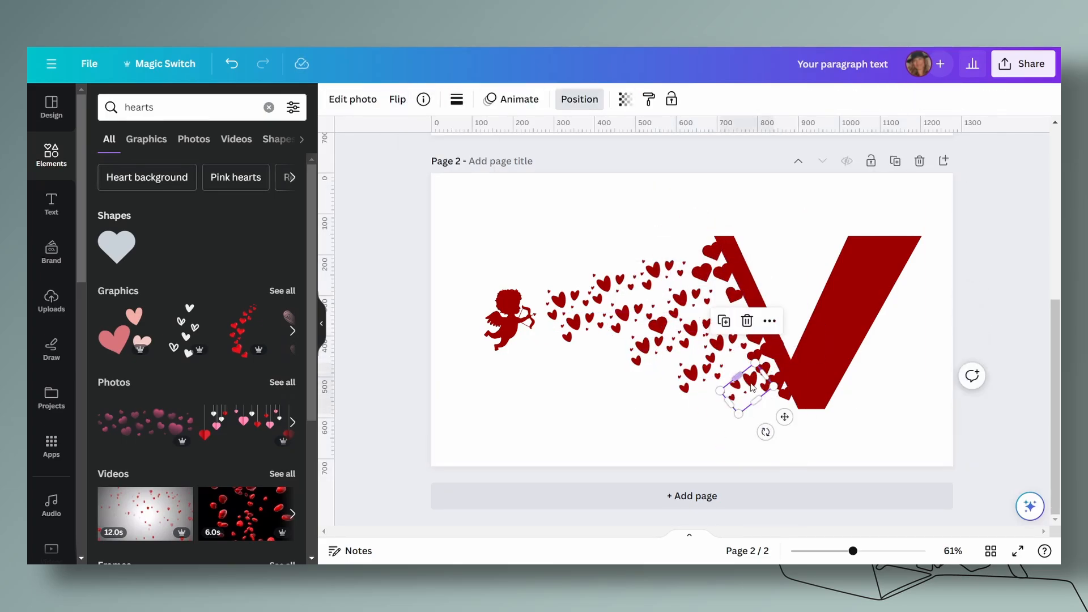
{"action": "left_click_drag", "start_coordinate": [750, 385], "coordinate": [742, 379]}
Step: Duplicate a single heart on the V's edge and place the copy just to its left
{"action": "left_click", "coordinate": [735, 295]}
{"action": "key", "text": "ctrl+d"}
{"action": "left_click_drag", "start_coordinate": [738, 299], "coordinate": [725, 308]}
{"action": "left_click", "coordinate": [903, 341]}
Step: Adjust the lower hearts cluster, flip the one above it and shrink the cluster near the cupid's bow
{"action": "left_click_drag", "start_coordinate": [692, 375], "coordinate": [682, 367]}
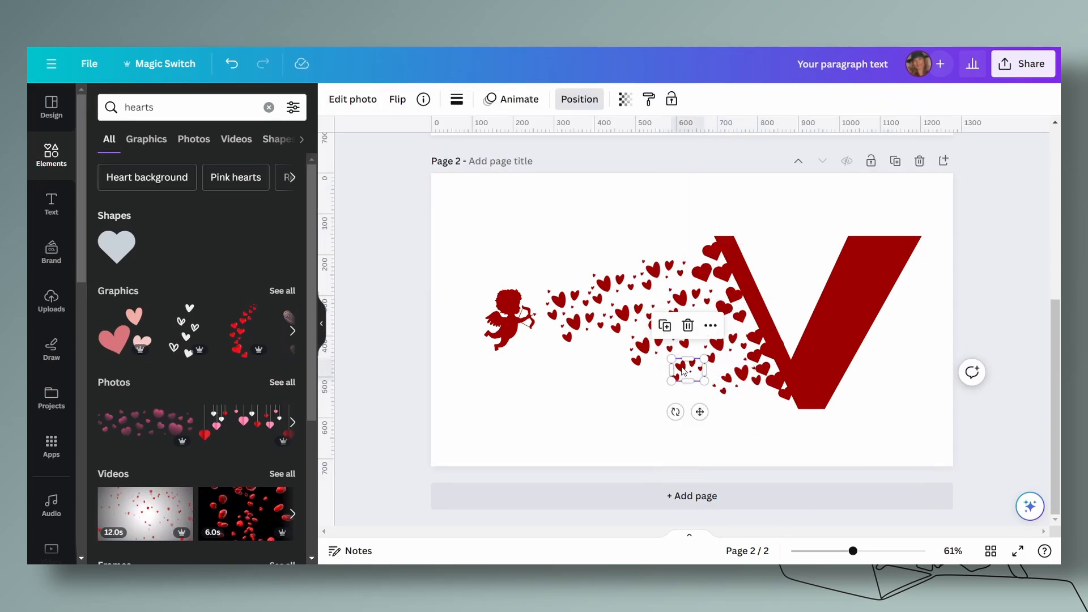
{"action": "left_click", "coordinate": [643, 346]}
{"action": "left_click", "coordinate": [397, 99]}
{"action": "left_click", "coordinate": [426, 136]}
{"action": "left_click", "coordinate": [574, 323]}
{"action": "left_click_drag", "start_coordinate": [564, 341], "coordinate": [574, 333]}
{"action": "left_click_drag", "start_coordinate": [558, 300], "coordinate": [559, 302]}
Step: Duplicate a single heart near the V's lower end and fit the hearts there into the gaps
{"action": "left_click", "coordinate": [763, 370]}
{"action": "mouse_move", "coordinate": [740, 375]}
{"action": "left_mouse_down"}
{"action": "mouse_move", "coordinate": [733, 367]}
{"action": "mouse_move", "coordinate": [775, 375]}
{"action": "mouse_move", "coordinate": [766, 366]}
{"action": "mouse_move", "coordinate": [755, 388]}
{"action": "left_mouse_up"}
{"action": "key", "text": "ctrl+d"}
{"action": "left_click", "coordinate": [884, 391]}
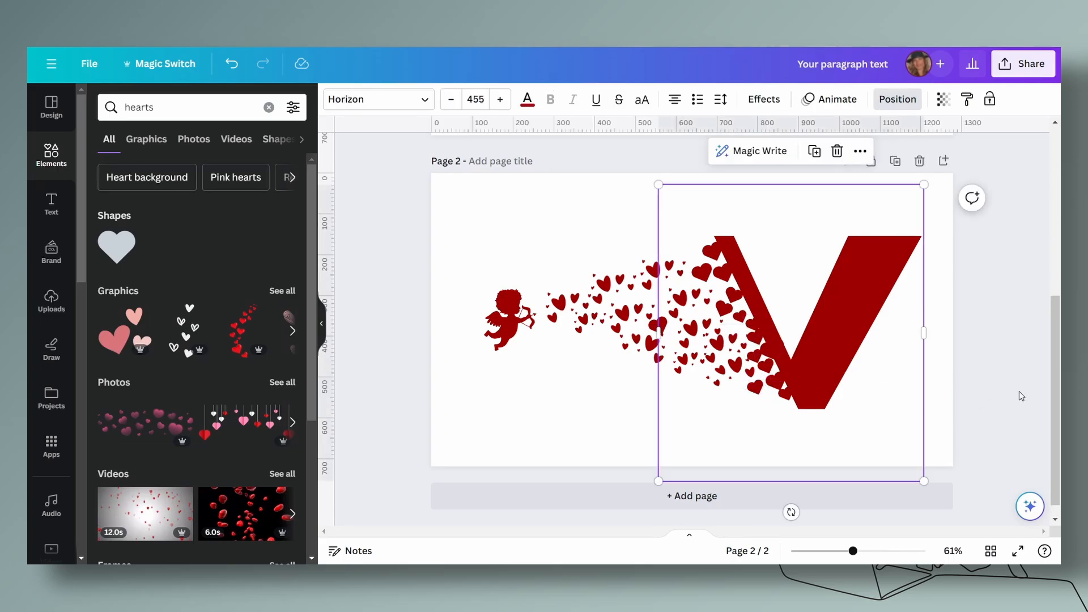
{"action": "left_click", "coordinate": [983, 286]}
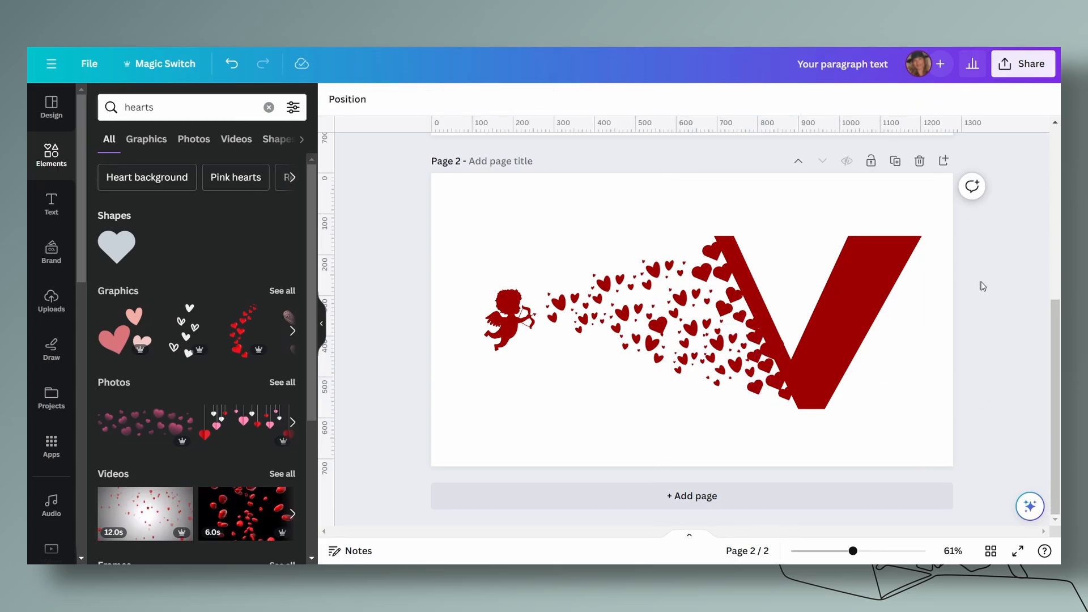
Step: Set the white rectangle's transparency to 72 so the V's left stroke shows through faintly
{"action": "left_click", "coordinate": [691, 230]}
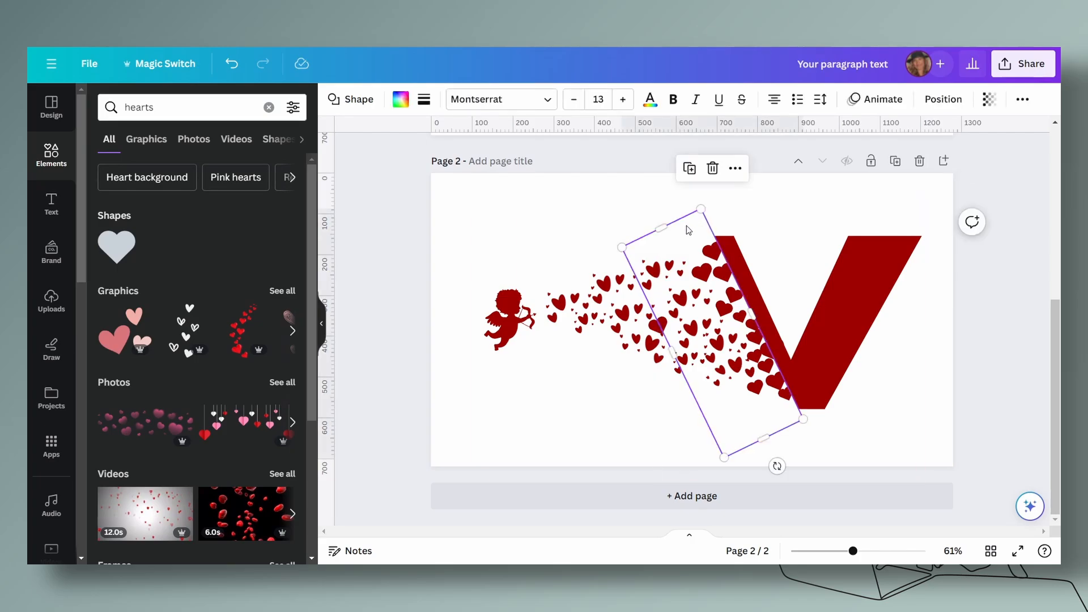
{"action": "left_click", "coordinate": [989, 99]}
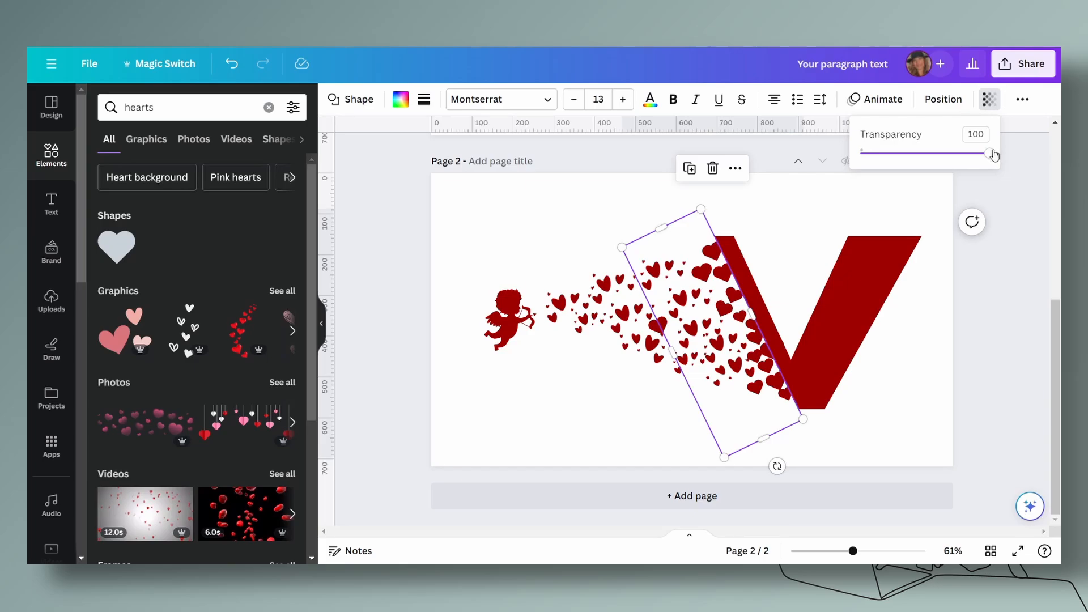
{"action": "left_click_drag", "start_coordinate": [993, 154], "coordinate": [956, 153]}
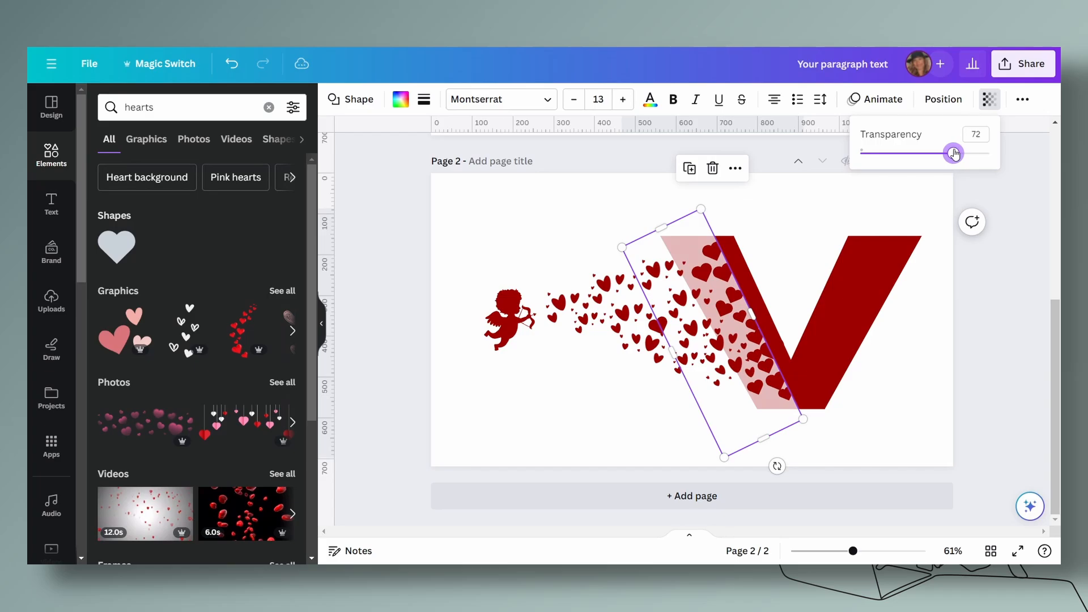
{"action": "left_click", "coordinate": [1004, 278]}
{"action": "left_click", "coordinate": [1007, 286]}
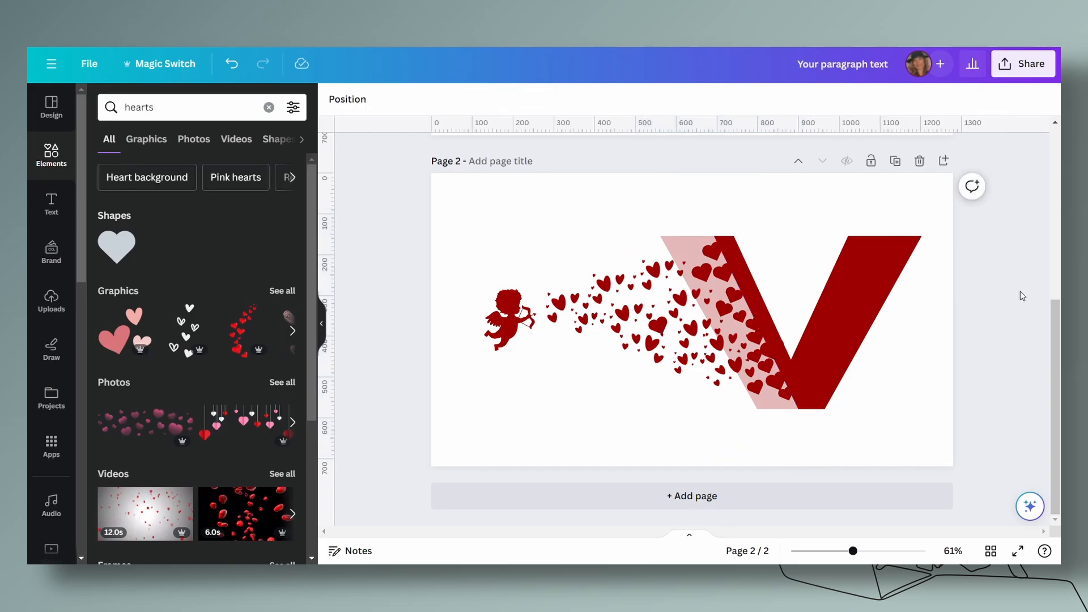
Step: Nudge the V to the right in small steps to narrow the faded strip under the rectangle
{"action": "left_click", "coordinate": [850, 305]}
{"action": "key", "text": "Right"}
{"action": "key", "text": "Right"}
{"action": "key", "text": "Right"}
{"action": "key", "text": "Right"}
{"action": "key", "text": "Right"}
{"action": "key", "text": "Right"}
{"action": "key", "text": "Right"}
{"action": "key", "text": "Right"}
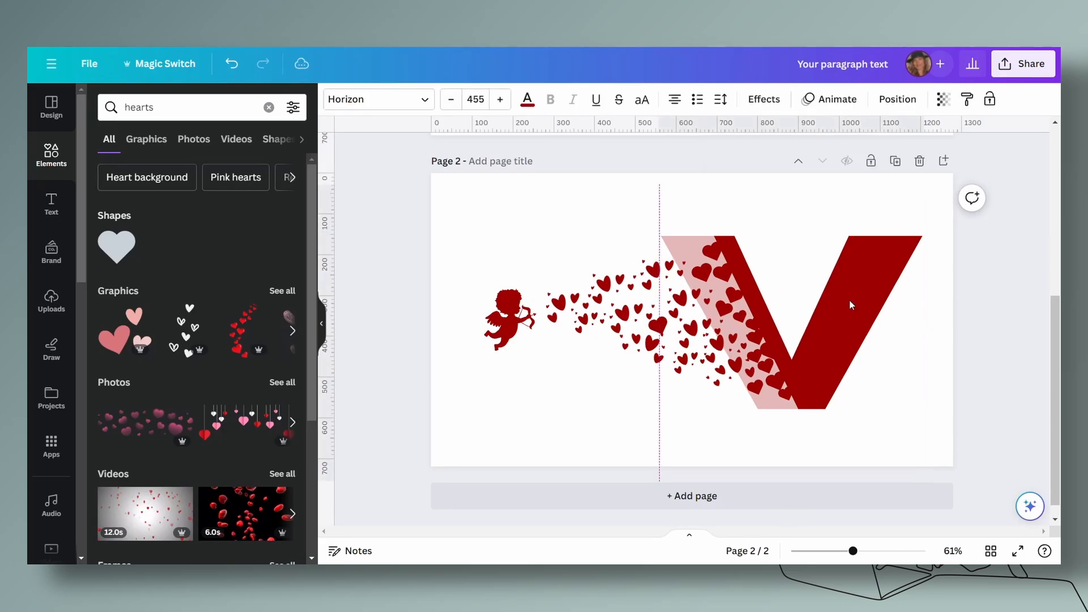
{"action": "key", "text": "Right"}
{"action": "key", "text": "Right"}
{"action": "key", "text": "Right"}
{"action": "key", "text": "Right"}
{"action": "key", "text": "Right"}
{"action": "key", "text": "Right"}
{"action": "key", "text": "Right"}
{"action": "key", "text": "Right"}
{"action": "key", "text": "Right"}
{"action": "key", "text": "Right"}
{"action": "key", "text": "Right"}
{"action": "key", "text": "Right"}
{"action": "key", "text": "Right"}
{"action": "key", "text": "Right"}
{"action": "key", "text": "Right"}
{"action": "key", "text": "Right"}
{"action": "key", "text": "Right"}
{"action": "key", "text": "Right"}
{"action": "key", "text": "Right"}
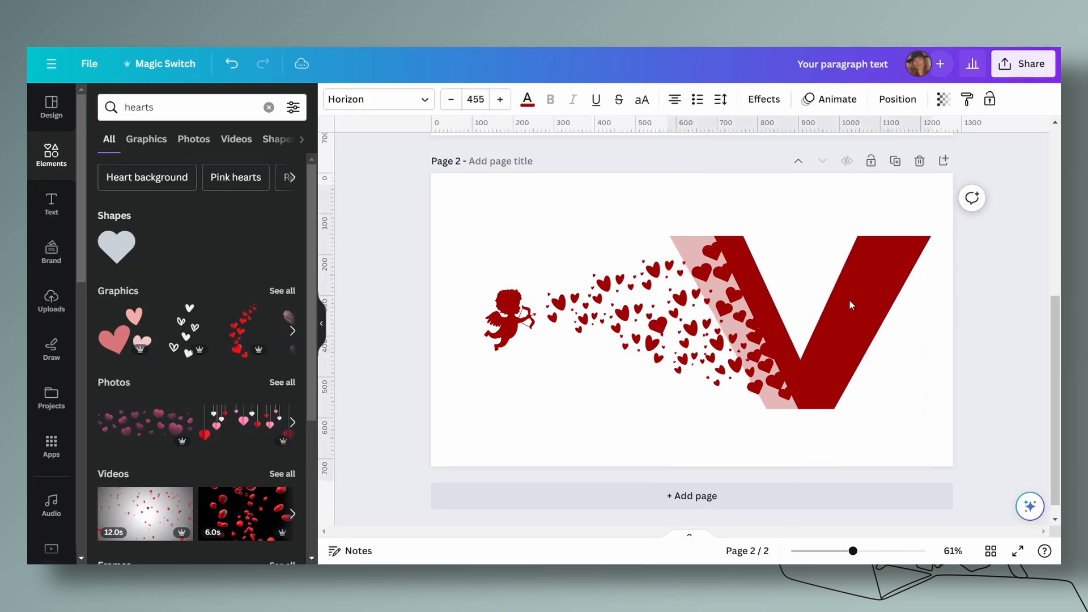
{"action": "key", "text": "Right"}
{"action": "key", "text": "Right"}
{"action": "key", "text": "Right"}
{"action": "key", "text": "Right"}
{"action": "key", "text": "Right"}
{"action": "key", "text": "Right"}
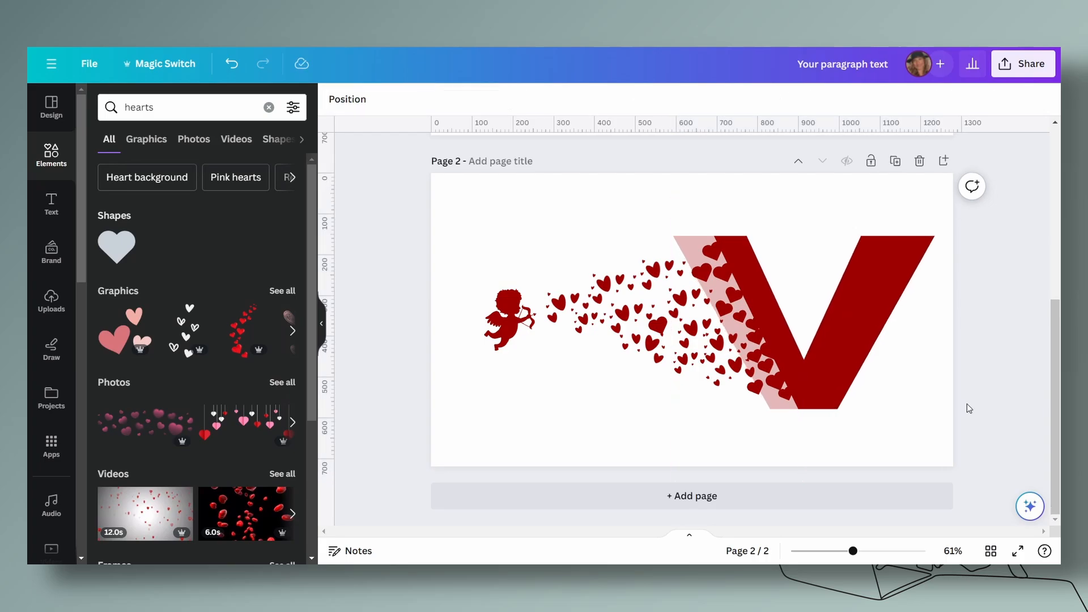
Step: Select the V, the rectangle and the hearts around them together and move them left towards the cupid
{"action": "left_click", "coordinate": [671, 261]}
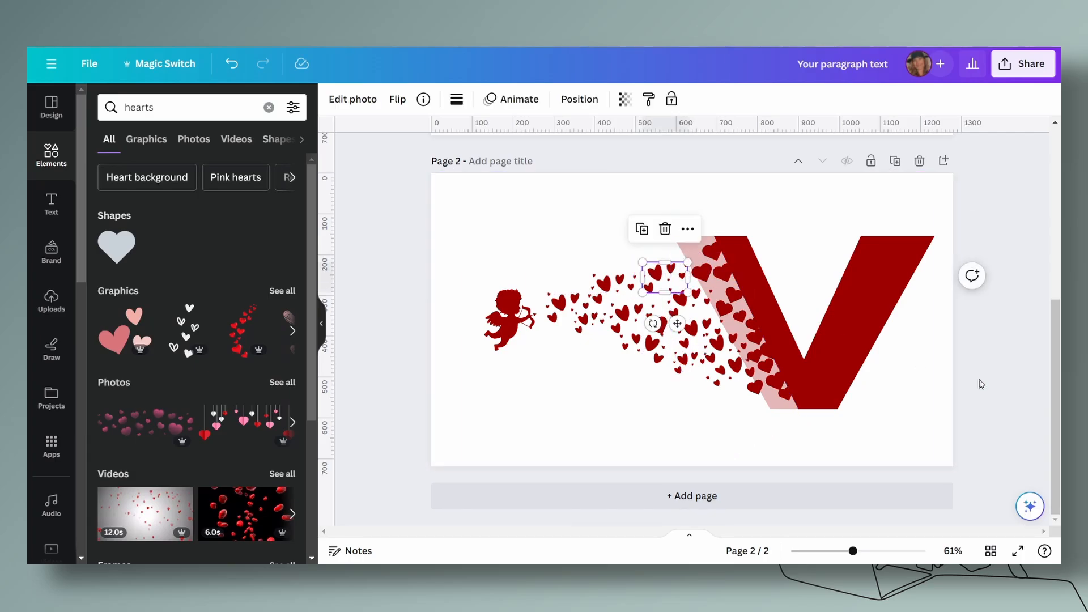
{"action": "left_click_drag", "start_coordinate": [985, 445], "coordinate": [700, 200]}
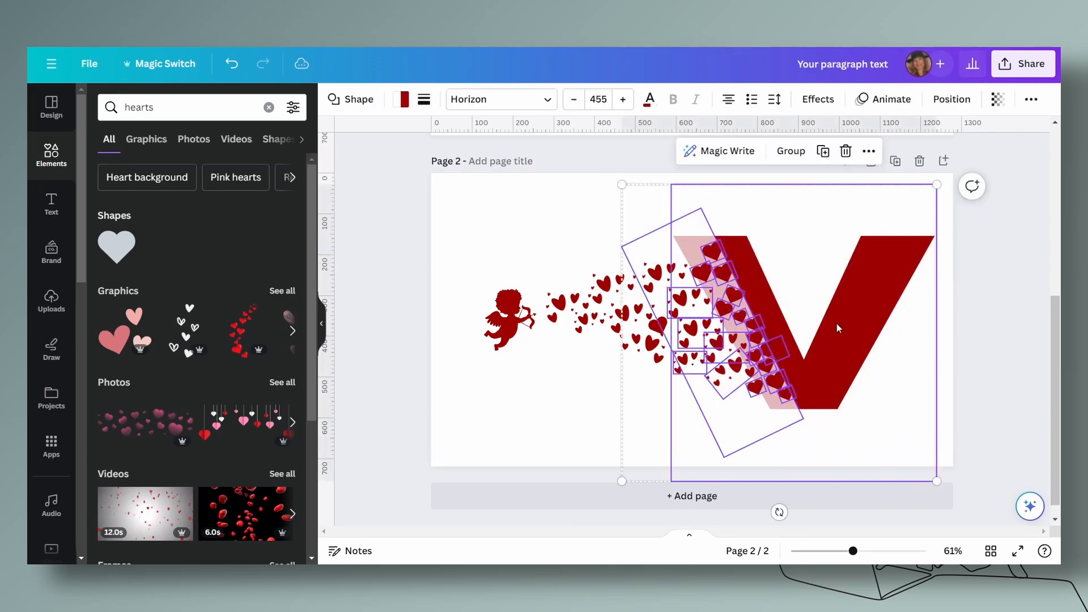
{"action": "left_click_drag", "start_coordinate": [841, 328], "coordinate": [802, 329]}
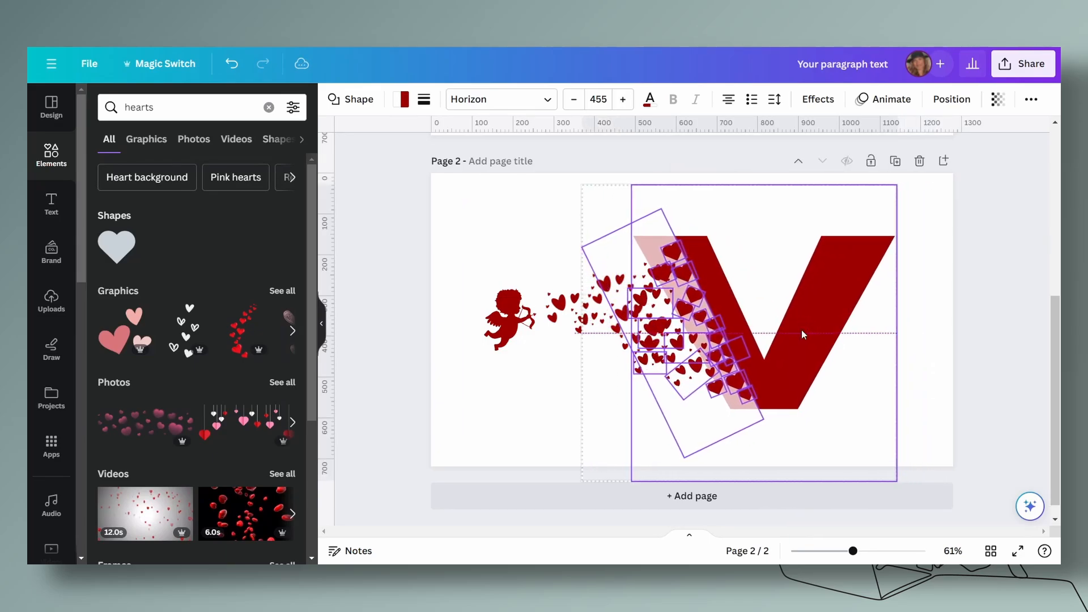
{"action": "left_click", "coordinate": [983, 315]}
Step: Rearrange the overlapping single hearts and hearts clusters to fill the trail evenly up to the V's faded edge
{"action": "left_click", "coordinate": [668, 315]}
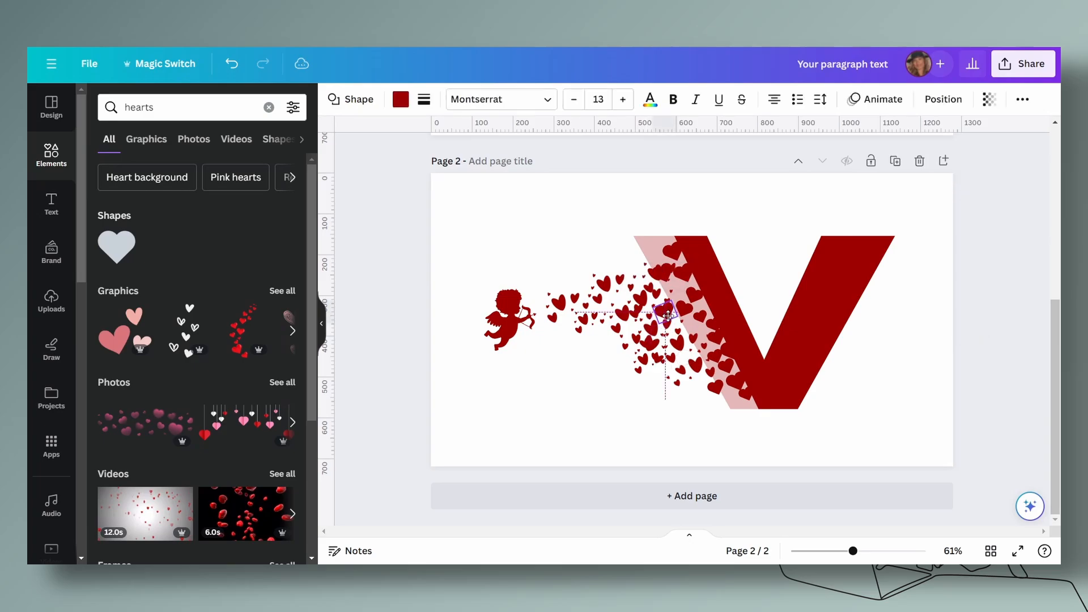
{"action": "left_click_drag", "start_coordinate": [668, 316], "coordinate": [647, 258]}
{"action": "left_click_drag", "start_coordinate": [640, 304], "coordinate": [623, 270]}
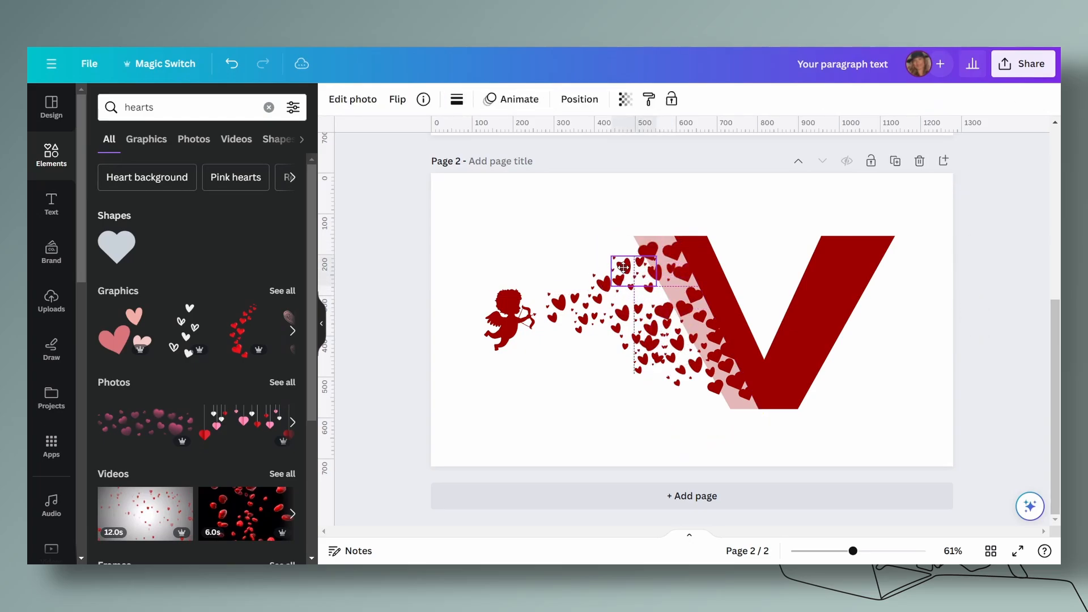
{"action": "left_click_drag", "start_coordinate": [671, 317], "coordinate": [686, 287]}
{"action": "left_click", "coordinate": [649, 347]}
{"action": "mouse_move", "coordinate": [649, 347]}
{"action": "left_mouse_down"}
{"action": "mouse_move", "coordinate": [627, 347]}
{"action": "mouse_move", "coordinate": [639, 340]}
{"action": "left_mouse_up"}
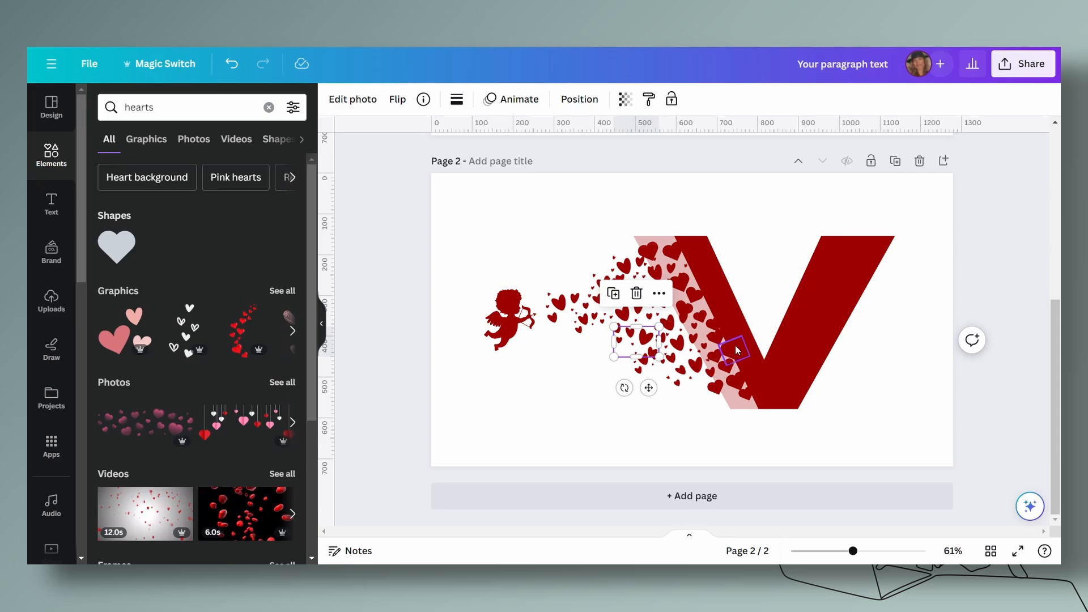
Step: Reposition and rotate single hearts on the faded strip at the V's lower end and upper corner
{"action": "left_click_drag", "start_coordinate": [736, 350], "coordinate": [741, 384]}
{"action": "double_click", "coordinate": [736, 382]}
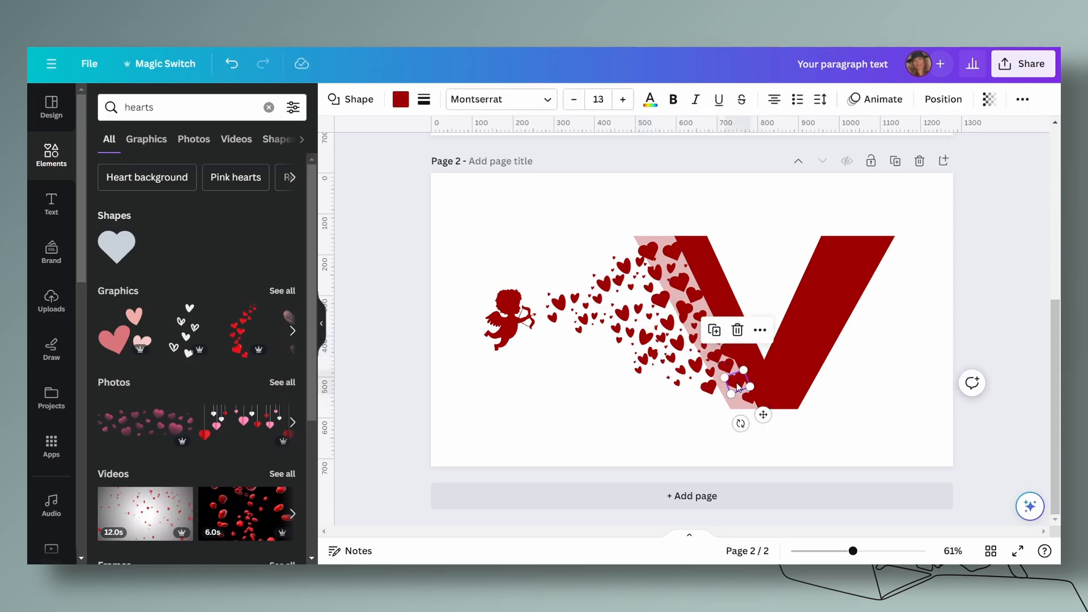
{"action": "left_click_drag", "start_coordinate": [740, 423], "coordinate": [722, 419]}
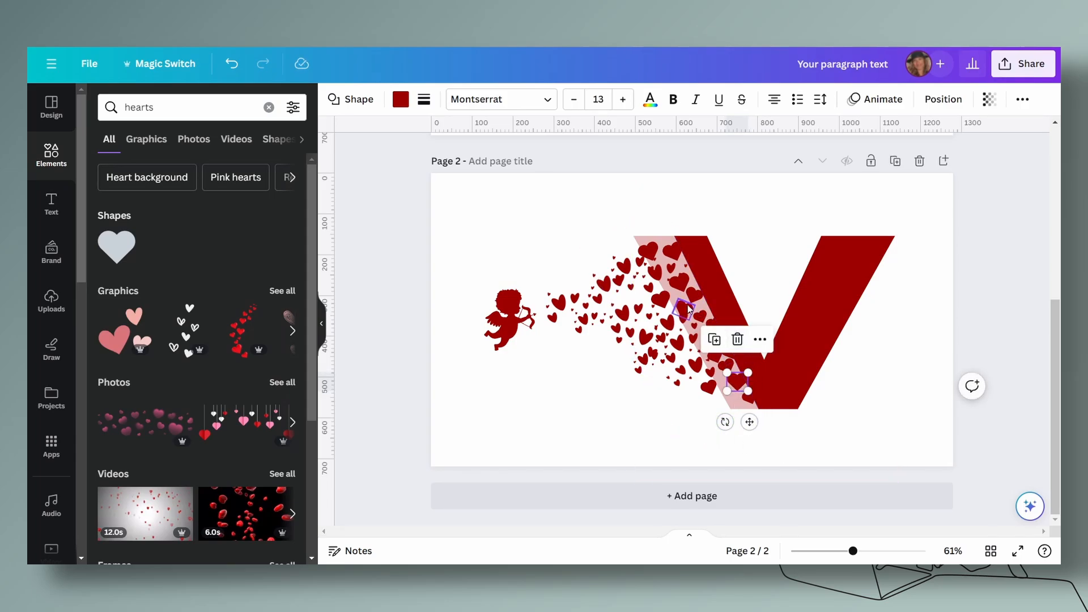
{"action": "left_click_drag", "start_coordinate": [736, 381], "coordinate": [652, 258]}
{"action": "left_click", "coordinate": [678, 260]}
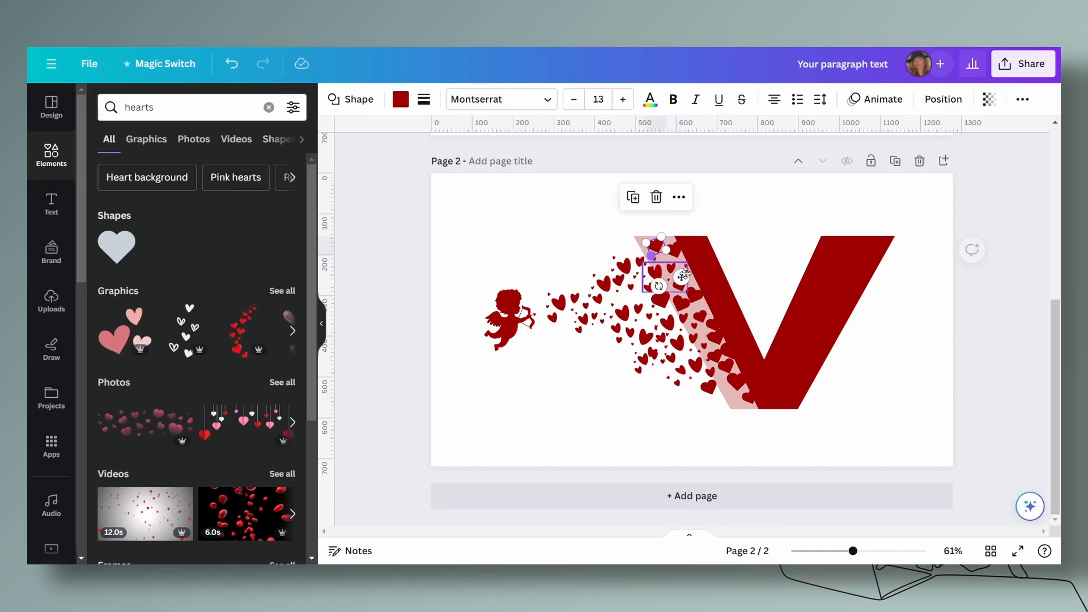
{"action": "left_click", "coordinate": [807, 310]}
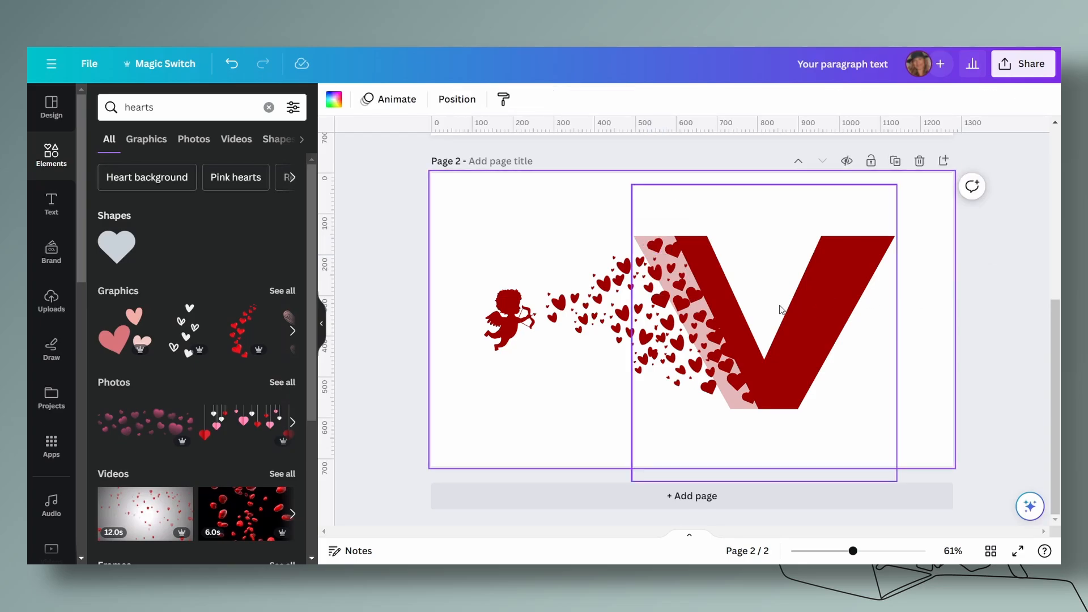
Step: Reposition a single heart on the V's faded edge and raise the tilted rectangle's transparency value to 100
{"action": "left_click_drag", "start_coordinate": [688, 283], "coordinate": [698, 290]}
{"action": "left_click", "coordinate": [928, 352]}
{"action": "left_click", "coordinate": [632, 236]}
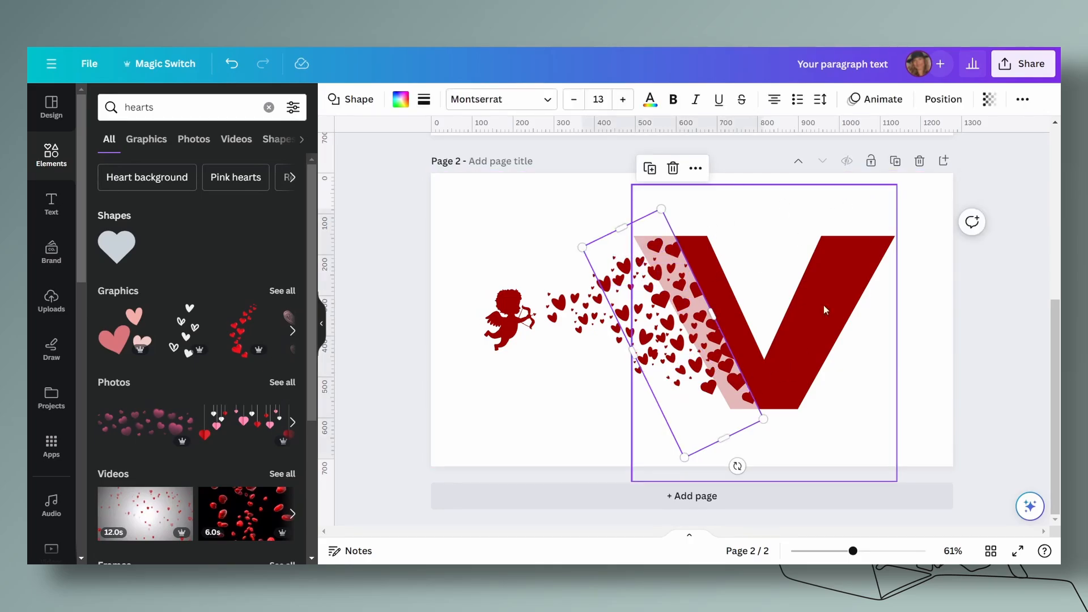
{"action": "left_click", "coordinate": [989, 99]}
{"action": "left_click_drag", "start_coordinate": [954, 154], "coordinate": [1012, 155]}
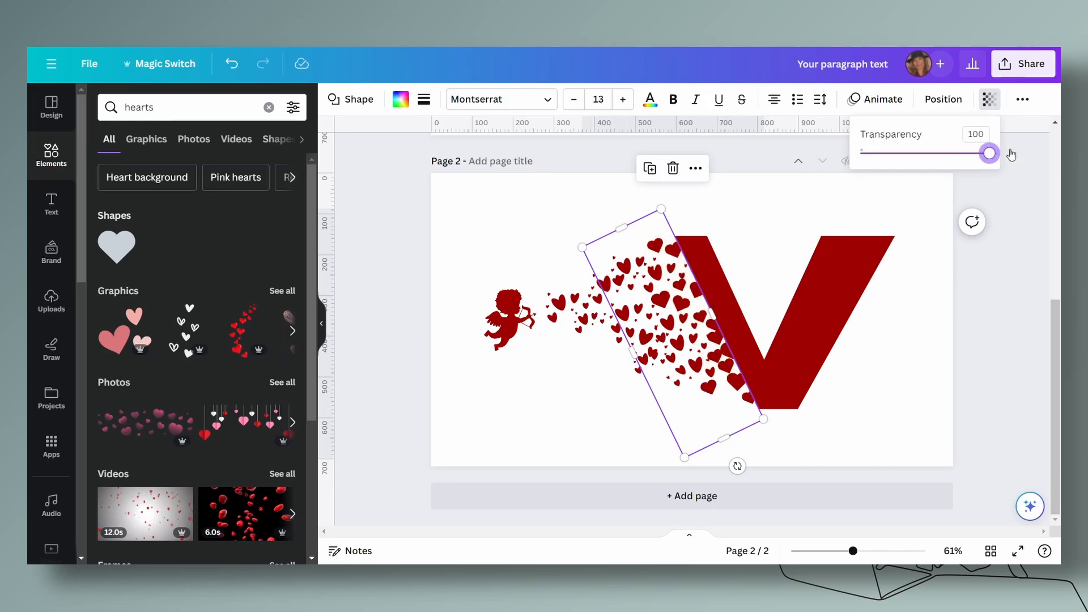
{"action": "left_click", "coordinate": [1015, 155]}
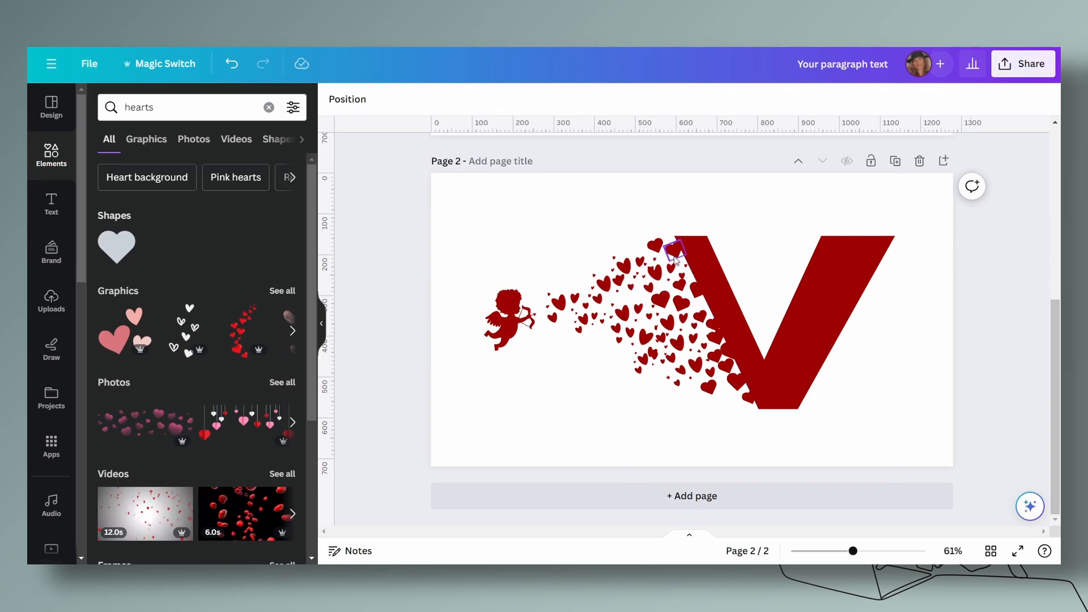
Step: Lower the tilted rectangle's transparency value slightly so the V's edge shows through as a faint strip
{"action": "left_click", "coordinate": [649, 235]}
{"action": "left_click", "coordinate": [989, 99]}
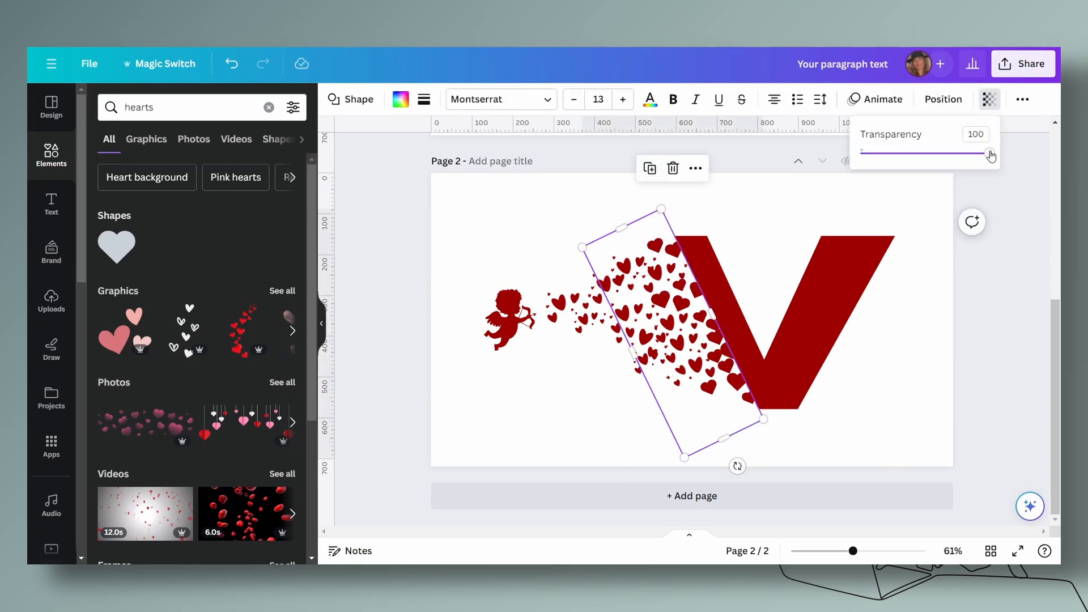
{"action": "left_click_drag", "start_coordinate": [991, 156], "coordinate": [969, 157]}
{"action": "key", "text": "Escape"}
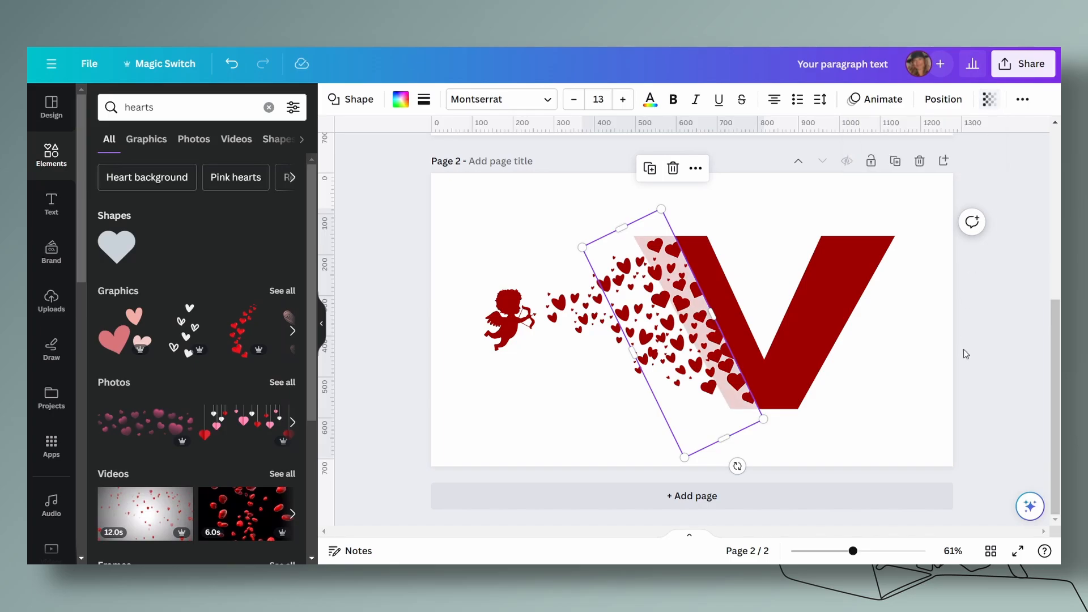
Step: Group the cupid, hearts, rectangle and V, scale the group down to less than half its size and centre it vertically
{"action": "left_click_drag", "start_coordinate": [993, 377], "coordinate": [369, 192]}
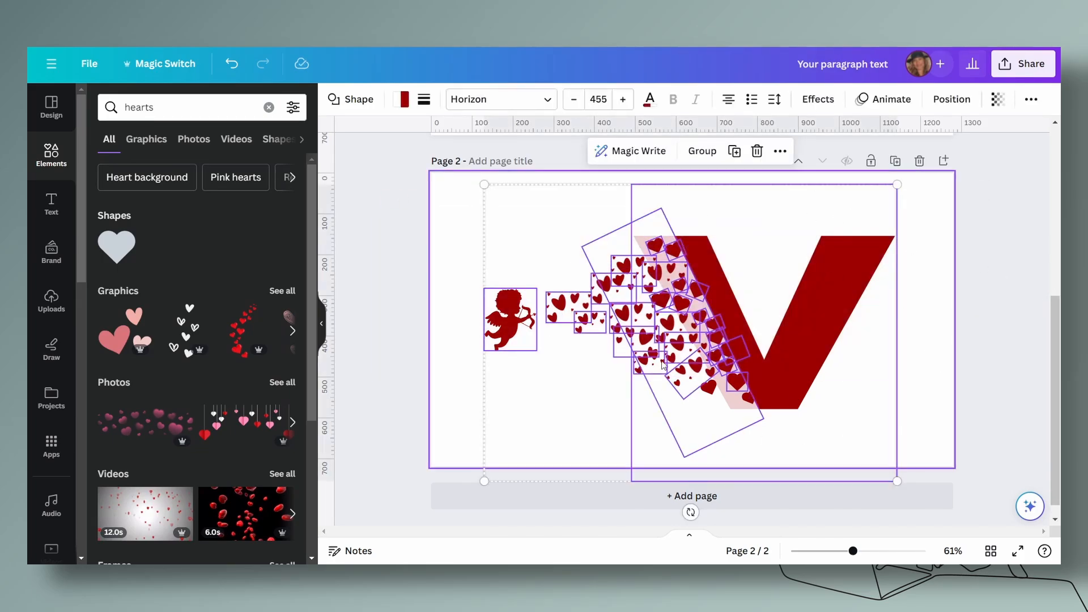
{"action": "left_click", "coordinate": [703, 152]}
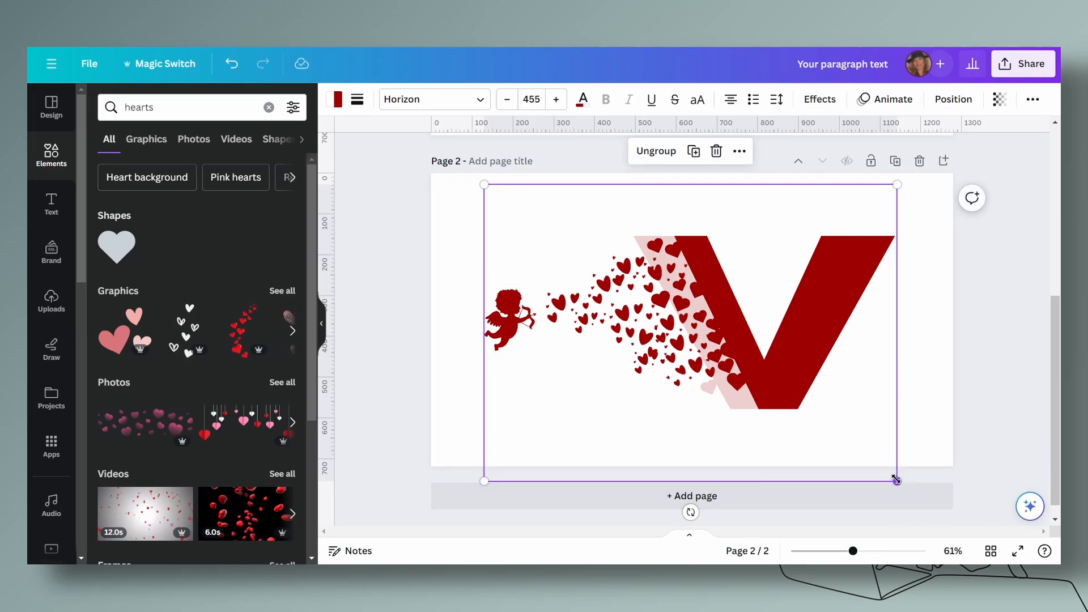
{"action": "left_click_drag", "start_coordinate": [896, 481], "coordinate": [685, 325]}
{"action": "left_click_drag", "start_coordinate": [630, 275], "coordinate": [633, 353]}
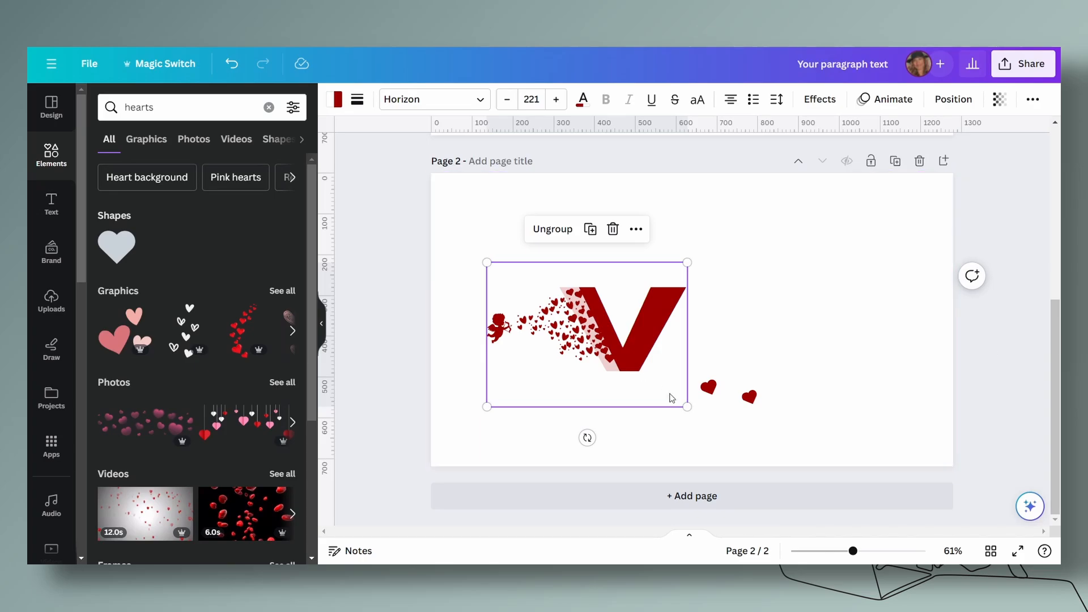
{"action": "left_click_drag", "start_coordinate": [685, 402], "coordinate": [702, 387]}
Step: Select the two leftover single hearts together, shrink them and move them to the V's lower end
{"action": "left_click", "coordinate": [747, 396]}
{"action": "left_click", "coordinate": [708, 387], "text": "shift"}
{"action": "left_click_drag", "start_coordinate": [731, 427], "coordinate": [622, 412]}
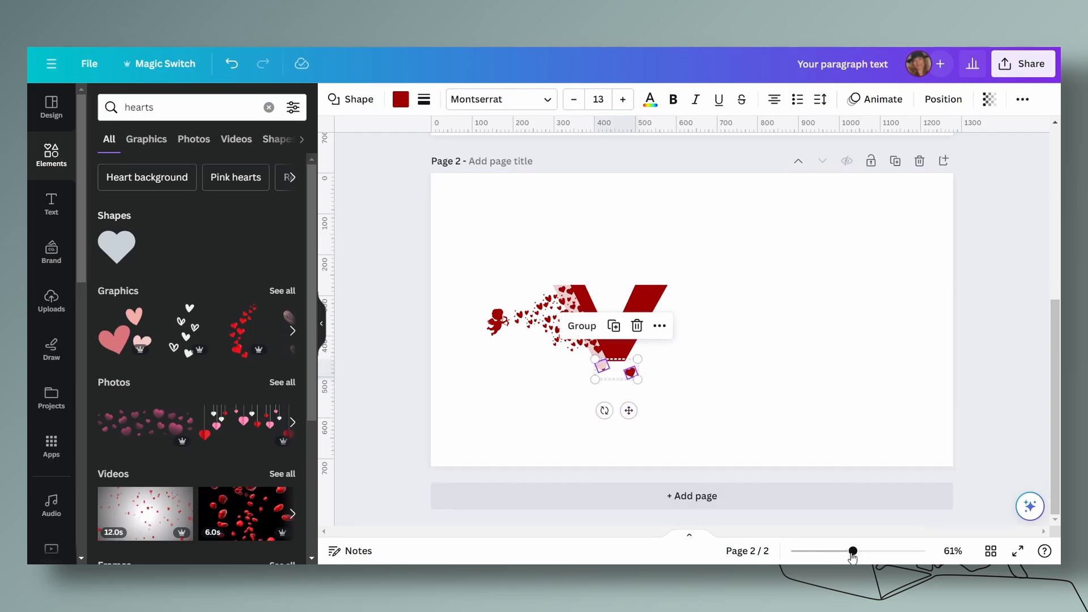
{"action": "left_click_drag", "start_coordinate": [853, 552], "coordinate": [875, 552]}
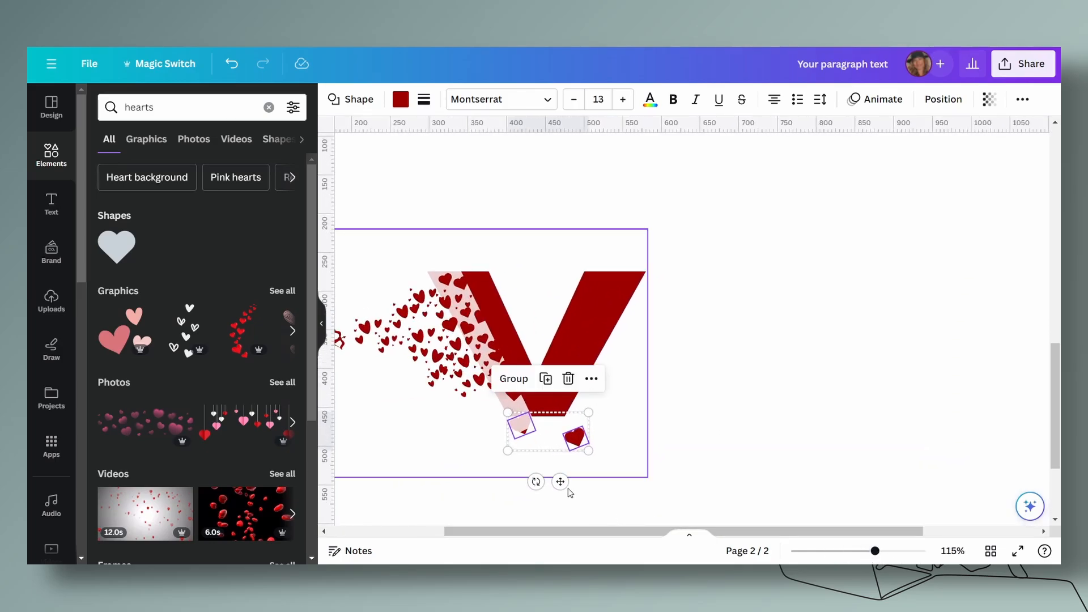
{"action": "left_click_drag", "start_coordinate": [560, 482], "coordinate": [533, 458]}
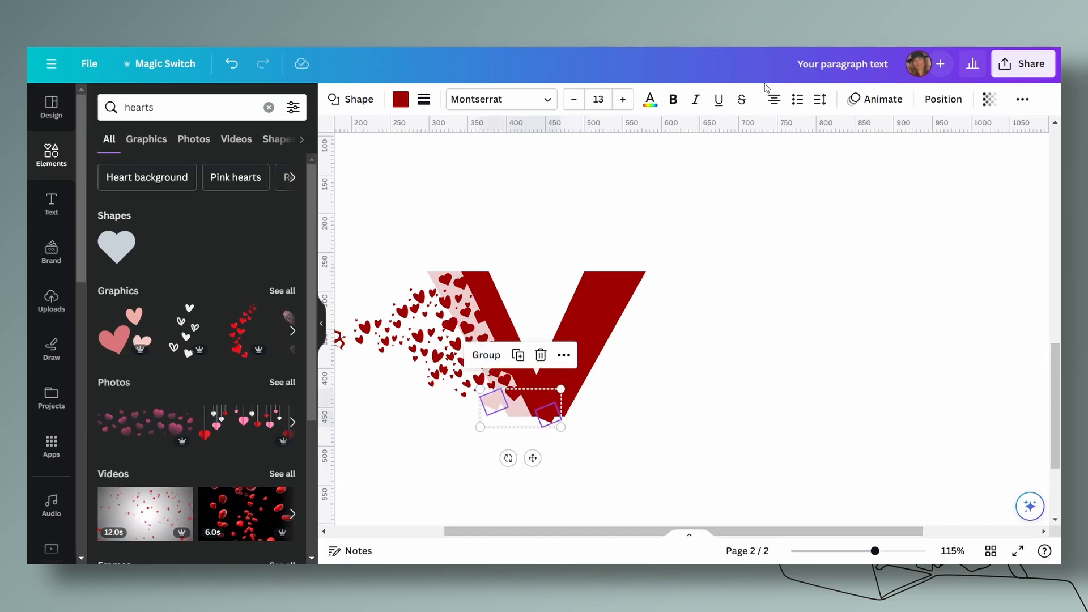
Step: Bring the two single hearts to the front and fit them onto the V's faded lower strip
{"action": "left_click", "coordinate": [941, 100]}
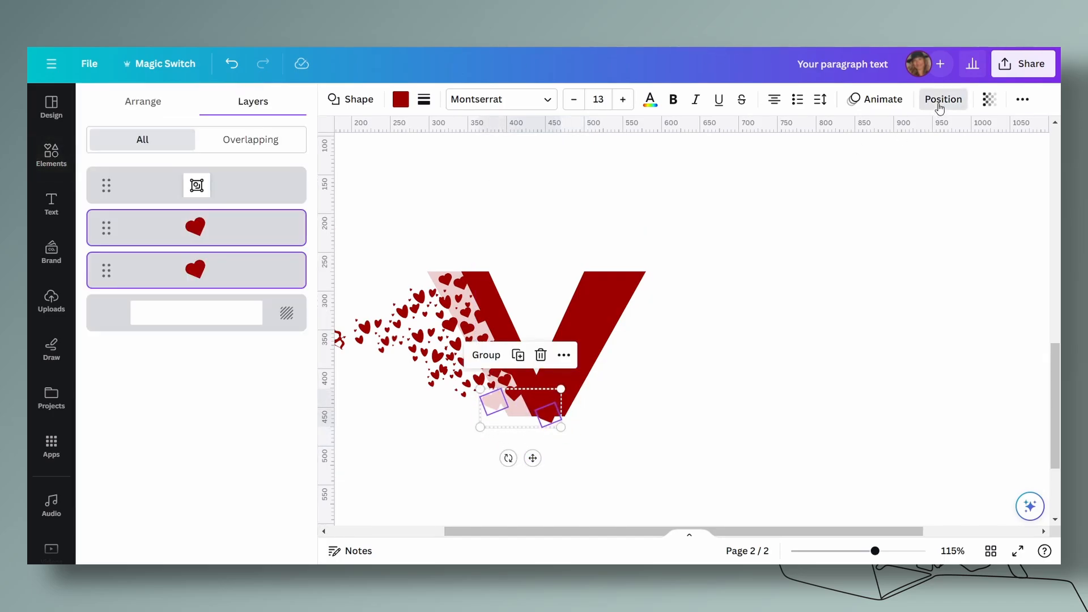
{"action": "left_click", "coordinate": [143, 101]}
{"action": "left_click", "coordinate": [117, 163]}
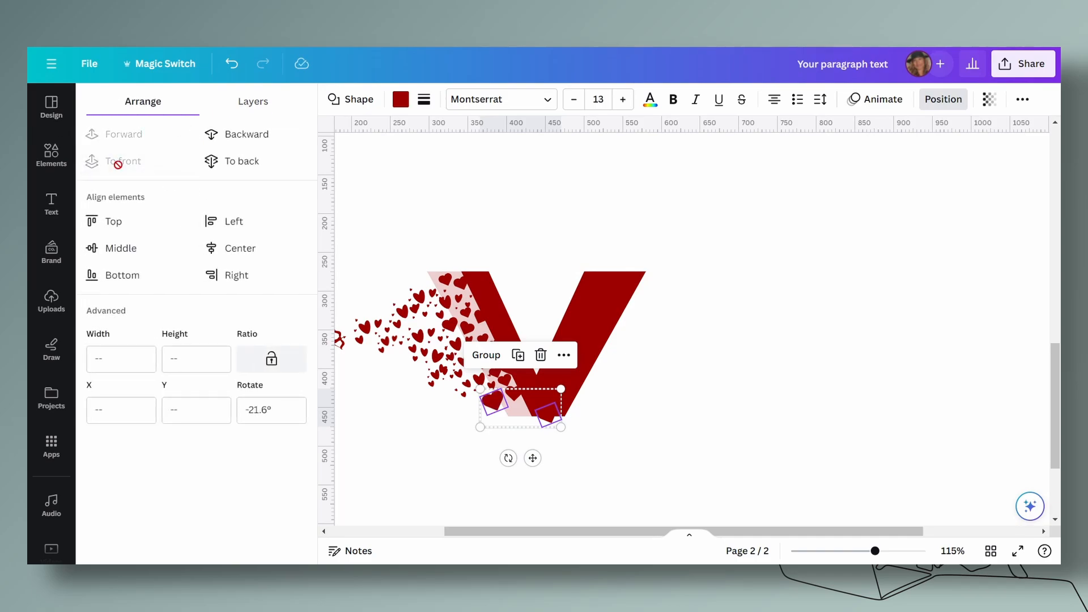
{"action": "left_click_drag", "start_coordinate": [494, 400], "coordinate": [498, 401]}
{"action": "left_click", "coordinate": [789, 355]}
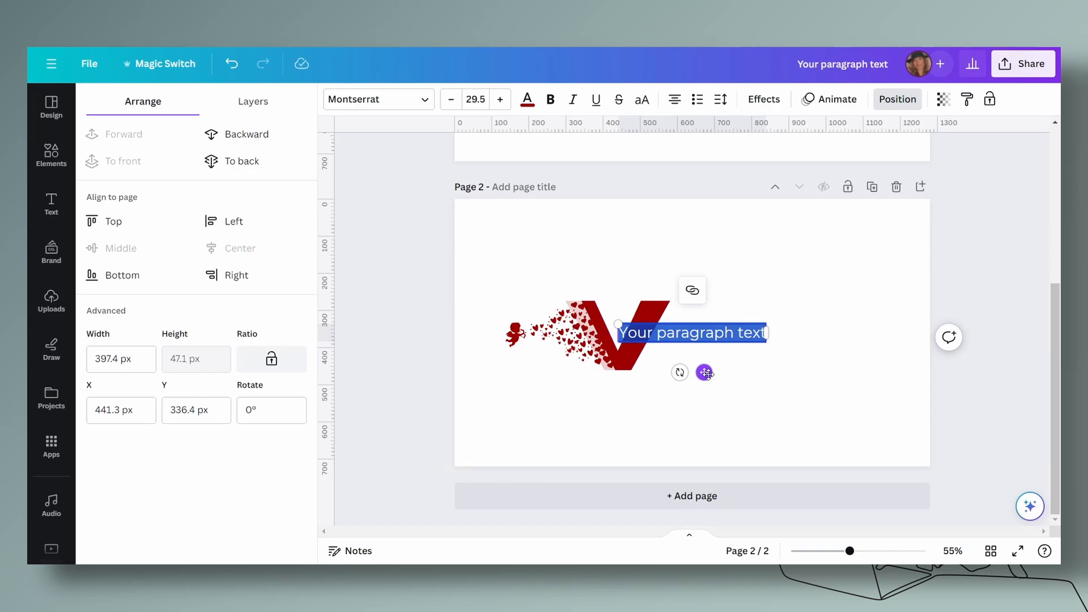
Step: Replace the placeholder text with "alentines", enlarge it to font size 94.8 and place it directly after the V
{"action": "left_click_drag", "start_coordinate": [705, 373], "coordinate": [743, 396]}
{"action": "double_click", "coordinate": [759, 347]}
{"action": "triple_click", "coordinate": [759, 356]}
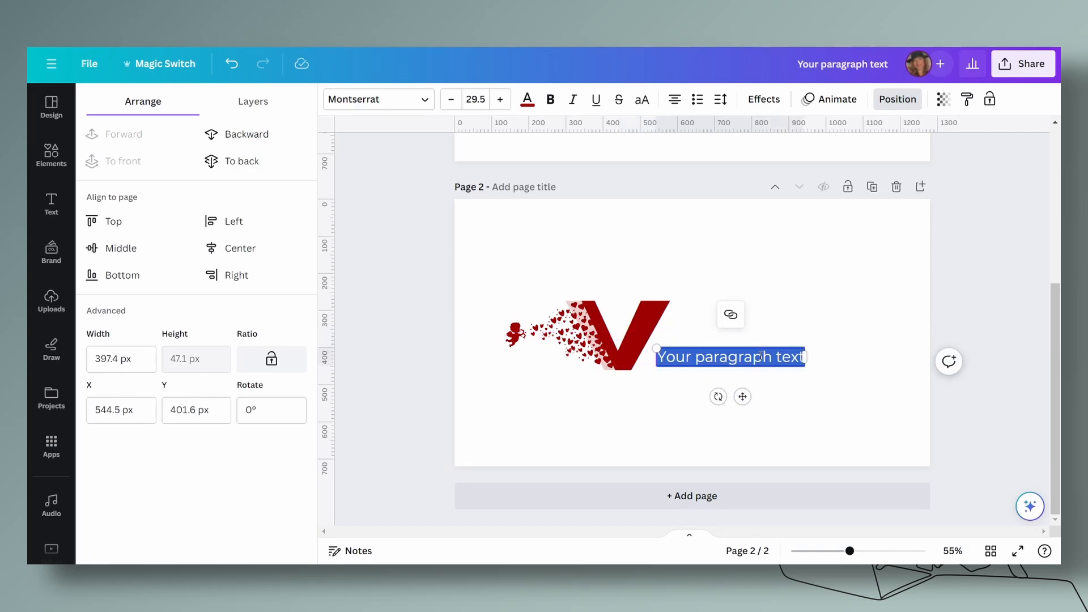
{"action": "type", "text": "alentines"}
{"action": "left_click_drag", "start_coordinate": [706, 349], "coordinate": [786, 367]}
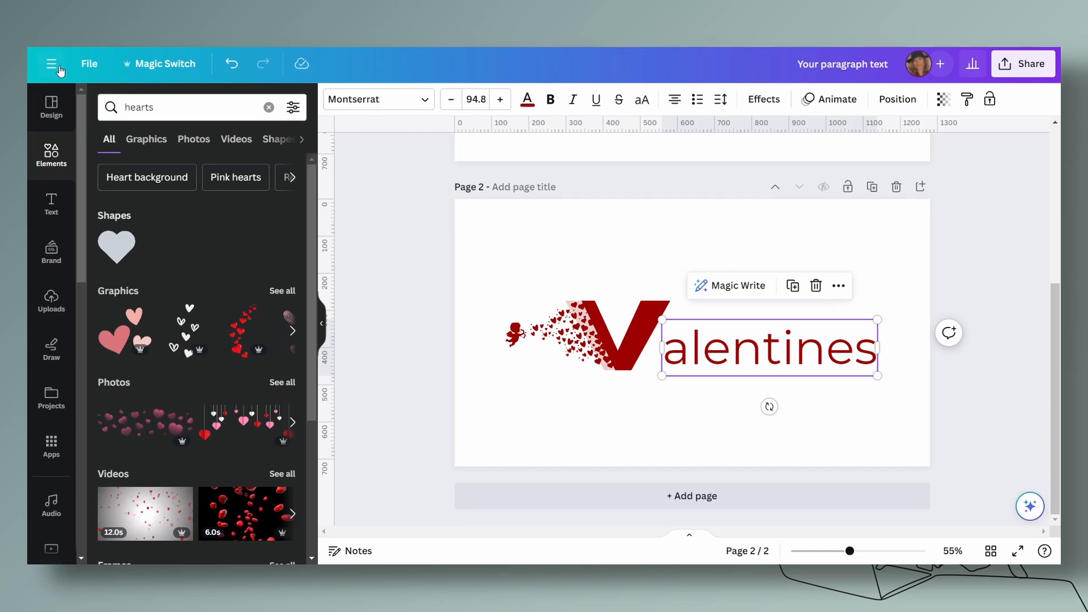
Step: Add a horizontal guide with the rulers shown and align it with the base of the V
{"action": "left_click", "coordinate": [83, 64]}
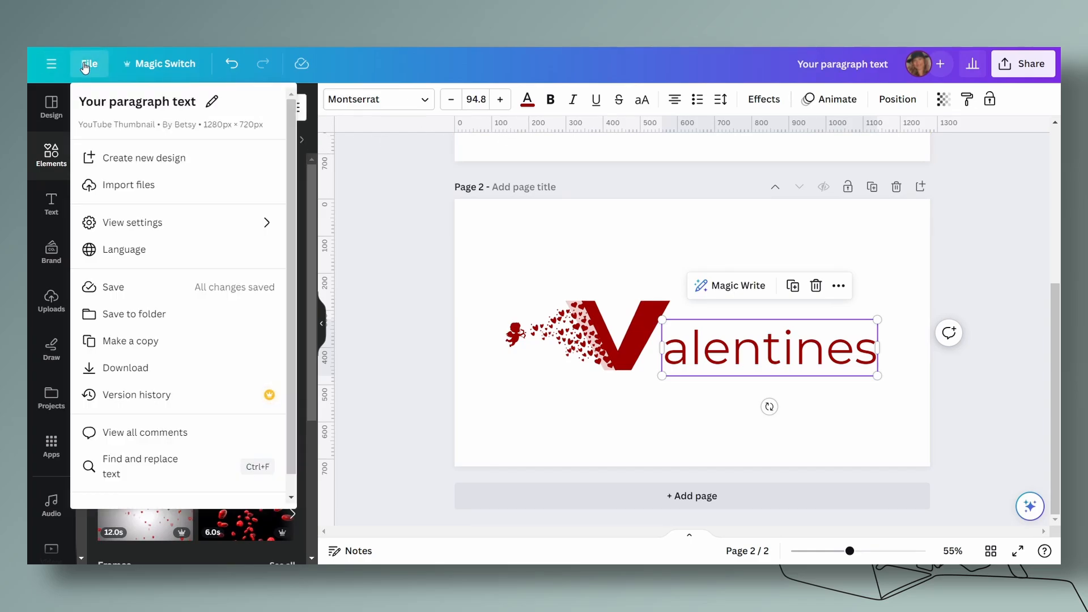
{"action": "mouse_move", "coordinate": [144, 231]}
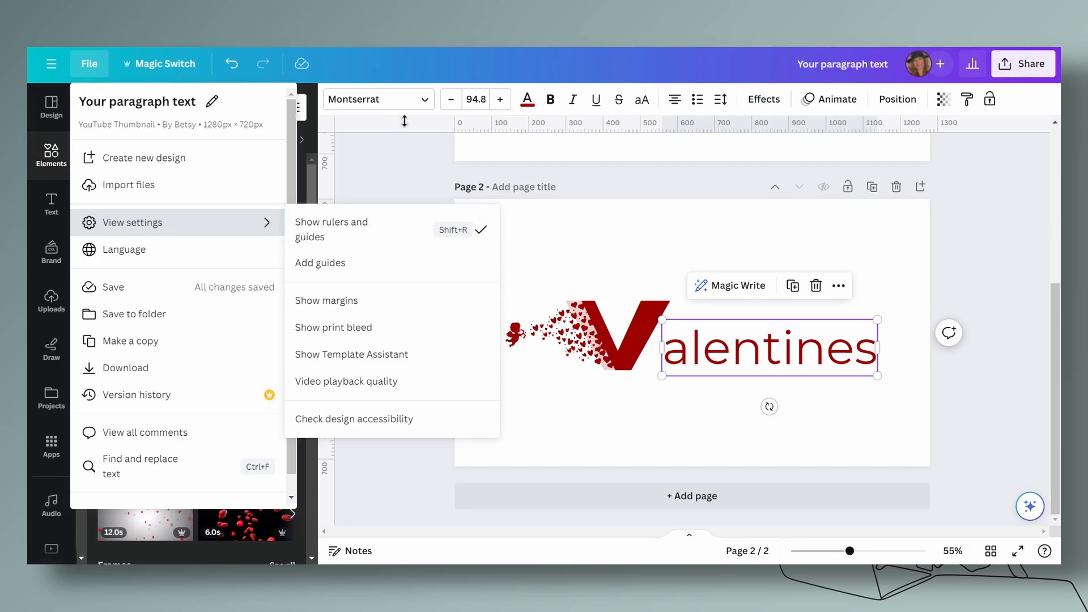
{"action": "left_click_drag", "start_coordinate": [405, 131], "coordinate": [411, 242]}
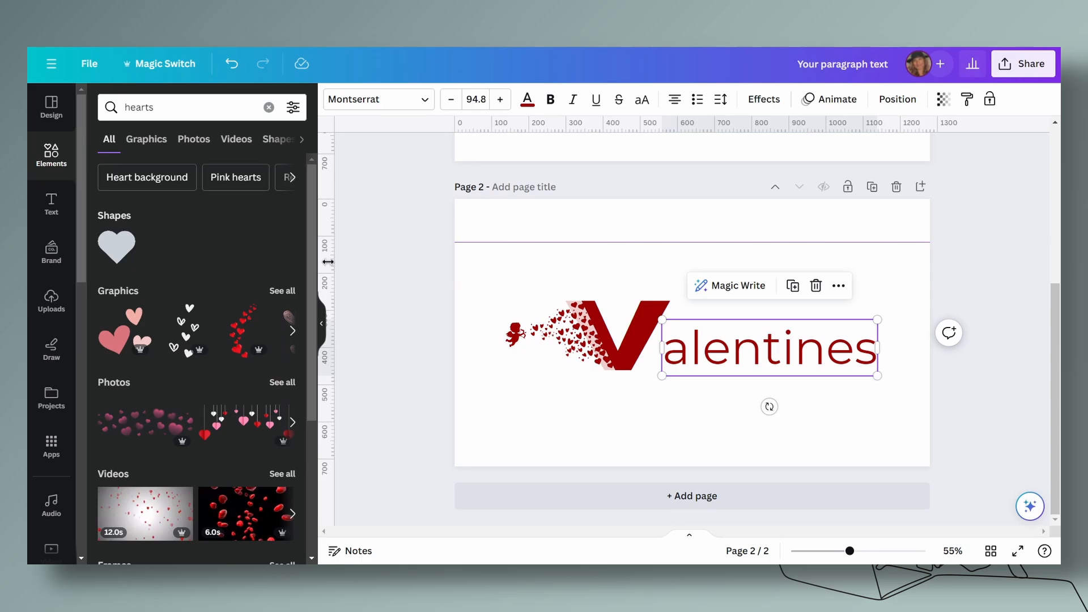
{"action": "mouse_move", "coordinate": [328, 261]}
{"action": "left_mouse_down"}
{"action": "mouse_move", "coordinate": [492, 251]}
{"action": "mouse_move", "coordinate": [327, 246]}
{"action": "left_mouse_up"}
{"action": "left_click_drag", "start_coordinate": [849, 553], "coordinate": [870, 553]}
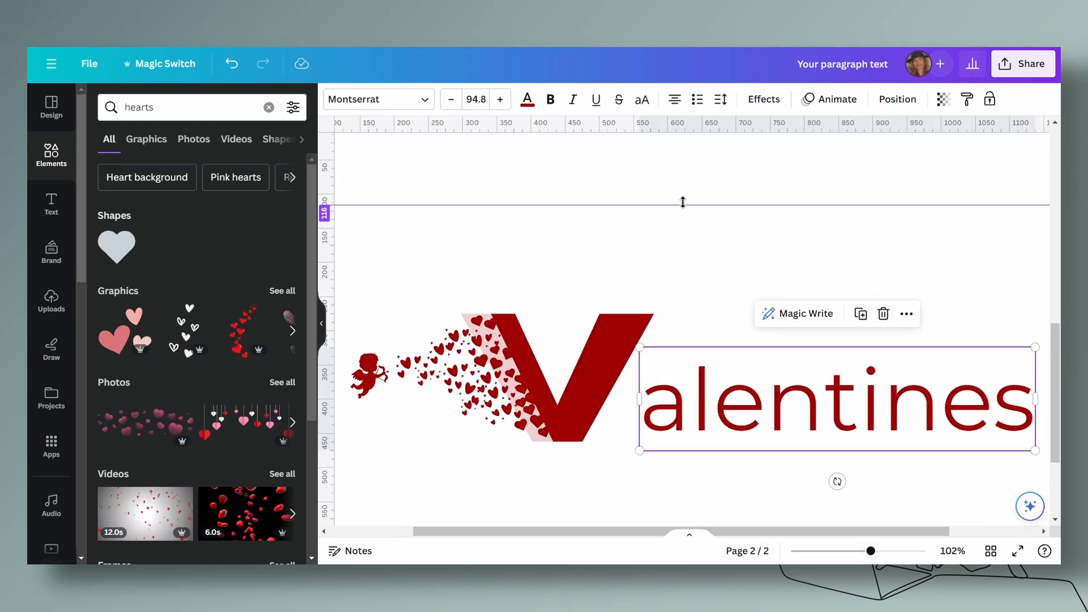
{"action": "left_click_drag", "start_coordinate": [688, 204], "coordinate": [692, 441]}
Step: Move the "alentines" text closer to the V and rest its baseline on the guide
{"action": "left_click", "coordinate": [860, 397]}
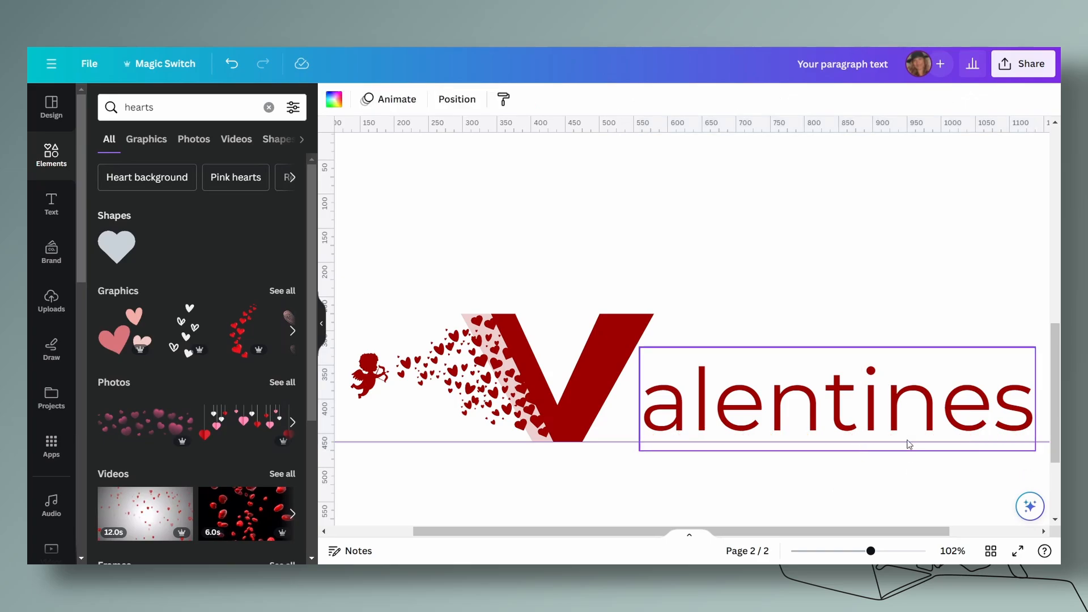
{"action": "mouse_move", "coordinate": [890, 387]}
{"action": "left_mouse_down"}
{"action": "mouse_move", "coordinate": [844, 396]}
{"action": "mouse_move", "coordinate": [857, 396]}
{"action": "left_mouse_up"}
{"action": "left_click", "coordinate": [888, 482]}
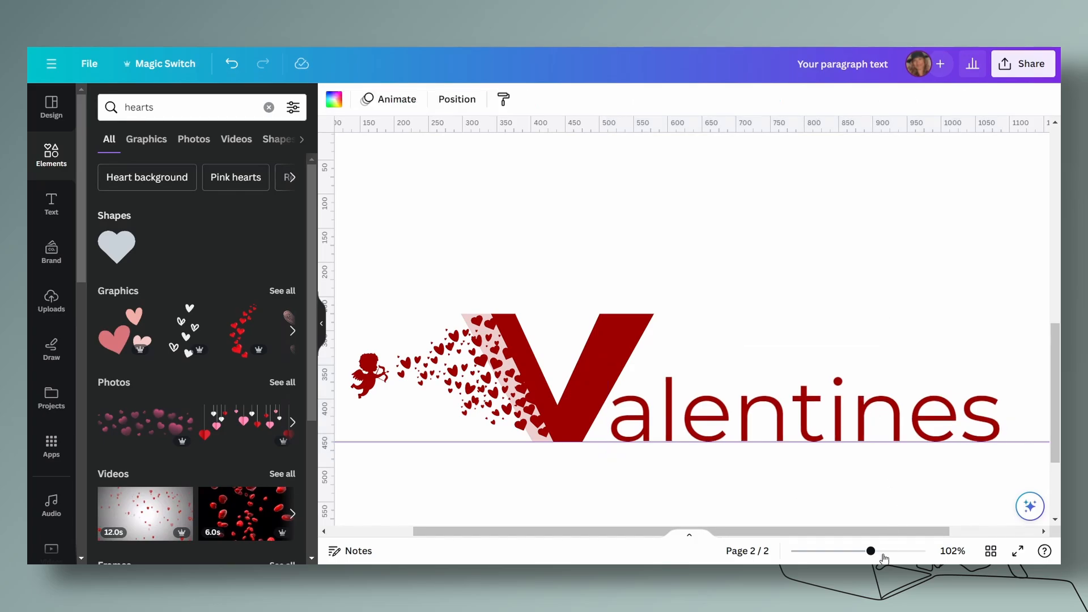
Step: Remove the horizontal guide from the page and view the finished Valentines lettering
{"action": "left_click_drag", "start_coordinate": [870, 551], "coordinate": [844, 553]}
{"action": "mouse_move", "coordinate": [881, 383]}
{"action": "left_mouse_down"}
{"action": "mouse_move", "coordinate": [879, 207]}
{"action": "mouse_move", "coordinate": [938, 211]}
{"action": "left_mouse_up"}
{"action": "left_click", "coordinate": [1023, 366]}
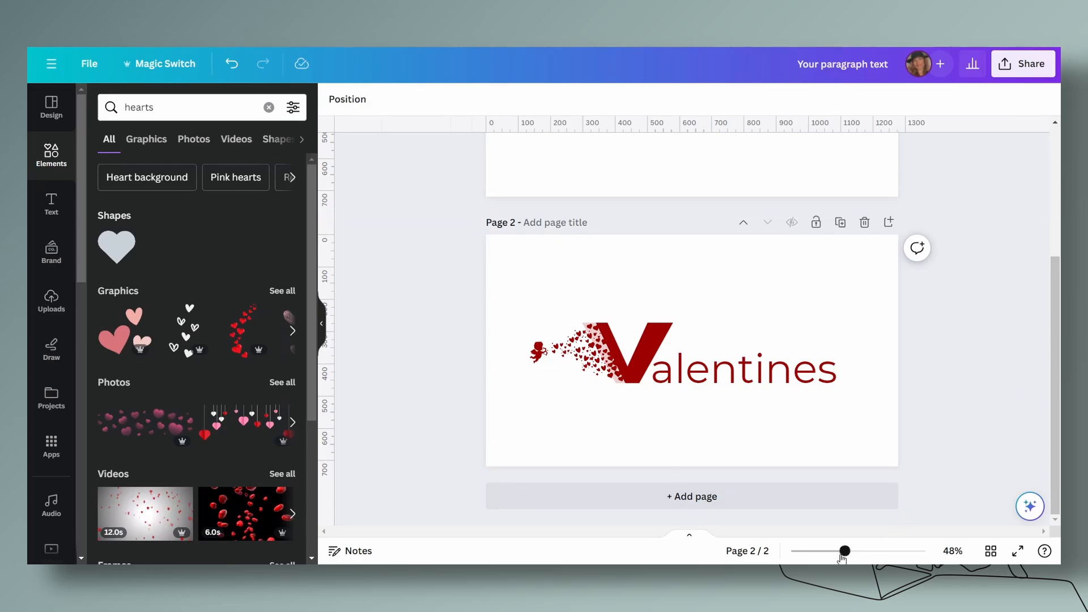
{"action": "left_click_drag", "start_coordinate": [842, 558], "coordinate": [861, 558]}
{"action": "scroll", "coordinate": [905, 446], "scroll_direction": "down", "scroll_amount": 1}
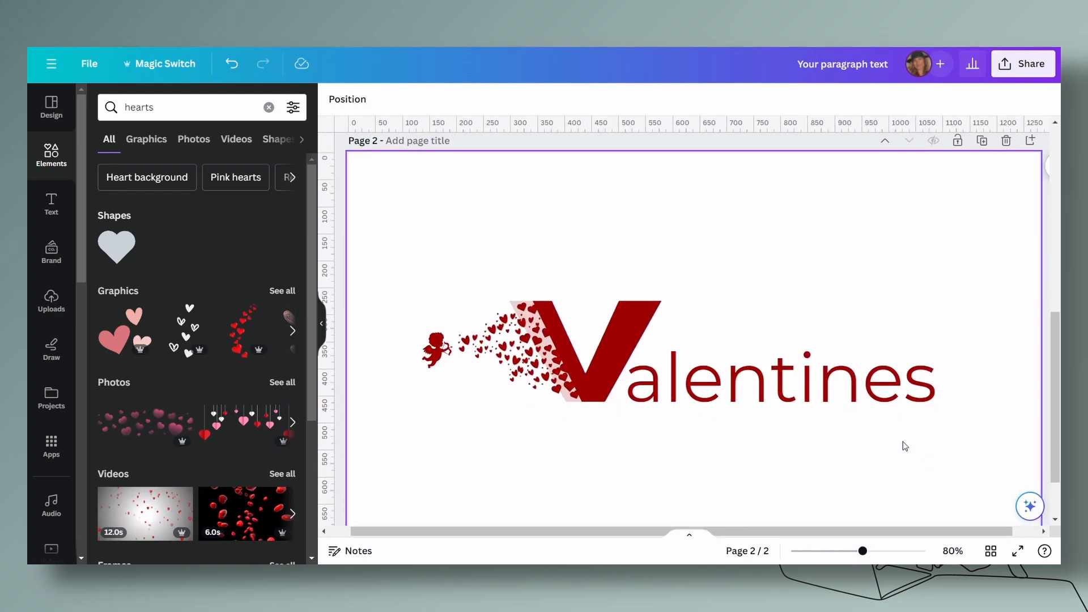
{"action": "scroll", "coordinate": [905, 446], "scroll_direction": "down", "scroll_amount": 1}
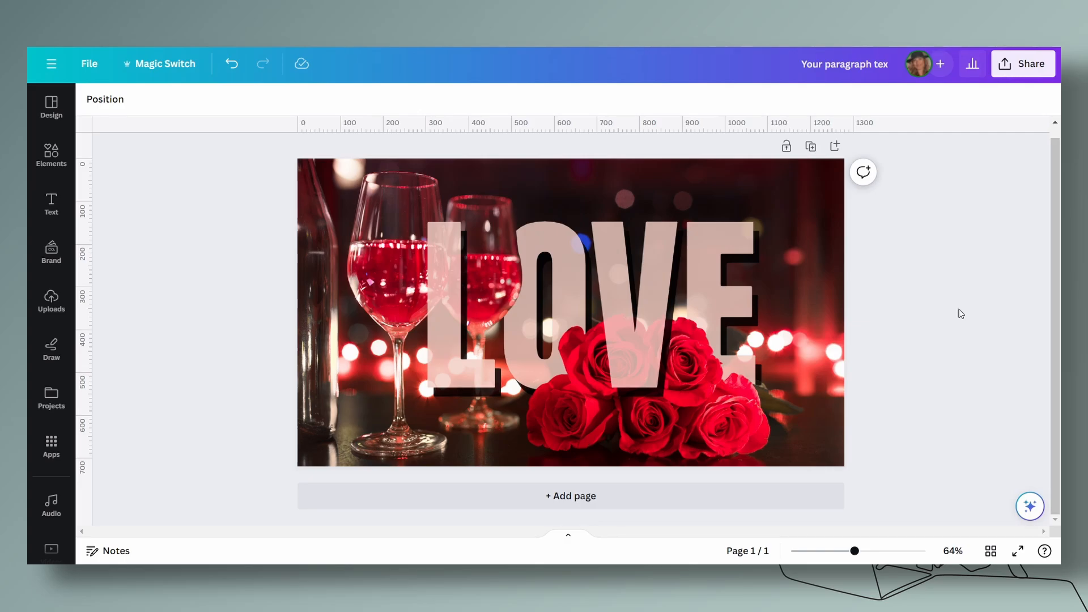
Step: Add a second page to the LOVE design and fill it with the recently used photo of wine glasses and roses
{"action": "left_click", "coordinate": [573, 499]}
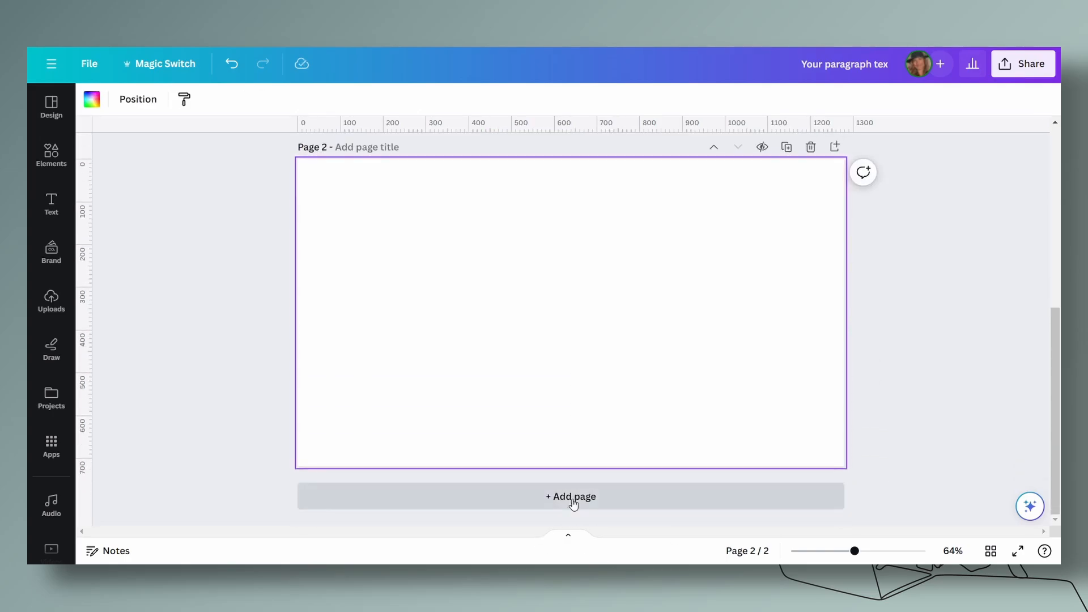
{"action": "left_click", "coordinate": [52, 154]}
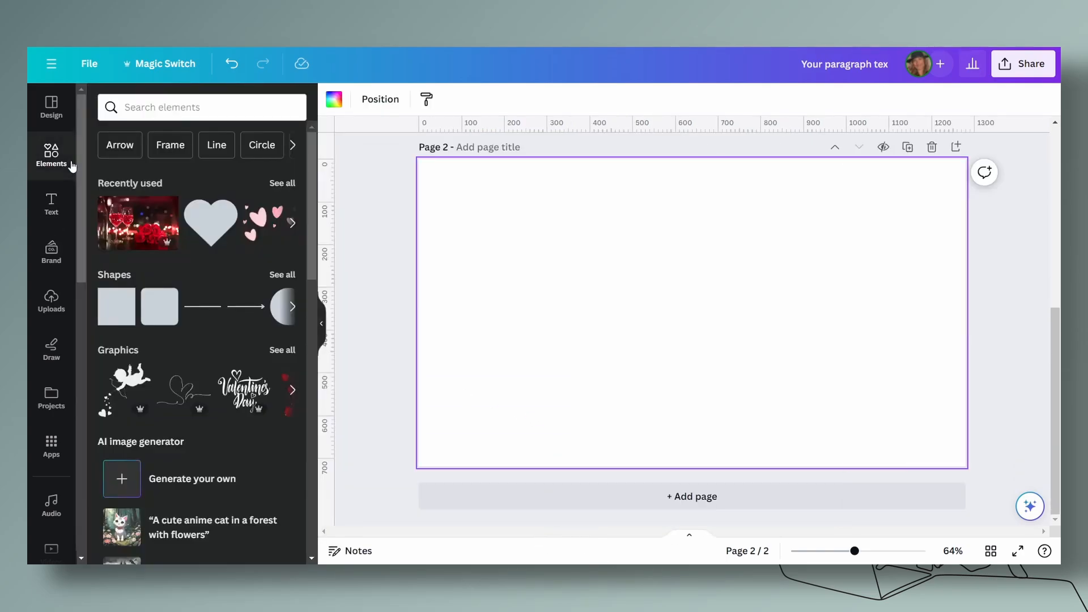
{"action": "left_click", "coordinate": [138, 224]}
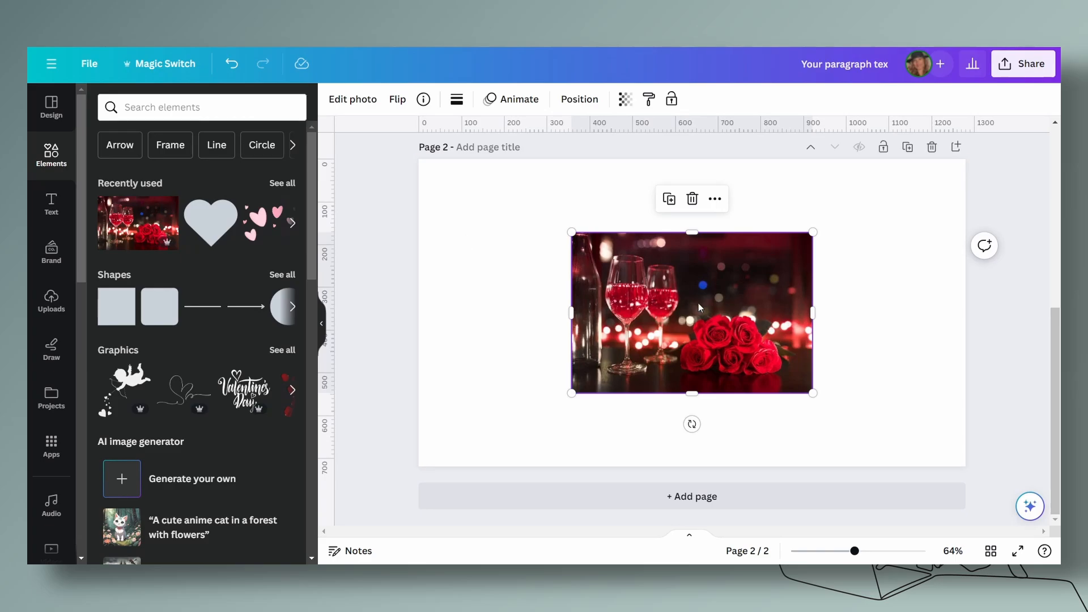
{"action": "left_click_drag", "start_coordinate": [699, 308], "coordinate": [541, 233]}
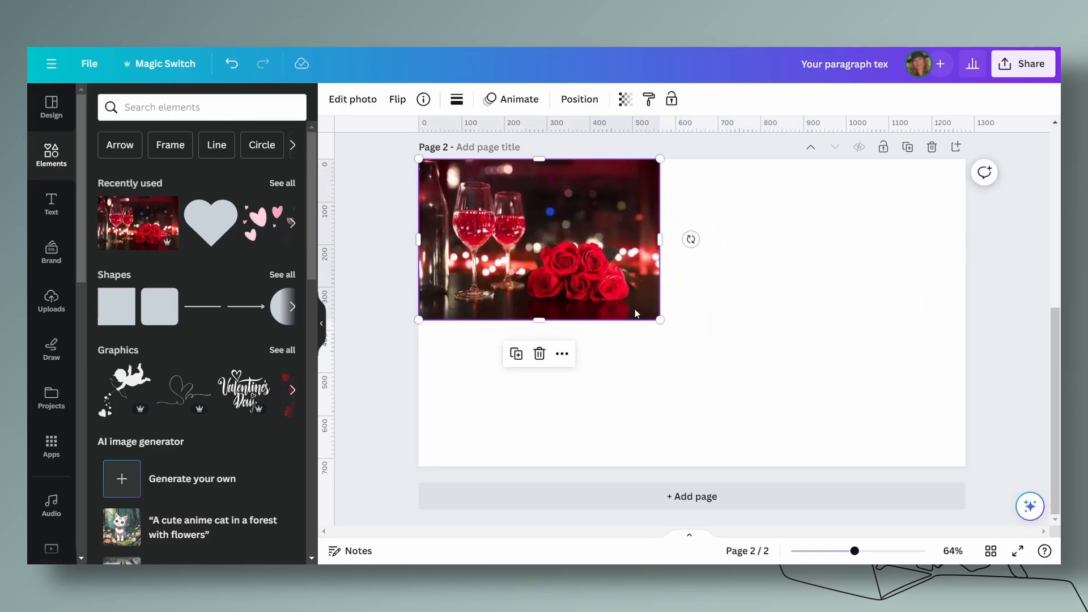
{"action": "left_click_drag", "start_coordinate": [659, 319], "coordinate": [912, 423]}
{"action": "left_click_drag", "start_coordinate": [879, 312], "coordinate": [966, 312]}
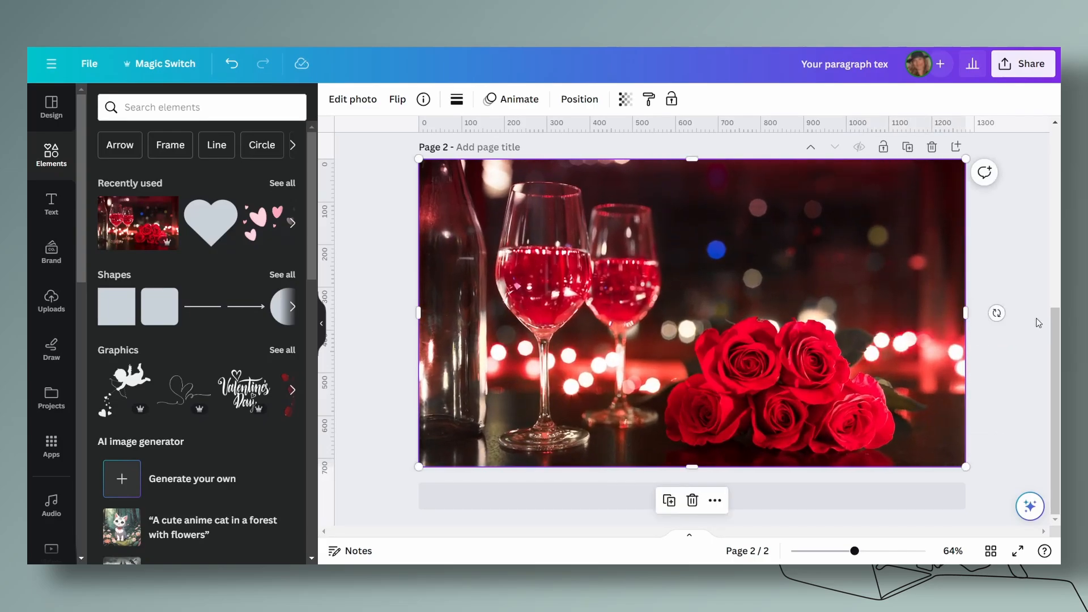
{"action": "left_click", "coordinate": [1031, 326]}
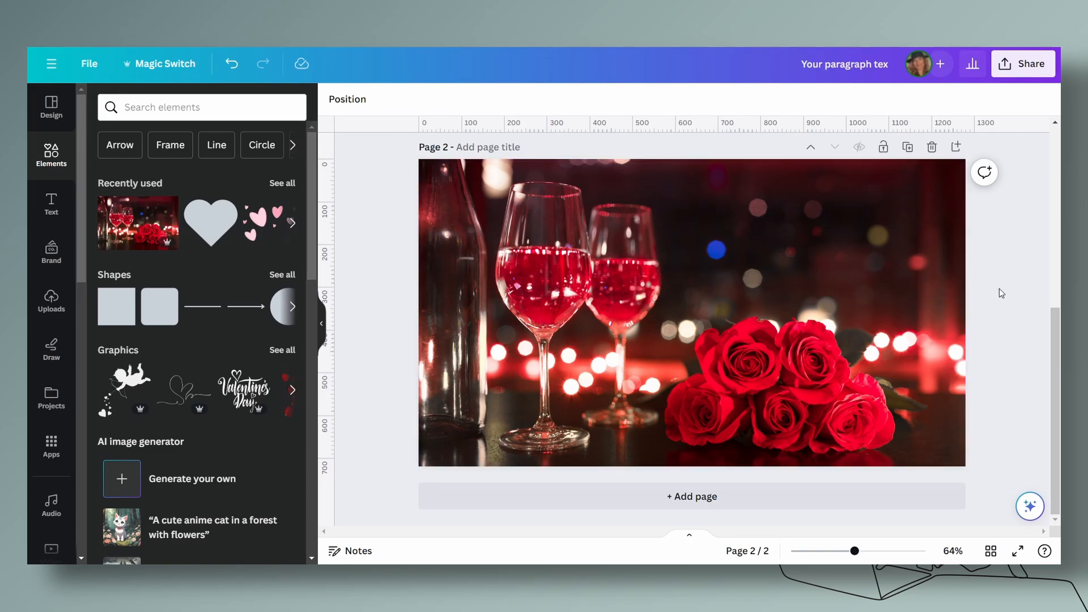
Step: Lock the wine glasses and roses photo in place as the background of page 2
{"action": "scroll", "coordinate": [998, 288], "scroll_direction": "up", "scroll_amount": 5}
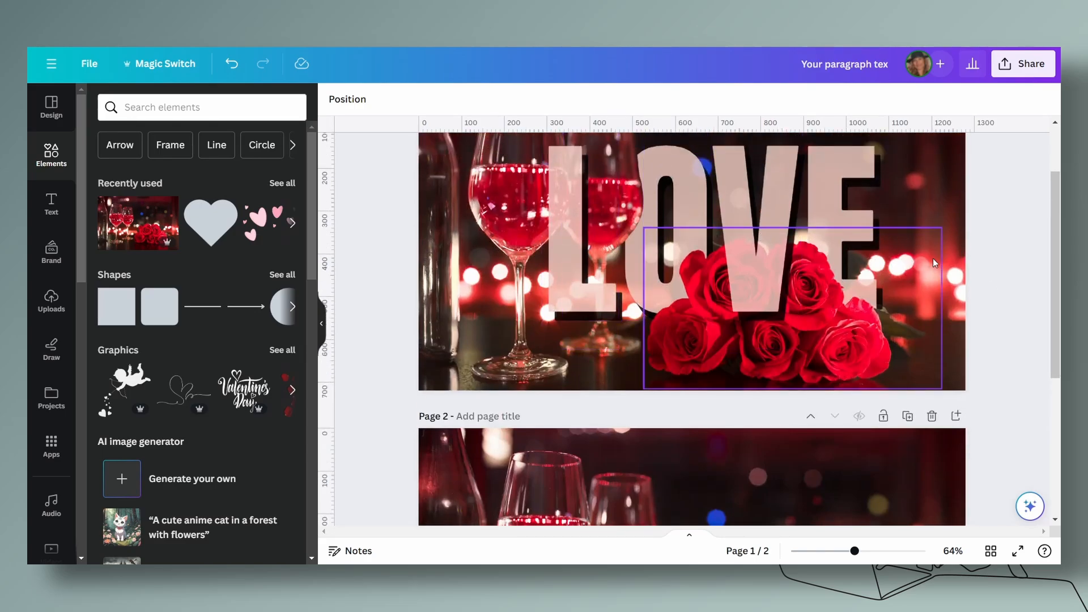
{"action": "scroll", "coordinate": [934, 262], "scroll_direction": "down", "scroll_amount": 5}
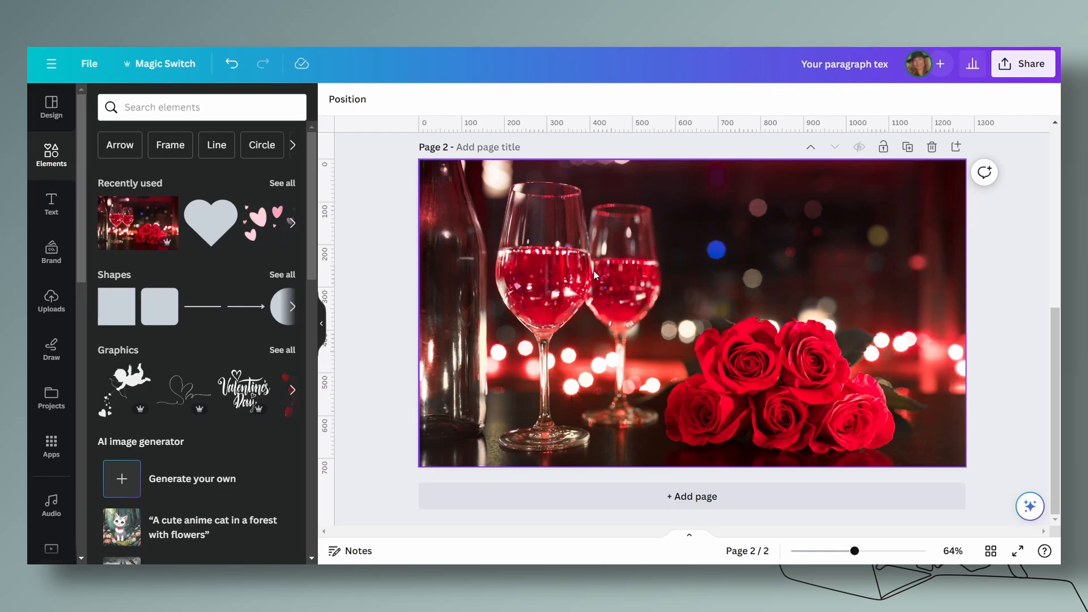
{"action": "scroll", "coordinate": [675, 297], "scroll_direction": "up", "scroll_amount": 5}
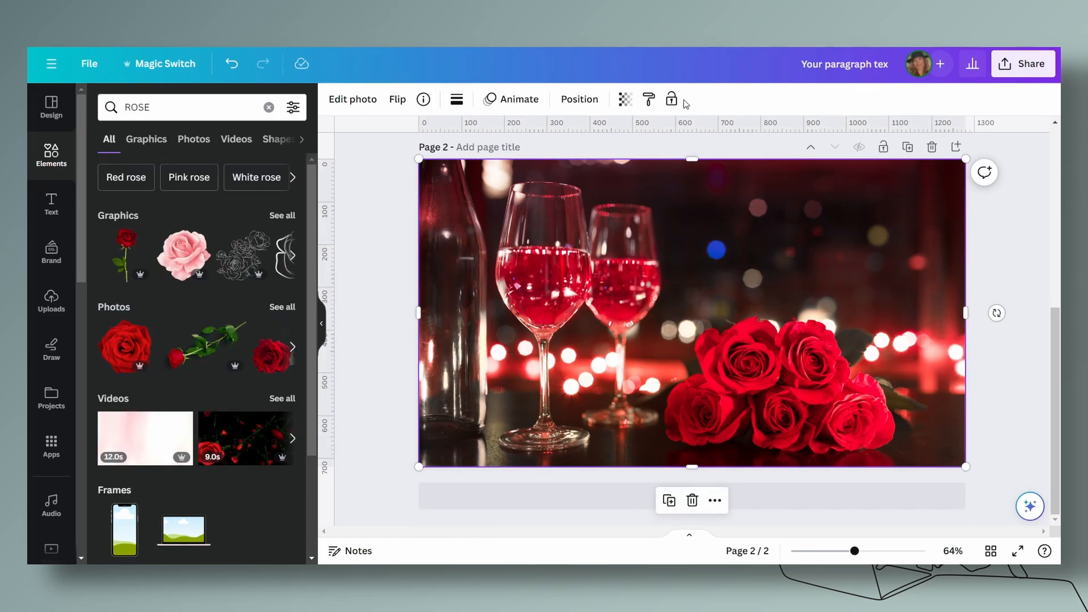
{"action": "left_click", "coordinate": [672, 100]}
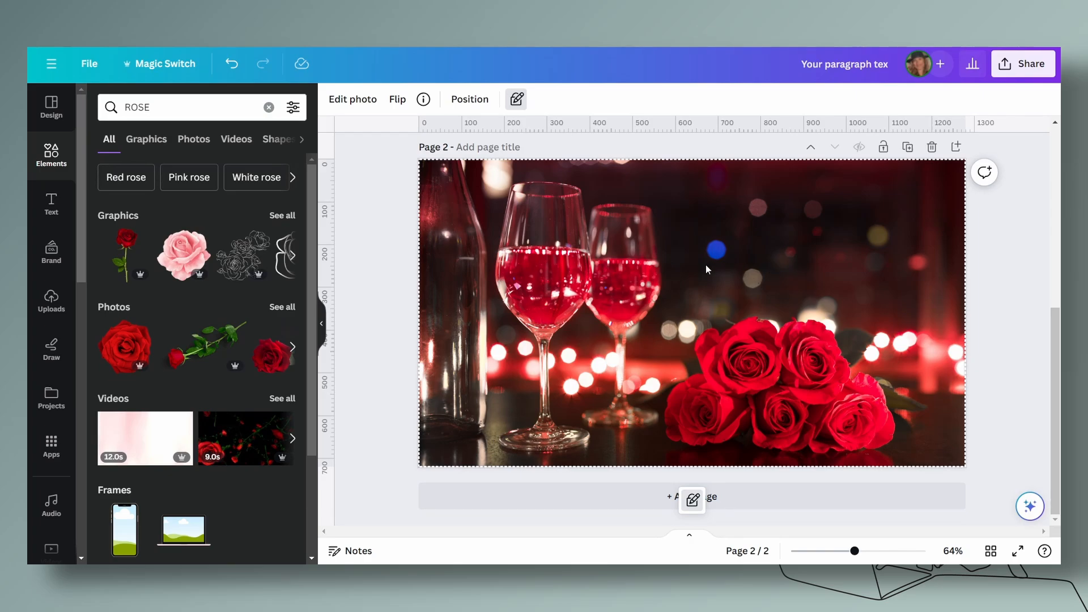
Step: Add the letter L as Anton text on page 2 and enlarge it to about size 320 over the wine glasses
{"action": "key", "text": "t"}
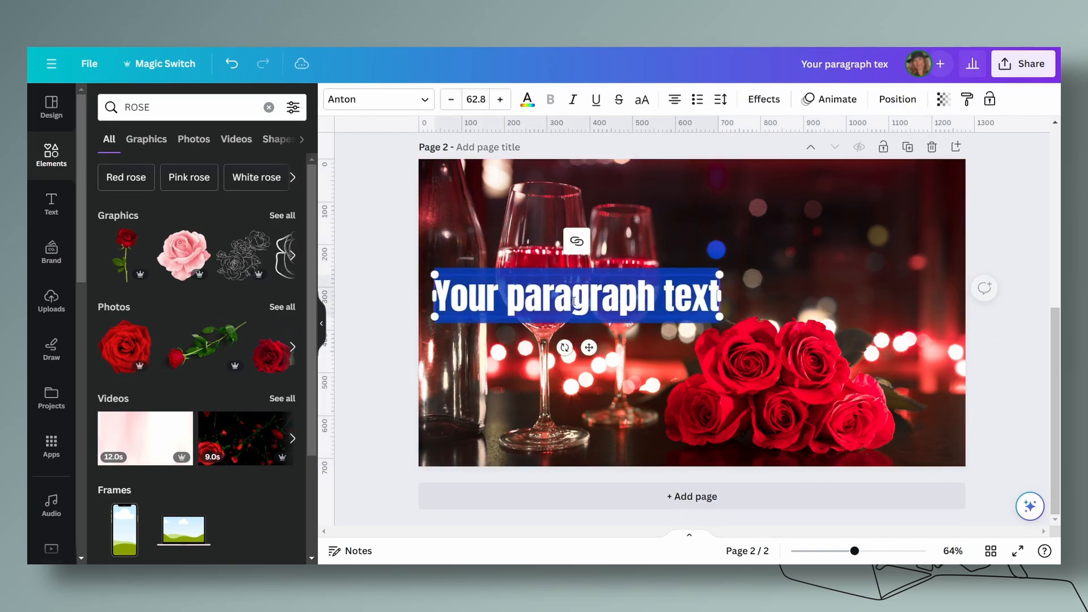
{"action": "key", "text": "BackSpace"}
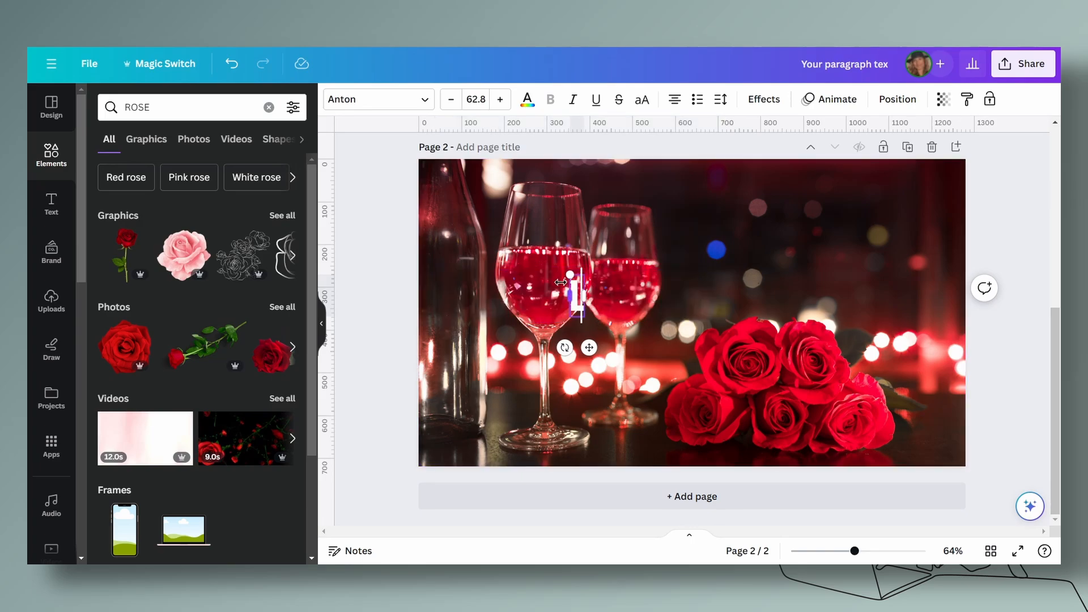
{"action": "type", "text": "L"}
{"action": "left_click_drag", "start_coordinate": [566, 274], "coordinate": [532, 164]}
{"action": "left_click_drag", "start_coordinate": [565, 244], "coordinate": [601, 322]}
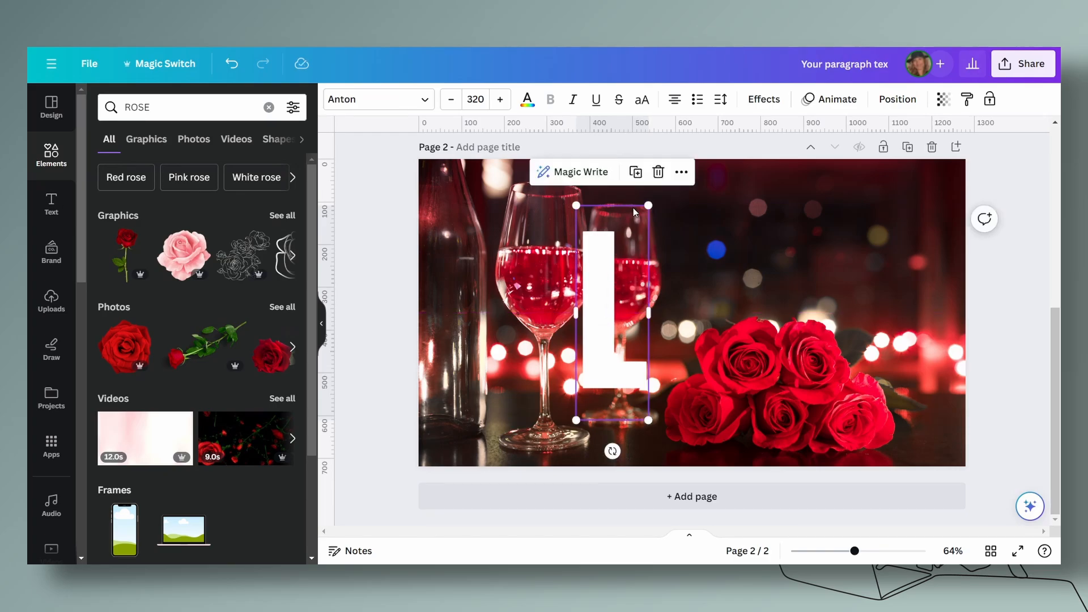
Step: Set the L's font size to 338 to match the LOVE letters on page 1
{"action": "left_click_drag", "start_coordinate": [649, 206], "coordinate": [640, 228]}
{"action": "scroll", "coordinate": [692, 264], "scroll_direction": "up", "scroll_amount": 6}
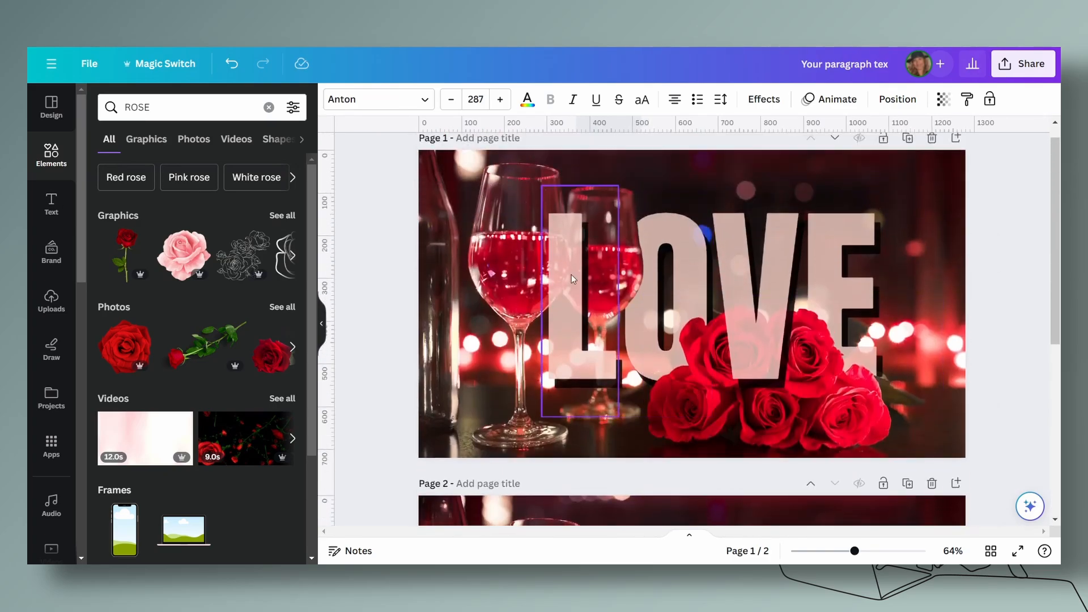
{"action": "left_click", "coordinate": [557, 276]}
{"action": "scroll", "coordinate": [527, 123], "scroll_direction": "down", "scroll_amount": 6}
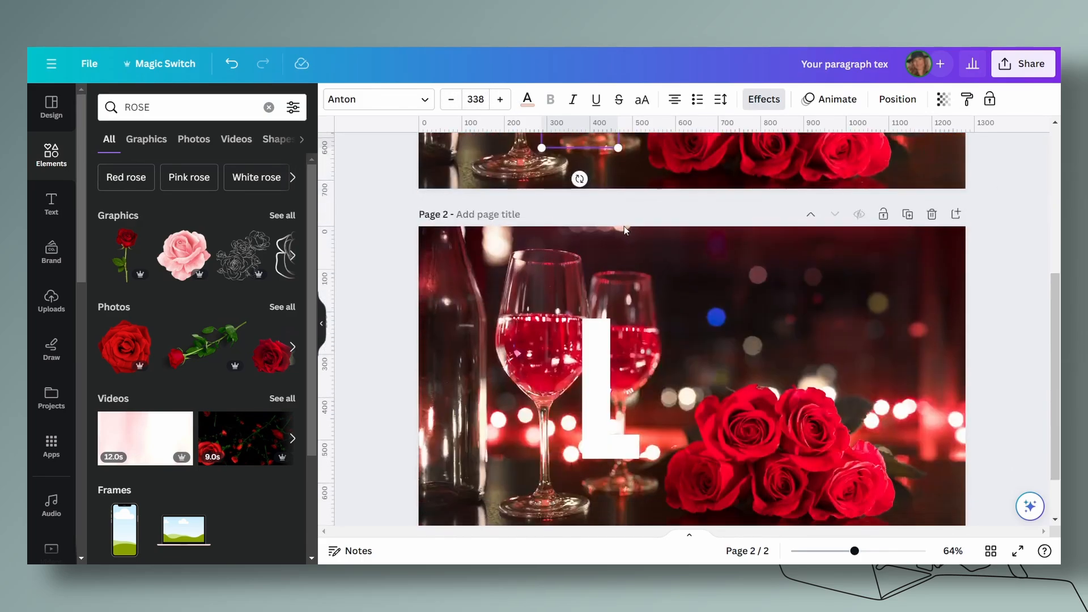
{"action": "left_click", "coordinate": [587, 402]}
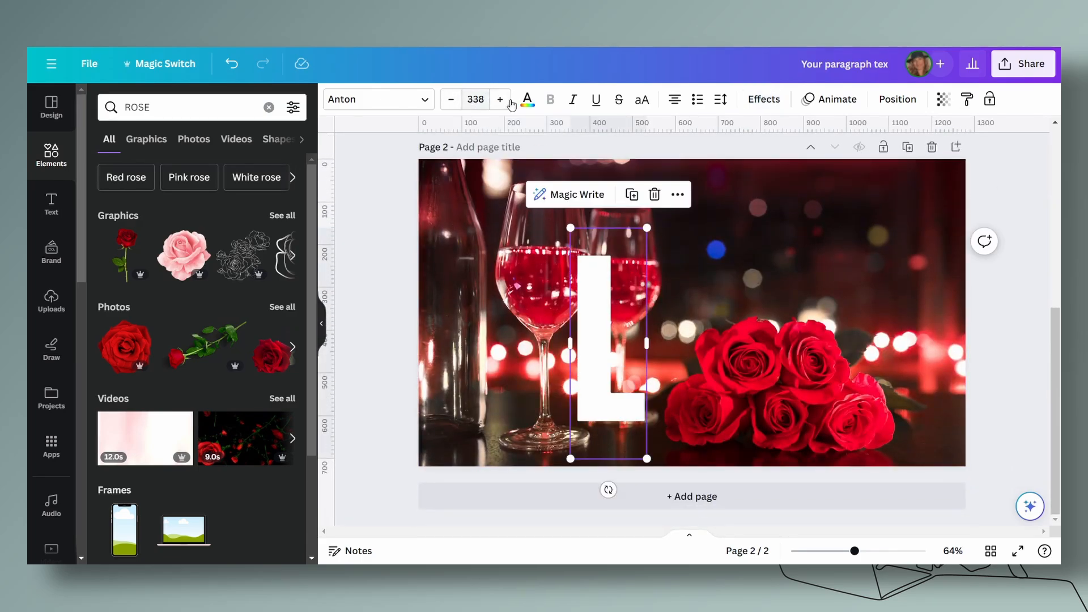
Step: Position the L over the second wine glass as in the page 1 design and set its transparency to 79
{"action": "left_click_drag", "start_coordinate": [587, 403], "coordinate": [695, 395]}
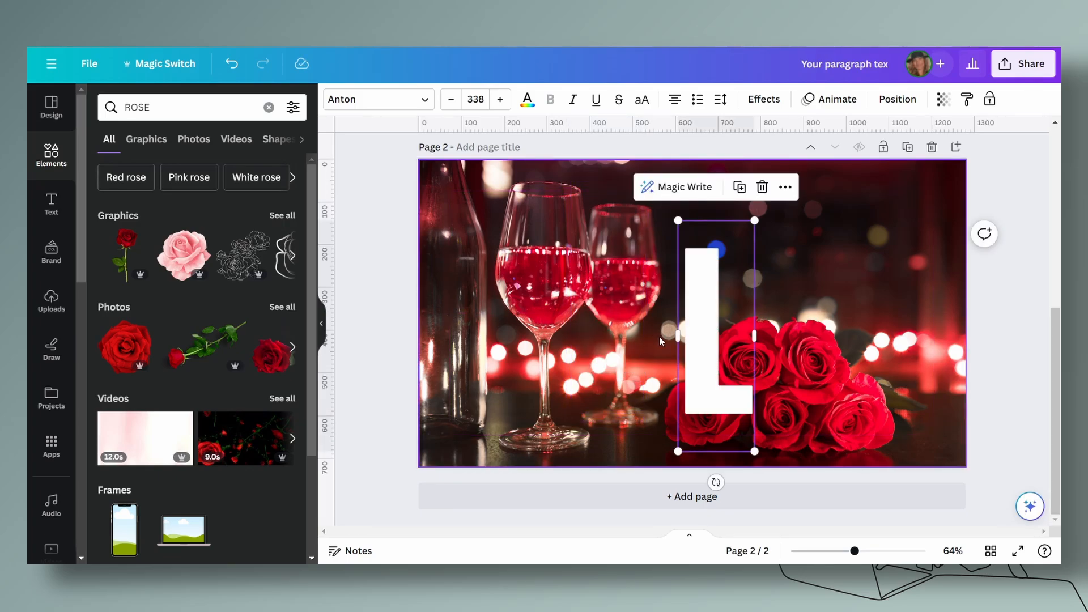
{"action": "scroll", "coordinate": [704, 375], "scroll_direction": "up", "scroll_amount": 6}
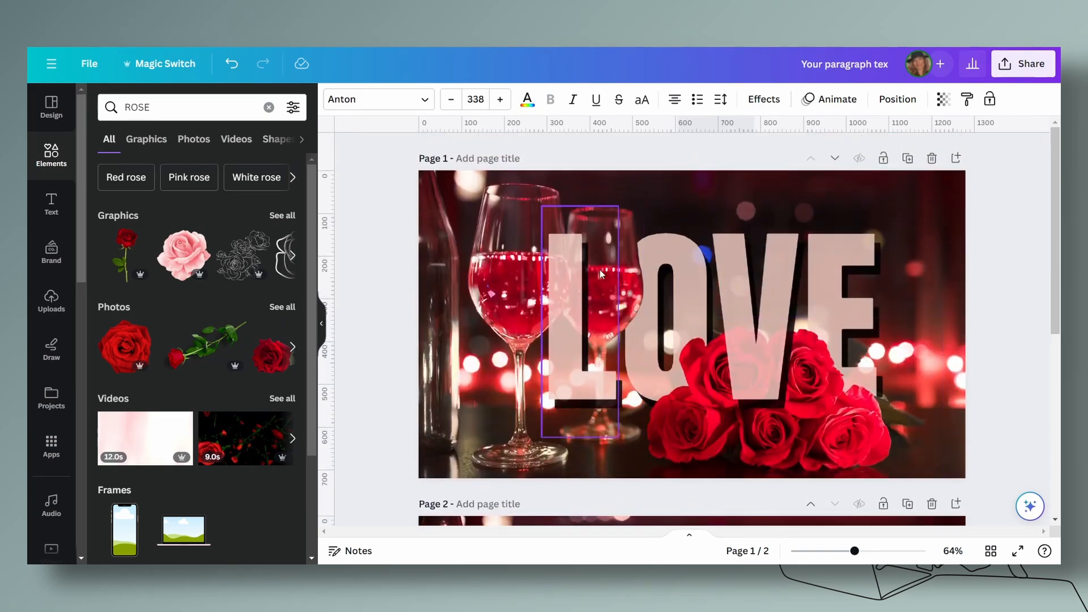
{"action": "scroll", "coordinate": [706, 349], "scroll_direction": "down", "scroll_amount": 5}
{"action": "scroll", "coordinate": [706, 351], "scroll_direction": "down", "scroll_amount": 2}
{"action": "left_click_drag", "start_coordinate": [709, 350], "coordinate": [602, 313]}
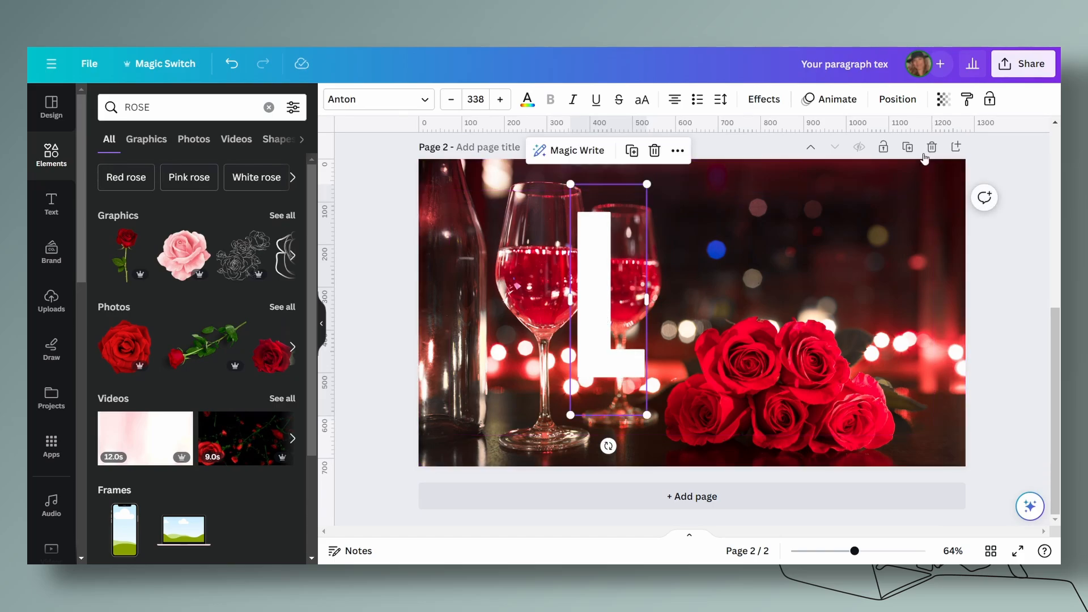
{"action": "left_click", "coordinate": [943, 99]}
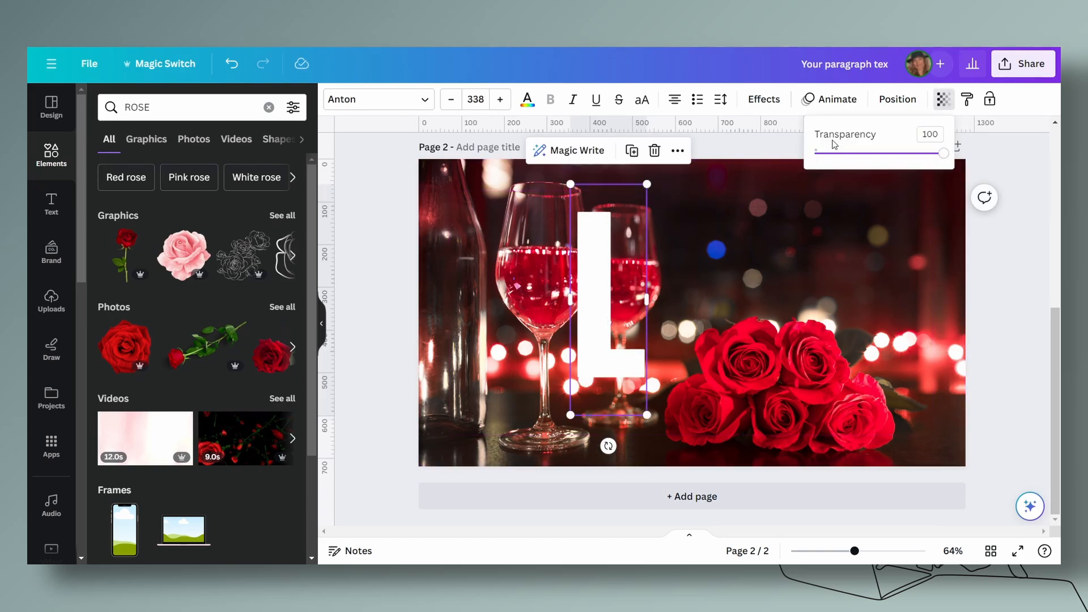
{"action": "left_click_drag", "start_coordinate": [943, 153], "coordinate": [919, 163]}
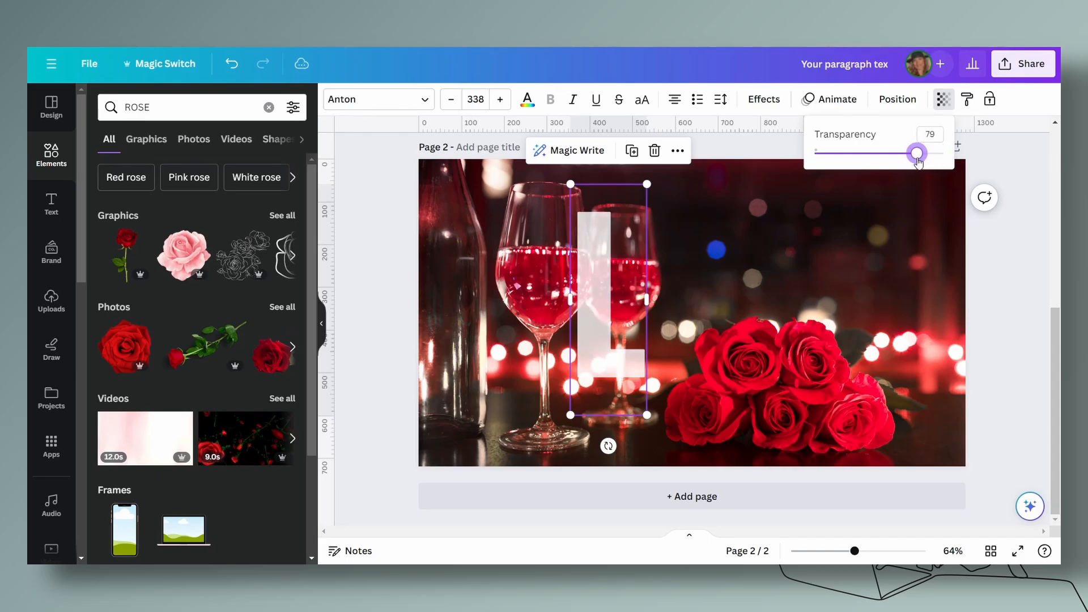
Step: Apply a black Shadow effect to the L with shadow transparency 79 and a smaller offset
{"action": "left_click", "coordinate": [764, 99]}
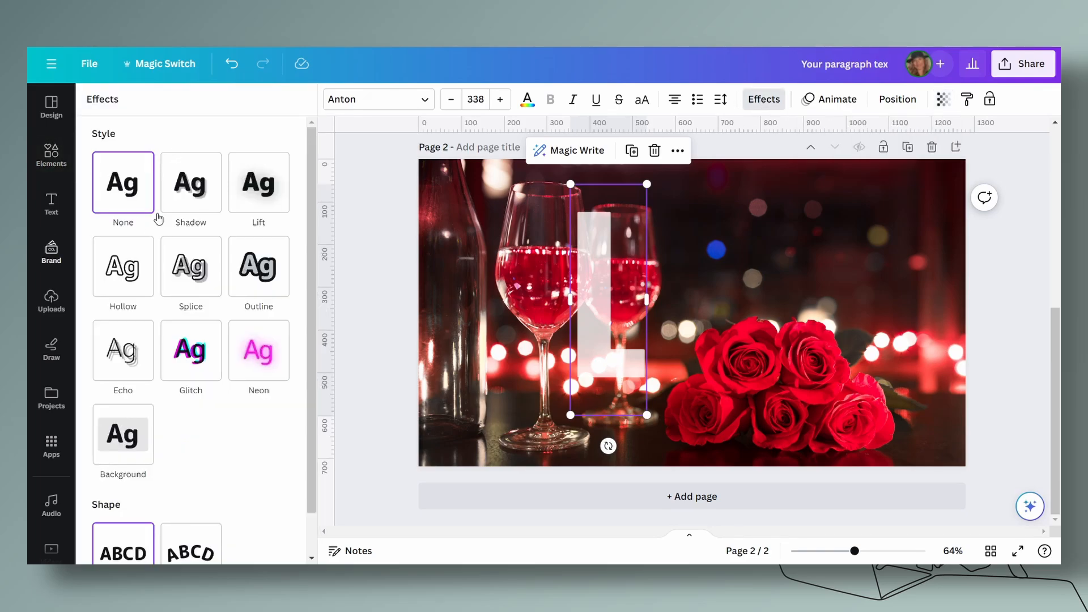
{"action": "left_click", "coordinate": [191, 184]}
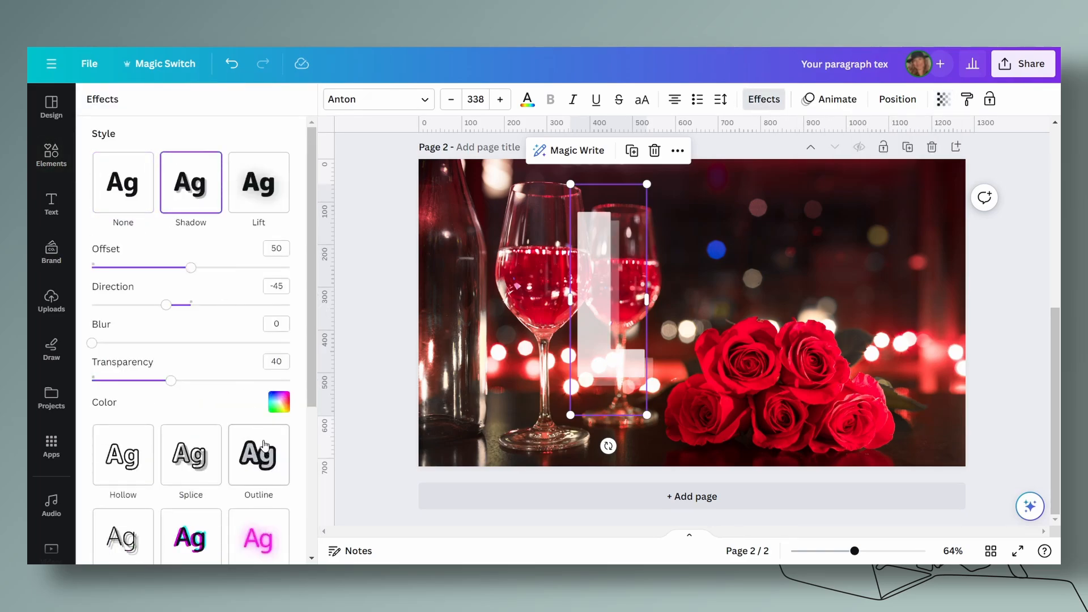
{"action": "left_click", "coordinate": [279, 402]}
{"action": "scroll", "coordinate": [119, 317], "scroll_direction": "down", "scroll_amount": 3}
{"action": "left_click", "coordinate": [103, 265]}
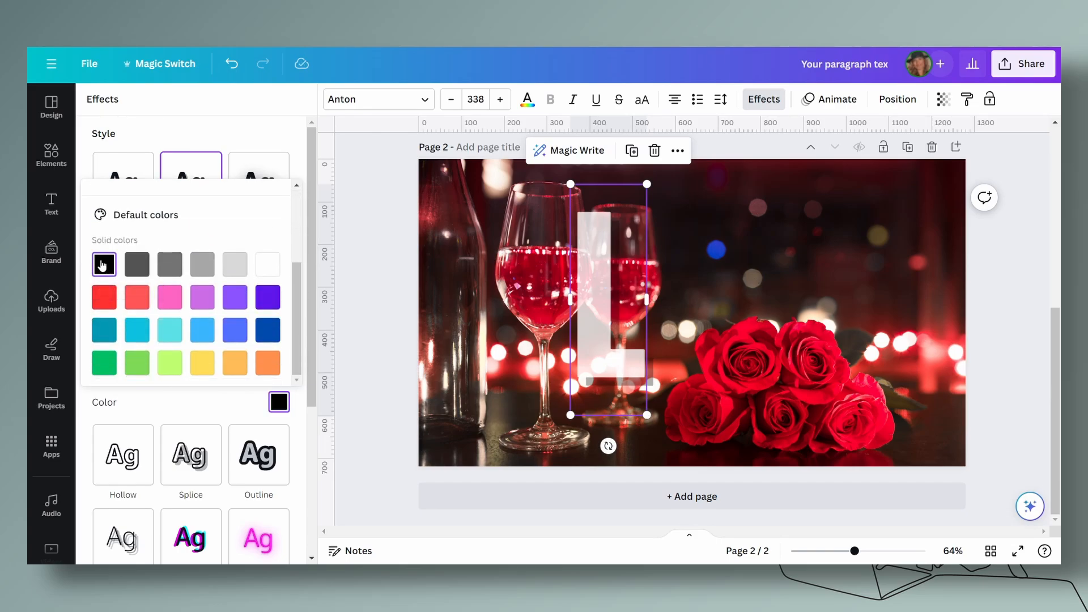
{"action": "left_click", "coordinate": [241, 387]}
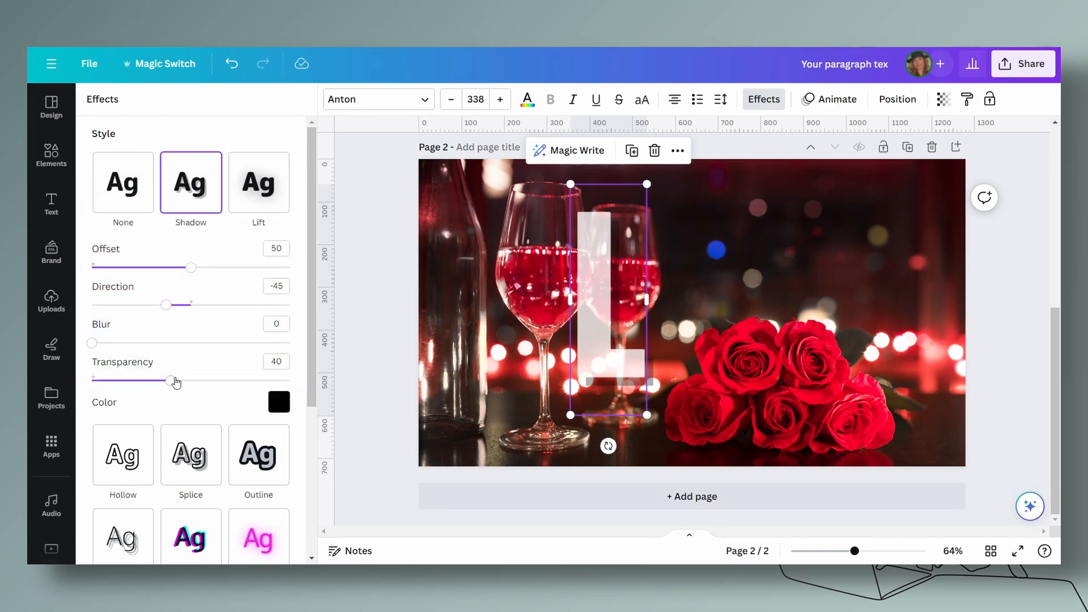
{"action": "left_click_drag", "start_coordinate": [177, 384], "coordinate": [248, 383]}
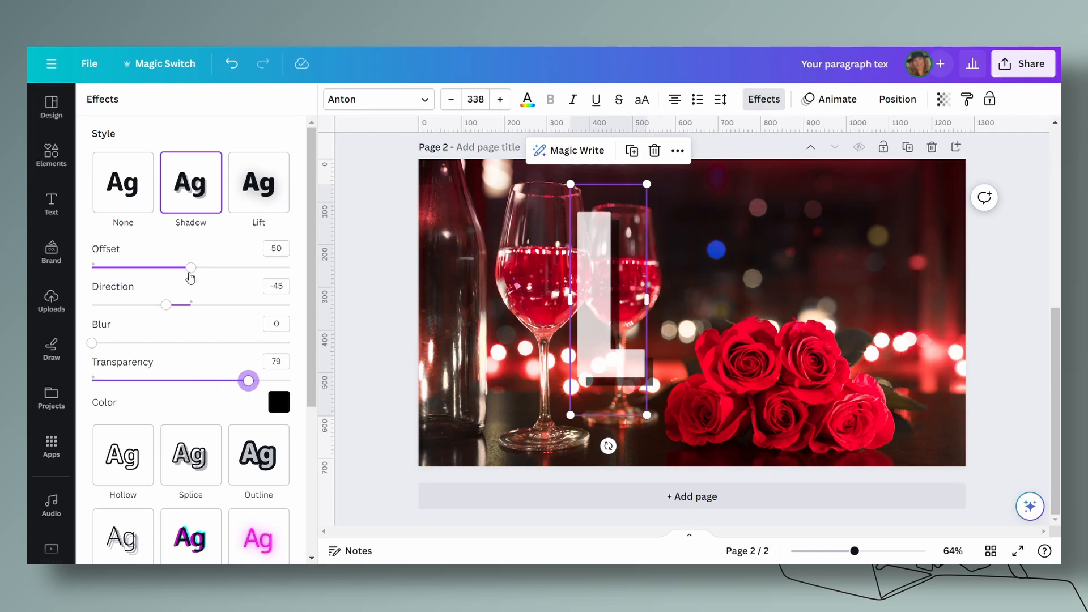
{"action": "left_click_drag", "start_coordinate": [187, 273], "coordinate": [159, 274]}
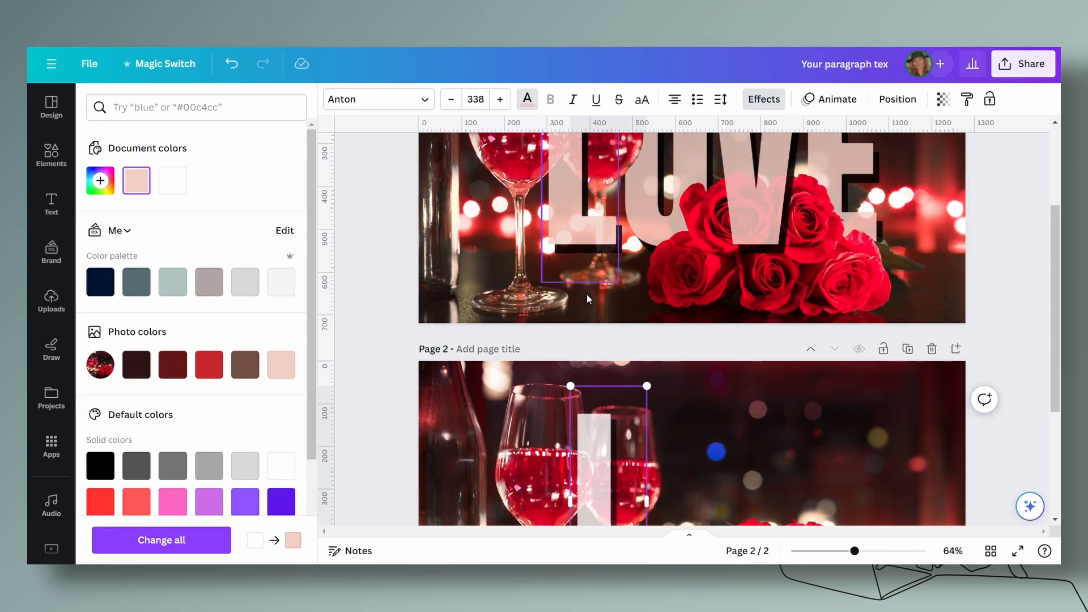
Step: Recolor the L with the pale pink #f2cfc4 used by the page 1 letters, keeping its transparency at 79
{"action": "scroll", "coordinate": [584, 289], "scroll_direction": "up", "scroll_amount": 2}
{"action": "left_click", "coordinate": [578, 283]}
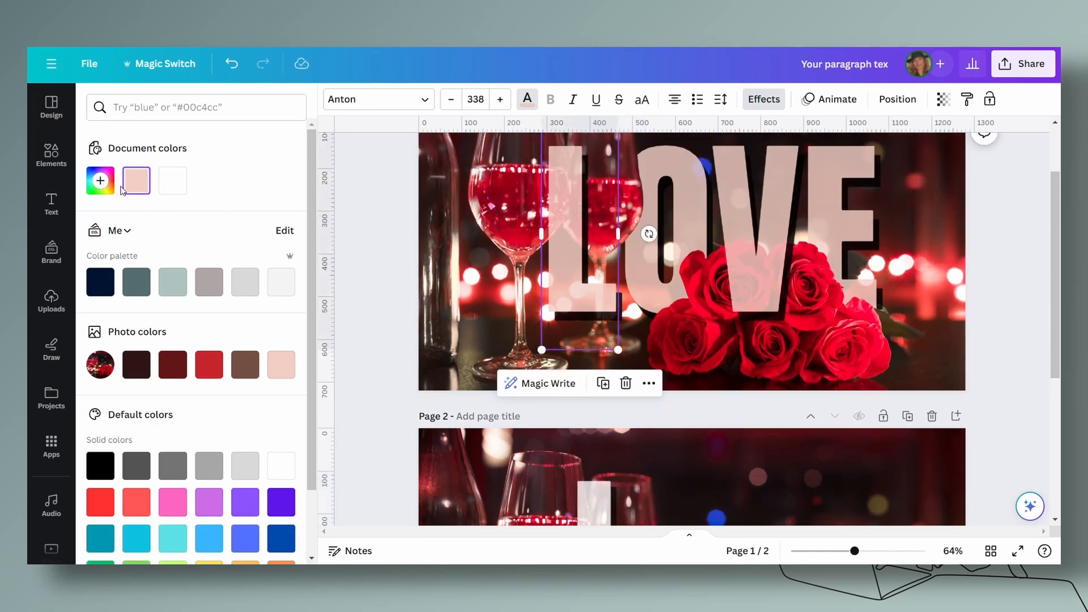
{"action": "scroll", "coordinate": [651, 362], "scroll_direction": "down", "scroll_amount": 5}
{"action": "left_click", "coordinate": [635, 362]}
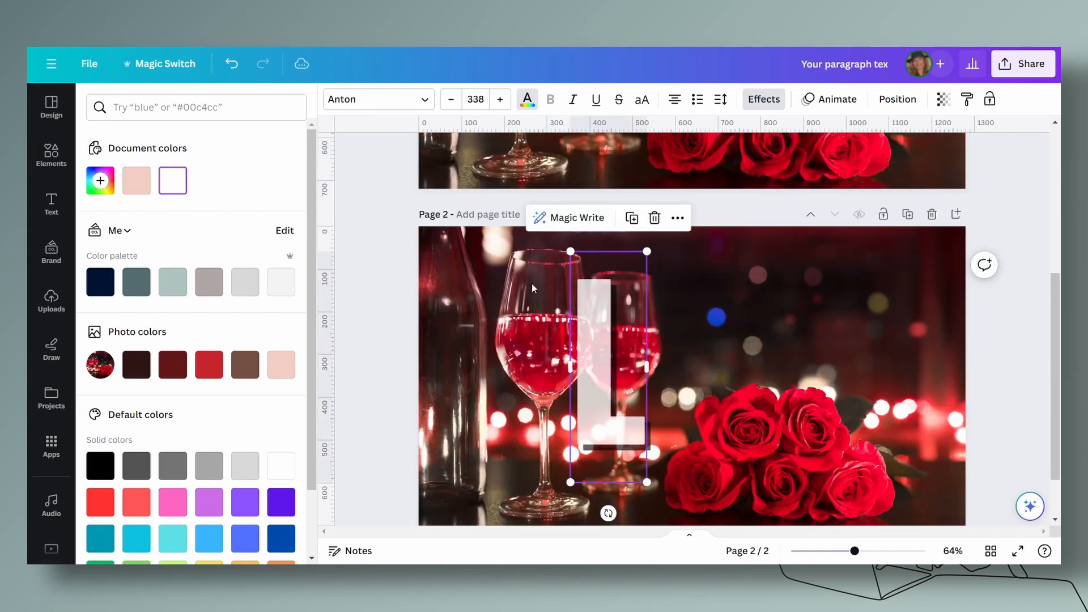
{"action": "left_click", "coordinate": [528, 100]}
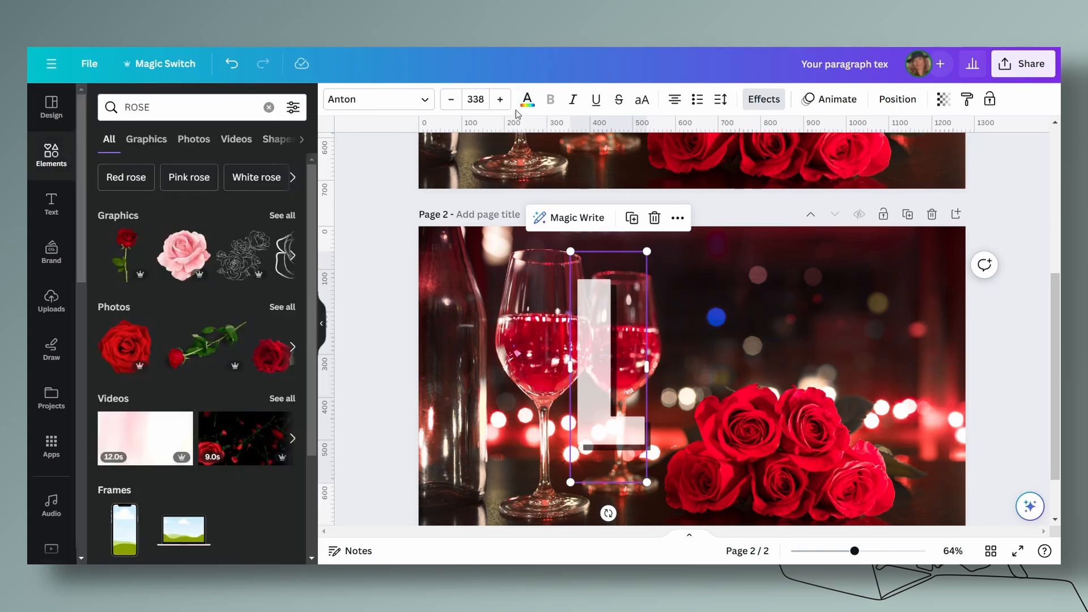
{"action": "left_click", "coordinate": [527, 100]}
{"action": "left_click", "coordinate": [143, 193]}
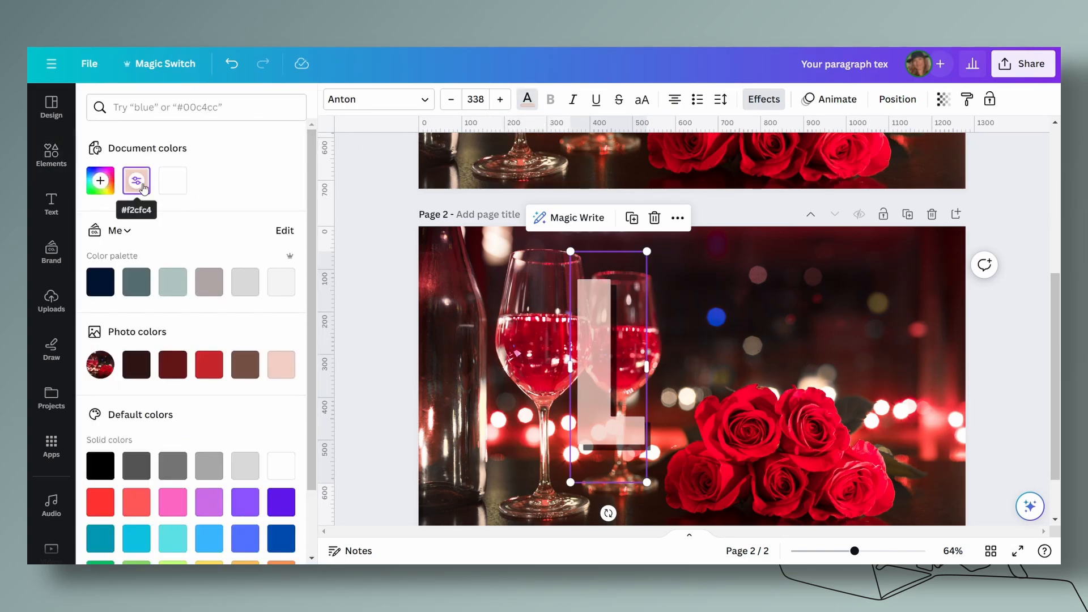
{"action": "left_click", "coordinate": [943, 99]}
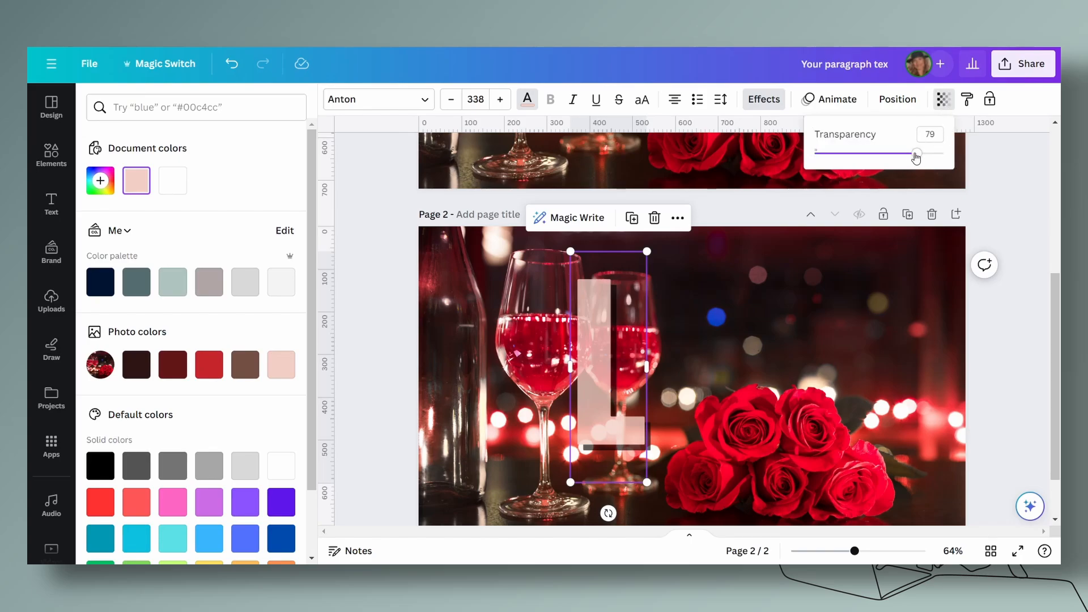
{"action": "mouse_move", "coordinate": [919, 152]}
{"action": "left_mouse_down"}
{"action": "mouse_move", "coordinate": [900, 154]}
{"action": "mouse_move", "coordinate": [917, 157]}
{"action": "left_mouse_up"}
{"action": "key", "text": "Escape"}
{"action": "scroll", "coordinate": [1019, 317], "scroll_direction": "down", "scroll_amount": 2}
{"action": "scroll", "coordinate": [1019, 317], "scroll_direction": "down", "scroll_amount": 3}
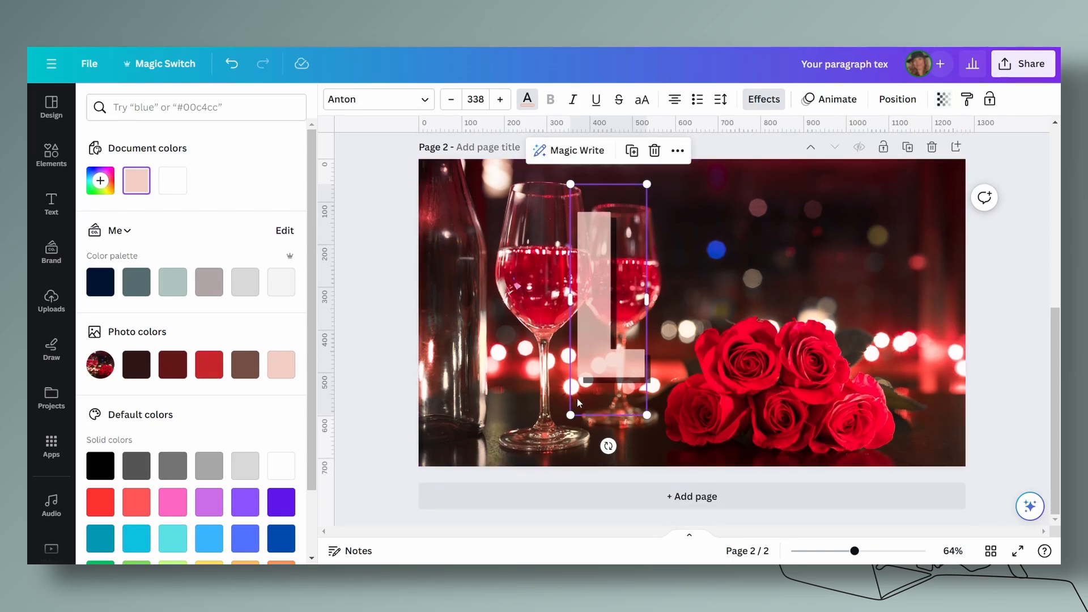
Step: Duplicate the styled L three times in a row across the photo
{"action": "left_click", "coordinate": [600, 339]}
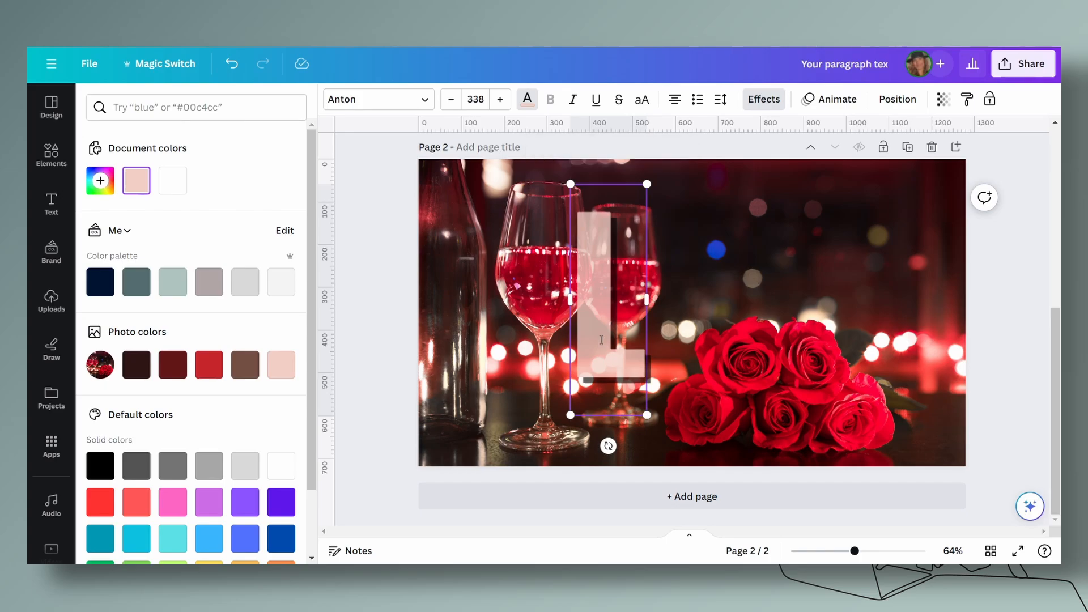
{"action": "key", "text": "Escape"}
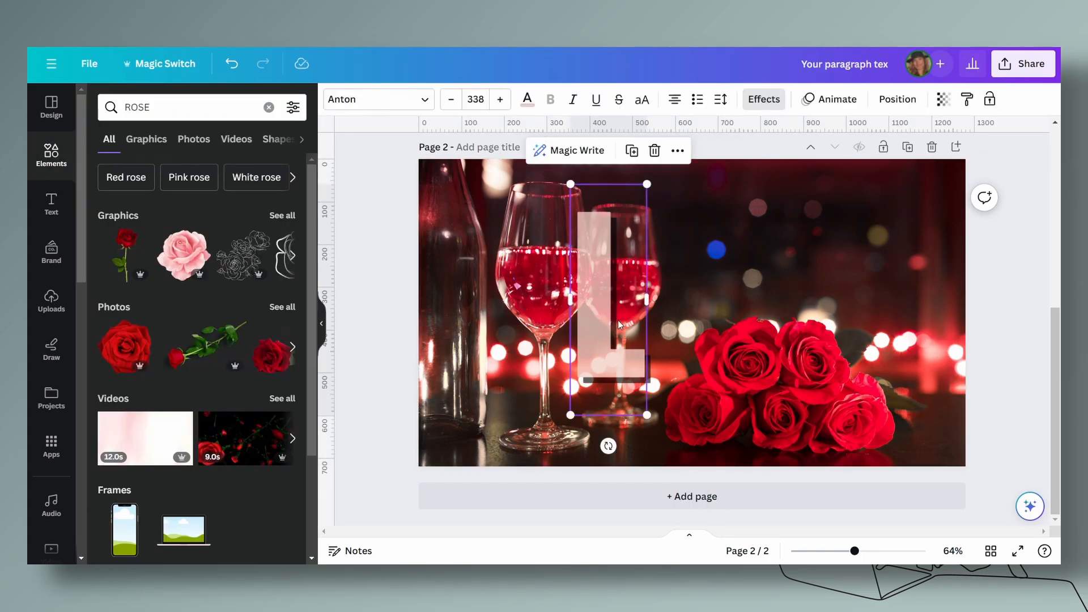
{"action": "left_click_drag", "start_coordinate": [619, 324], "coordinate": [695, 317]}
Step: Change the three copied letters to O, V and E so the row spells LOVE
{"action": "double_click", "coordinate": [695, 317]}
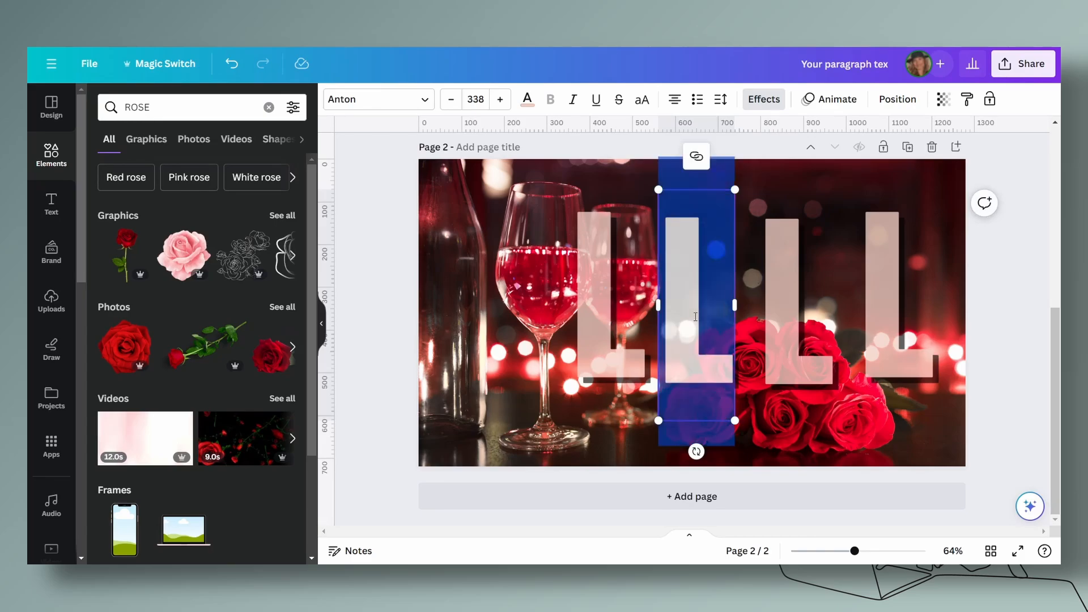
{"action": "type", "text": "O"}
{"action": "left_click", "coordinate": [776, 309]}
{"action": "double_click", "coordinate": [775, 308]}
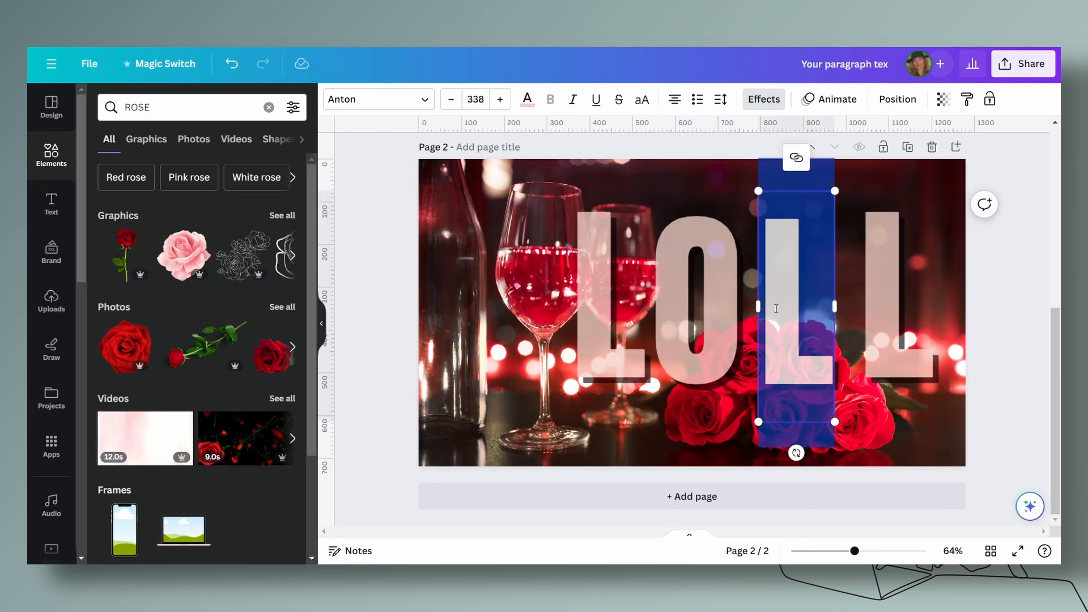
{"action": "type", "text": "V"}
{"action": "left_click", "coordinate": [876, 298]}
{"action": "double_click", "coordinate": [876, 298]}
{"action": "type", "text": "E"}
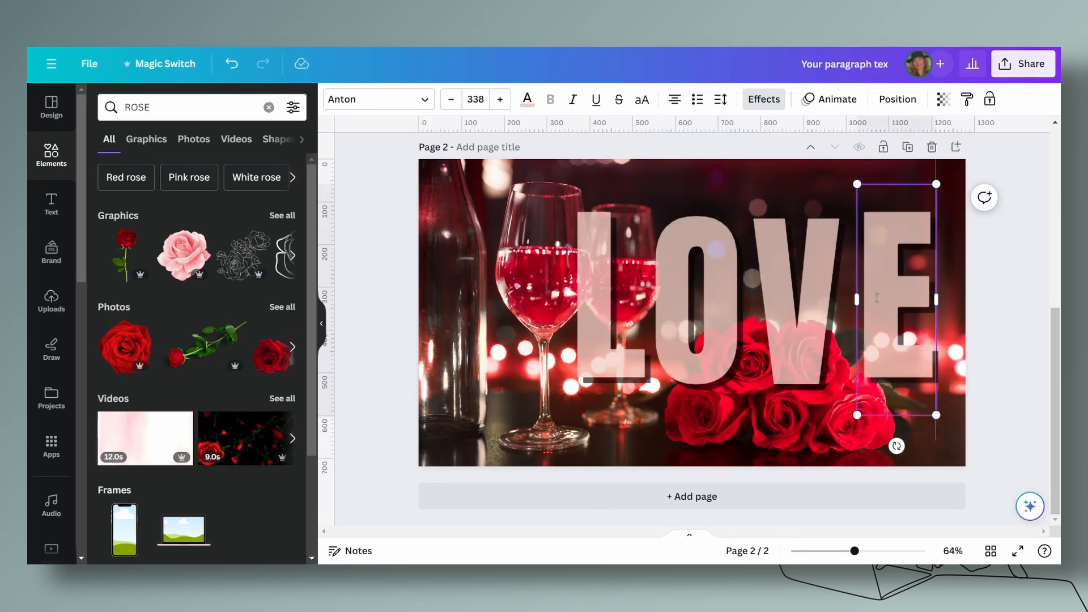
Step: Select all four LOVE letters and align them along their bottom edges
{"action": "left_click", "coordinate": [975, 308]}
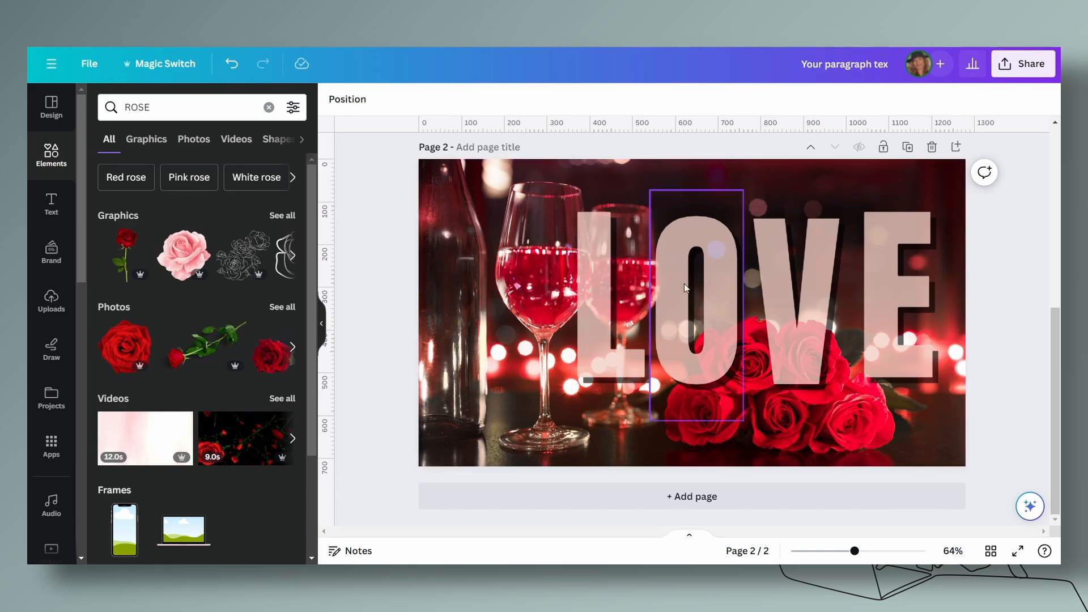
{"action": "left_click_drag", "start_coordinate": [992, 265], "coordinate": [569, 278]}
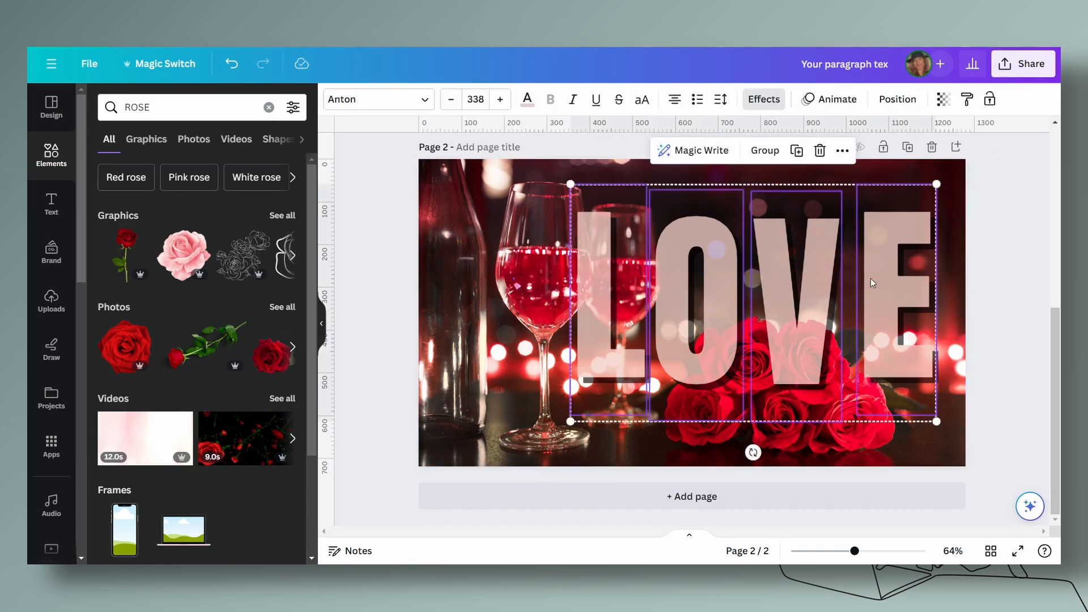
{"action": "left_click", "coordinate": [899, 102]}
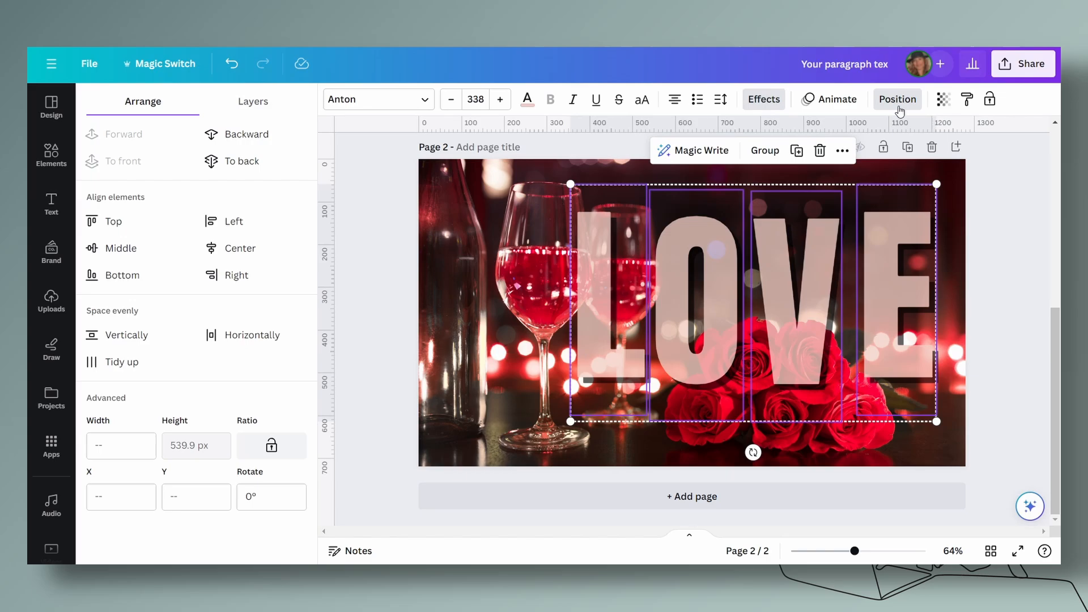
{"action": "left_click", "coordinate": [124, 277]}
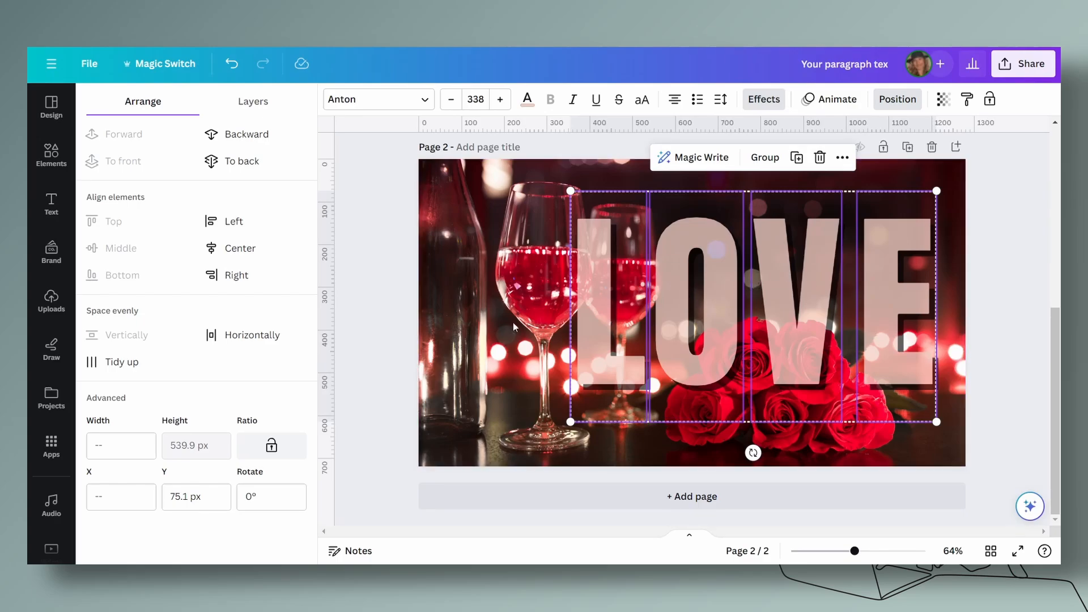
Step: Tidy up the spacing between the four letters and shift the whole word slightly up and to the left
{"action": "left_click", "coordinate": [123, 366]}
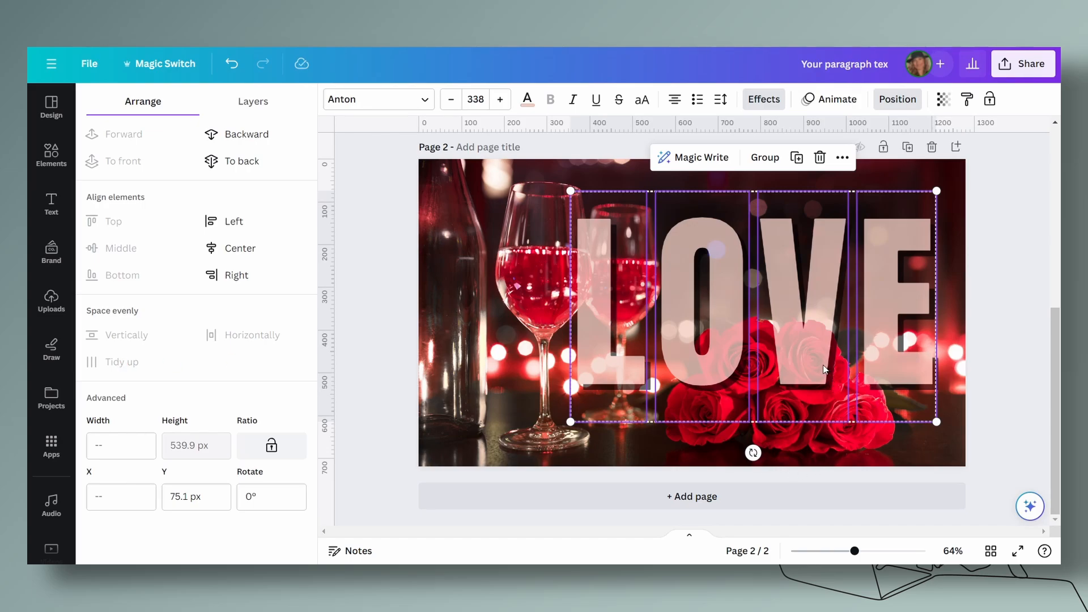
{"action": "left_click_drag", "start_coordinate": [823, 369], "coordinate": [814, 356]}
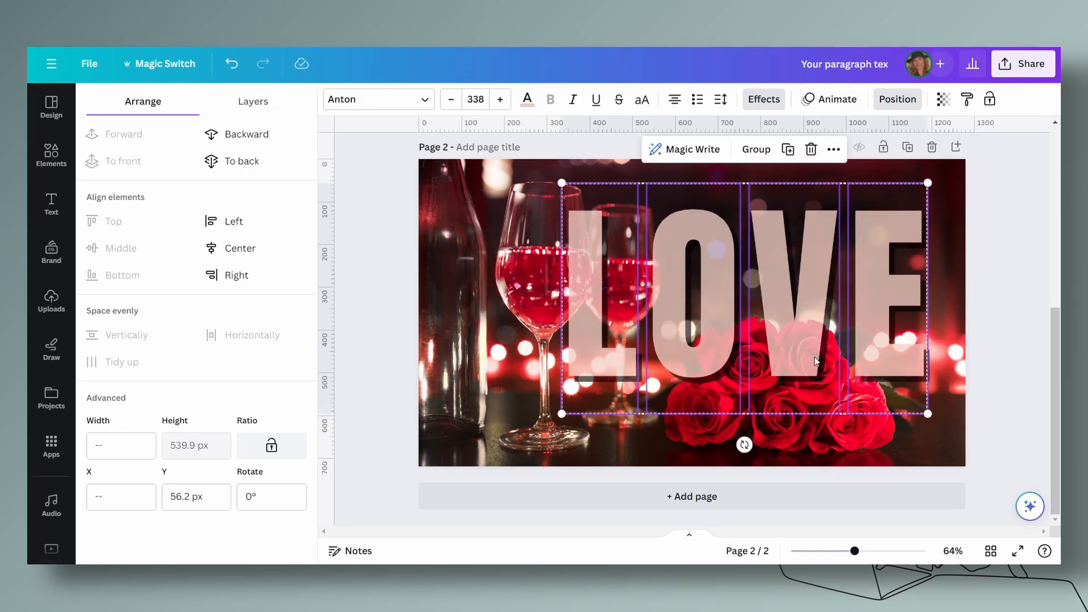
{"action": "left_click", "coordinate": [999, 393]}
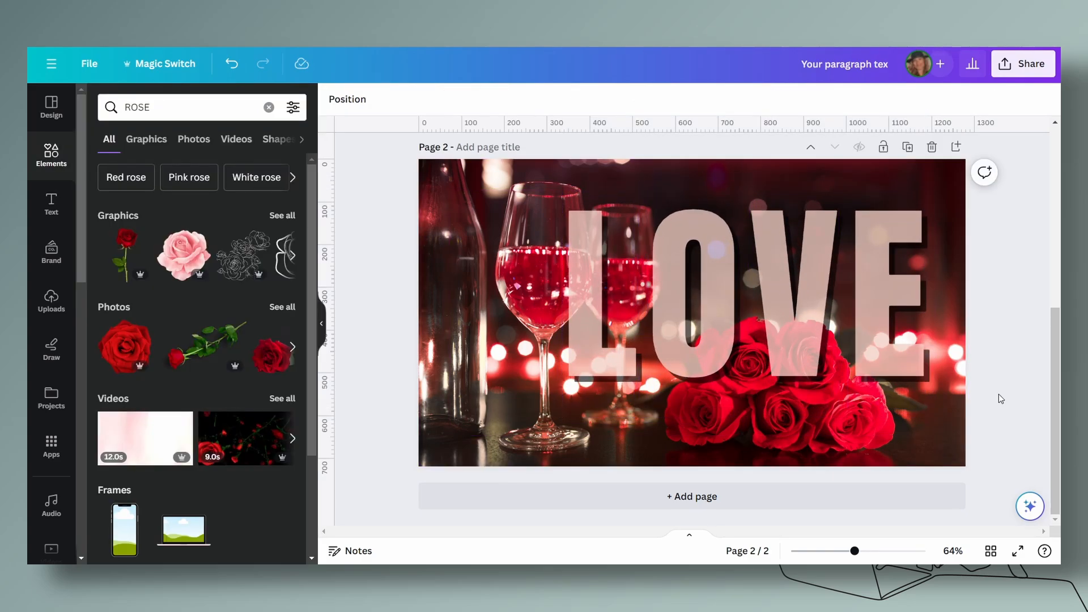
Step: Select the O, V and E together and nudge them left to close the gap after the L
{"action": "left_click", "coordinate": [692, 359]}
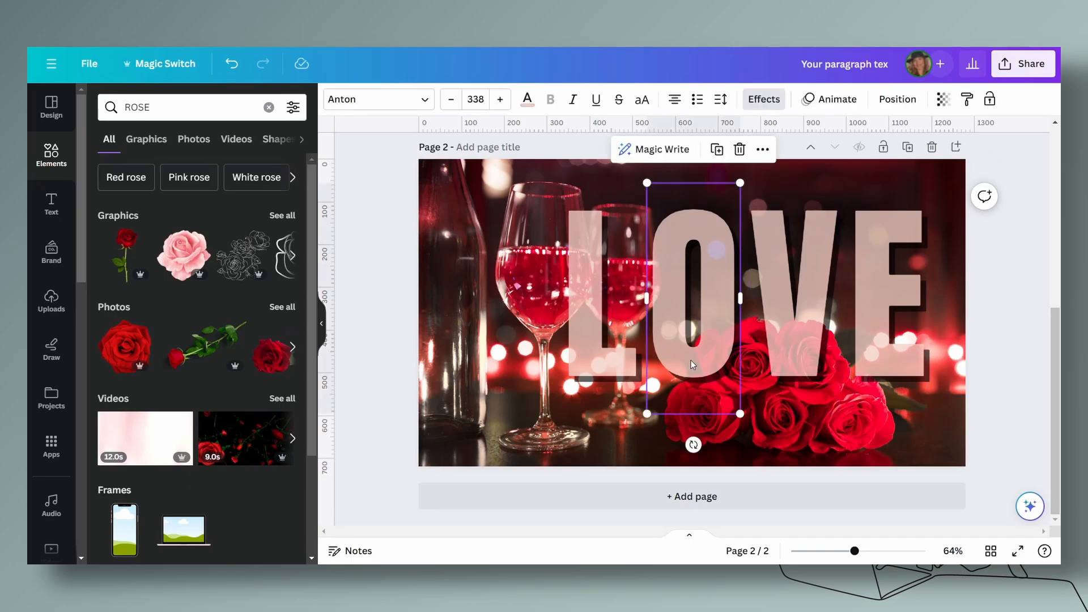
{"action": "left_click", "coordinate": [814, 331], "text": "shift"}
{"action": "left_click", "coordinate": [901, 331], "text": "shift"}
{"action": "key", "text": "Left"}
{"action": "key", "text": "Left"}
{"action": "key", "text": "Left"}
{"action": "key", "text": "Left"}
{"action": "key", "text": "Left"}
{"action": "key", "text": "Left"}
{"action": "key", "text": "Left"}
{"action": "key", "text": "Left"}
{"action": "key", "text": "Left"}
{"action": "key", "text": "Left"}
{"action": "key", "text": "Left"}
{"action": "key", "text": "Left"}
{"action": "key", "text": "Left"}
{"action": "key", "text": "Left"}
{"action": "key", "text": "Left"}
{"action": "key", "text": "Left"}
{"action": "key", "text": "Left"}
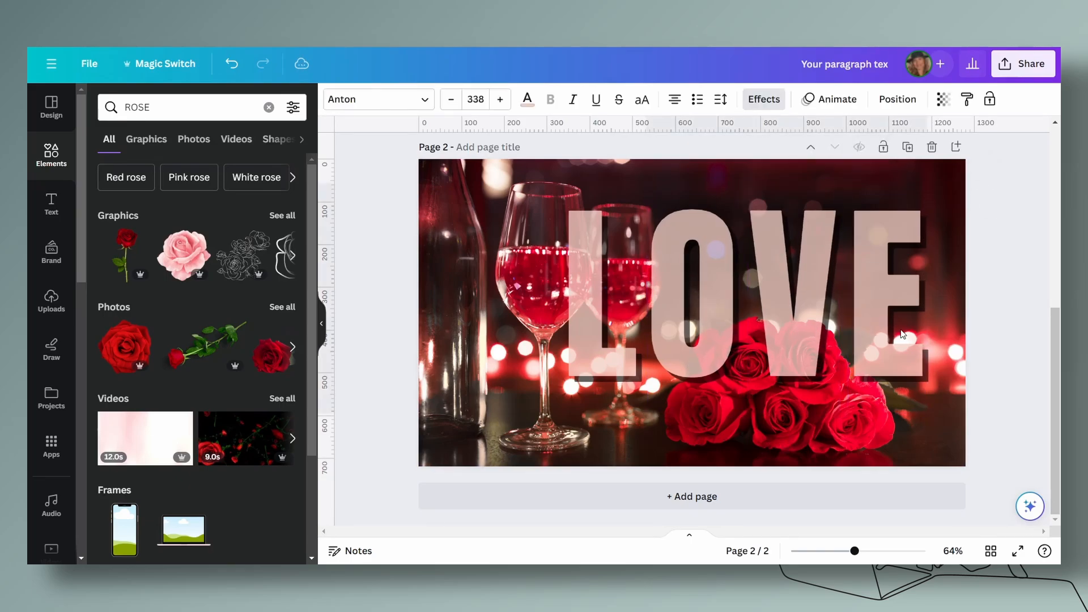
Step: Take the O out of the selection and nudge the V and E left, closer to the O
{"action": "left_click", "coordinate": [711, 323], "text": "shift"}
{"action": "key", "text": "Left"}
{"action": "key", "text": "Left"}
{"action": "key", "text": "Left"}
{"action": "key", "text": "Left"}
{"action": "key", "text": "Left"}
{"action": "key", "text": "Left"}
{"action": "key", "text": "Left"}
{"action": "key", "text": "Left"}
{"action": "key", "text": "Left"}
{"action": "key", "text": "Left"}
{"action": "key", "text": "Left"}
{"action": "key", "text": "Left"}
{"action": "key", "text": "Left"}
{"action": "key", "text": "Left"}
{"action": "key", "text": "Left"}
{"action": "key", "text": "Left"}
{"action": "key", "text": "Left"}
{"action": "key", "text": "Left"}
{"action": "key", "text": "Left"}
{"action": "key", "text": "Left"}
Step: Nudge the E alone left until it sits close beside the V
{"action": "left_click", "coordinate": [897, 323]}
{"action": "key", "text": "Left"}
{"action": "key", "text": "Left"}
{"action": "key", "text": "Left"}
{"action": "key", "text": "Left"}
{"action": "key", "text": "Left"}
{"action": "key", "text": "Left"}
{"action": "key", "text": "Left"}
{"action": "key", "text": "Left"}
{"action": "key", "text": "Left"}
{"action": "key", "text": "Left"}
{"action": "key", "text": "Left"}
{"action": "key", "text": "Left"}
{"action": "key", "text": "Left"}
{"action": "key", "text": "Left"}
{"action": "key", "text": "Left"}
{"action": "key", "text": "Left"}
{"action": "key", "text": "Left"}
{"action": "key", "text": "Left"}
{"action": "key", "text": "Left"}
{"action": "key", "text": "Left"}
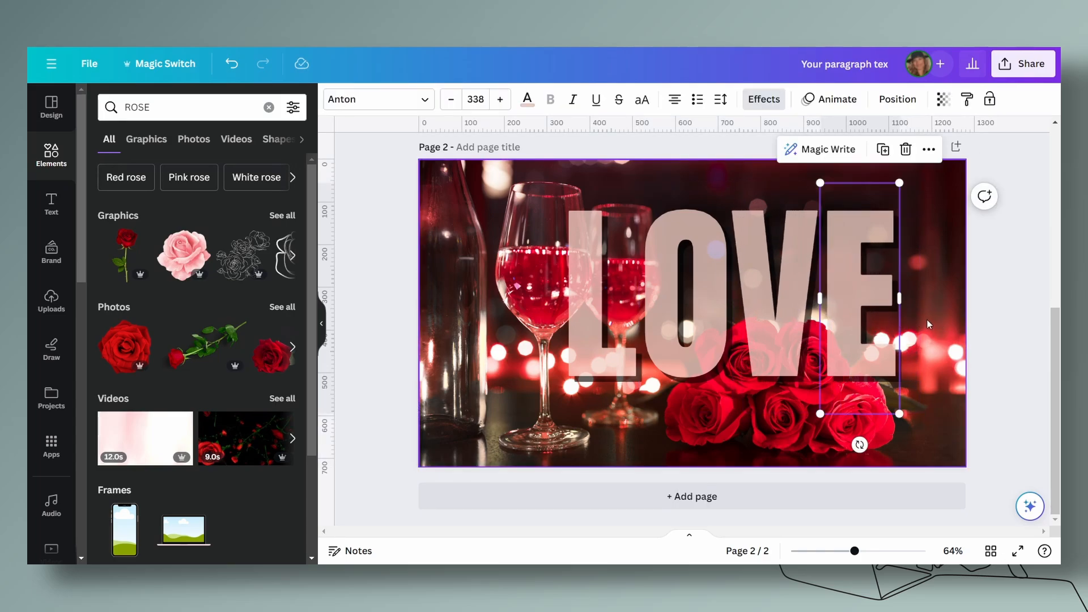
{"action": "left_click", "coordinate": [937, 325]}
{"action": "left_click_drag", "start_coordinate": [936, 324], "coordinate": [556, 319]}
{"action": "left_click", "coordinate": [895, 99]}
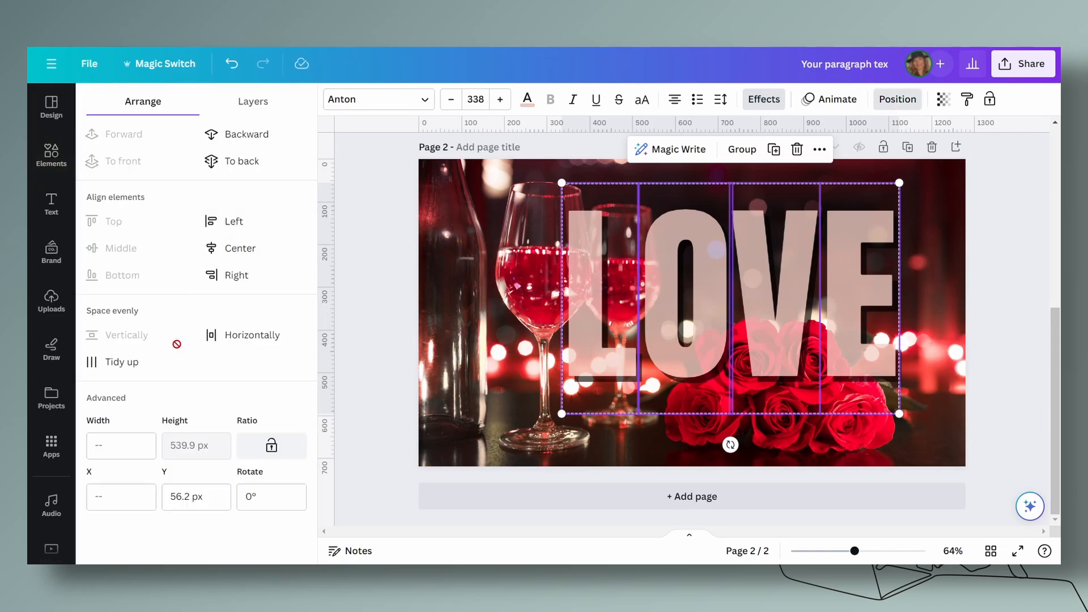
{"action": "left_click", "coordinate": [1015, 332]}
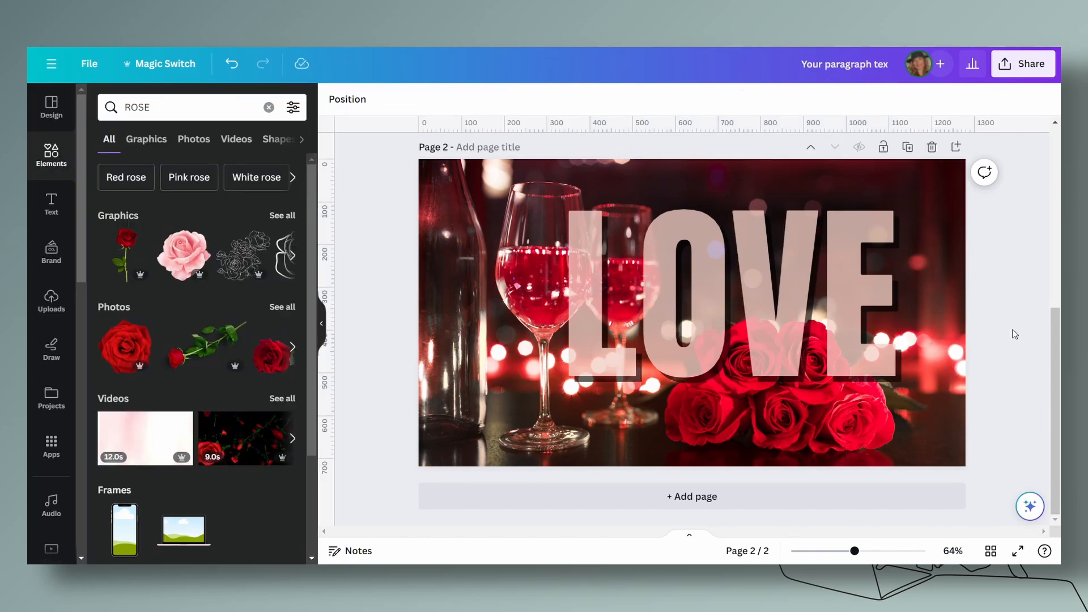
Step: Fully lock the background photo behind the LOVE letters on page 2
{"action": "left_click", "coordinate": [958, 171]}
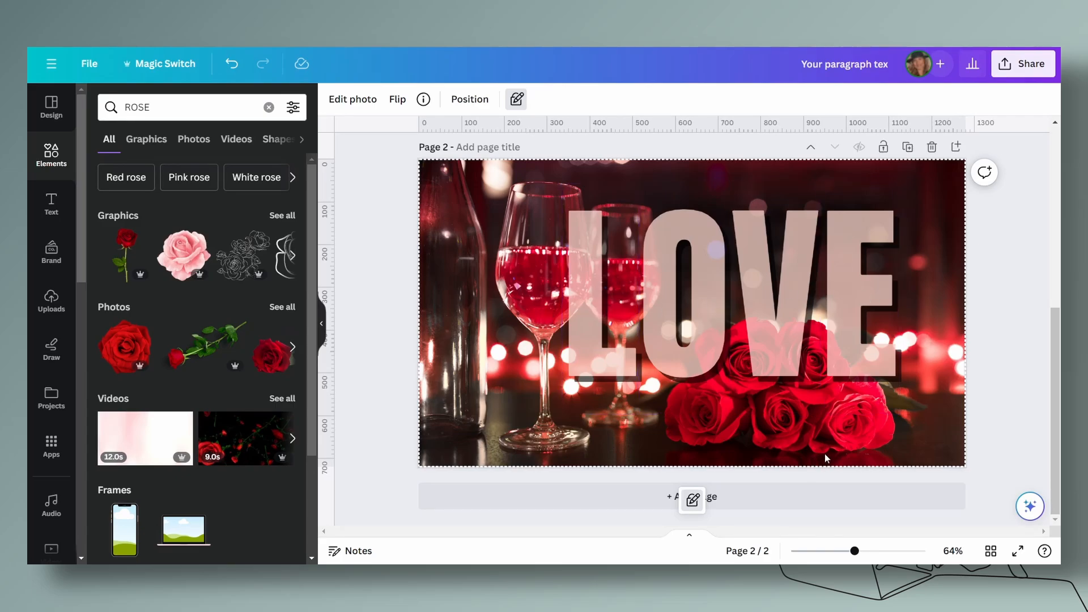
{"action": "left_click", "coordinate": [692, 500]}
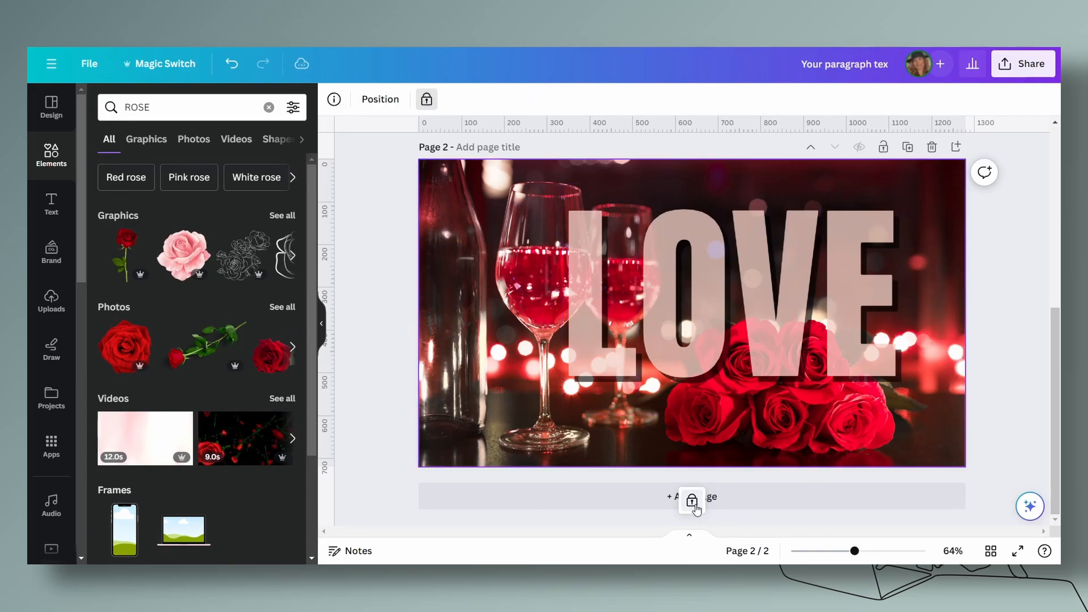
{"action": "left_click", "coordinate": [723, 439]}
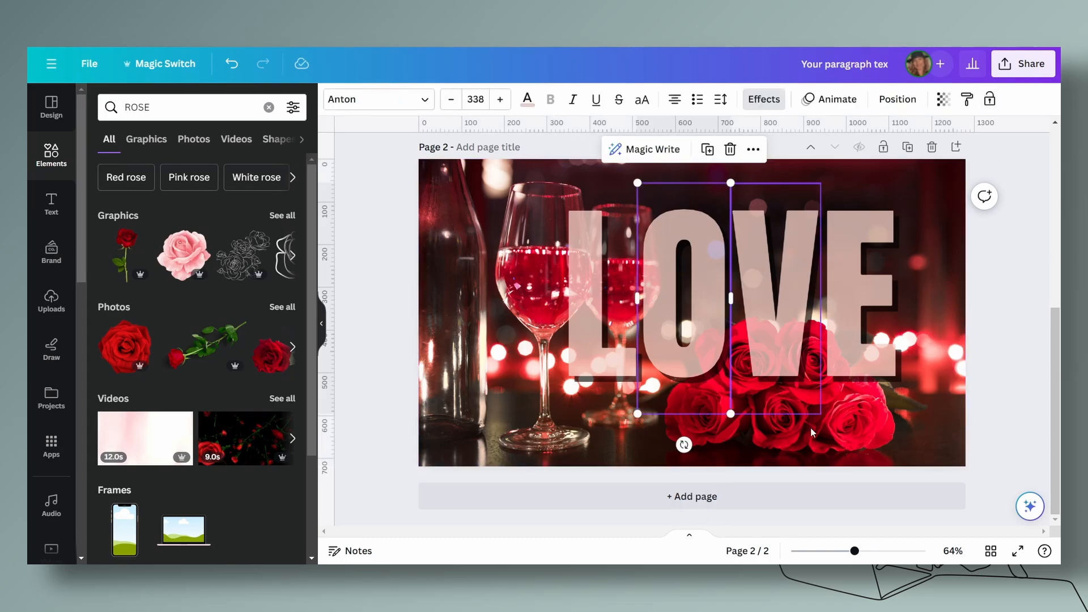
{"action": "left_click", "coordinate": [777, 357]}
Step: Duplicate the locked background photo and align the copy to cover the whole page
{"action": "left_click", "coordinate": [940, 444]}
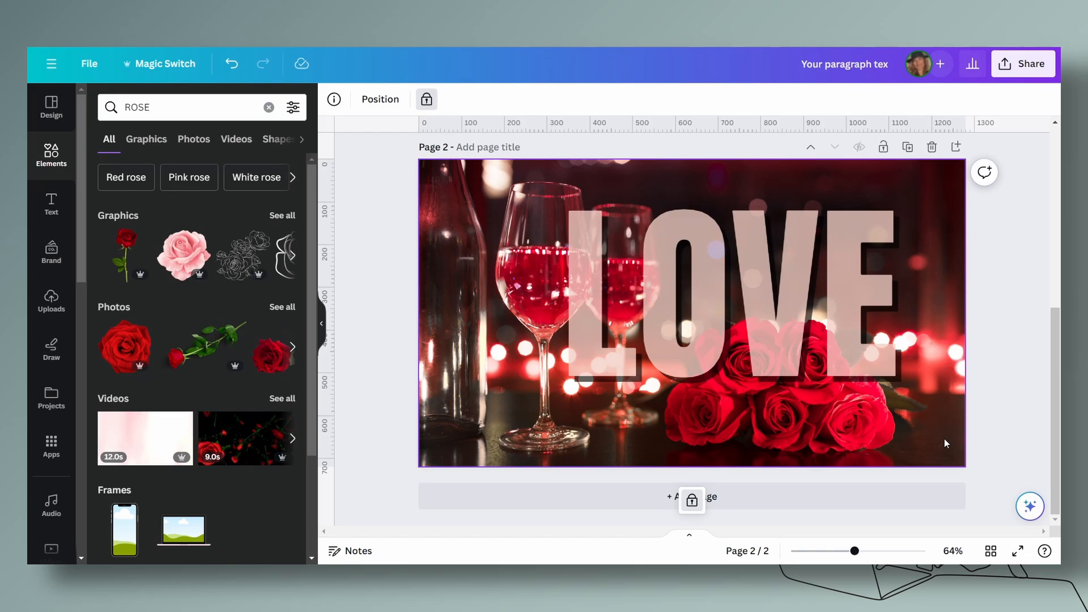
{"action": "key", "text": "ctrl+d"}
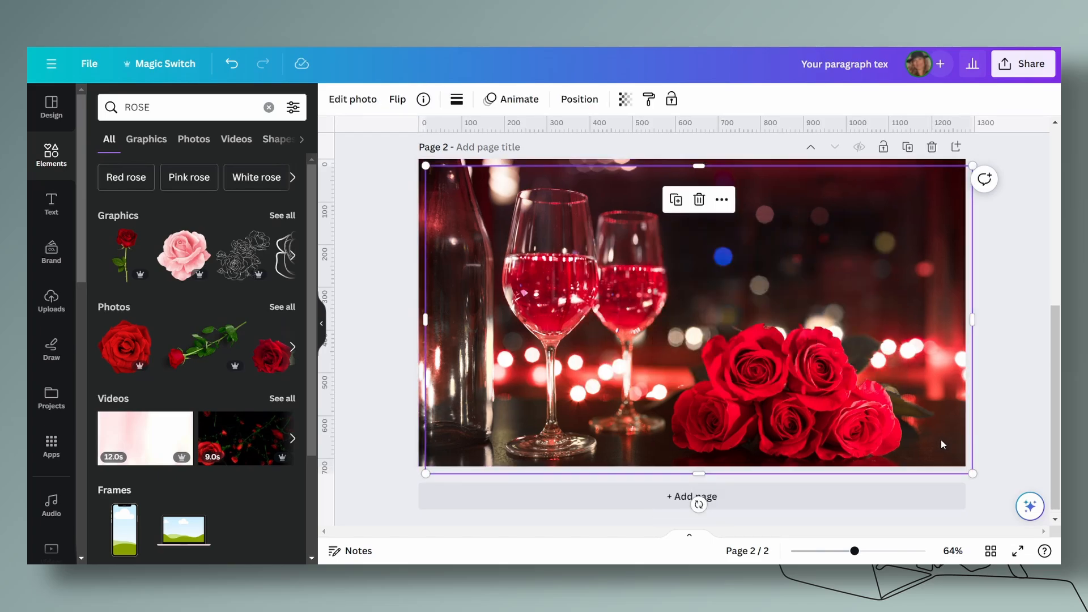
{"action": "left_click_drag", "start_coordinate": [841, 406], "coordinate": [837, 399]}
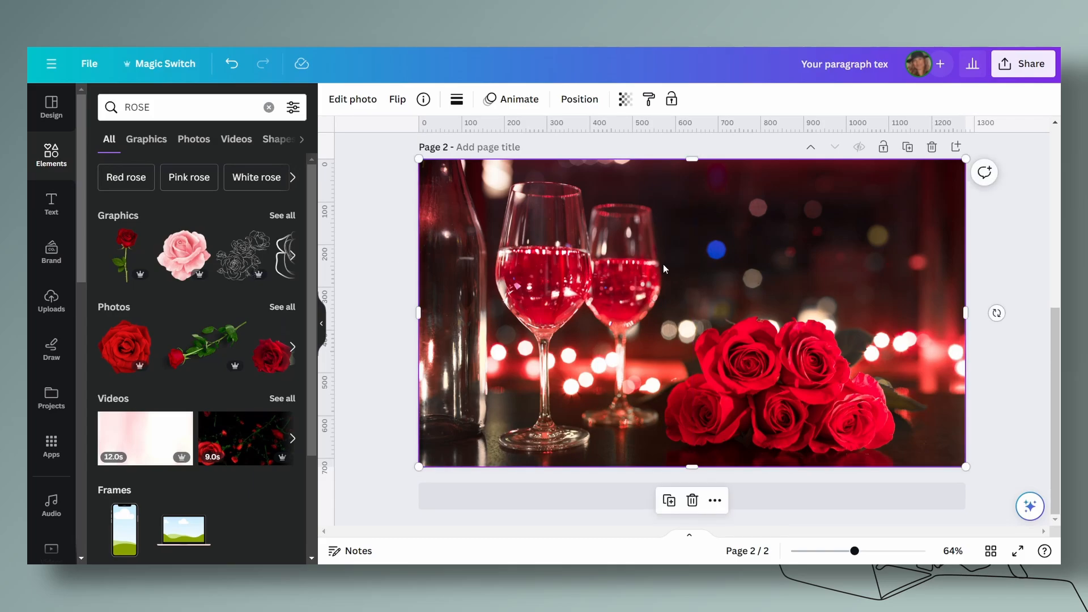
Step: Crop the copied photo from both sides and the bottom to a narrow strip around the smaller wine glass
{"action": "scroll", "coordinate": [620, 242], "scroll_direction": "up", "scroll_amount": 5}
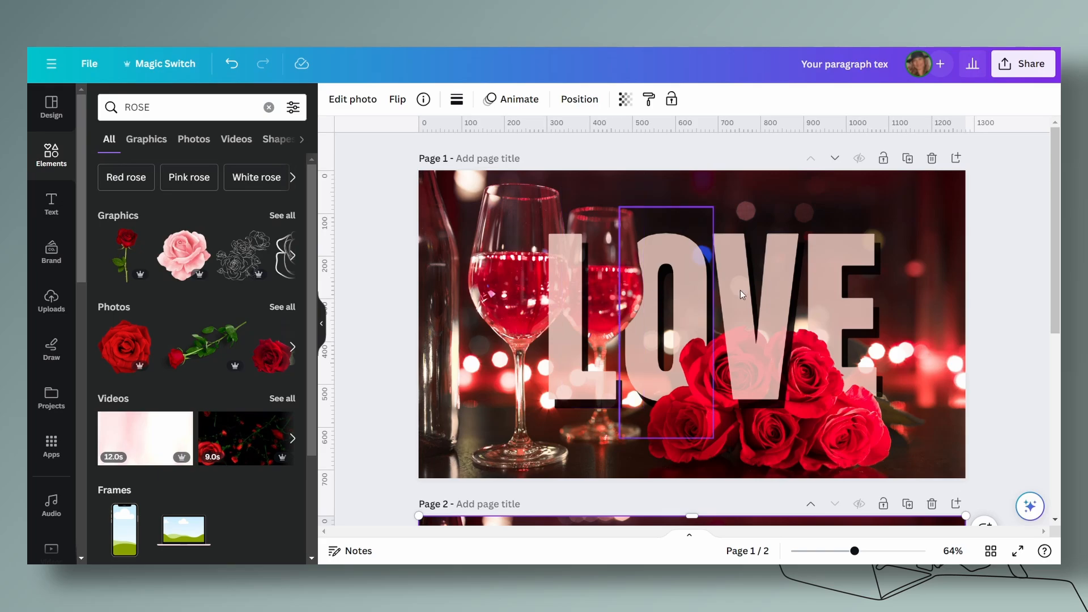
{"action": "scroll", "coordinate": [943, 314], "scroll_direction": "down", "scroll_amount": 5}
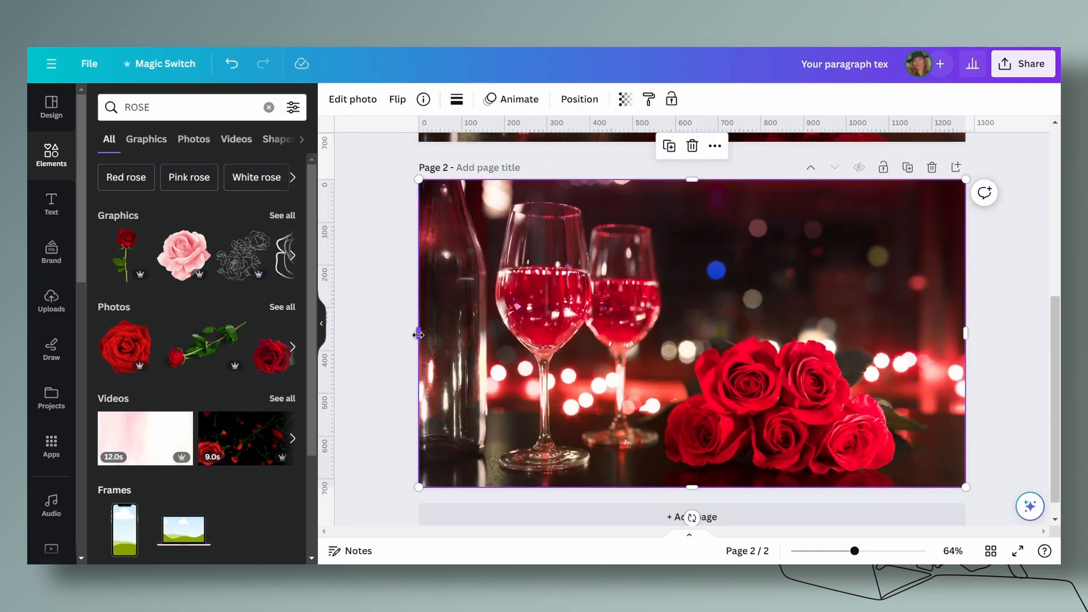
{"action": "left_click_drag", "start_coordinate": [418, 335], "coordinate": [600, 327]}
{"action": "left_click_drag", "start_coordinate": [862, 554], "coordinate": [1014, 532]}
{"action": "left_click_drag", "start_coordinate": [994, 370], "coordinate": [518, 372]}
{"action": "left_click_drag", "start_coordinate": [870, 554], "coordinate": [864, 555]}
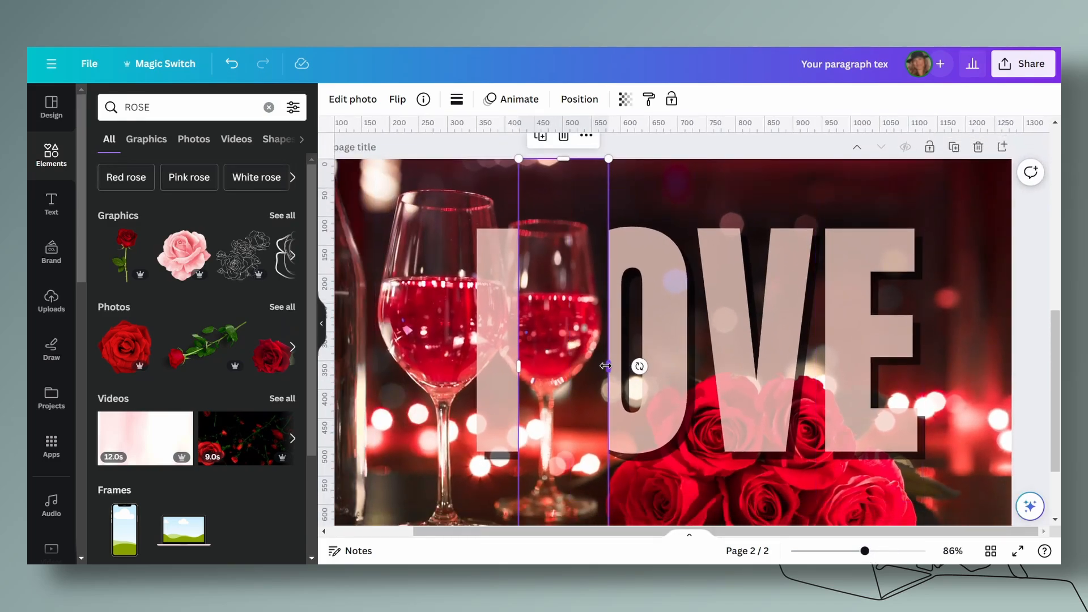
{"action": "mouse_move", "coordinate": [606, 366]}
{"action": "left_mouse_down"}
{"action": "mouse_move", "coordinate": [587, 368]}
{"action": "mouse_move", "coordinate": [601, 368]}
{"action": "left_mouse_up"}
{"action": "scroll", "coordinate": [680, 475], "scroll_direction": "down", "scroll_amount": 2}
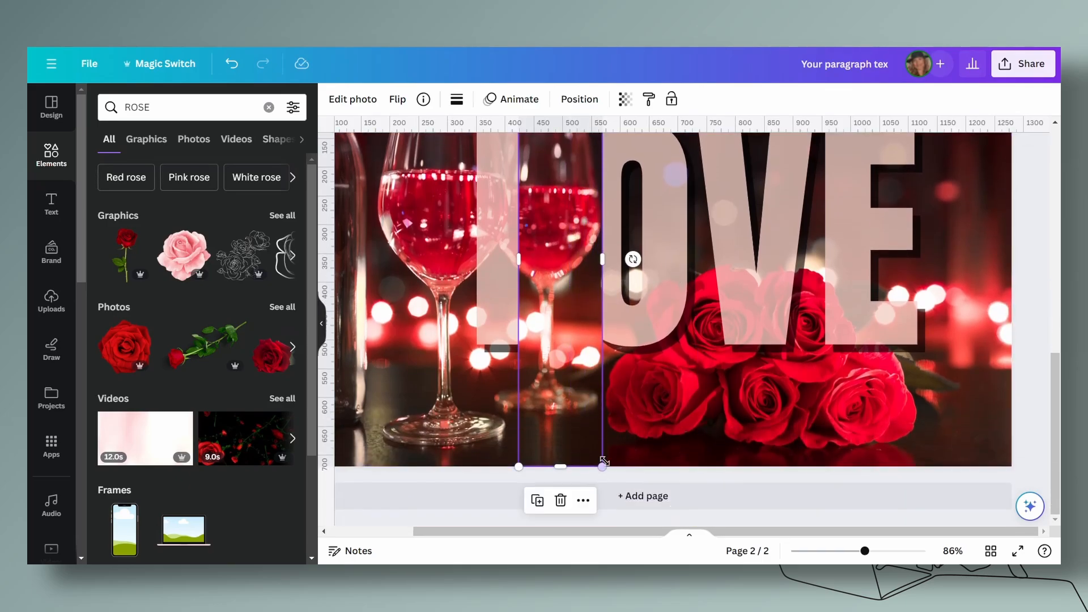
{"action": "left_click_drag", "start_coordinate": [561, 463], "coordinate": [562, 344]}
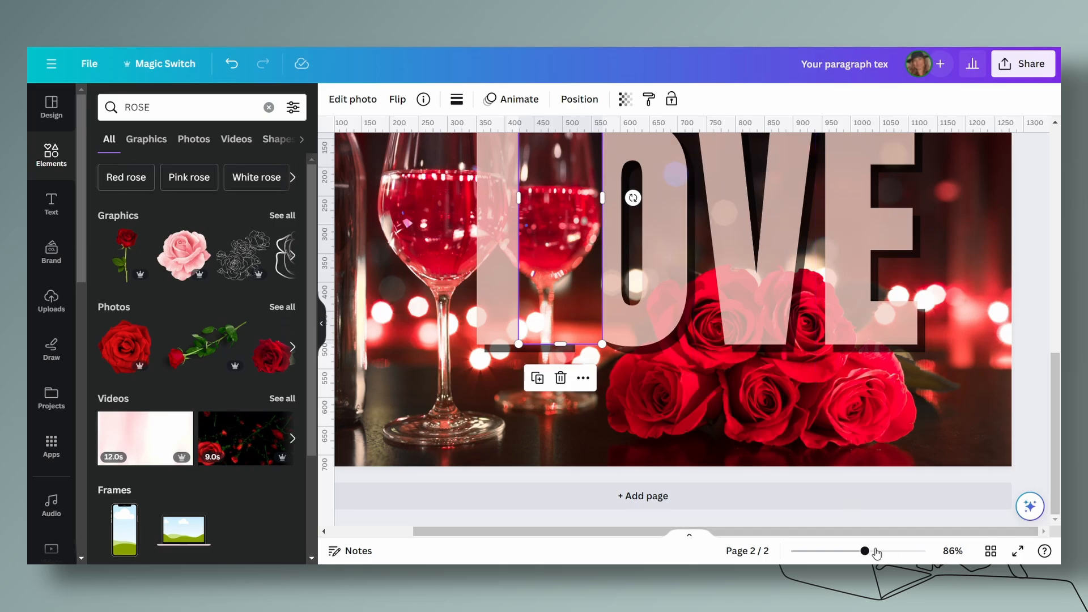
{"action": "left_click_drag", "start_coordinate": [870, 557], "coordinate": [857, 552]}
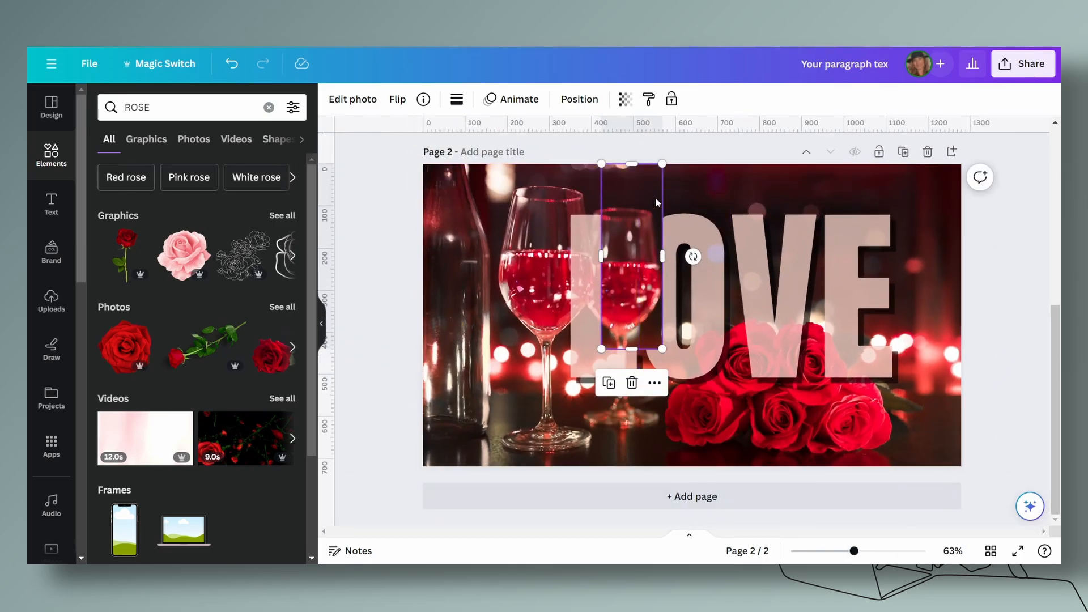
Step: Remove the background from the cropped wine glass strip with BG Remover and deselect it
{"action": "left_click", "coordinate": [345, 102]}
{"action": "left_click", "coordinate": [125, 205]}
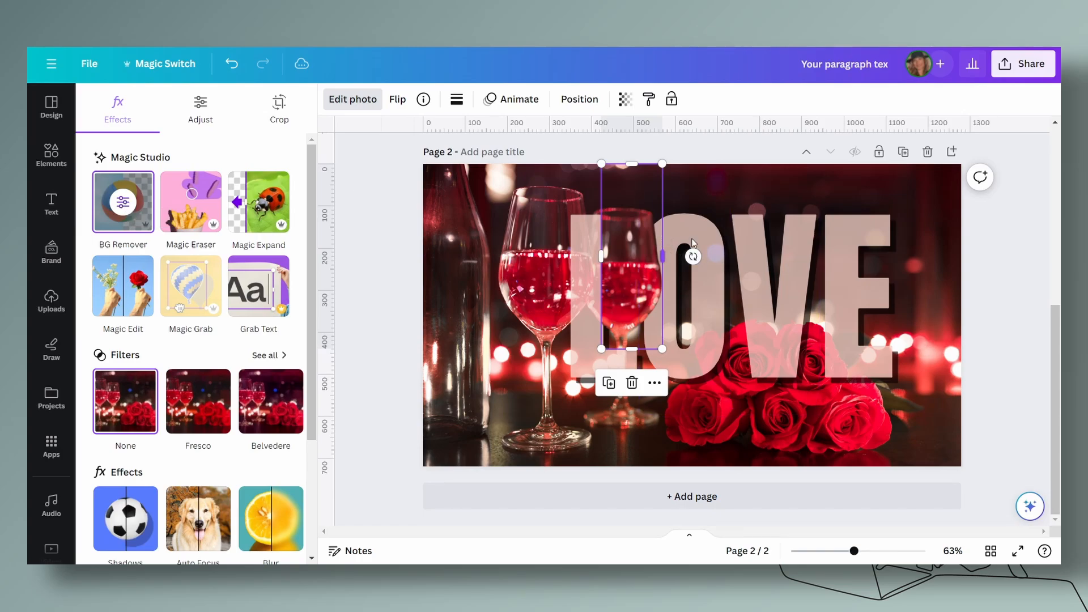
{"action": "key", "text": "Escape"}
{"action": "left_click", "coordinate": [1001, 255]}
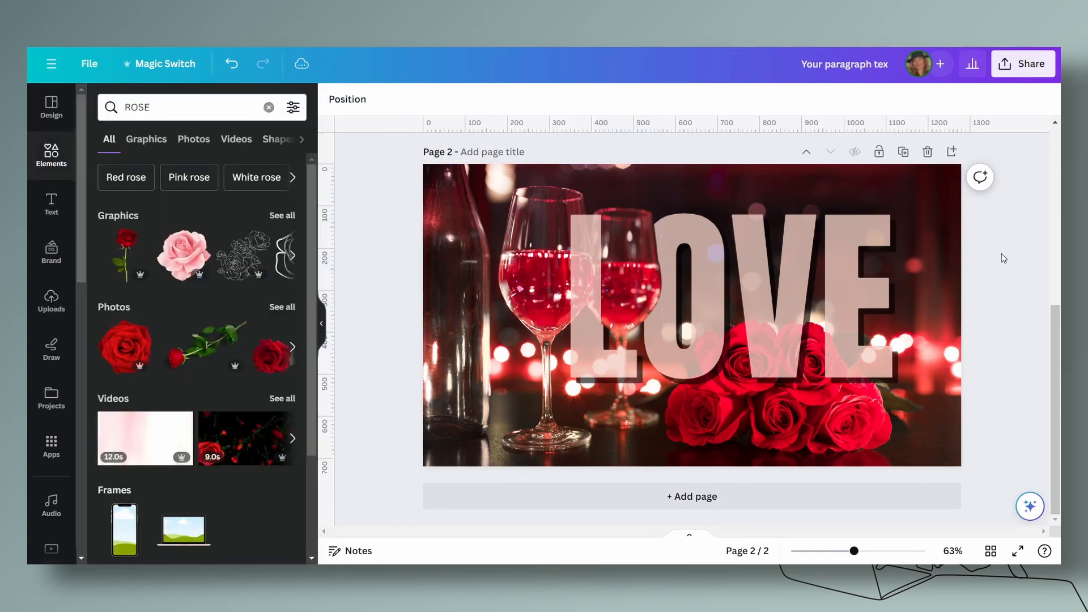
Step: Duplicate page 2 and clear the letters from the copy so only the full photo remains, selected
{"action": "scroll", "coordinate": [1006, 275], "scroll_direction": "up", "scroll_amount": 5}
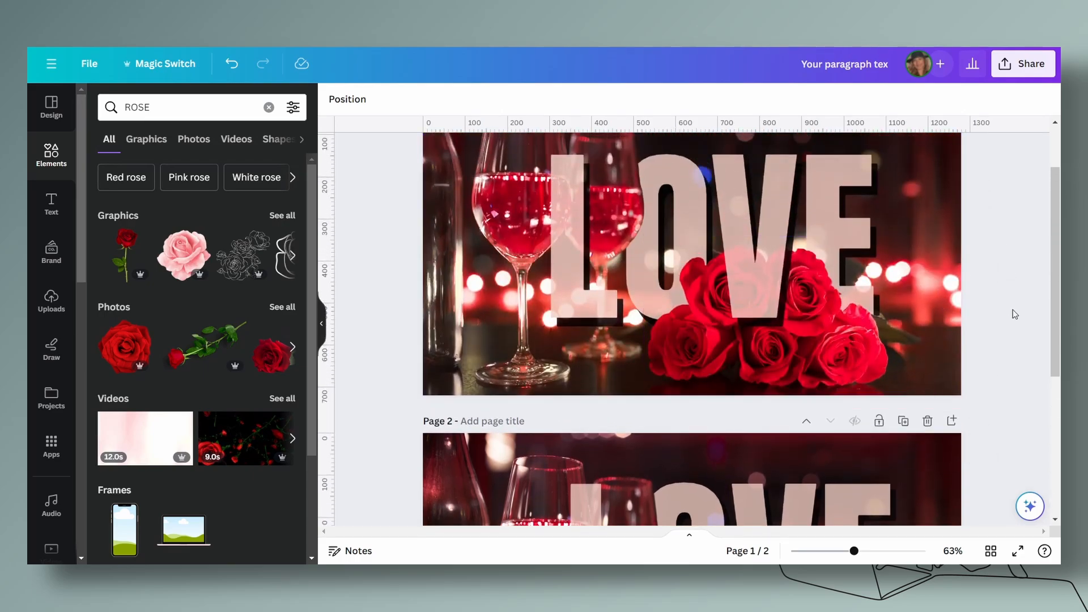
{"action": "scroll", "coordinate": [1014, 314], "scroll_direction": "down", "scroll_amount": 4}
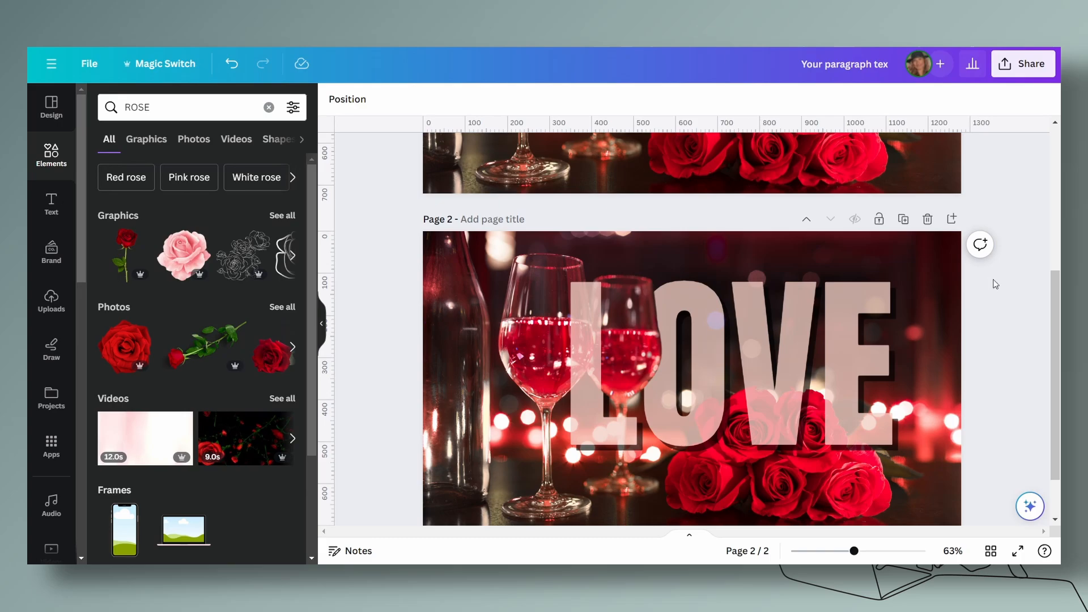
{"action": "left_click", "coordinate": [904, 219]}
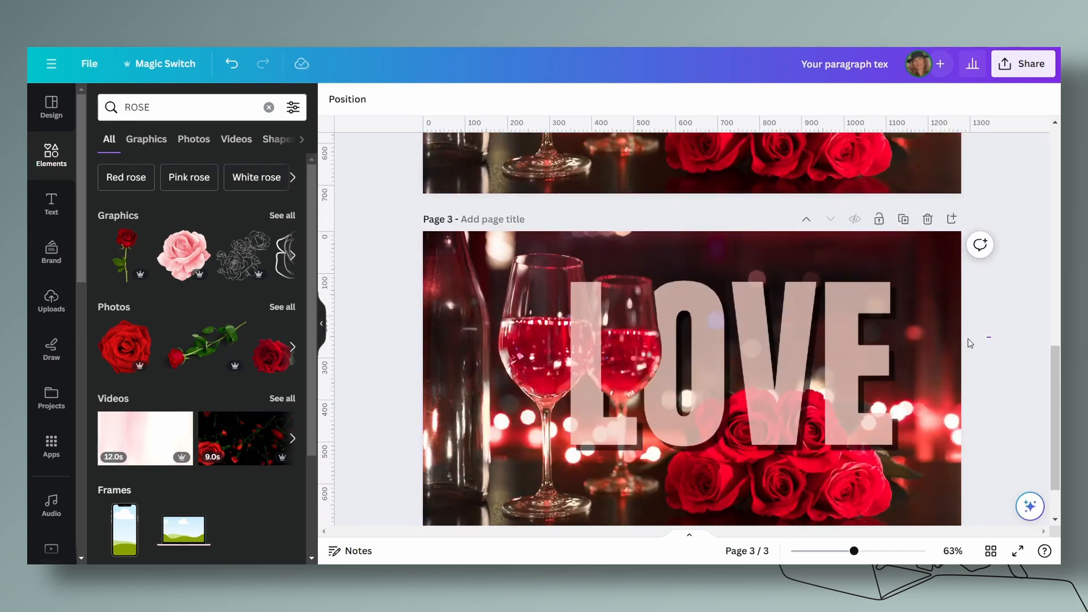
{"action": "left_click", "coordinate": [827, 400]}
{"action": "key", "text": "Delete"}
{"action": "left_click", "coordinate": [824, 398]}
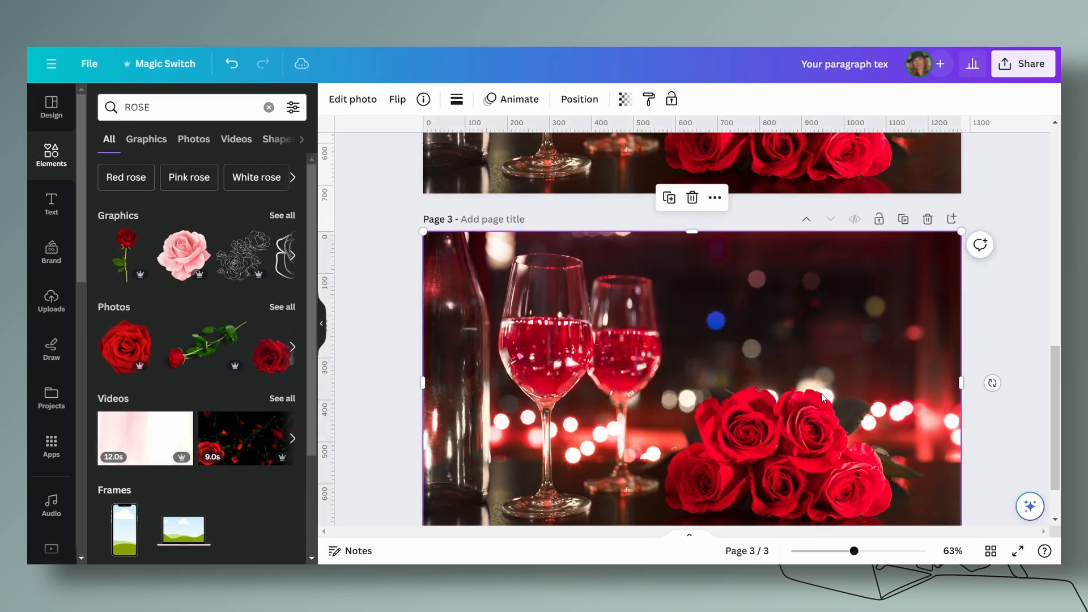
{"action": "scroll", "coordinate": [843, 324], "scroll_direction": "down", "scroll_amount": 1}
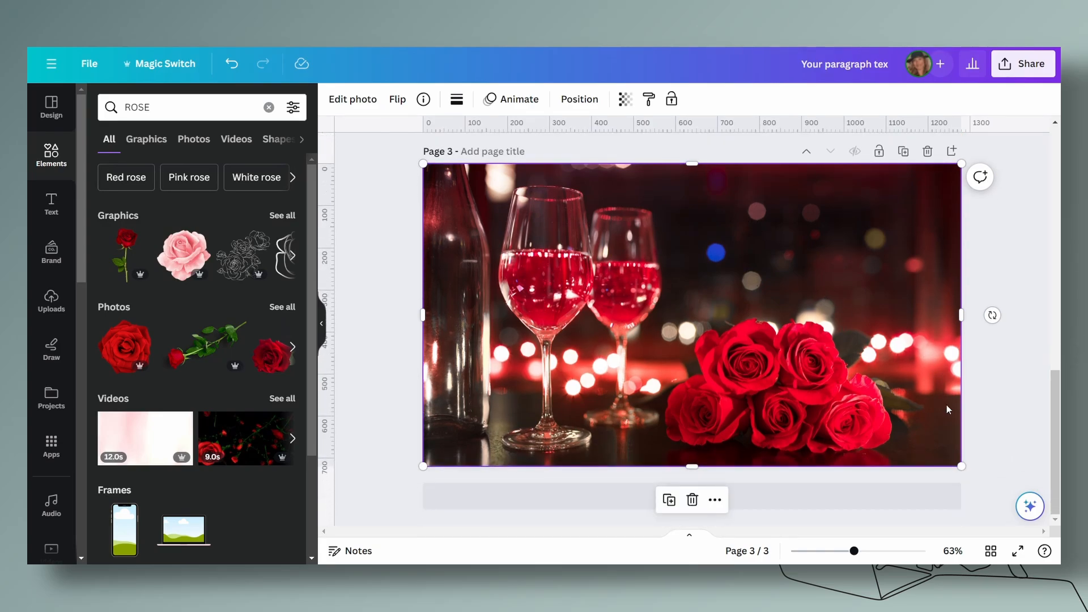
Step: Remove the background from the full photo on page 3 with BG Remover, keeping the bottle, glasses and roses
{"action": "left_click", "coordinate": [356, 107]}
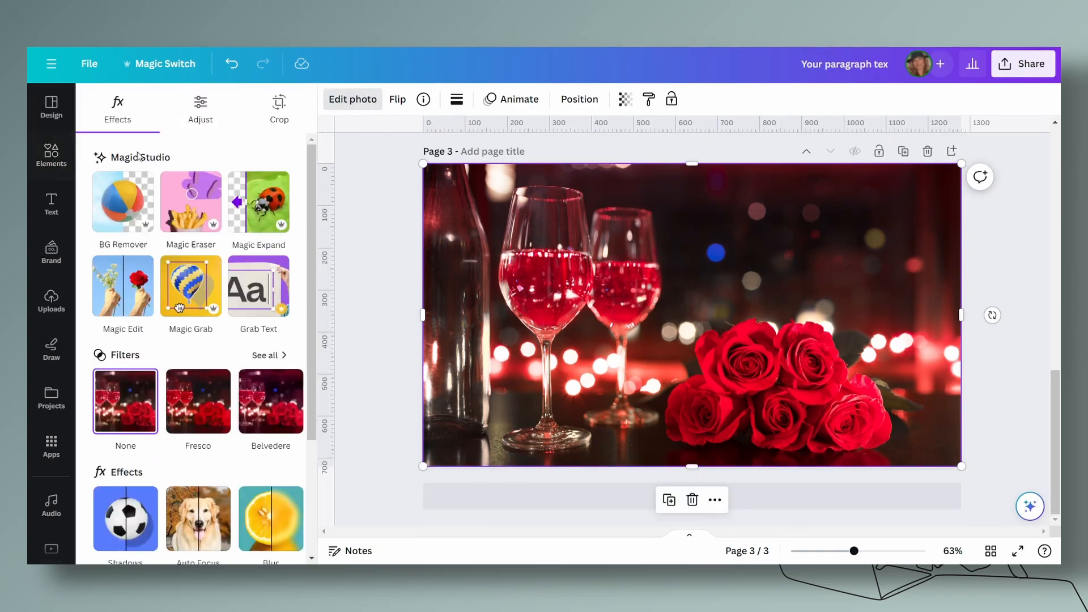
{"action": "left_click", "coordinate": [121, 209]}
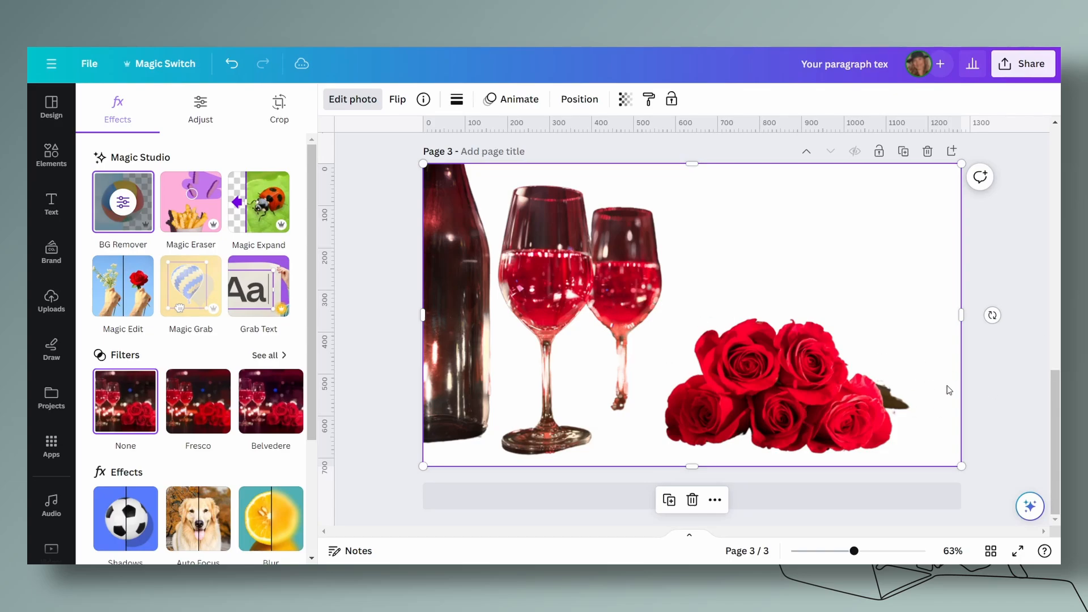
{"action": "key", "text": "Escape"}
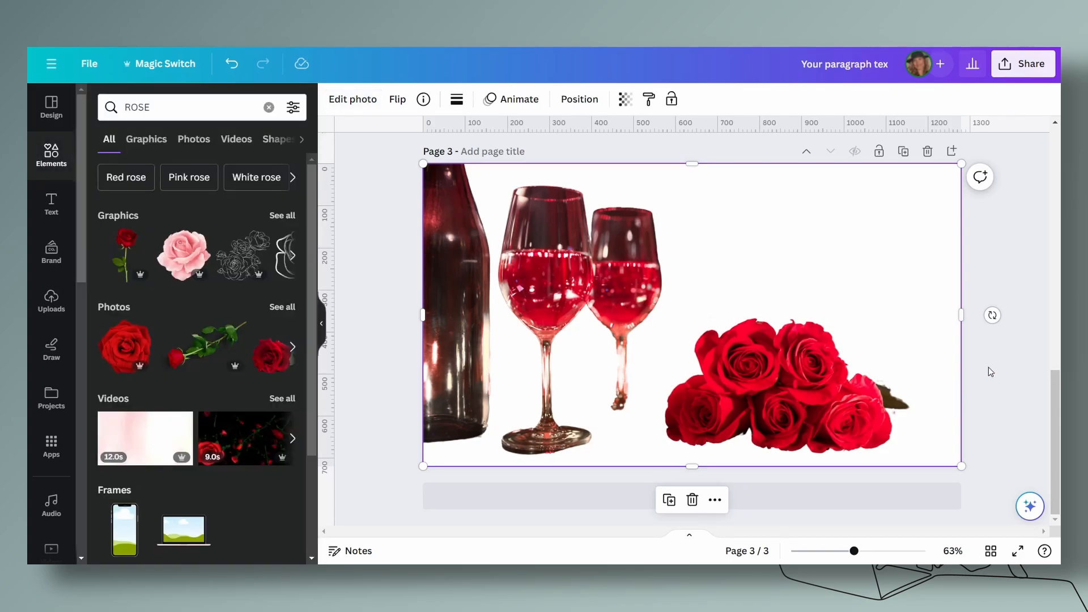
{"action": "scroll", "coordinate": [988, 366], "scroll_direction": "up", "scroll_amount": 5}
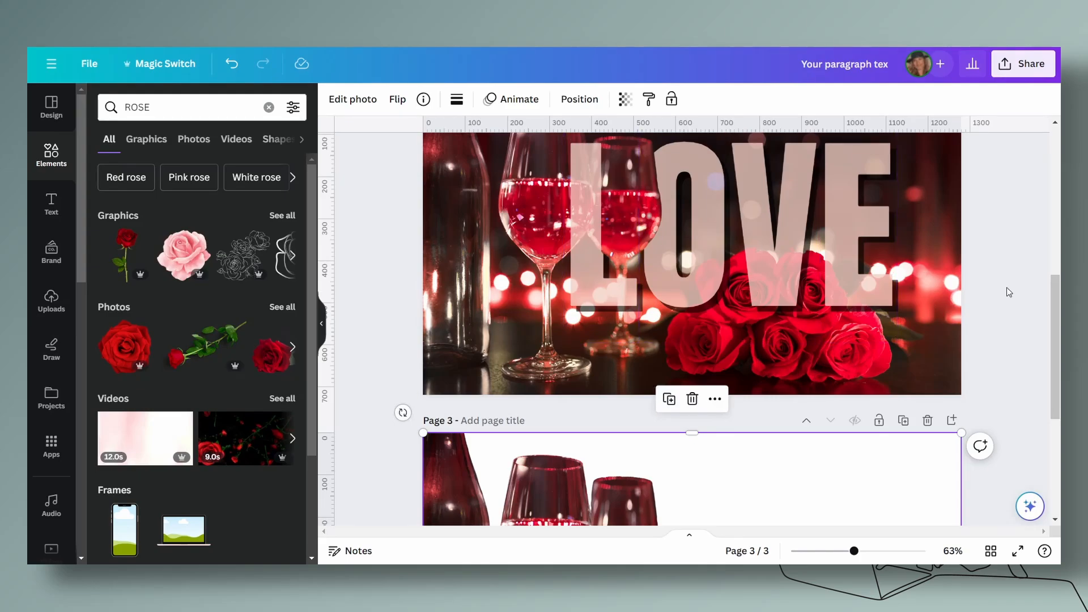
{"action": "scroll", "coordinate": [1007, 287], "scroll_direction": "down", "scroll_amount": 5}
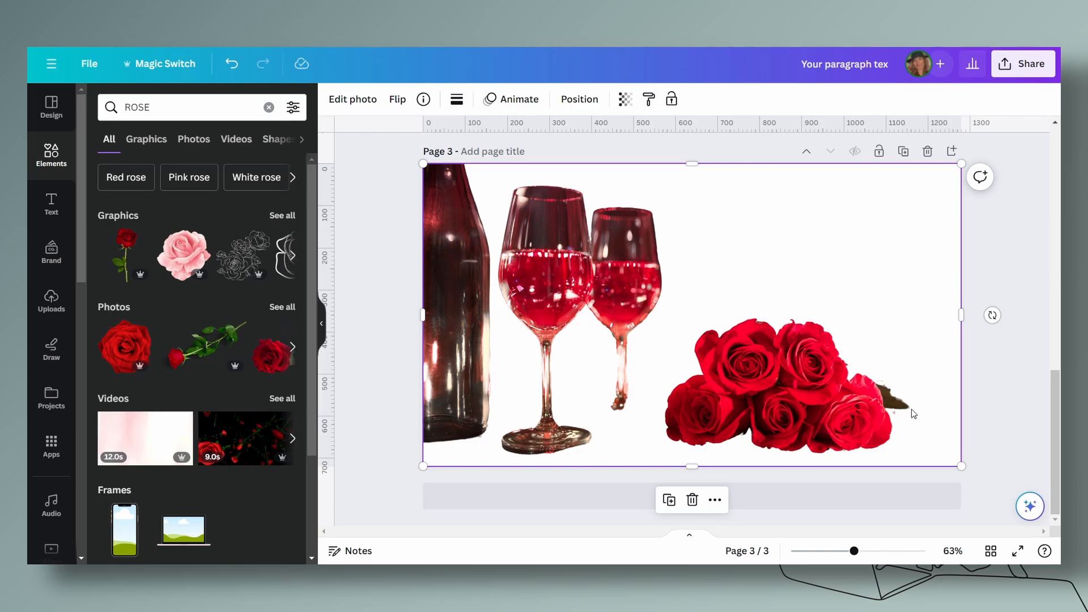
{"action": "left_click", "coordinate": [992, 262]}
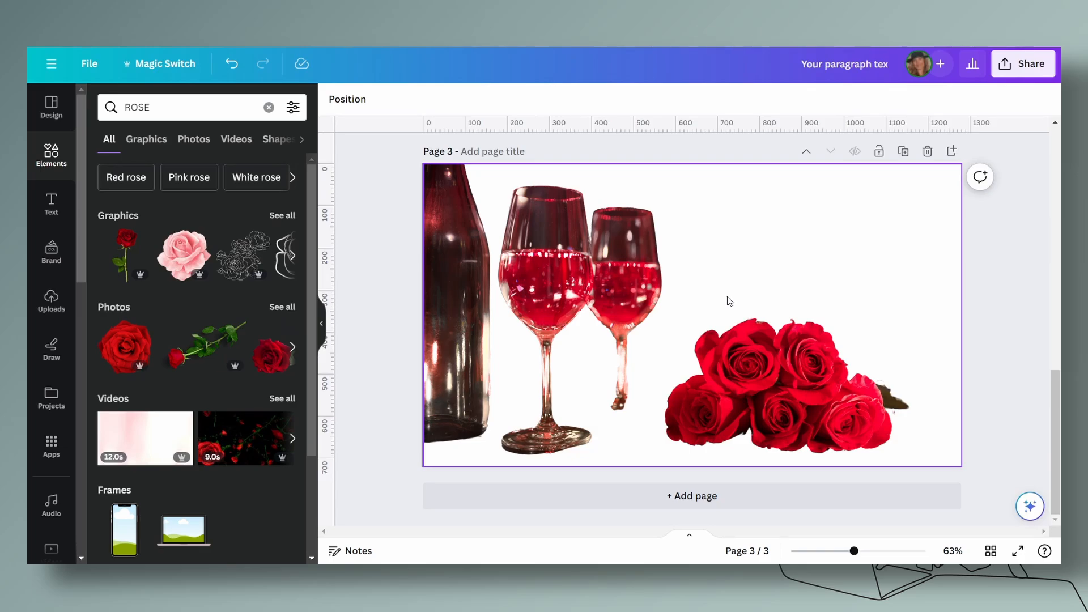
Step: Delete the cropped wine glass cutout from in front of the letters on page 2
{"action": "scroll", "coordinate": [725, 302], "scroll_direction": "up", "scroll_amount": 4}
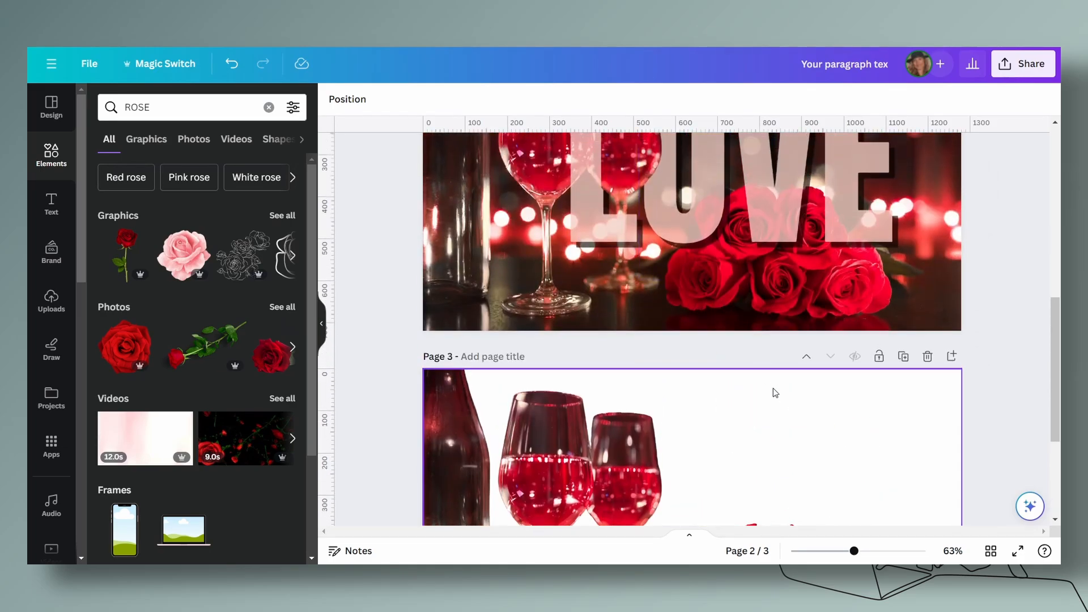
{"action": "scroll", "coordinate": [737, 368], "scroll_direction": "up", "scroll_amount": 4}
{"action": "left_click", "coordinate": [642, 352]}
{"action": "key", "text": "ctrl+["}
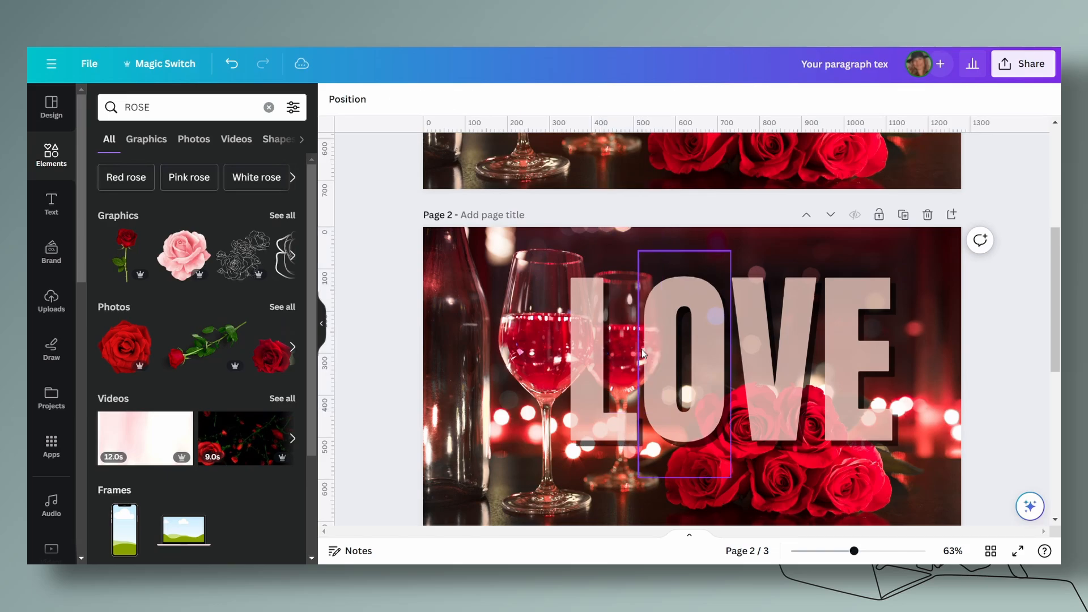
Step: Move the background-free photo from page 3 onto page 2 and align it exactly over the original photo
{"action": "scroll", "coordinate": [867, 471], "scroll_direction": "down", "scroll_amount": 4}
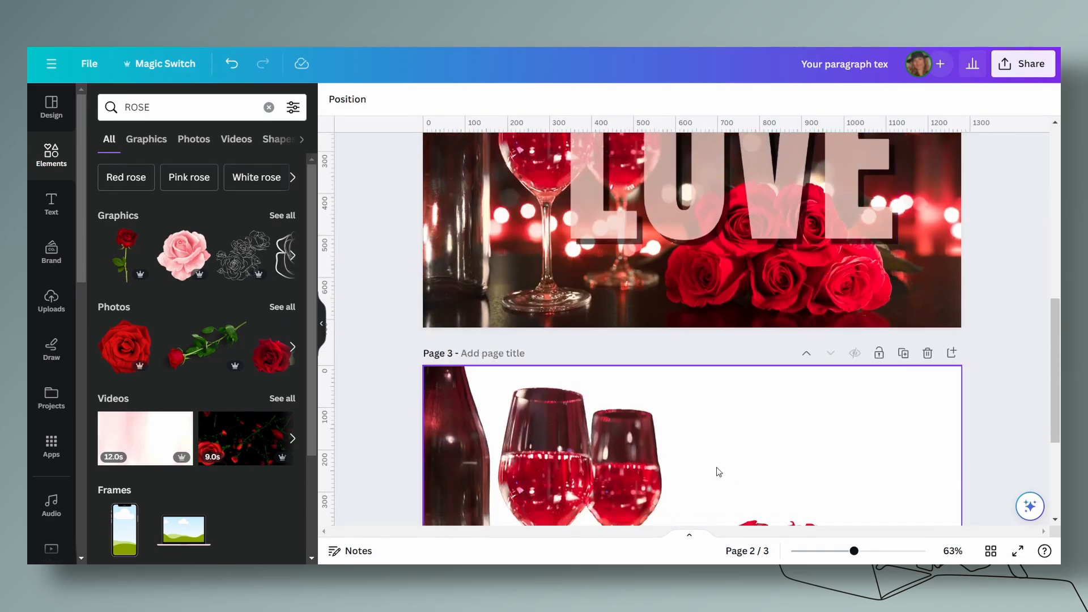
{"action": "left_click_drag", "start_coordinate": [714, 470], "coordinate": [759, 380]}
{"action": "left_click_drag", "start_coordinate": [672, 453], "coordinate": [748, 151]}
{"action": "scroll", "coordinate": [848, 420], "scroll_direction": "up", "scroll_amount": 3}
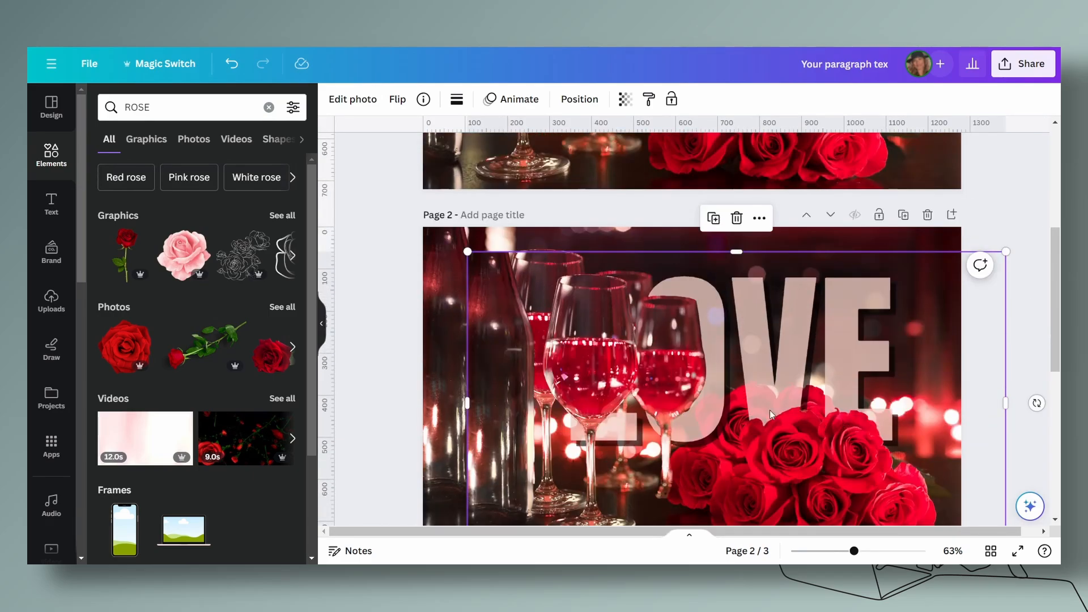
{"action": "left_click_drag", "start_coordinate": [744, 391], "coordinate": [730, 388]}
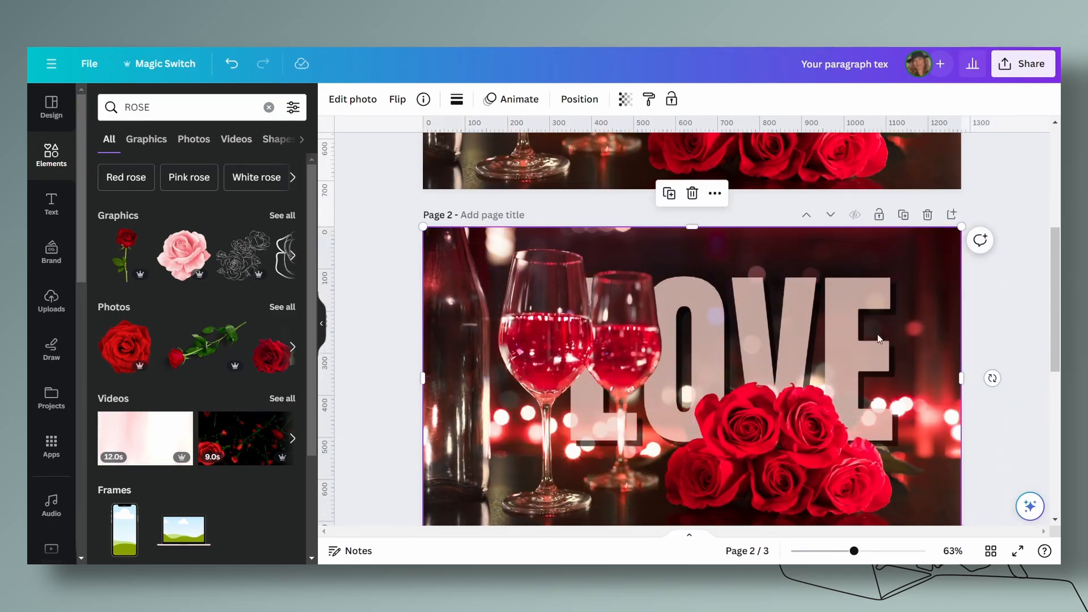
Step: Crop the background-free photo on page 2 from its left edge to the second wine glass and from below to just under that glass's bowl
{"action": "scroll", "coordinate": [985, 336], "scroll_direction": "down", "scroll_amount": 2}
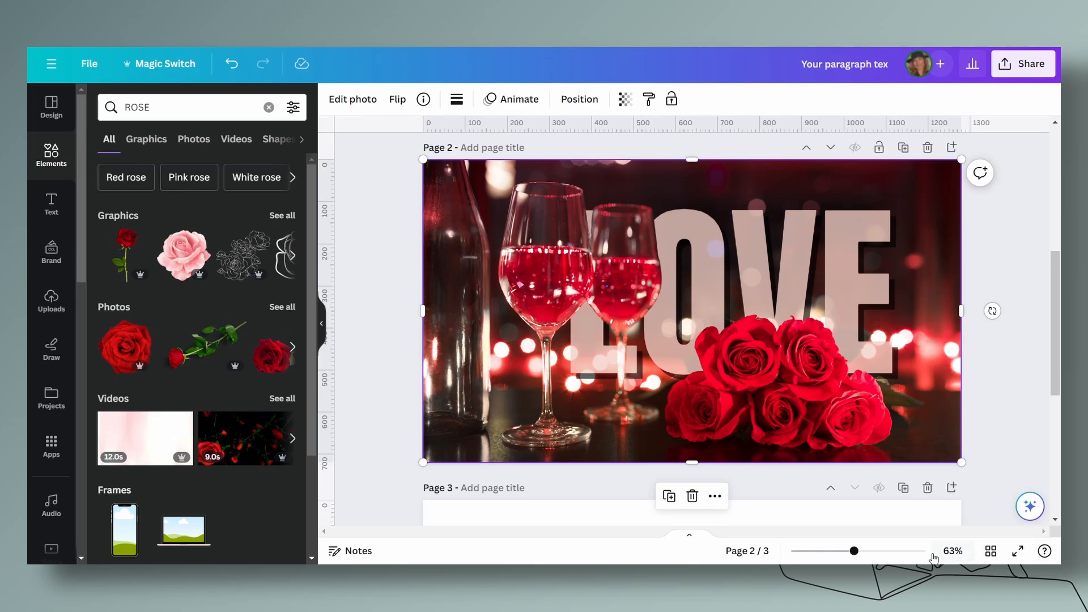
{"action": "left_click_drag", "start_coordinate": [854, 552], "coordinate": [866, 552]}
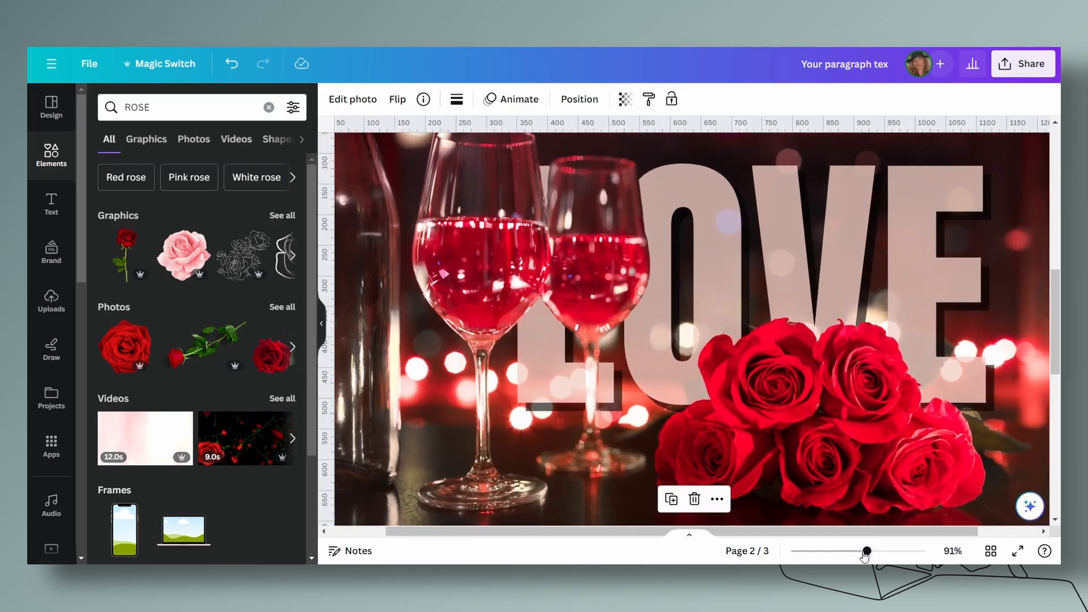
{"action": "scroll", "coordinate": [571, 253], "scroll_direction": "left", "scroll_amount": 3}
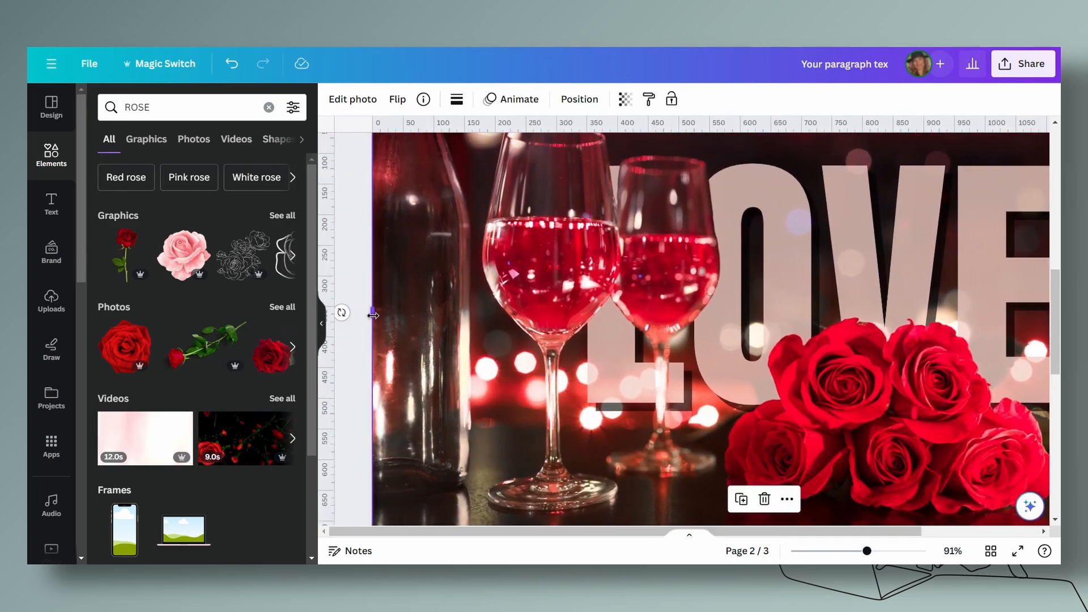
{"action": "left_click_drag", "start_coordinate": [372, 316], "coordinate": [646, 315]}
{"action": "scroll", "coordinate": [883, 447], "scroll_direction": "down", "scroll_amount": 2}
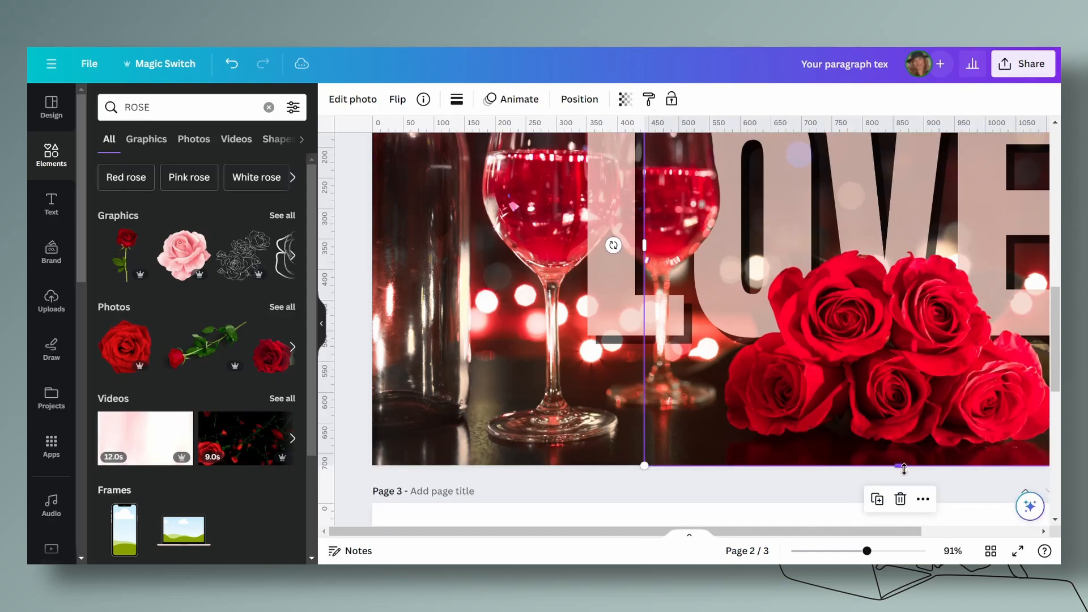
{"action": "left_click_drag", "start_coordinate": [900, 466], "coordinate": [873, 294]}
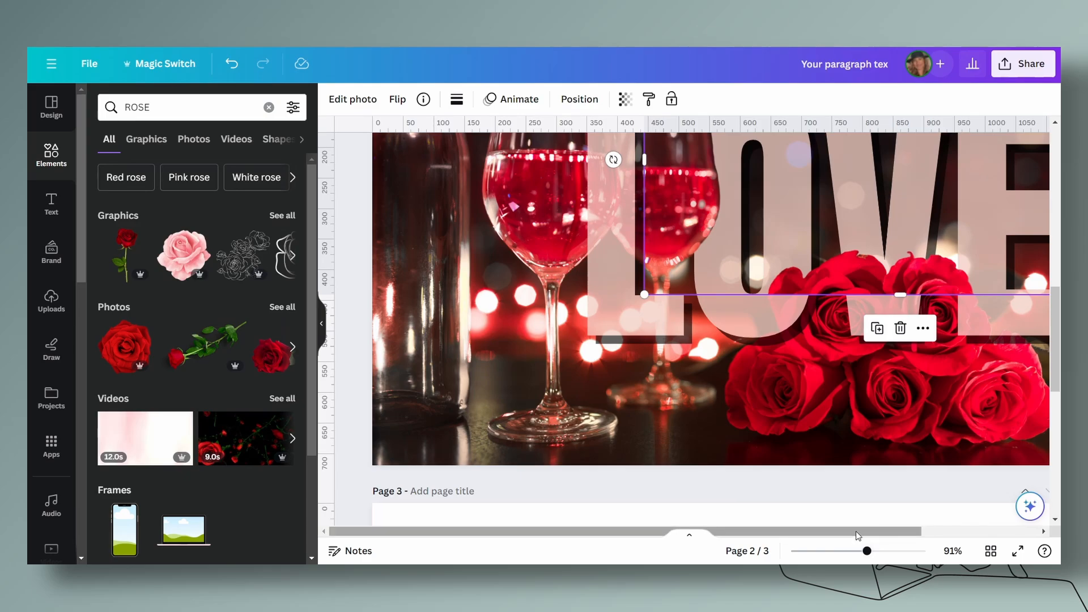
{"action": "scroll", "coordinate": [681, 249], "scroll_direction": "down", "scroll_amount": 3}
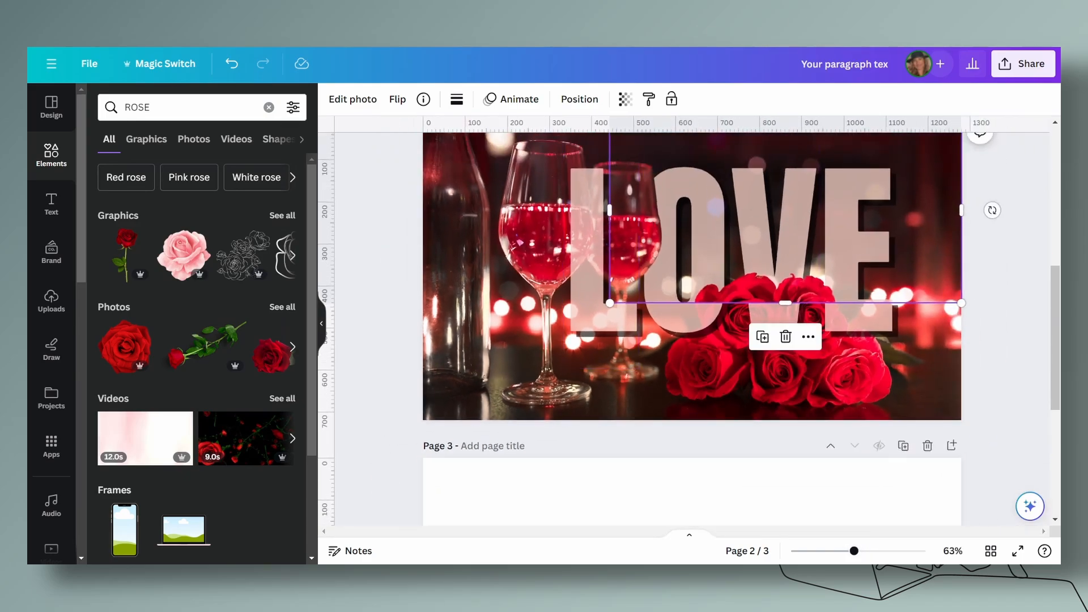
Step: Crop the right side of the background-free photo inward so the cutout only covers the second wine glass in front of the letters
{"action": "left_click", "coordinate": [1010, 256]}
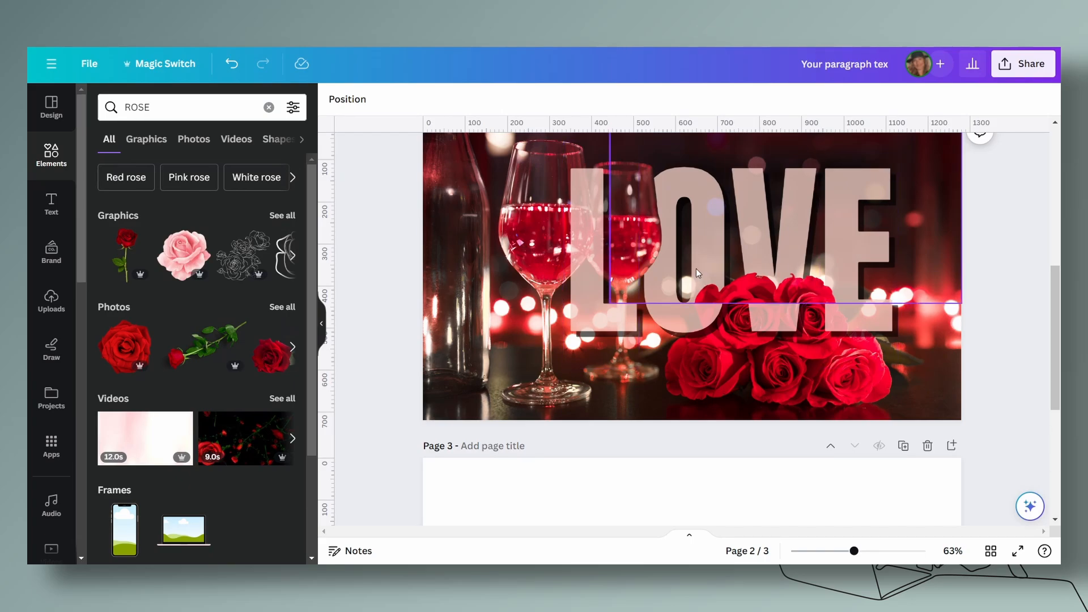
{"action": "left_click", "coordinate": [677, 259]}
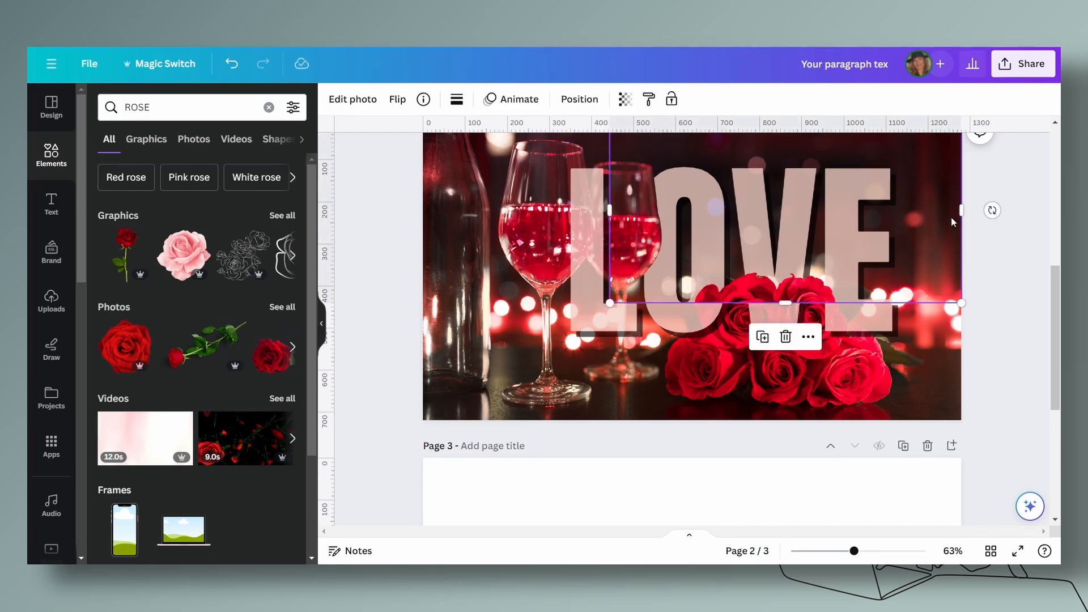
{"action": "left_click_drag", "start_coordinate": [941, 211], "coordinate": [796, 212]}
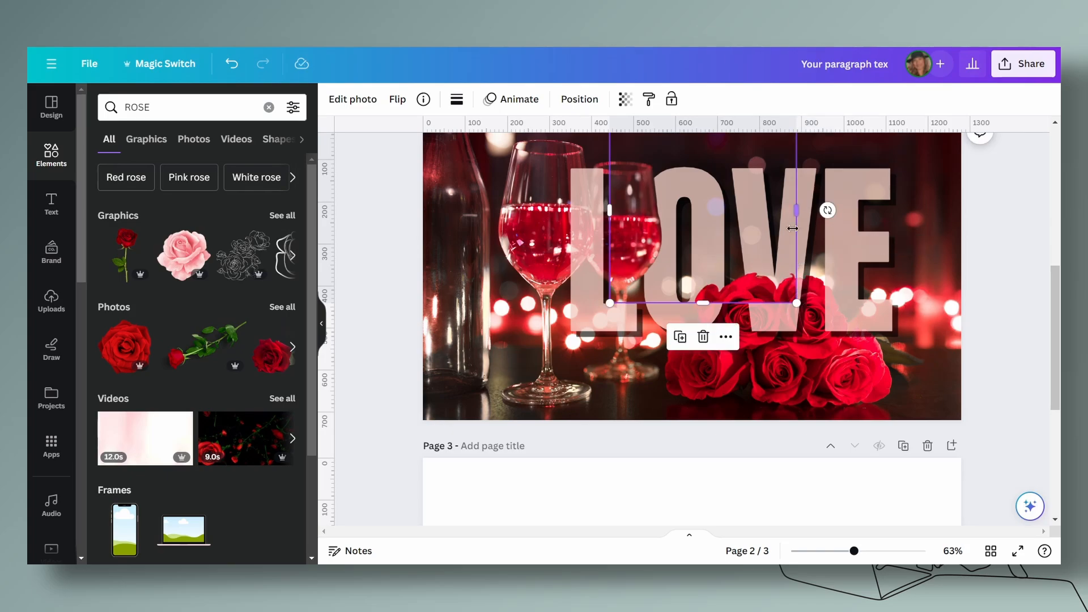
{"action": "left_click_drag", "start_coordinate": [794, 214], "coordinate": [788, 214]}
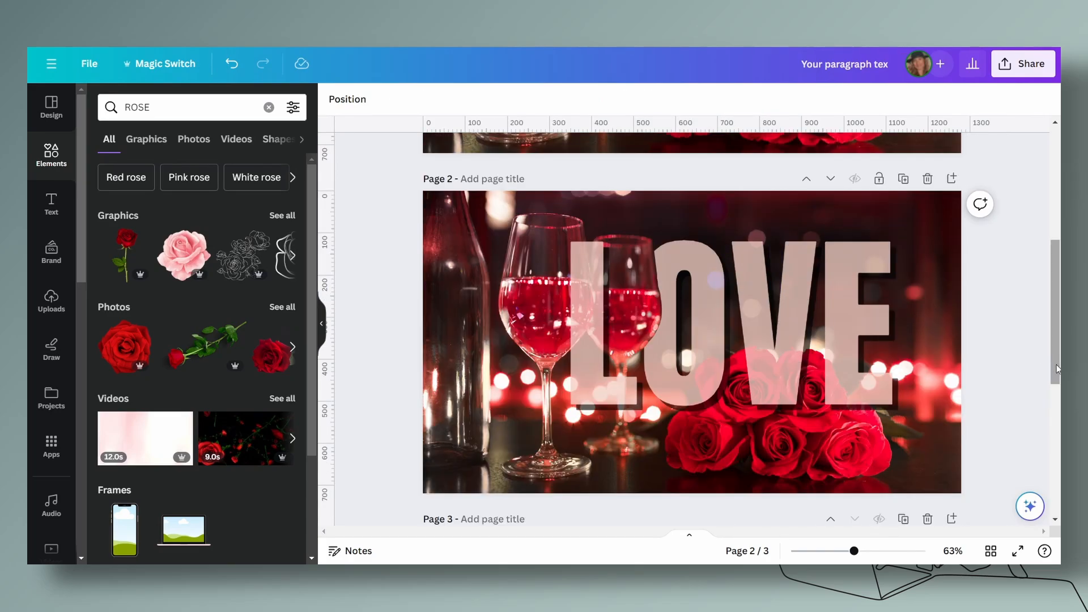
Step: Copy the full original photo from page 2 onto the blank page 3 and remove its background with BG Remover
{"action": "left_click", "coordinate": [931, 209]}
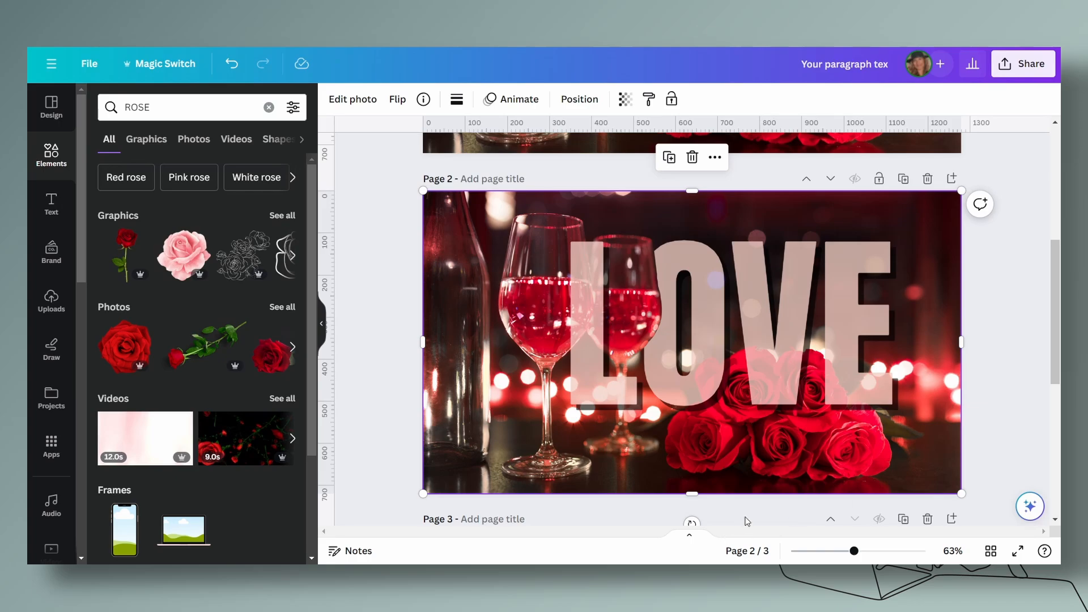
{"action": "scroll", "coordinate": [737, 488], "scroll_direction": "down", "scroll_amount": 3}
{"action": "left_click", "coordinate": [720, 454]}
{"action": "key", "text": "ctrl+v"}
{"action": "scroll", "coordinate": [721, 453], "scroll_direction": "down", "scroll_amount": 4}
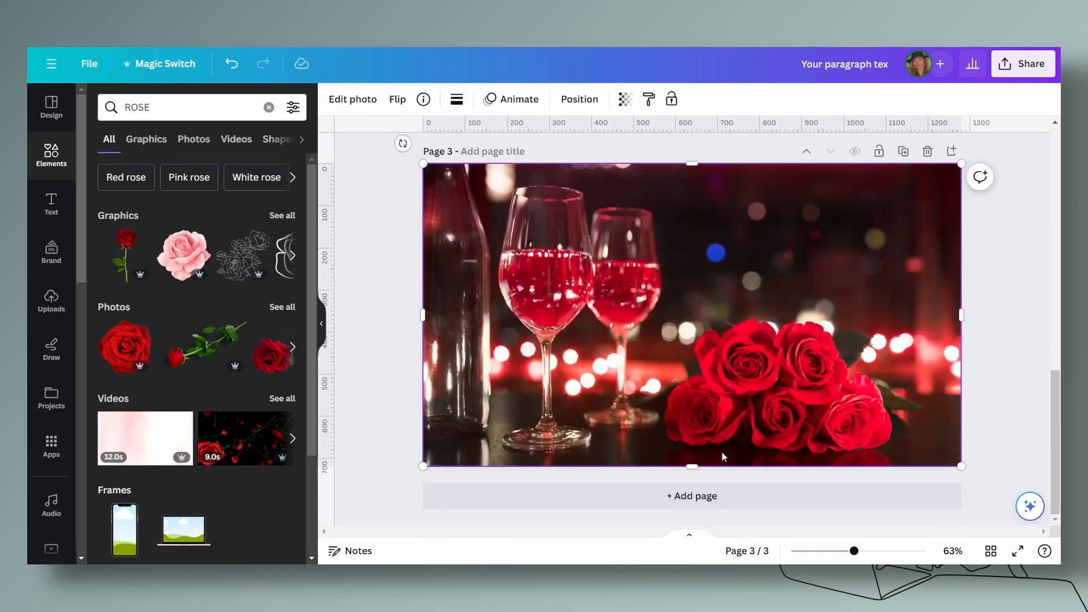
{"action": "left_click", "coordinate": [351, 101]}
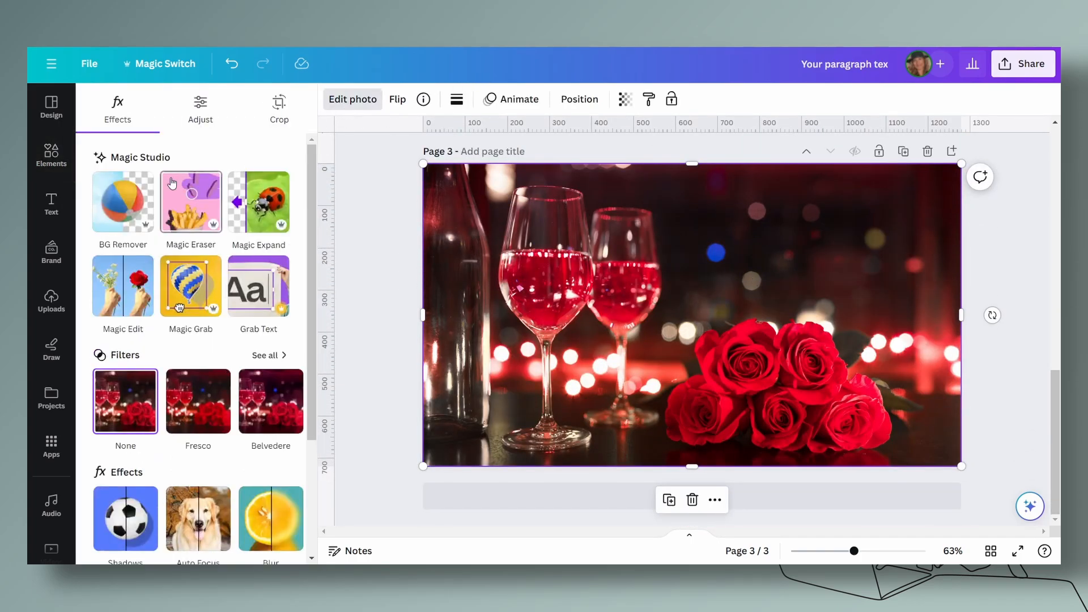
{"action": "left_click", "coordinate": [120, 204]}
Step: Move the new background-free photo from page 3 onto page 2 and align it exactly over the original photo
{"action": "left_click_drag", "start_coordinate": [854, 551], "coordinate": [846, 551]}
{"action": "scroll", "coordinate": [943, 499], "scroll_direction": "up", "scroll_amount": 2}
{"action": "left_click_drag", "start_coordinate": [810, 470], "coordinate": [818, 199]}
{"action": "scroll", "coordinate": [894, 356], "scroll_direction": "up", "scroll_amount": 3}
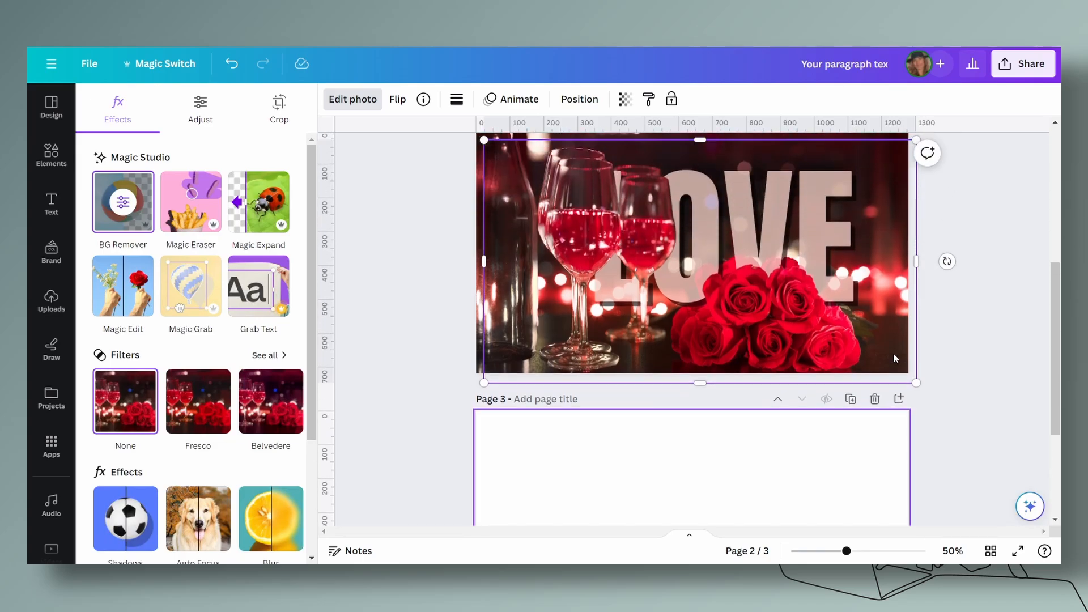
{"action": "mouse_move", "coordinate": [776, 328]}
{"action": "left_mouse_down"}
{"action": "mouse_move", "coordinate": [769, 322]}
{"action": "mouse_move", "coordinate": [773, 334]}
{"action": "left_mouse_up"}
{"action": "scroll", "coordinate": [774, 335], "scroll_direction": "up", "scroll_amount": 2}
{"action": "scroll", "coordinate": [793, 396], "scroll_direction": "up", "scroll_amount": 2}
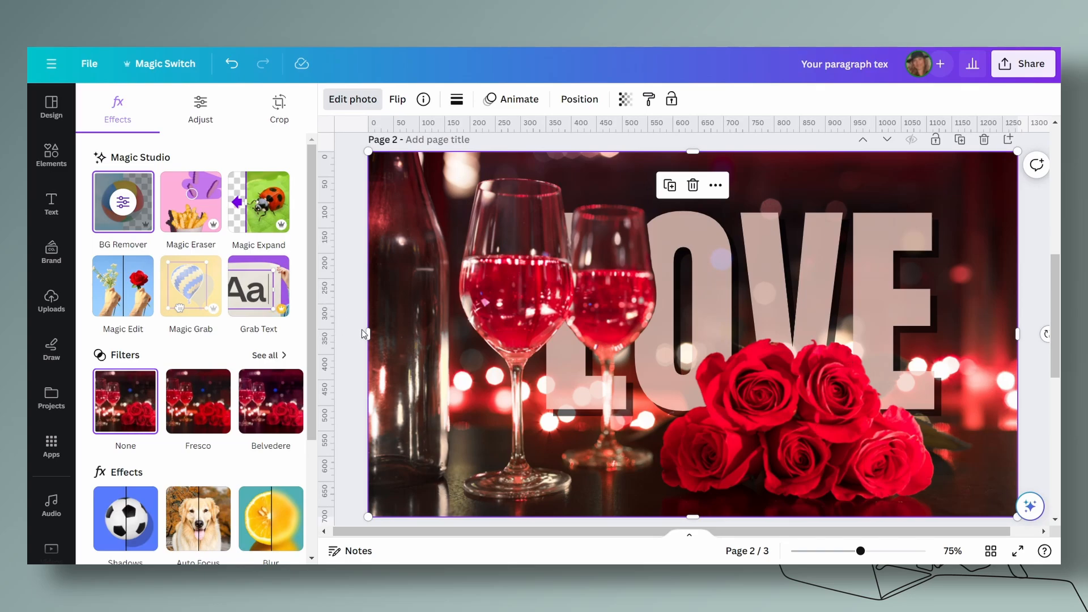
Step: Crop the new background-free photo from the left, right and upper edges so that only the rose bouquet remains
{"action": "left_click_drag", "start_coordinate": [383, 328], "coordinate": [653, 321]}
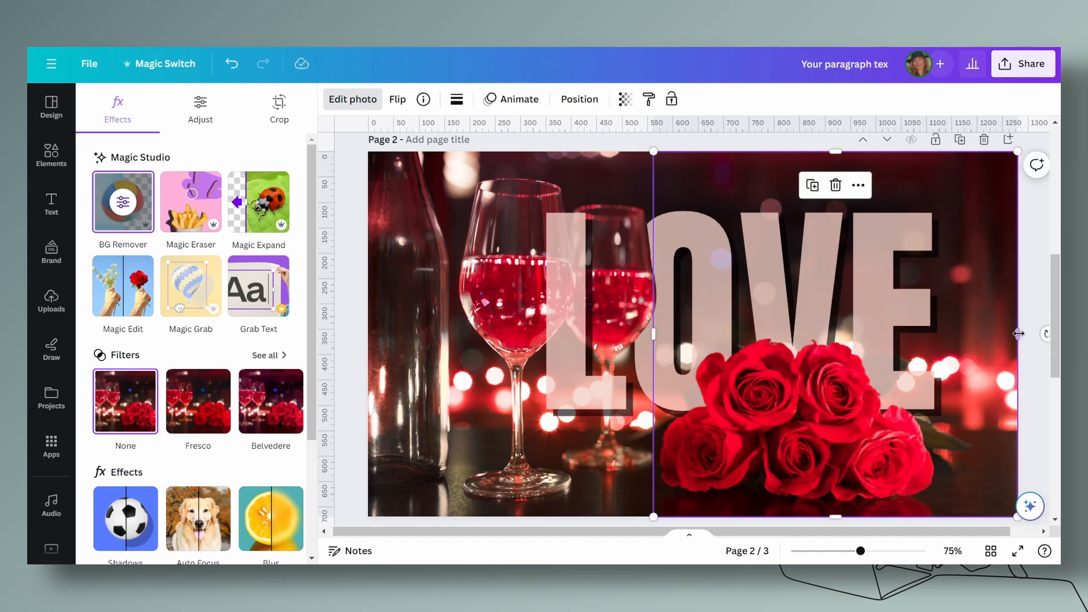
{"action": "left_click_drag", "start_coordinate": [1018, 334], "coordinate": [939, 334]}
{"action": "left_click_drag", "start_coordinate": [797, 151], "coordinate": [796, 334]}
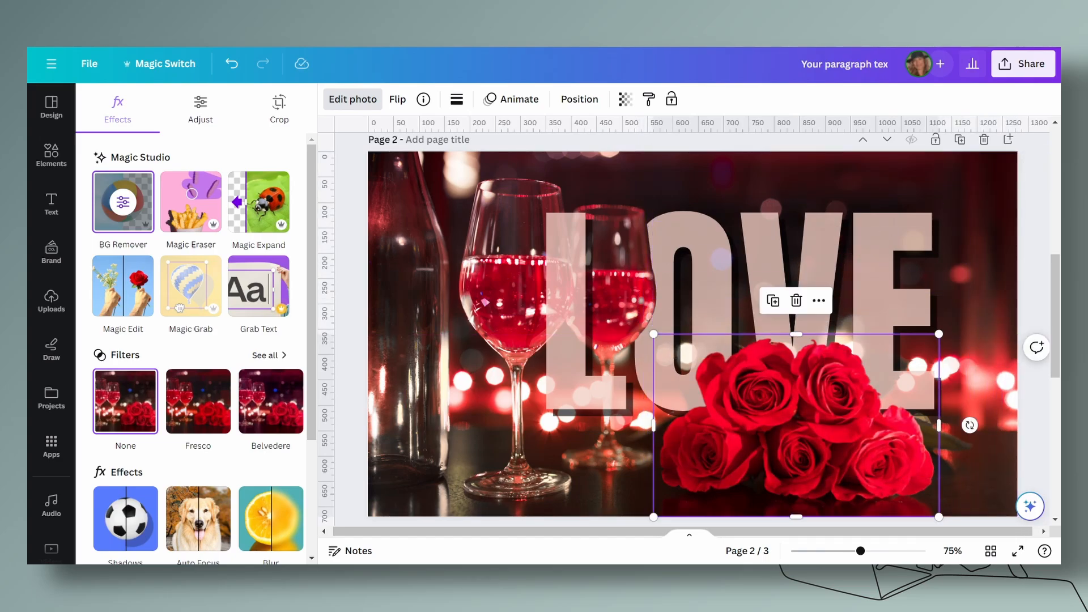
Step: Bring the letter V to the front so it sits over the roses
{"action": "left_click", "coordinate": [794, 226]}
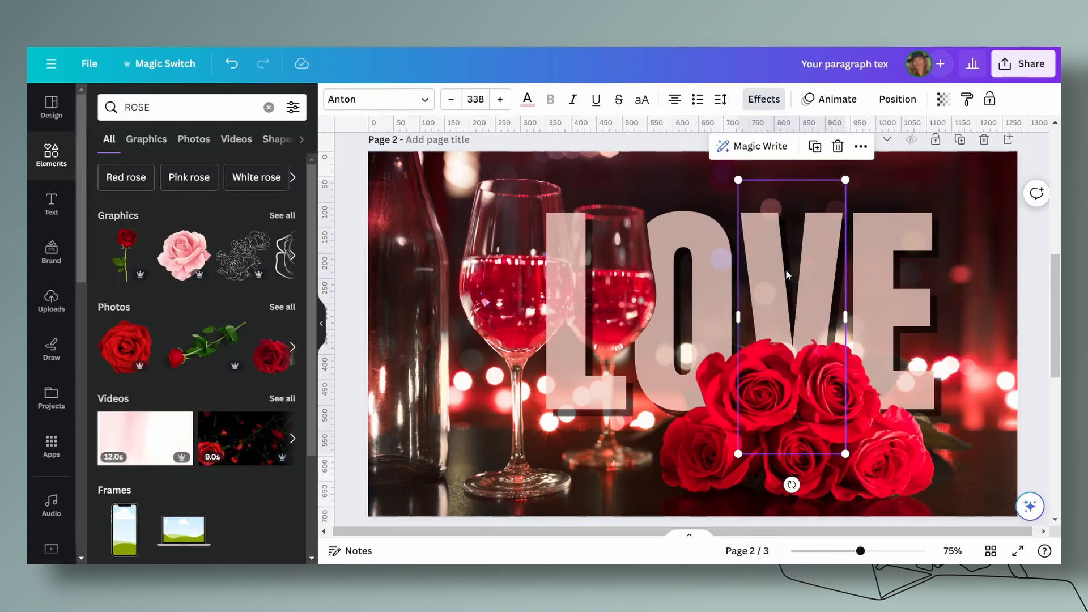
{"action": "left_click", "coordinate": [897, 99]}
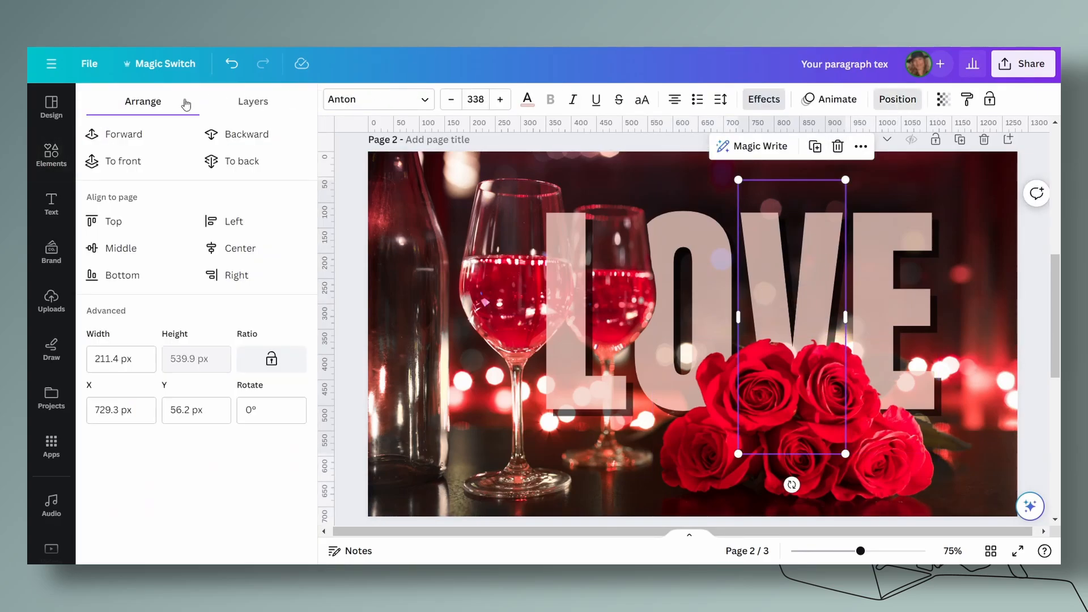
{"action": "left_click", "coordinate": [121, 161]}
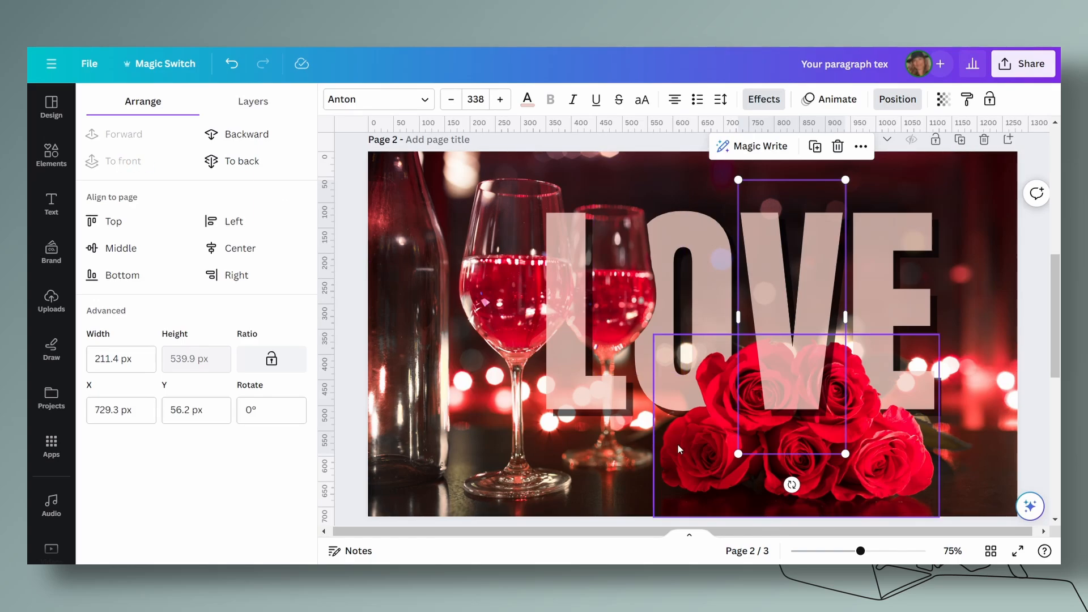
{"action": "key", "text": "Escape"}
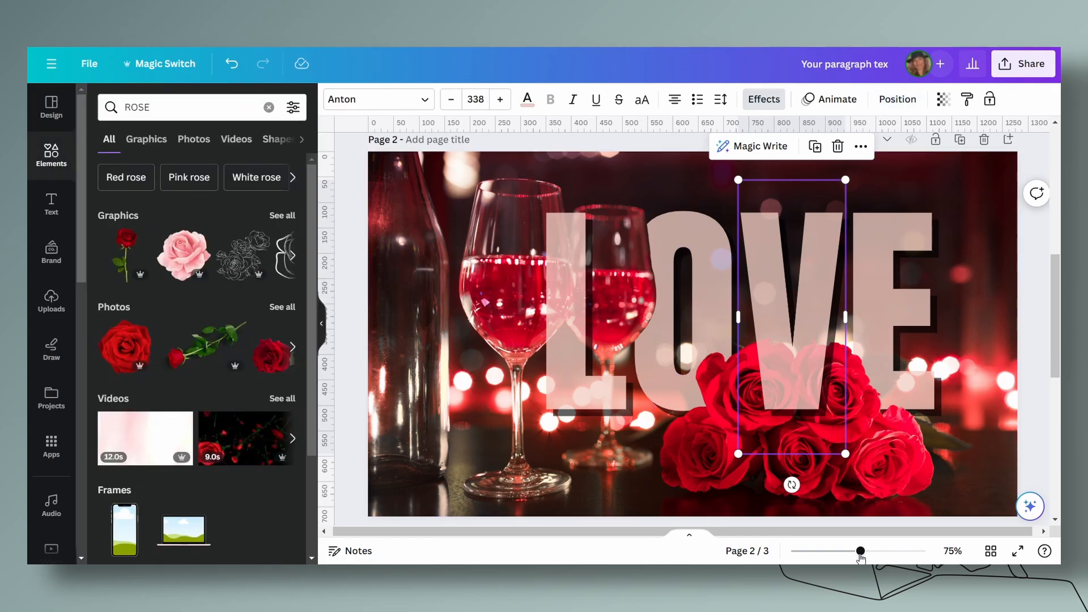
Step: List the layers of page 2 and move the letter E to the top of the stack
{"action": "scroll", "coordinate": [1053, 357], "scroll_direction": "down", "scroll_amount": 5}
{"action": "left_click_drag", "start_coordinate": [1053, 348], "coordinate": [1055, 321]}
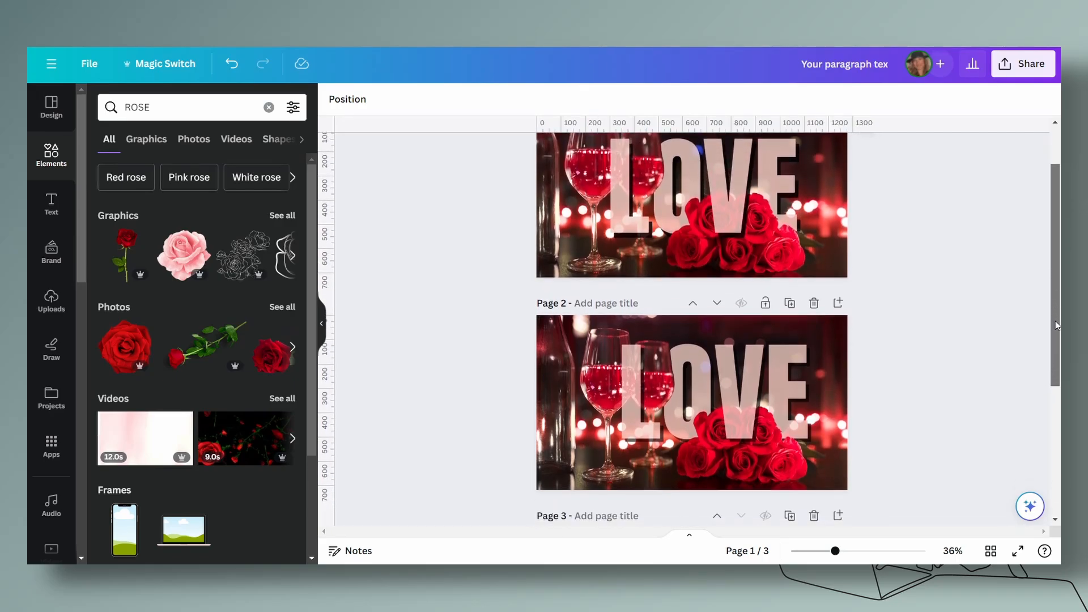
{"action": "left_click_drag", "start_coordinate": [835, 551], "coordinate": [853, 552]}
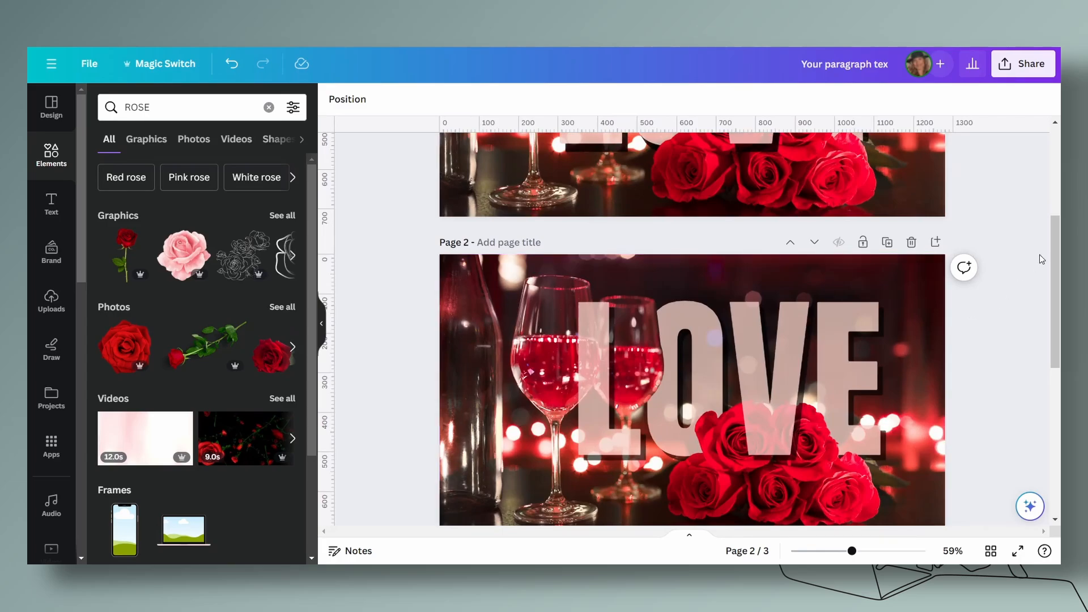
{"action": "left_click_drag", "start_coordinate": [1058, 278], "coordinate": [1059, 303]}
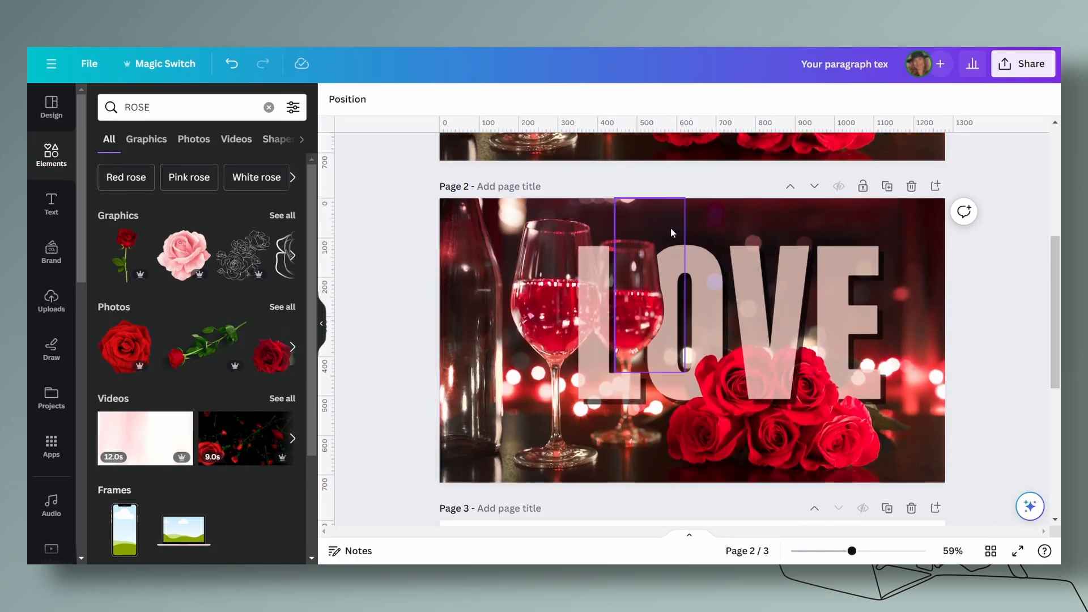
{"action": "left_click", "coordinate": [922, 215]}
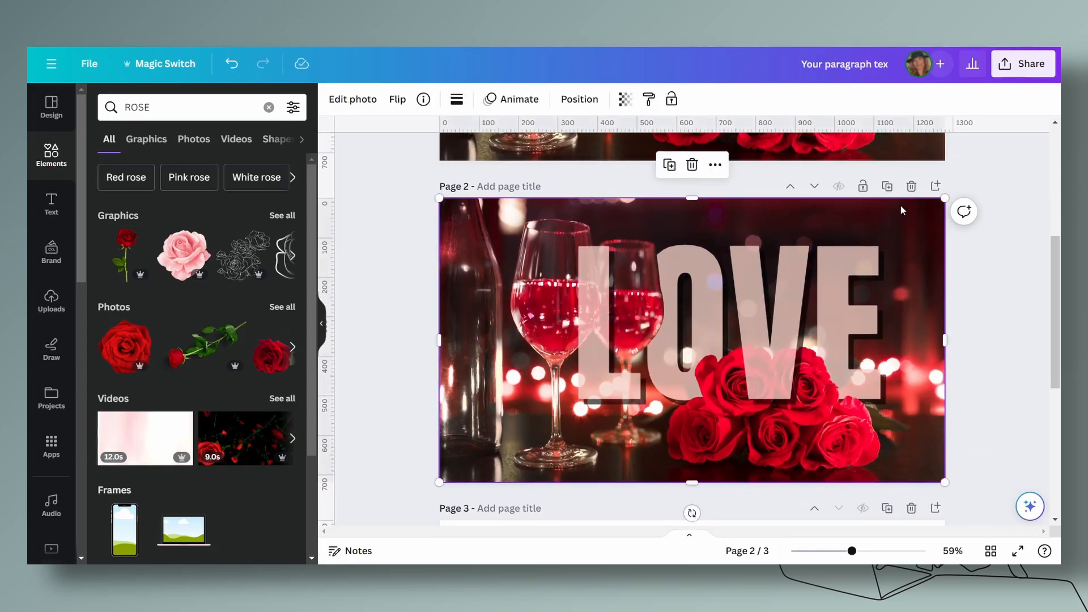
{"action": "left_click", "coordinate": [566, 102]}
{"action": "left_click", "coordinate": [277, 109]}
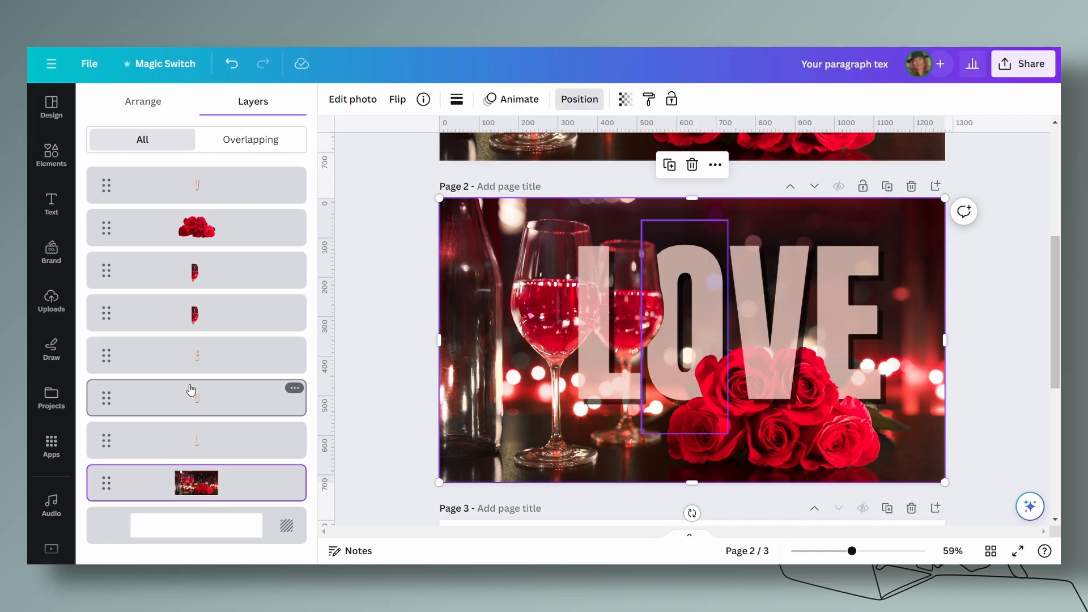
{"action": "left_click_drag", "start_coordinate": [102, 356], "coordinate": [105, 180]}
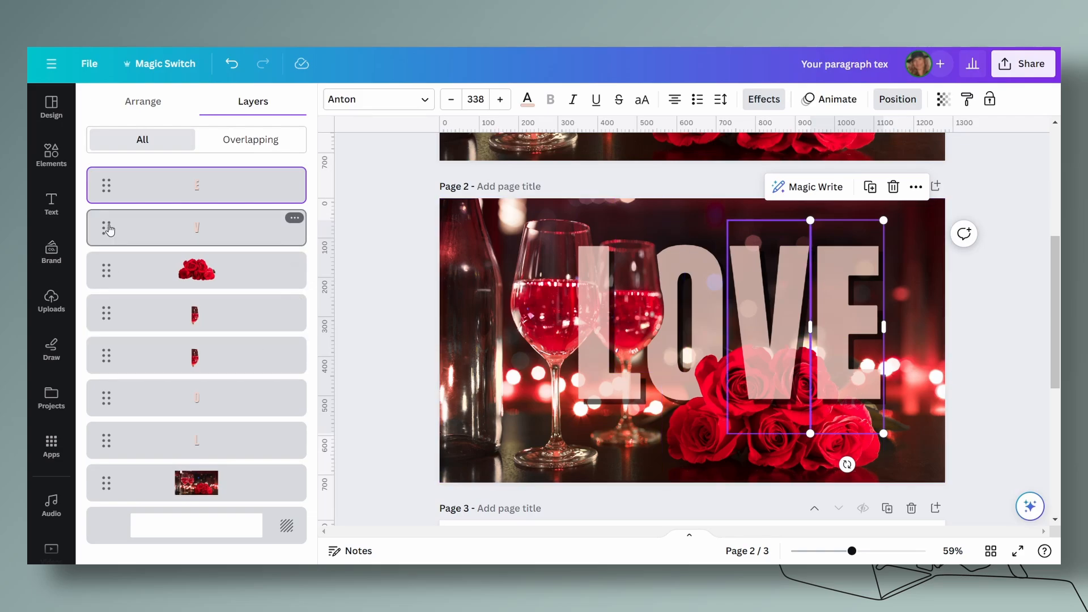
Step: Reorder the page 2 layers with the V directly beneath the roses, the O above them and a wine glass cutout above the O
{"action": "left_click_drag", "start_coordinate": [110, 229], "coordinate": [107, 270]}
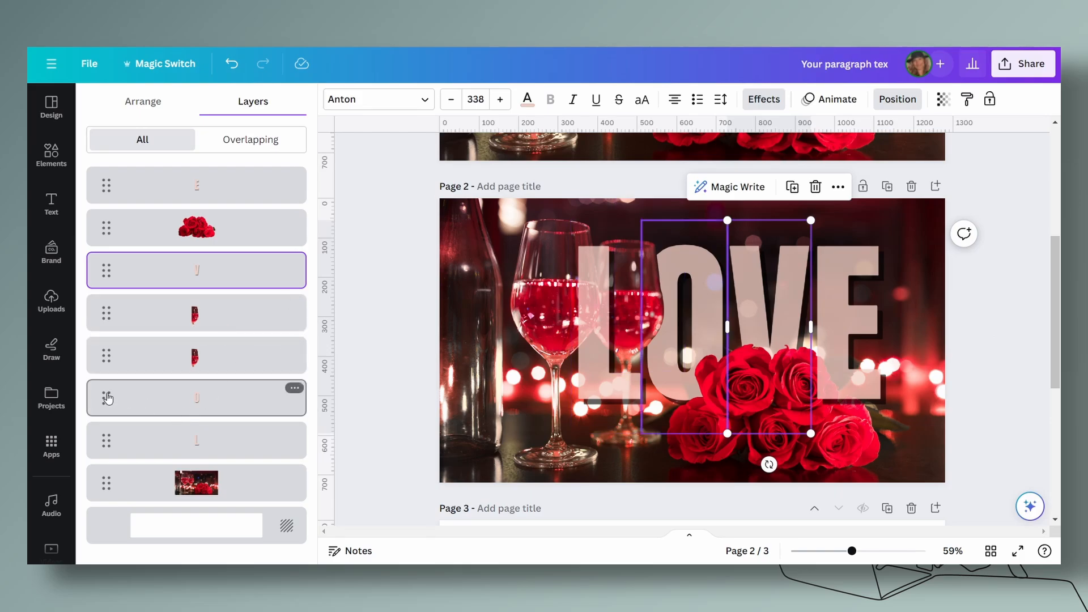
{"action": "left_click_drag", "start_coordinate": [108, 398], "coordinate": [113, 206]}
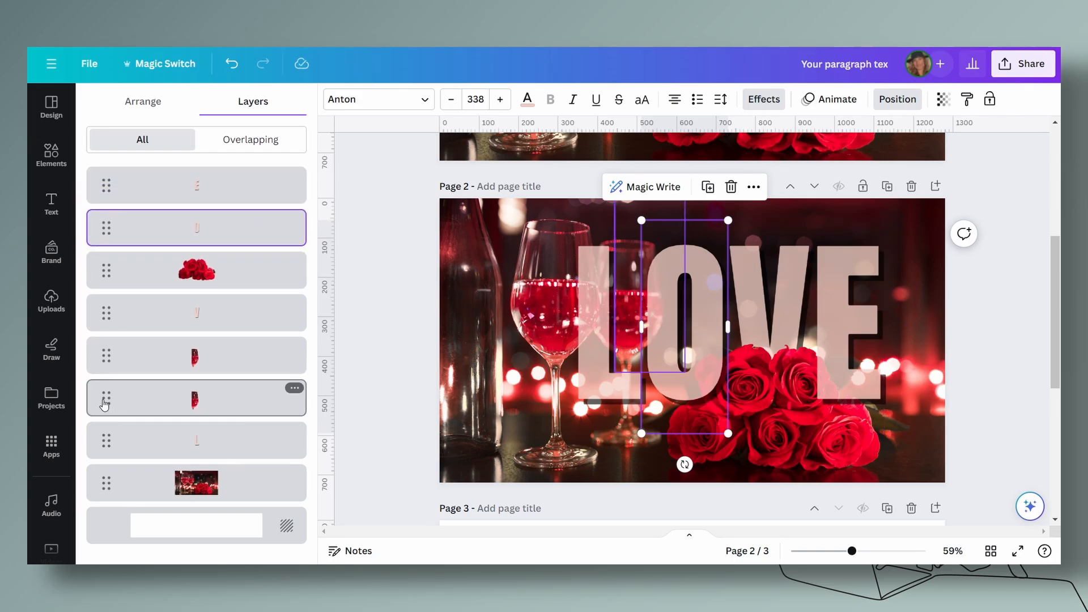
{"action": "left_click_drag", "start_coordinate": [103, 402], "coordinate": [93, 219]}
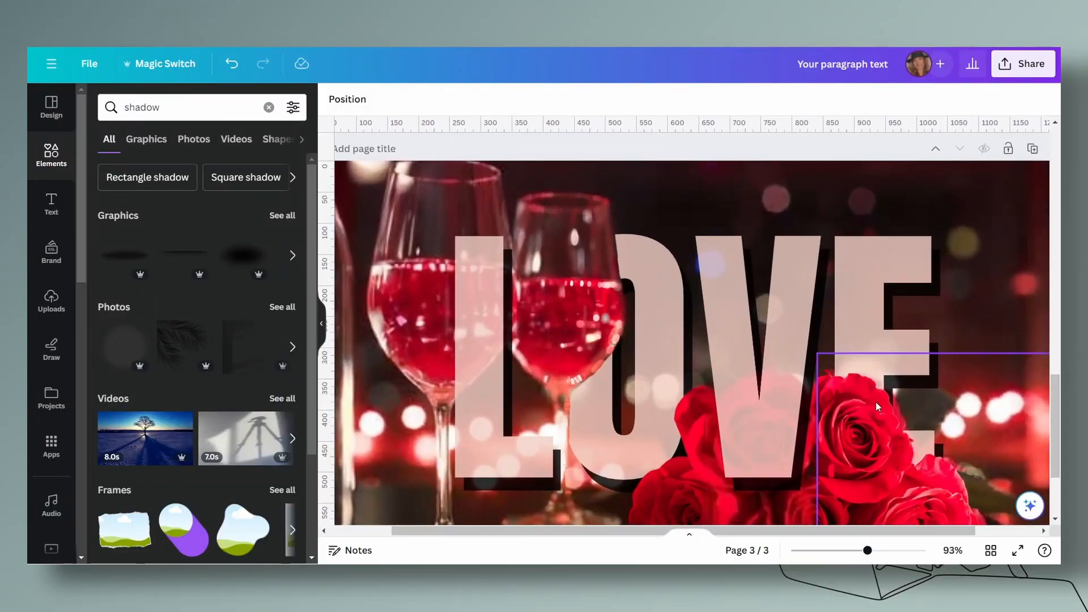
Step: Resize the crop of the left rose cutout on page 3 to about 148 px wide and bring its lower edge up to the page's edge
{"action": "scroll", "coordinate": [875, 402], "scroll_direction": "down", "scroll_amount": 2}
{"action": "left_click", "coordinate": [674, 294]}
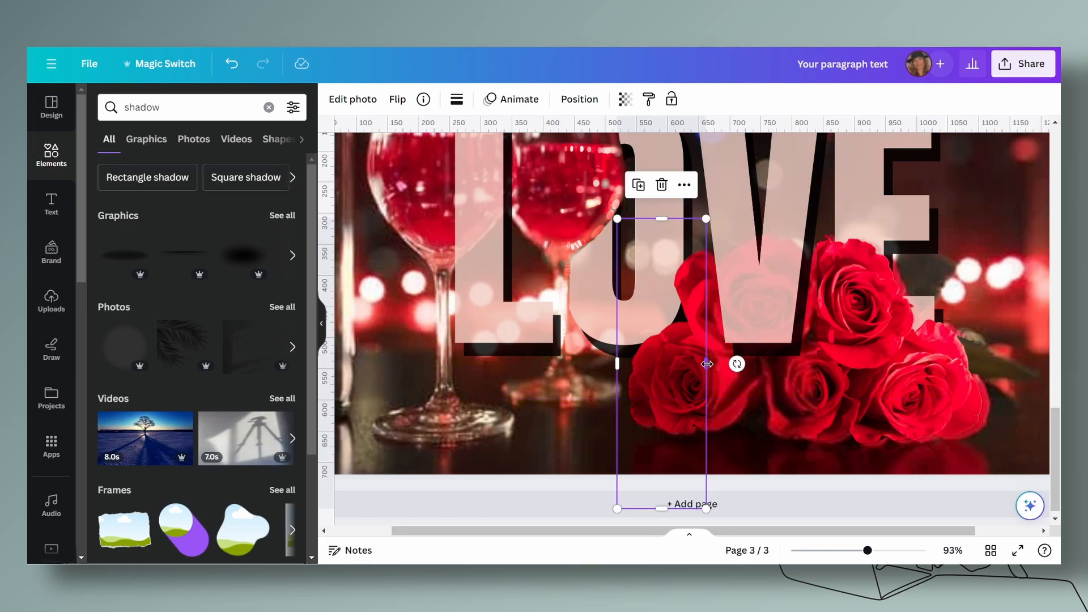
{"action": "mouse_move", "coordinate": [708, 364]}
{"action": "left_mouse_down"}
{"action": "mouse_move", "coordinate": [724, 365]}
{"action": "mouse_move", "coordinate": [710, 365]}
{"action": "left_mouse_up"}
{"action": "left_click_drag", "start_coordinate": [664, 509], "coordinate": [666, 493]}
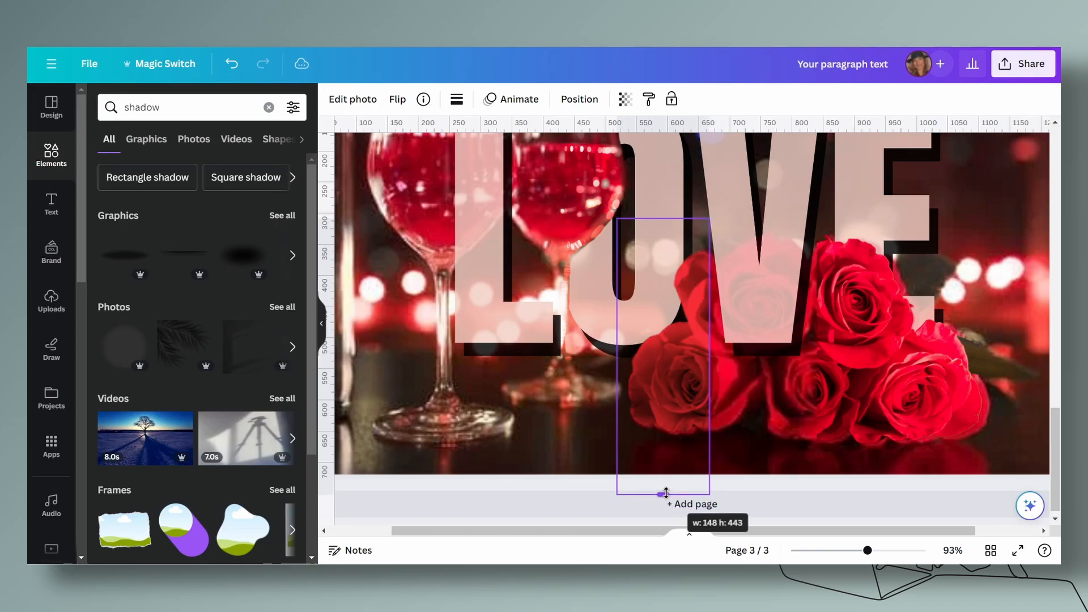
{"action": "left_click_drag", "start_coordinate": [666, 492], "coordinate": [666, 475]}
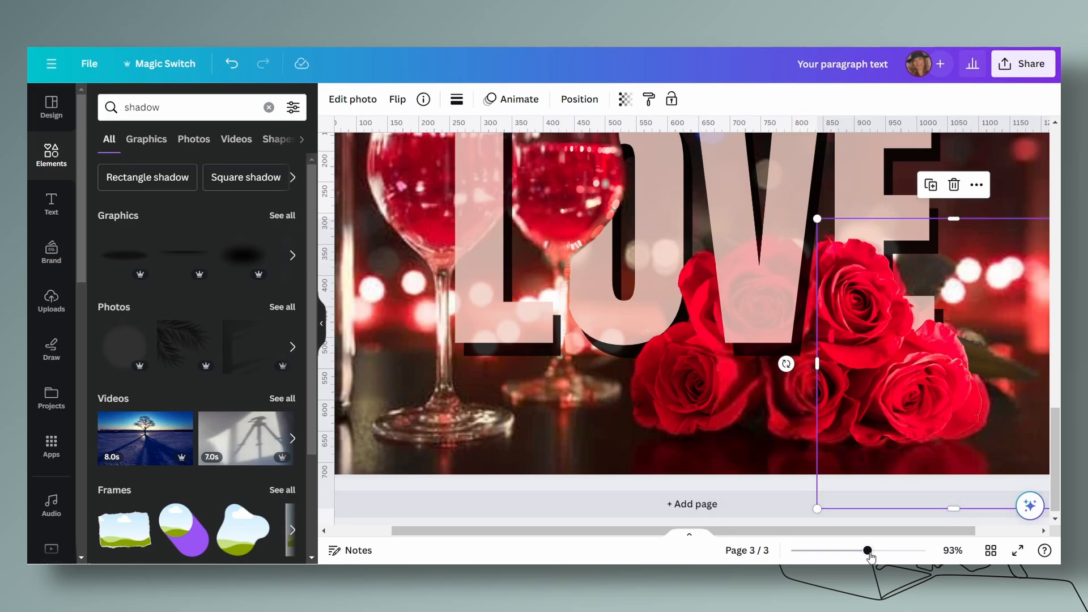
{"action": "left_click_drag", "start_coordinate": [867, 550], "coordinate": [860, 551]}
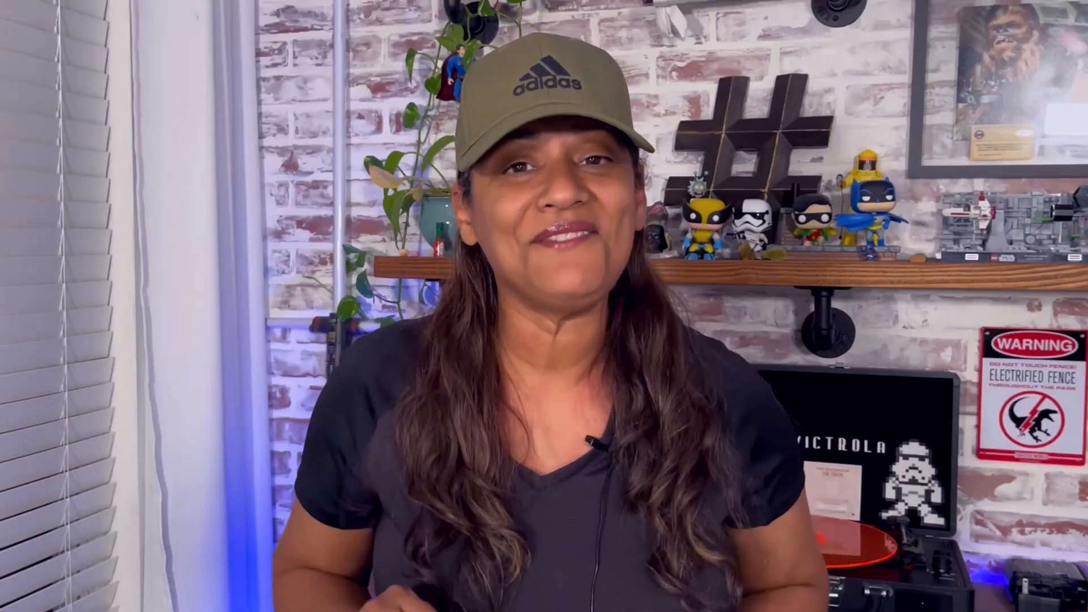